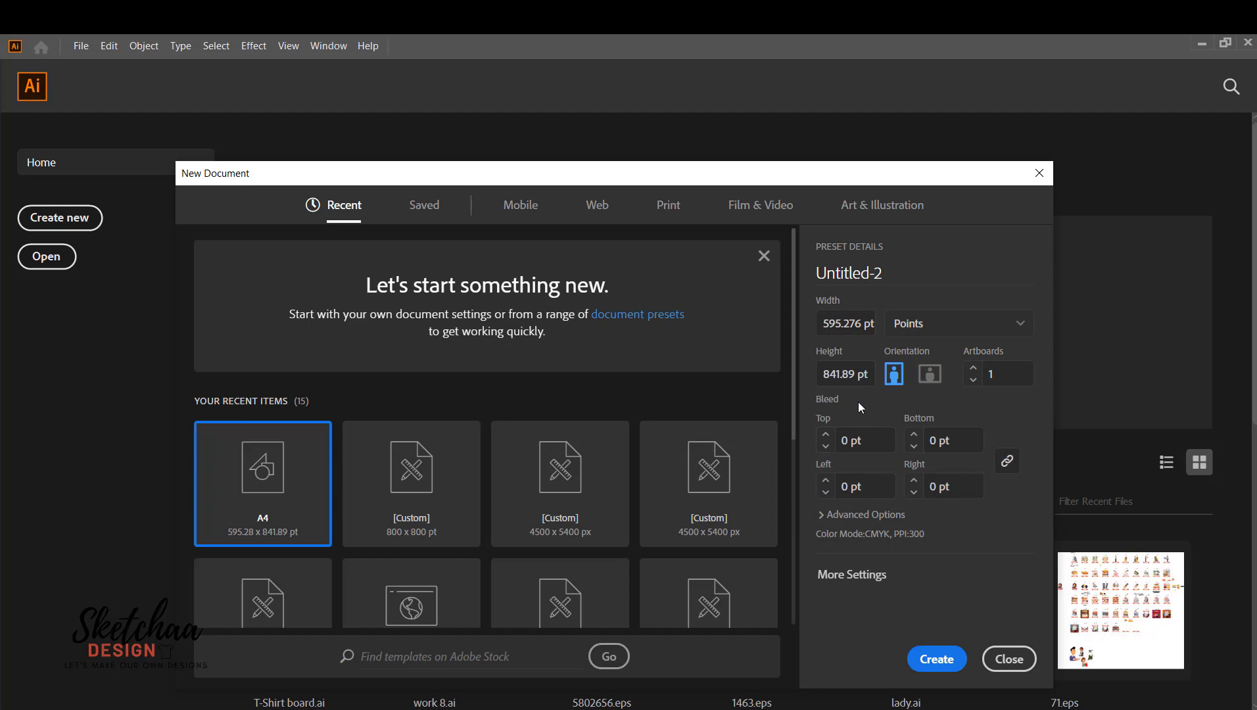
# Step: Create an A4 portrait document and place the motorcyclist photo on the artboard at about 333 × 499 pt
pyautogui.click(942, 661)
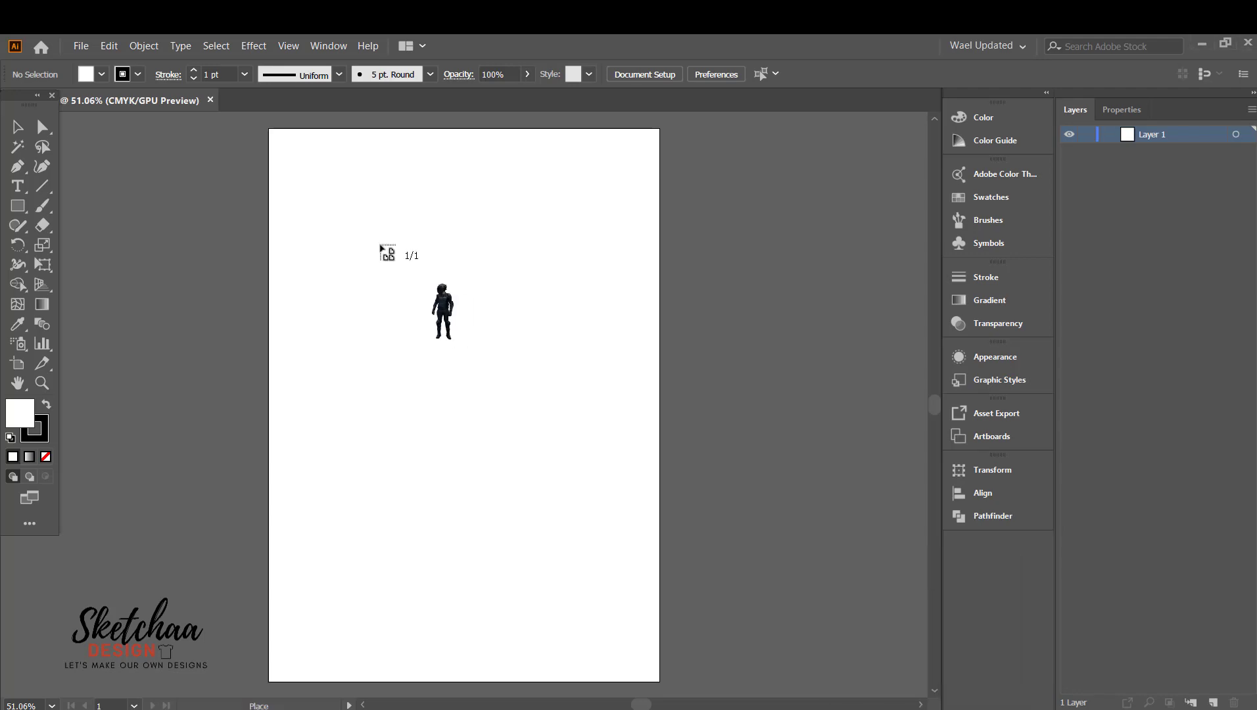
pyautogui.moveTo(380, 246); pyautogui.dragTo(721, 540)
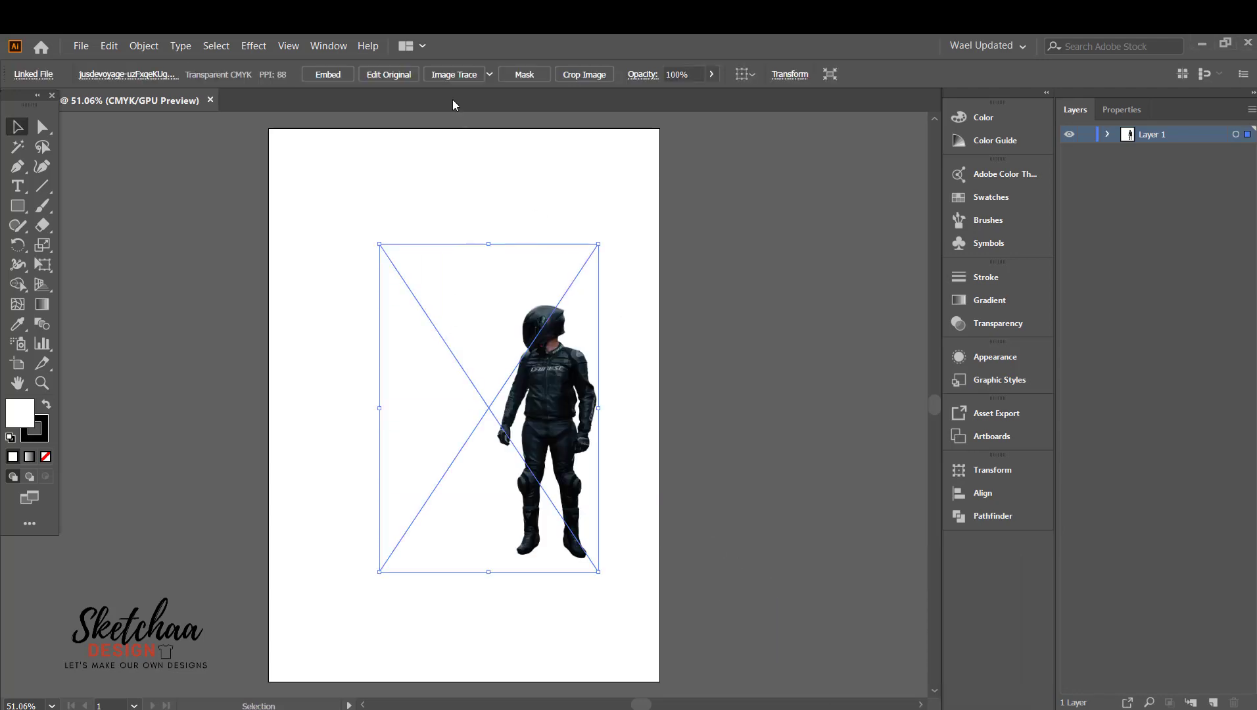
# Step: Trace the placed photo with the default black-and-white preset and show the advanced Image Trace settings
pyautogui.click(489, 74)
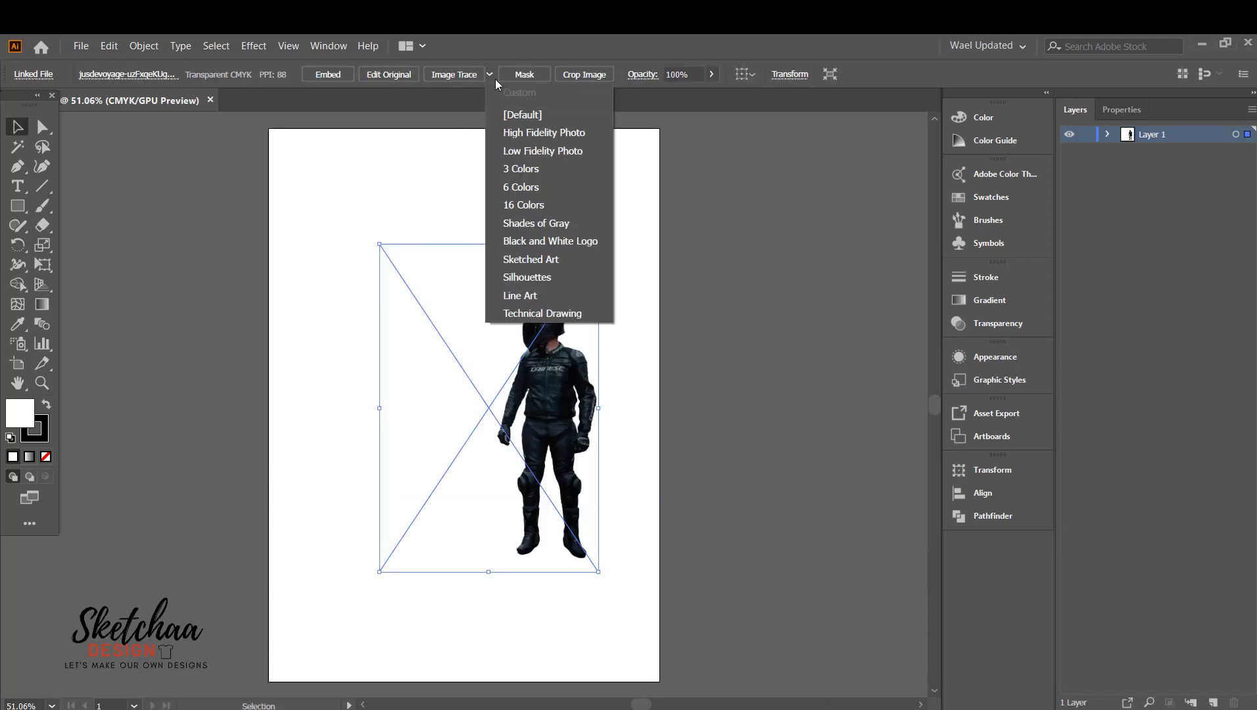
pyautogui.click(456, 75)
pyautogui.click(456, 75)
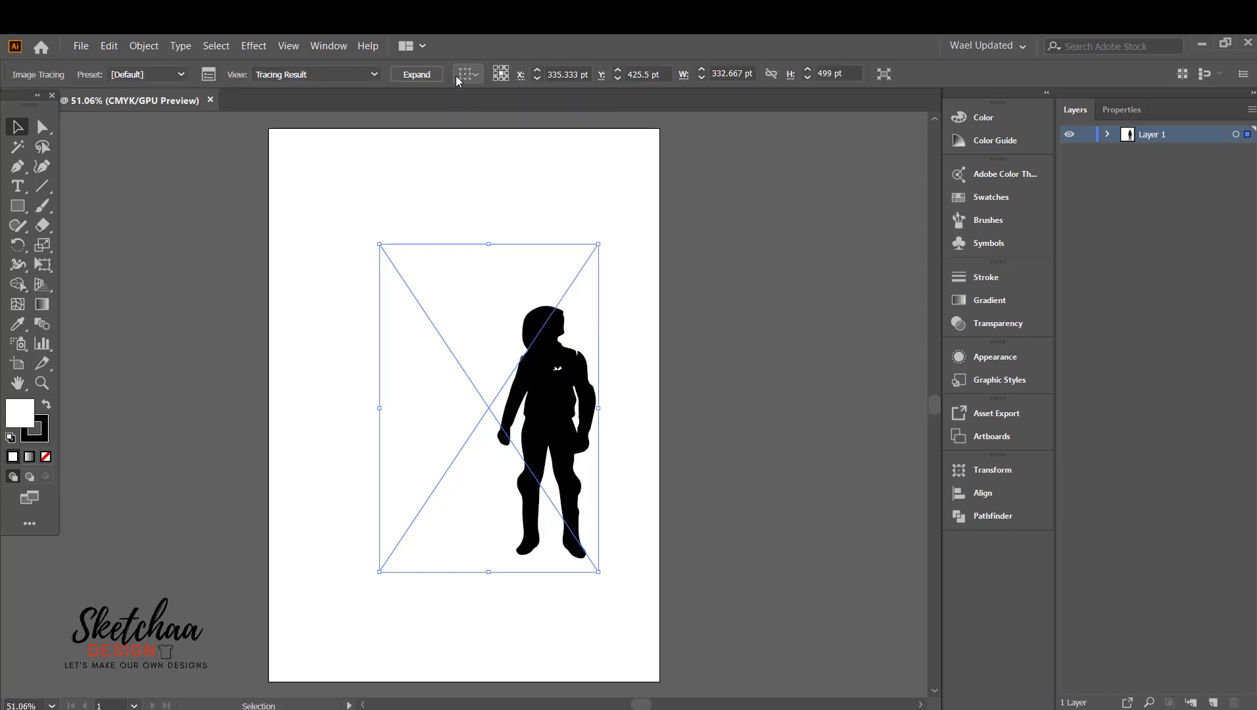
pyautogui.click(206, 75)
pyautogui.moveTo(432, 139)
pyautogui.mouseDown()
pyautogui.moveTo(261, 210)
pyautogui.moveTo(210, 280)
pyautogui.mouseUp()
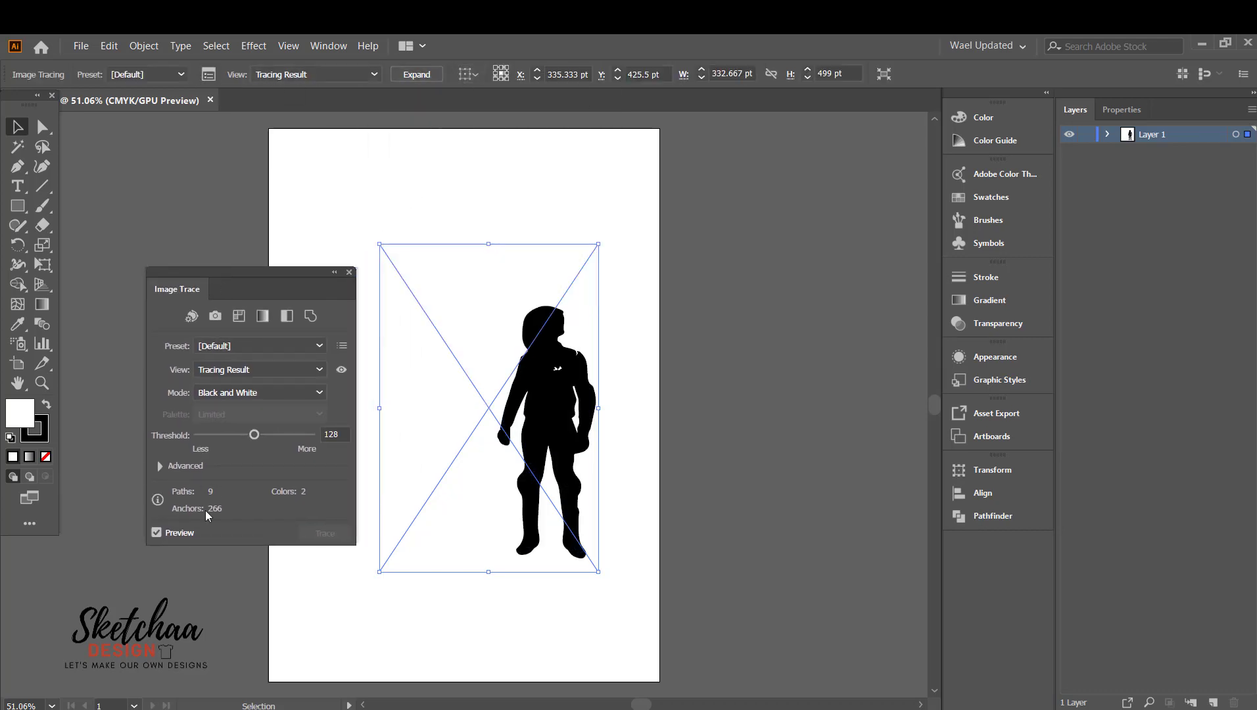
pyautogui.click(161, 466)
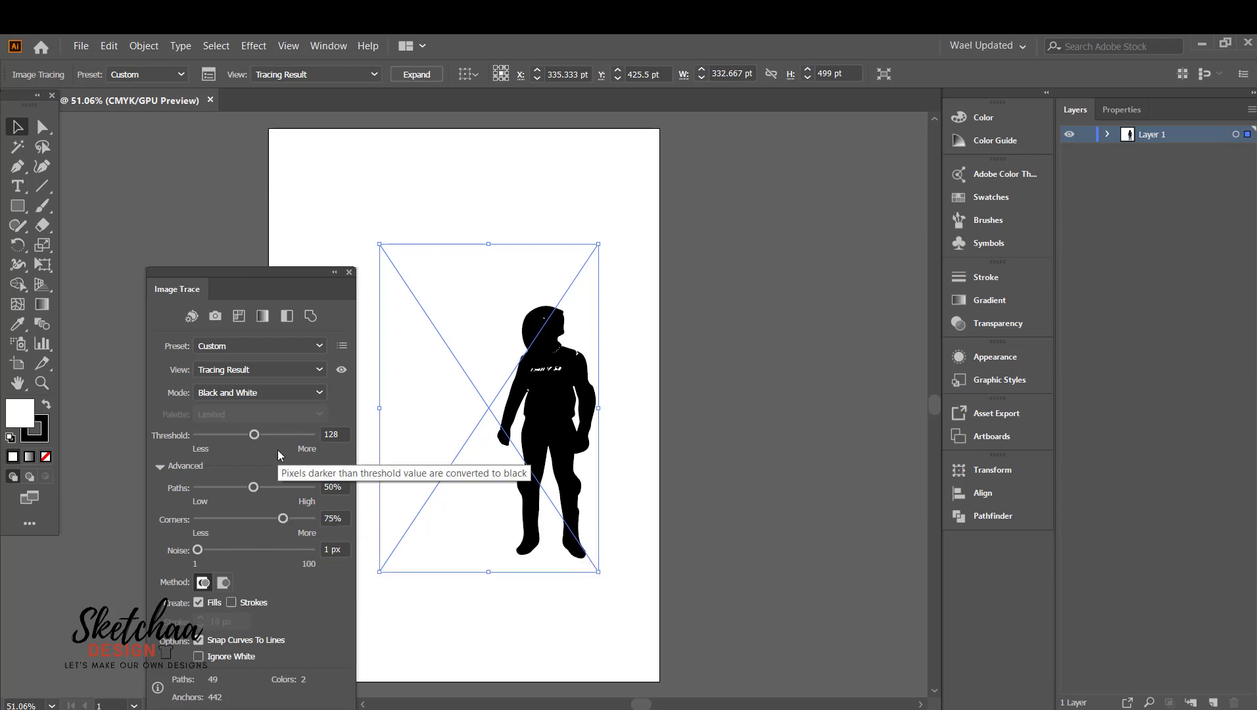
# Step: Tune the trace to threshold 22, paths 84%, corners 96% and noise 1 px
pyautogui.moveTo(253, 487); pyautogui.dragTo(293, 547)
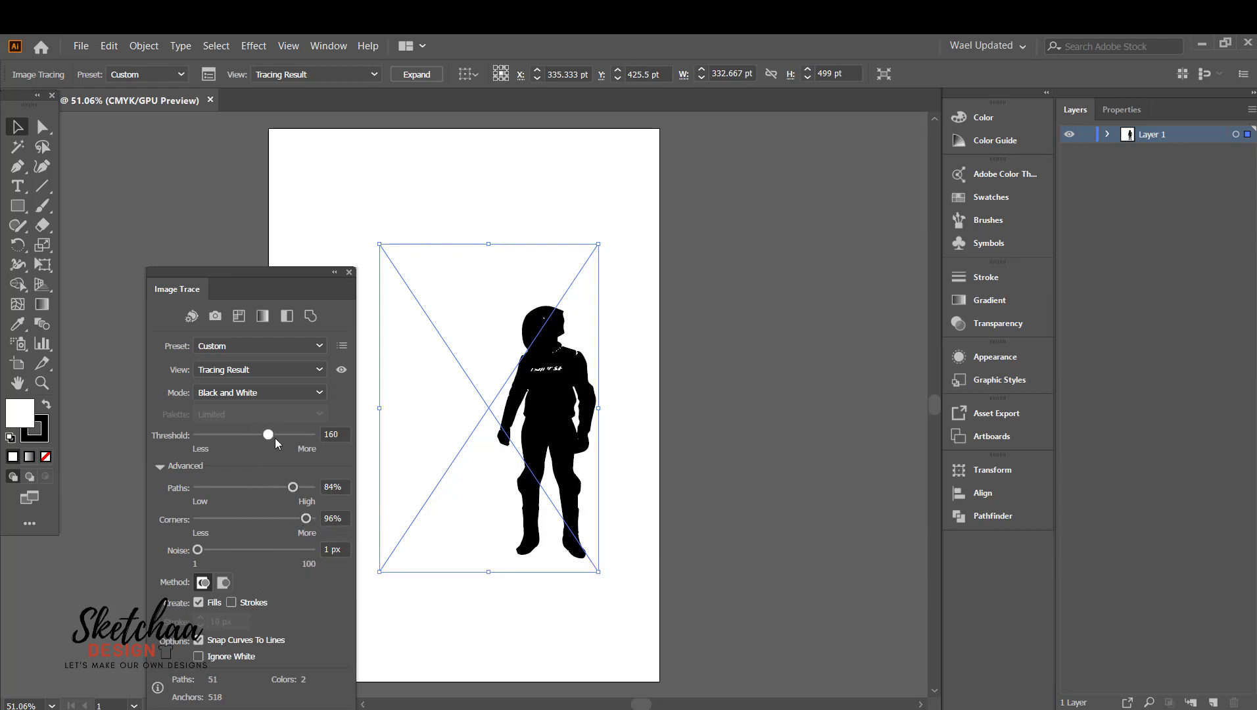
pyautogui.moveTo(275, 438); pyautogui.dragTo(234, 440)
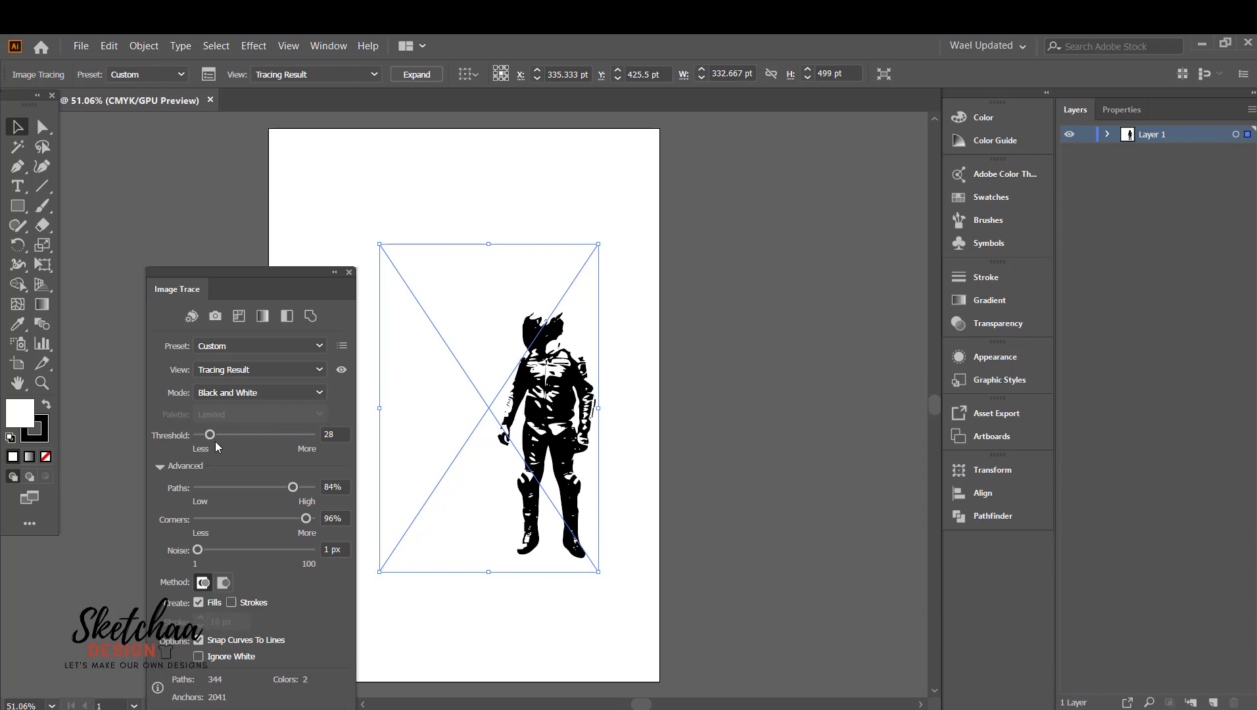
pyautogui.moveTo(210, 440); pyautogui.dragTo(205, 443)
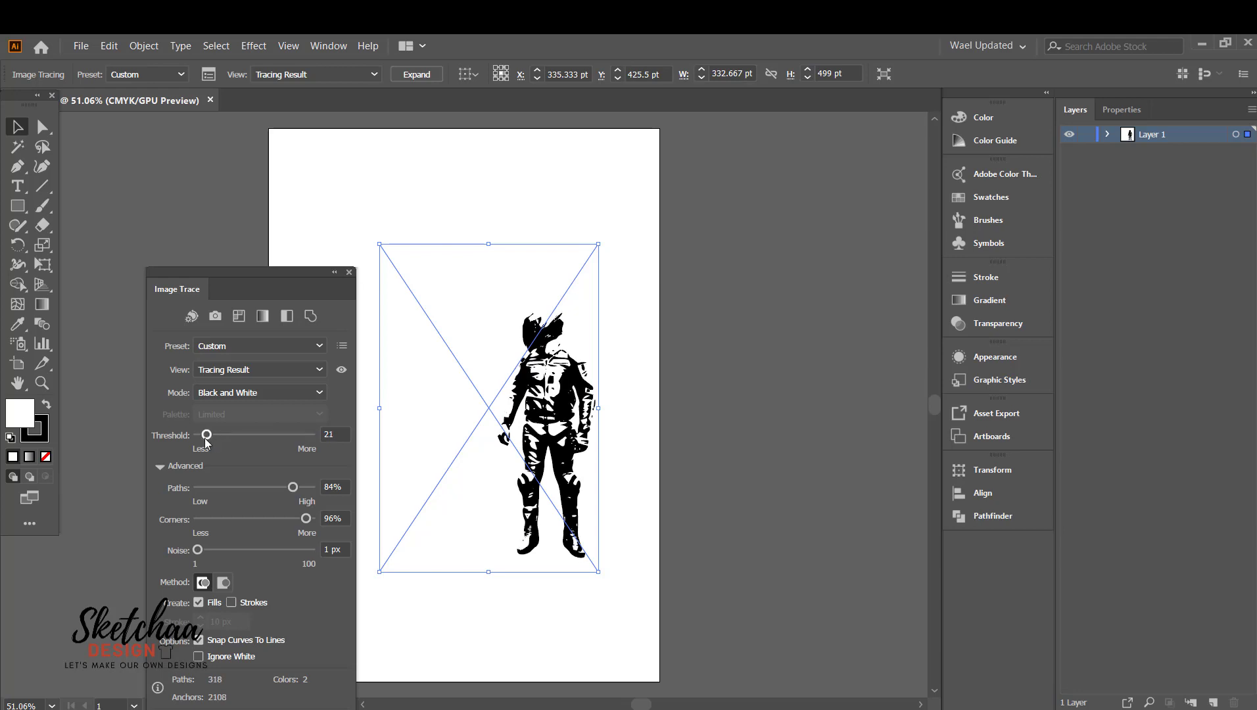
pyautogui.moveTo(209, 440); pyautogui.dragTo(206, 438)
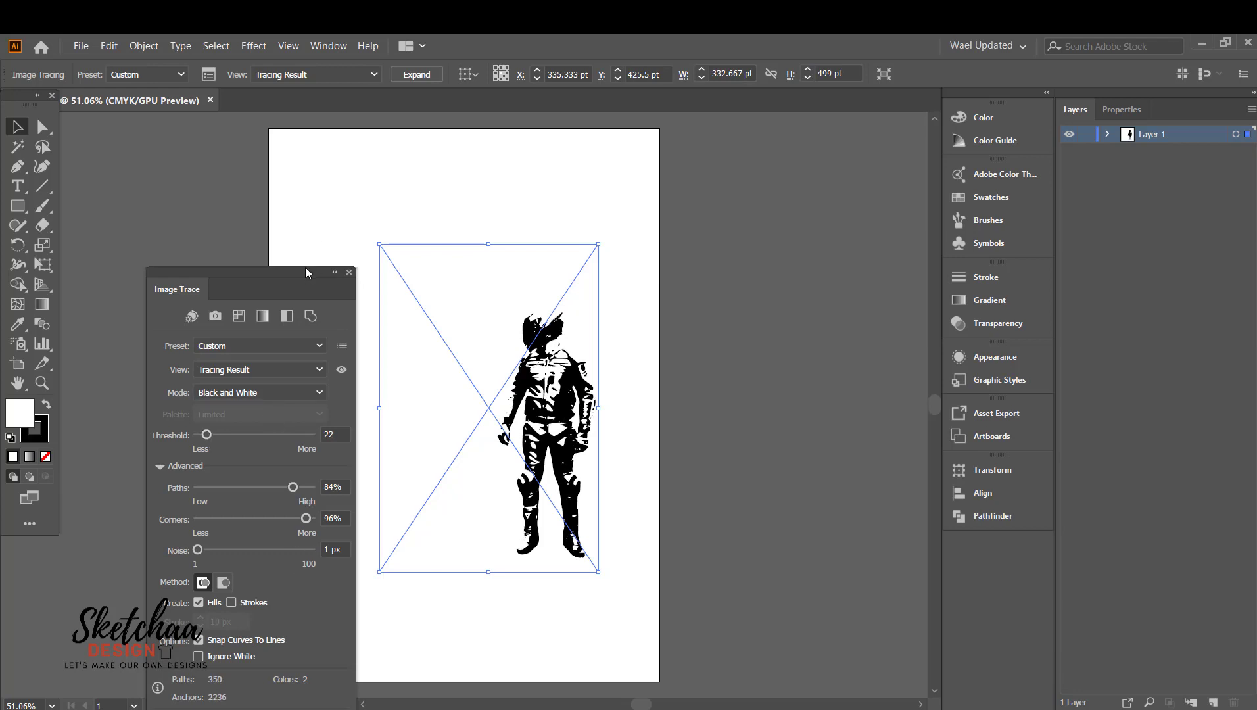
pyautogui.moveTo(305, 271); pyautogui.dragTo(276, 193)
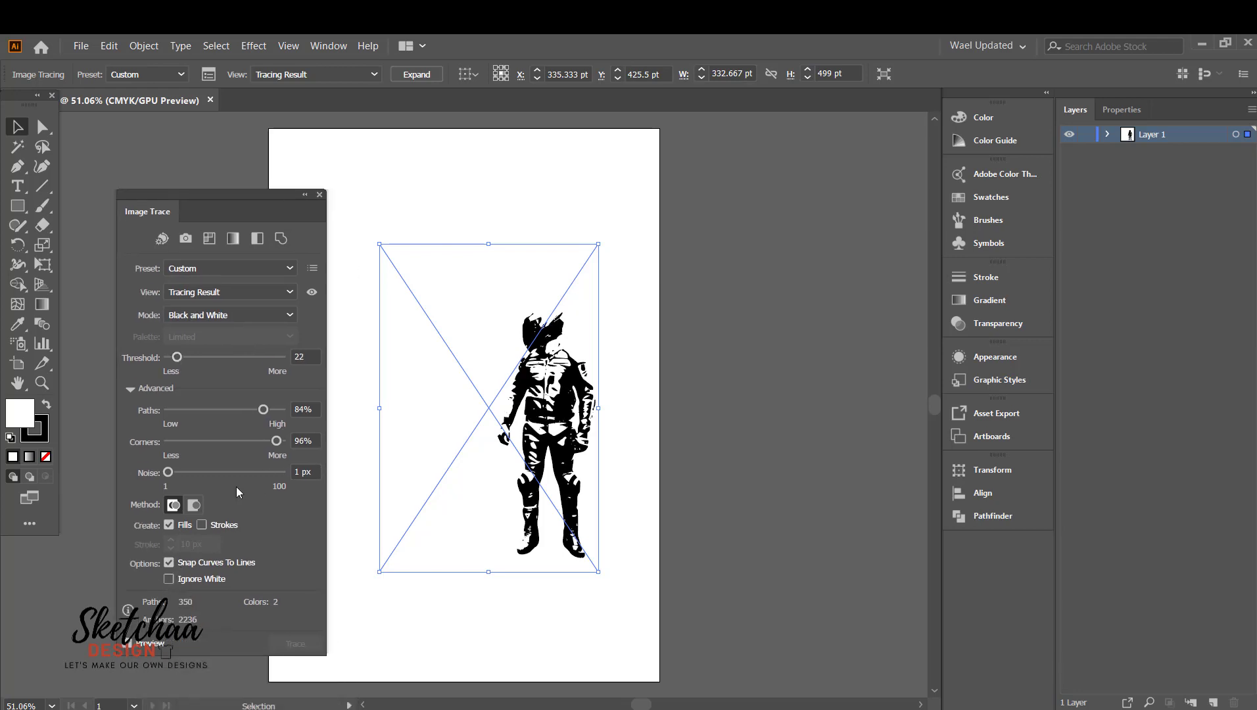
# Step: Expand the traced image into vector shapes and ungroup them
pyautogui.click(400, 74)
pyautogui.rightClick(520, 269)
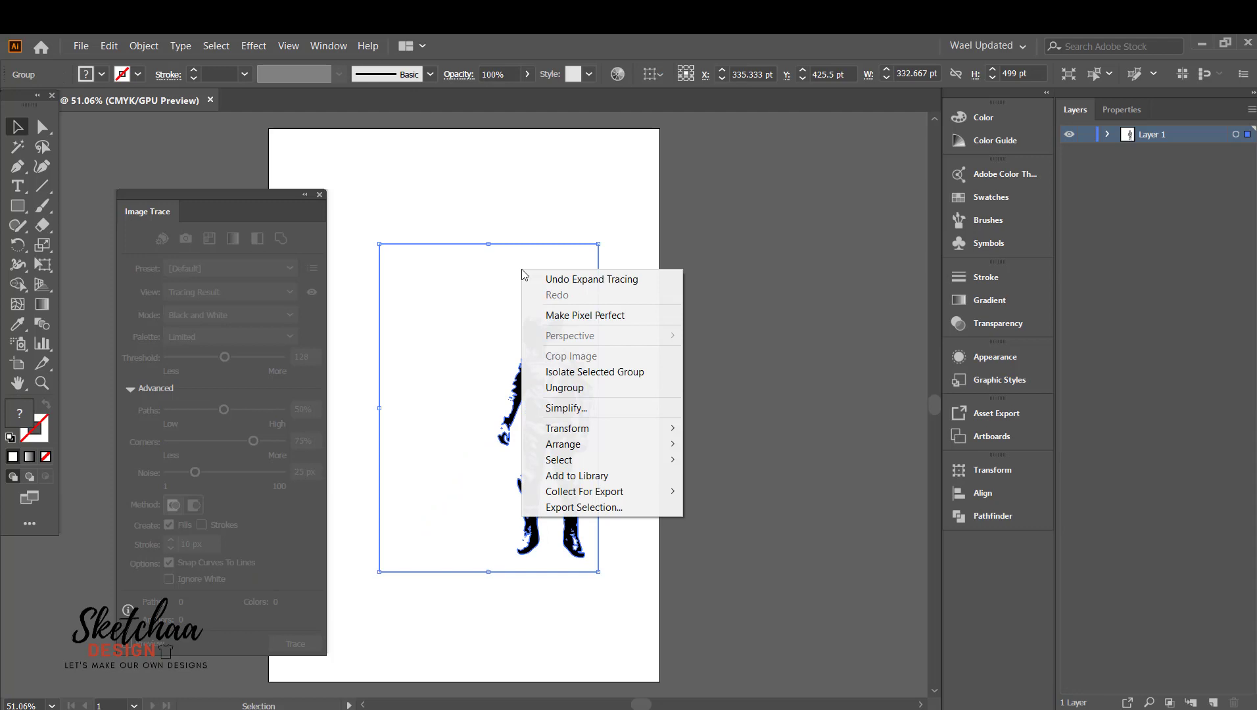
pyautogui.click(546, 378)
# Step: Remove the white background shape, group the figure's pieces together and close the Image Trace settings
pyautogui.click(515, 304)
pyautogui.moveTo(583, 298); pyautogui.dragTo(489, 600)
pyautogui.hotkey('ctrl', 'g')
pyautogui.click(488, 597)
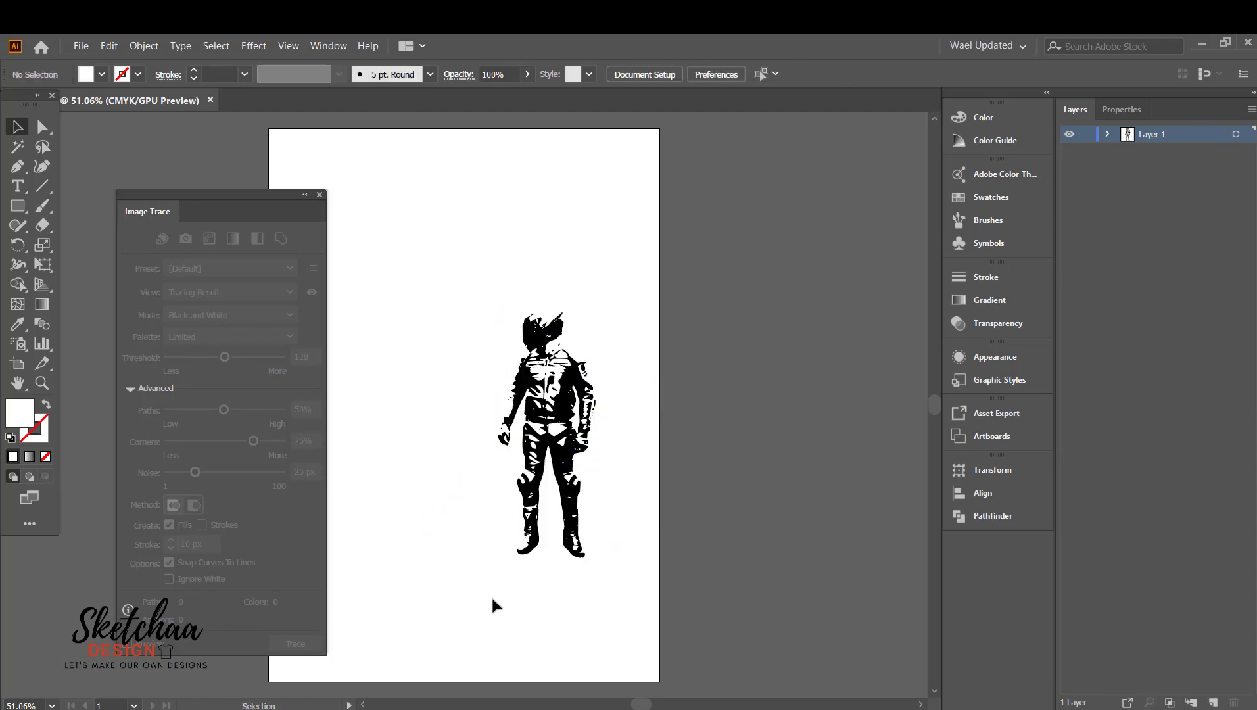
pyautogui.click(319, 194)
# Step: Set up the Paintbrush tool with a black 1 pt stroke for retouching the figure
pyautogui.scroll(2, 462, 408)
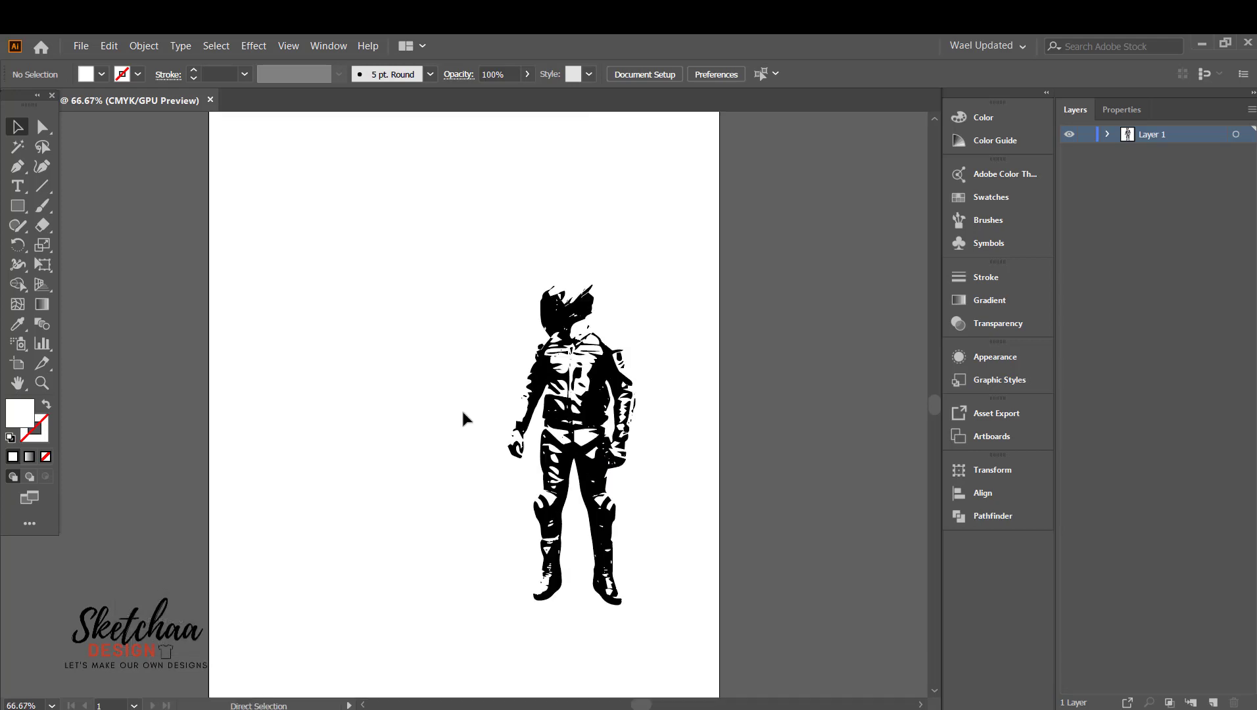
pyautogui.moveTo(461, 408); pyautogui.dragTo(366, 359)
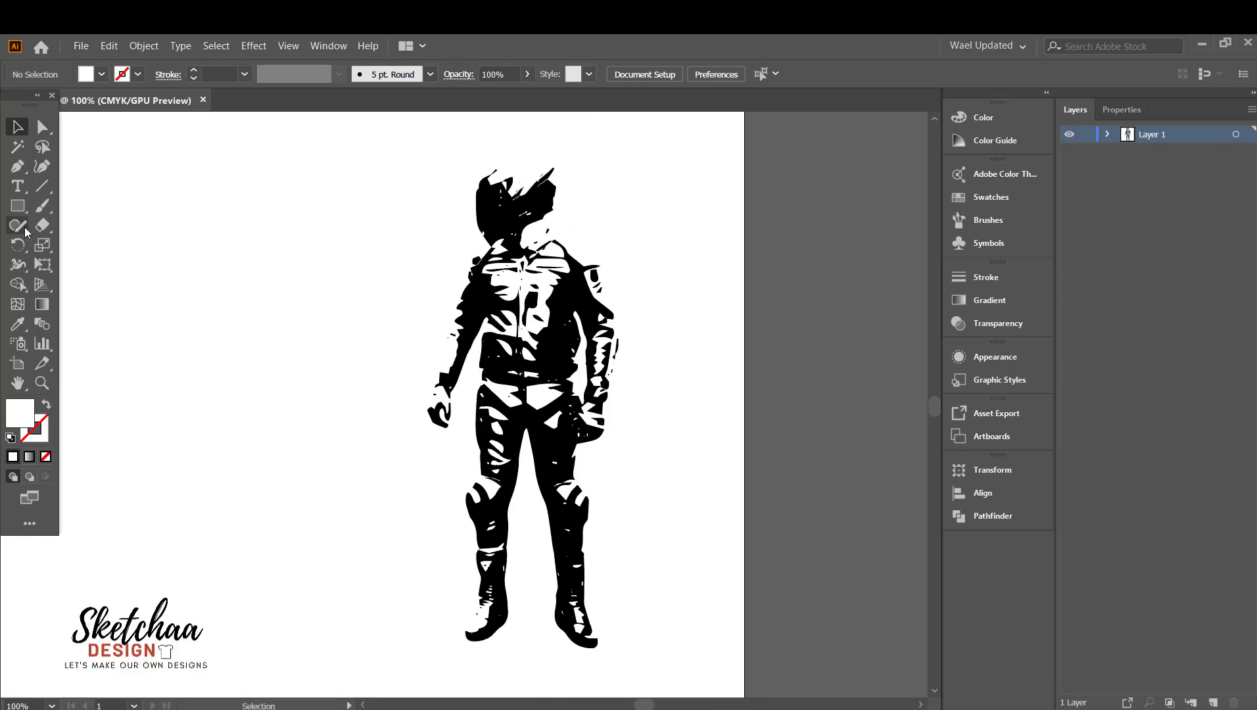
pyautogui.click(42, 206)
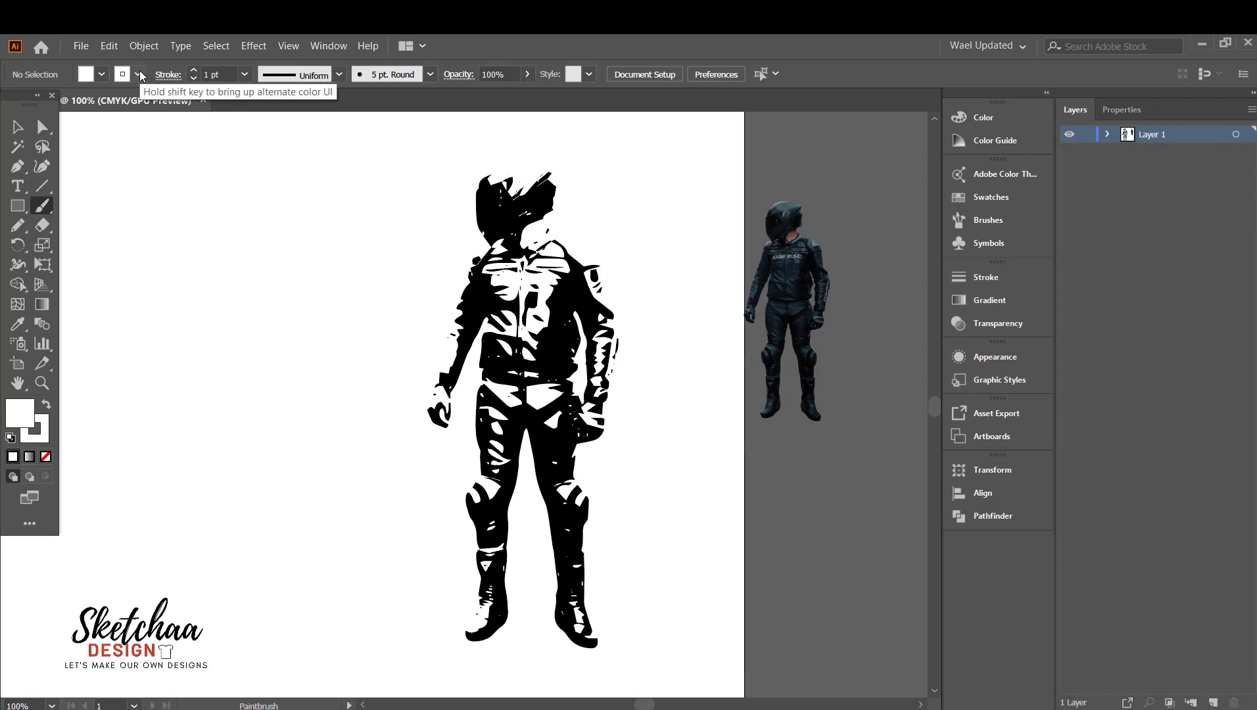
pyautogui.click(102, 74)
pyautogui.click(45, 101)
# Step: Try uniform Paintbrush strokes across the top of the helmet, reducing the weight to 0.25 pt, and undo each one
pyautogui.moveTo(496, 169); pyautogui.dragTo(558, 171)
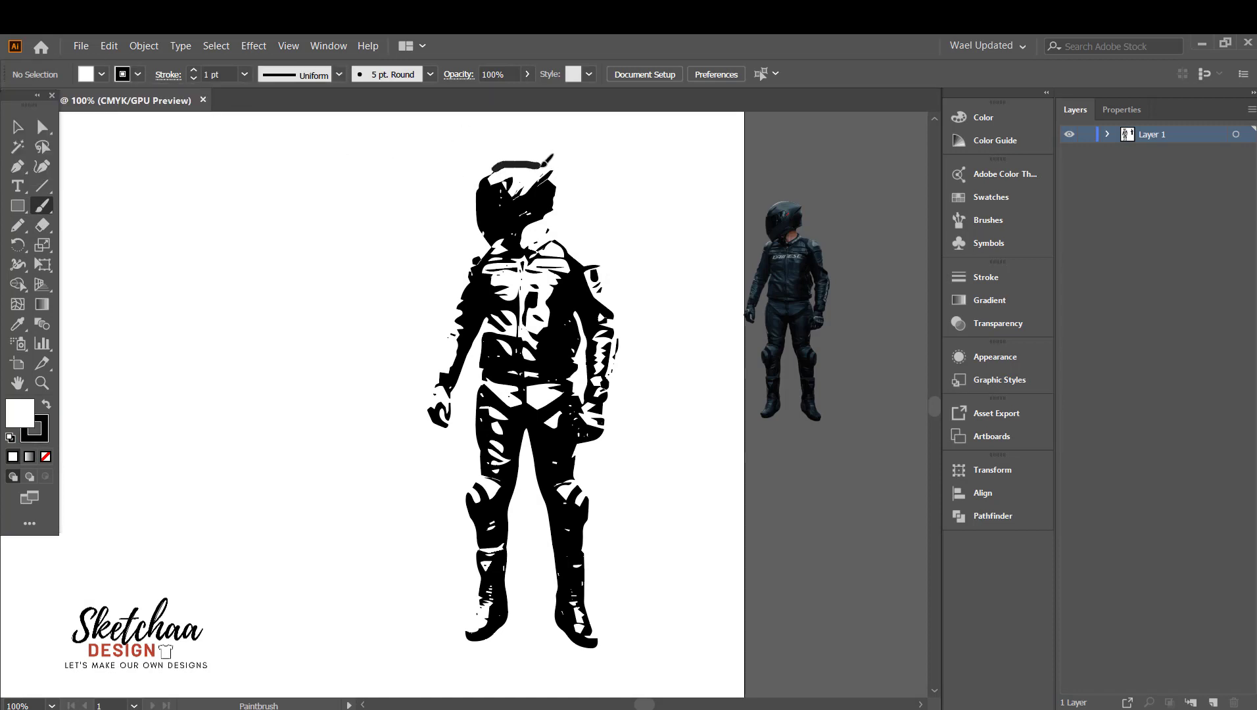
pyautogui.hotkey('ctrl', 'z')
pyautogui.click(192, 79)
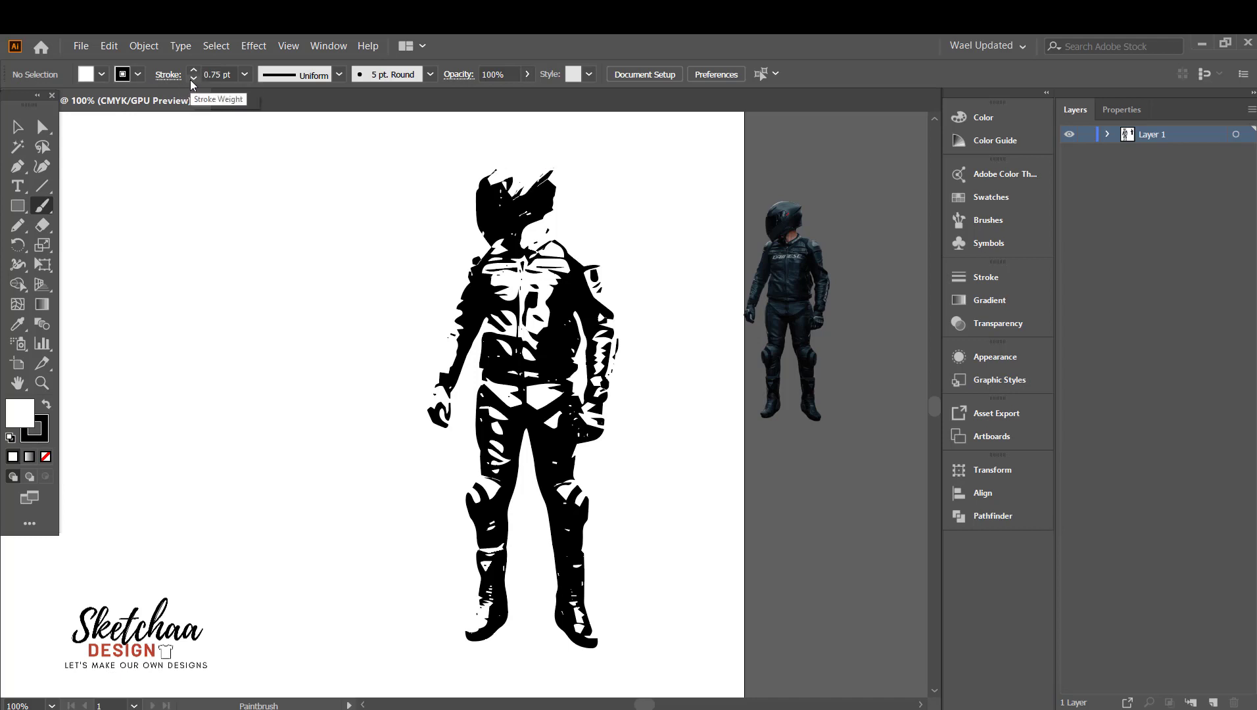
pyautogui.click(192, 78)
pyautogui.click(192, 78)
pyautogui.moveTo(510, 166); pyautogui.dragTo(561, 169)
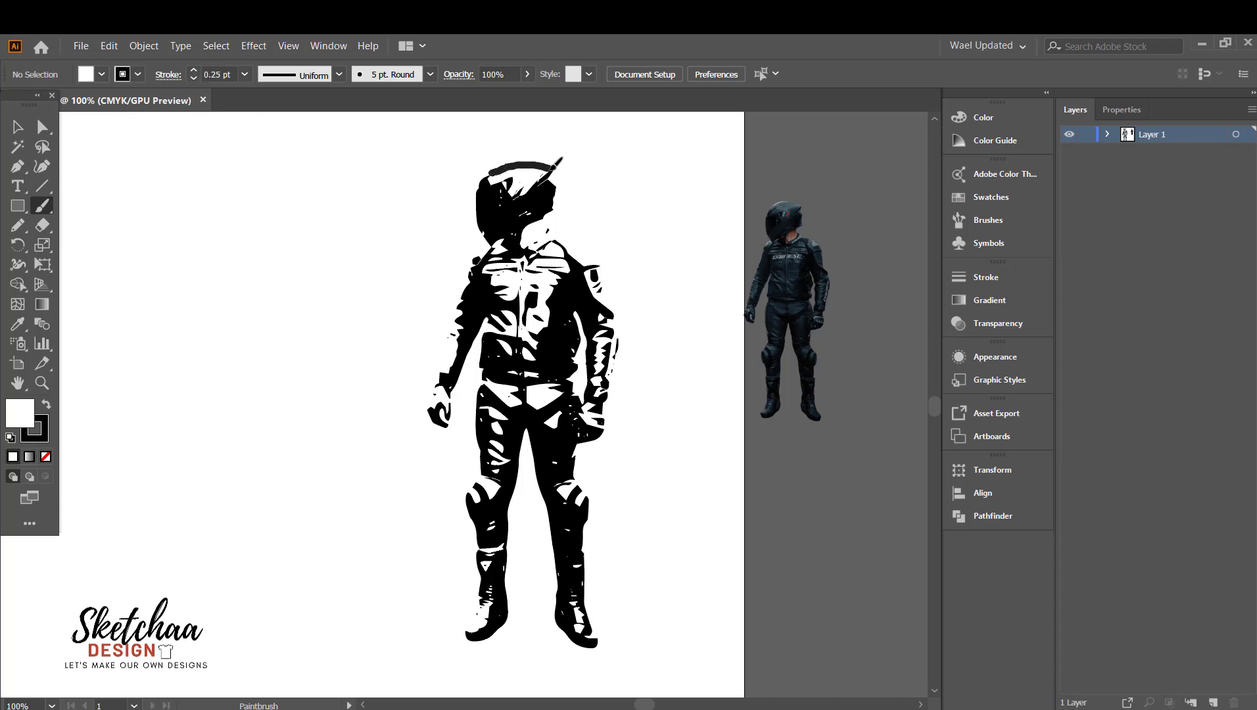
pyautogui.hotkey('ctrl', 'z')
# Step: Use a 1 pt stroke with the tapered elliptical width profile to paint the helmet's top edge and the neck's edge
pyautogui.click(194, 79)
pyautogui.click(194, 70)
pyautogui.click(339, 75)
pyautogui.click(286, 121)
pyautogui.moveTo(511, 160); pyautogui.dragTo(566, 169)
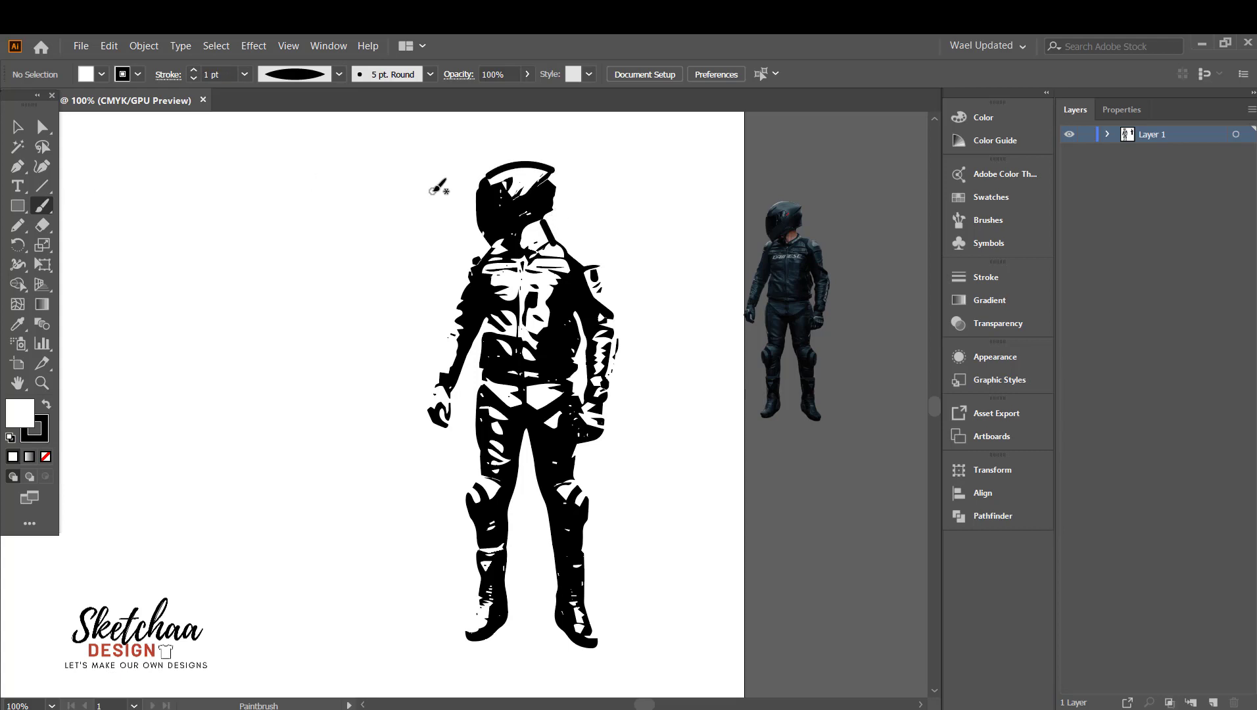
pyautogui.moveTo(546, 231); pyautogui.dragTo(551, 242)
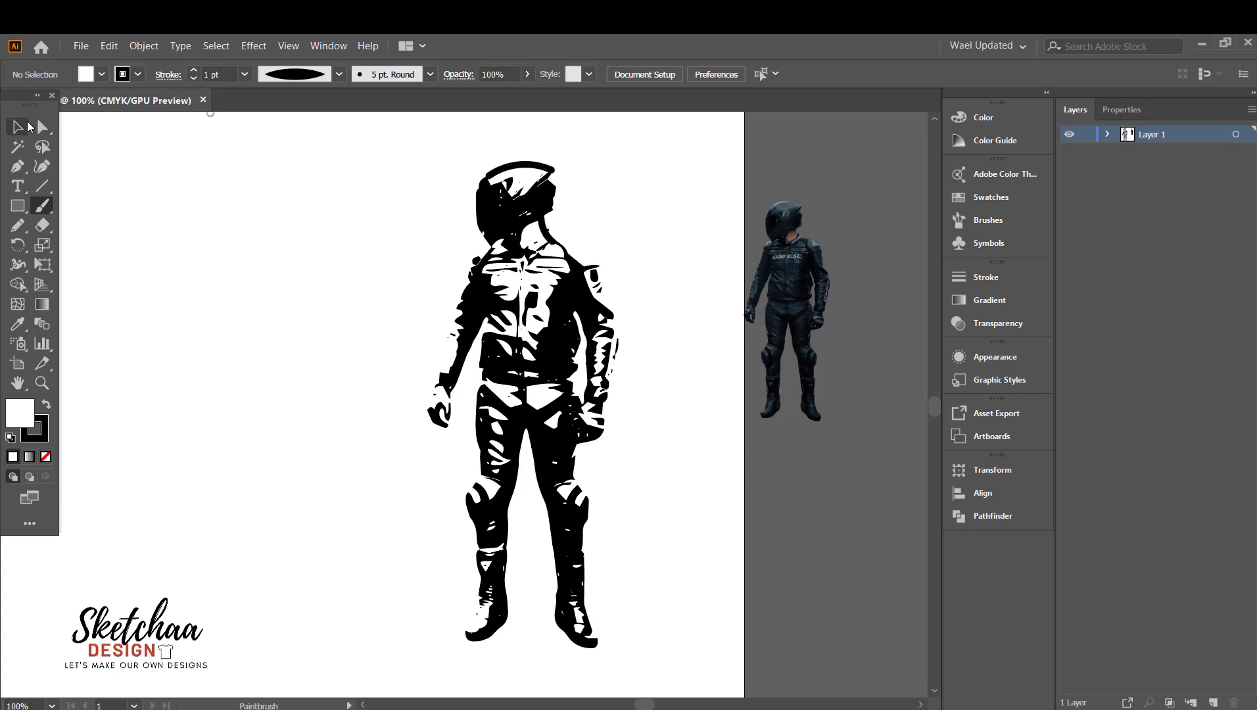
# Step: Reduce the stroke weight of the helmet and neck lines to 0.25 pt
pyautogui.click(17, 127)
pyautogui.click(523, 163)
pyautogui.keyDown('shift'); pyautogui.click(551, 240); pyautogui.keyUp('shift')
pyautogui.click(194, 78)
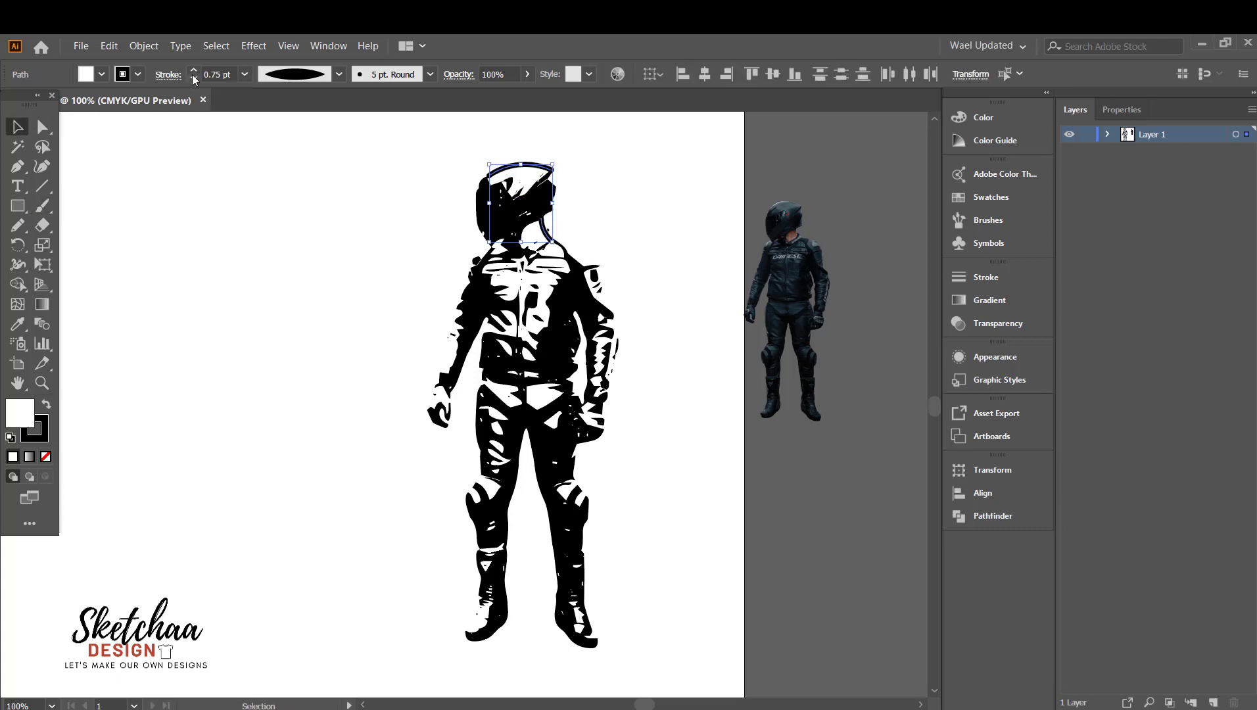
pyautogui.click(193, 78)
pyautogui.click(193, 78)
pyautogui.click(604, 158)
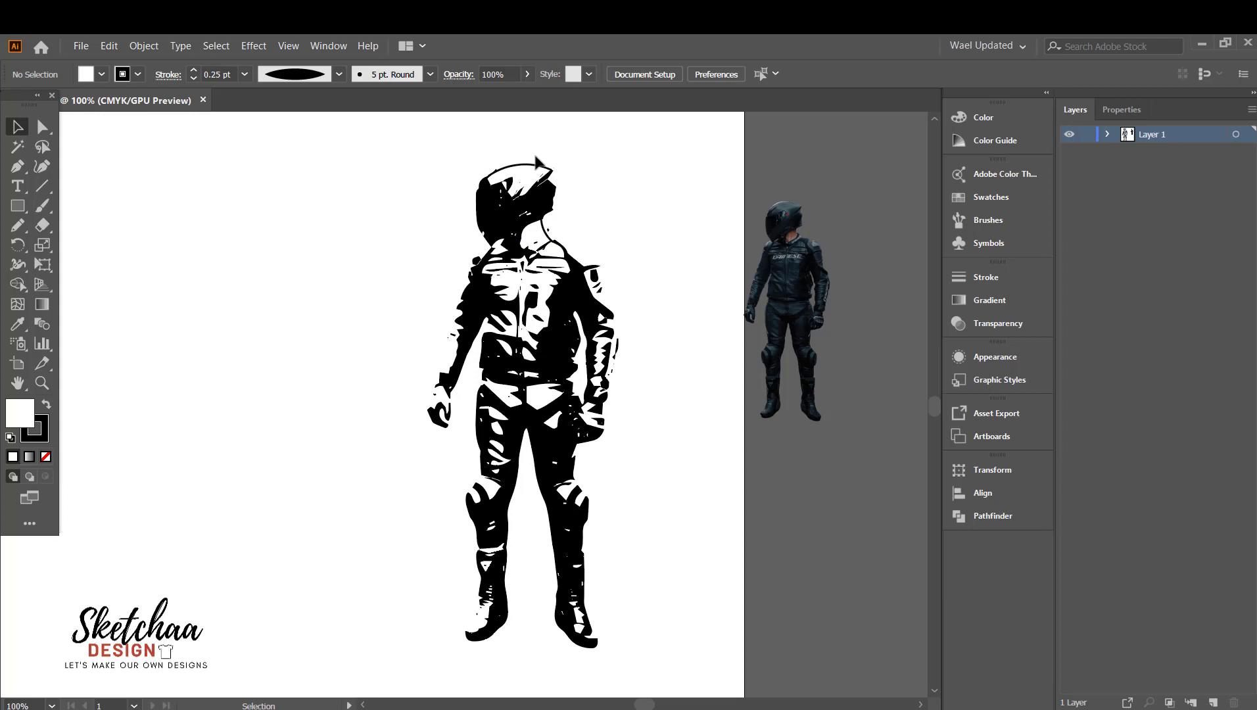
# Step: Paint the outer outline of the figure's right-hand sleeve from shoulder to wrist with the 0.25 pt tapered brush
pyautogui.click(43, 209)
pyautogui.hotkey('ctrl', '+')
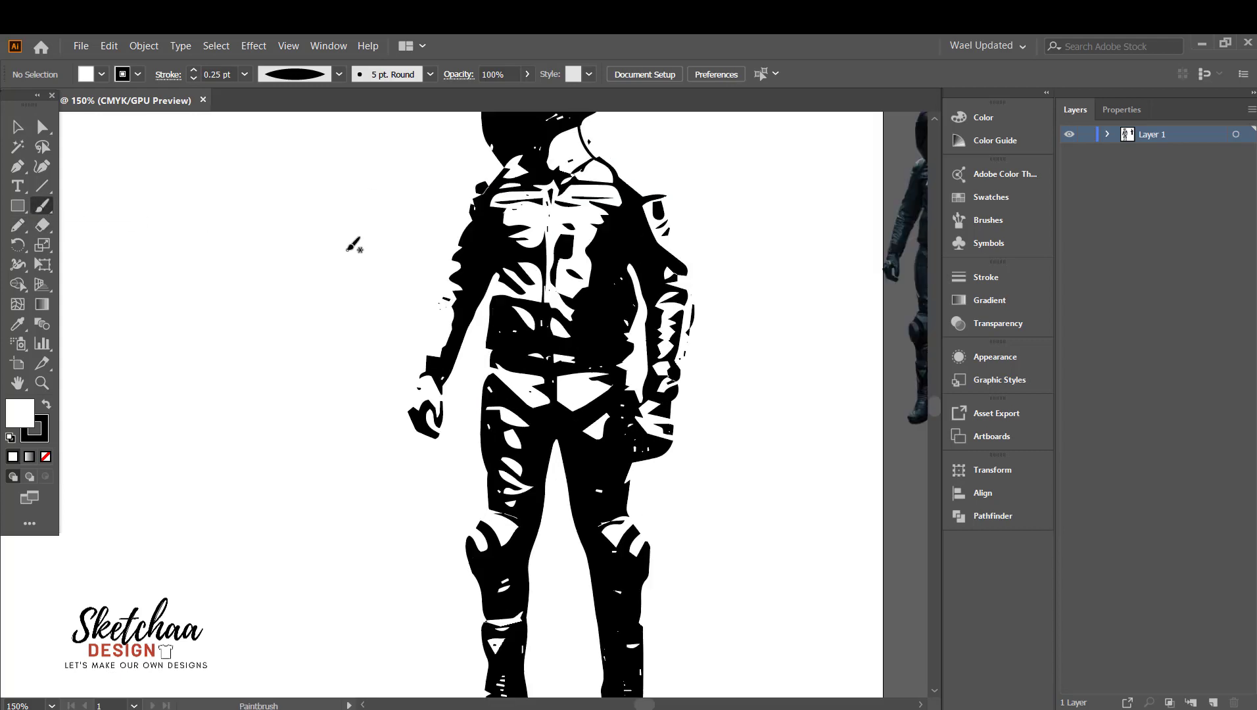
pyautogui.moveTo(812, 251); pyautogui.dragTo(638, 264)
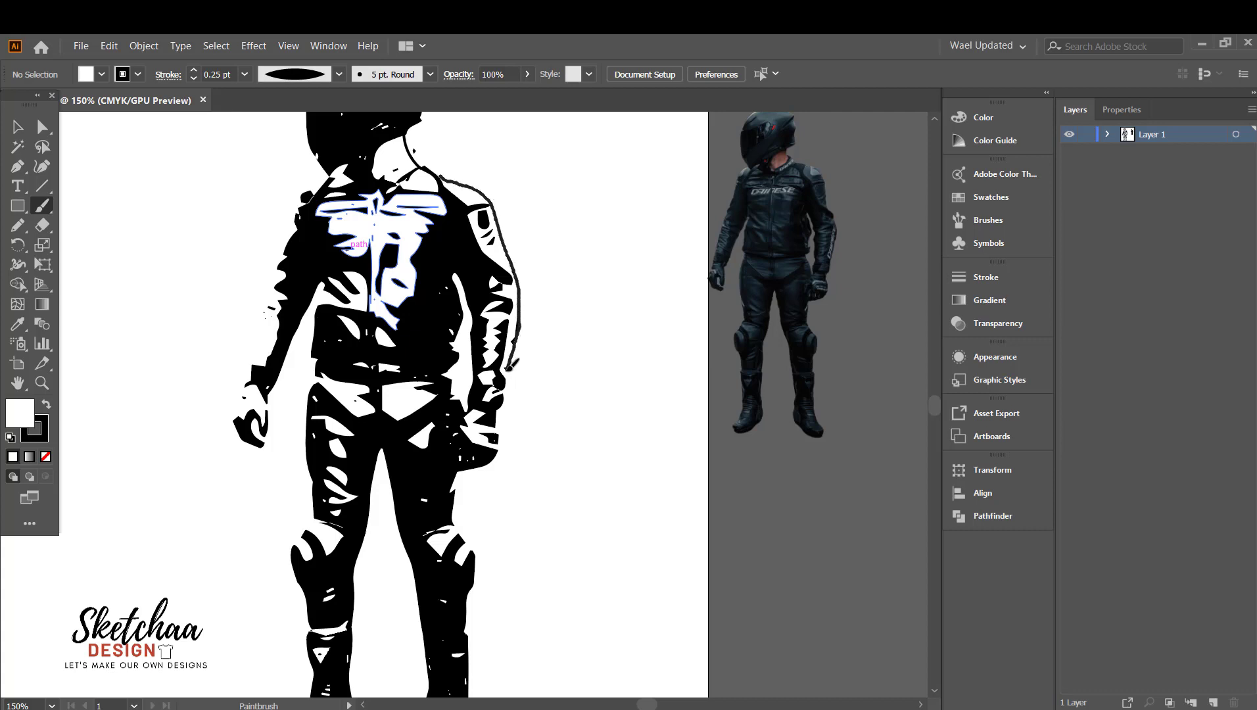
pyautogui.moveTo(507, 380); pyautogui.dragTo(501, 390)
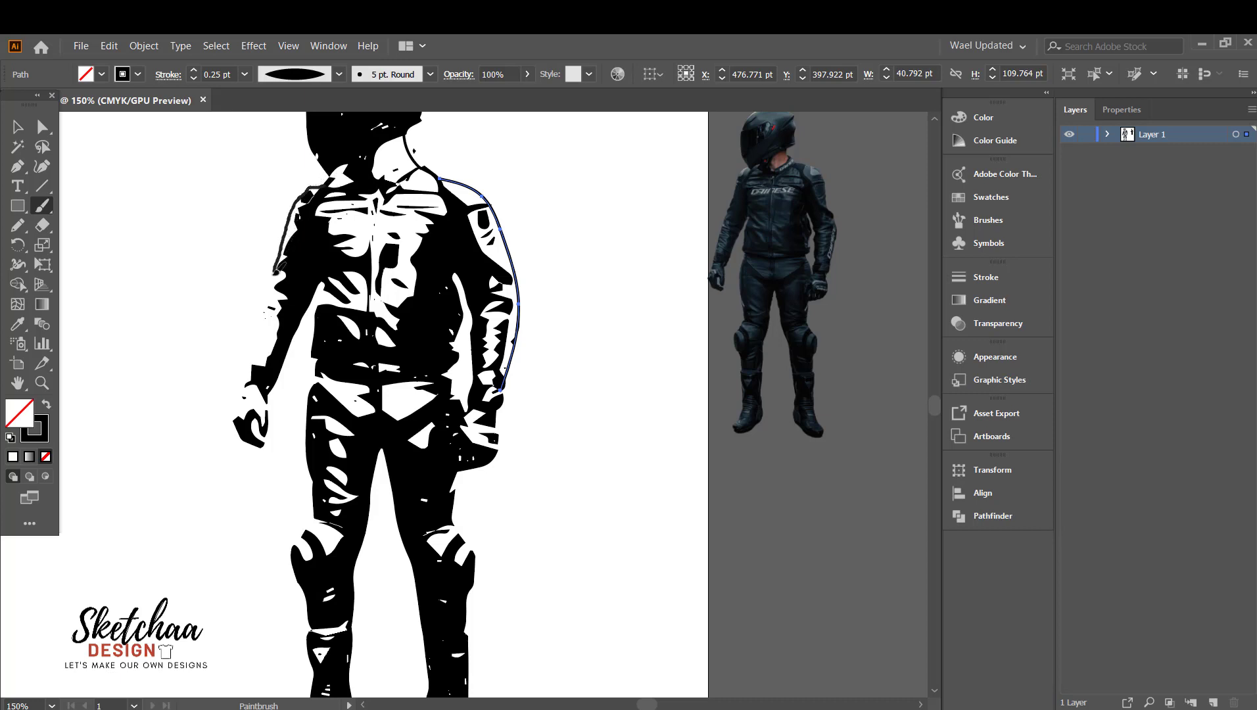
# Step: Try painting the outer outline of the left-hand sleeve from shoulder to wrist and undo it
pyautogui.moveTo(257, 358); pyautogui.dragTo(252, 368)
pyautogui.keyDown('ctrl'); pyautogui.click(531, 389); pyautogui.keyUp('ctrl')
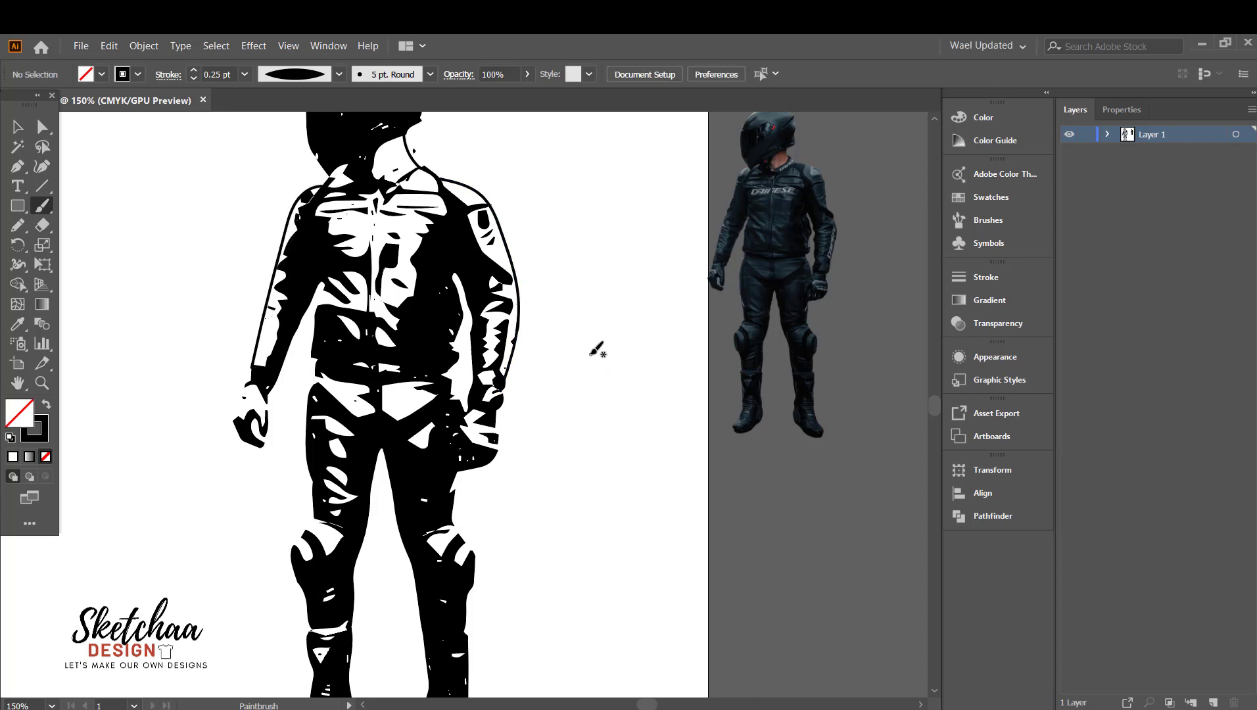
pyautogui.hotkey('ctrl', 'z')
pyautogui.hotkey('ctrl', 'z')
pyautogui.hotkey('ctrl', 'z')
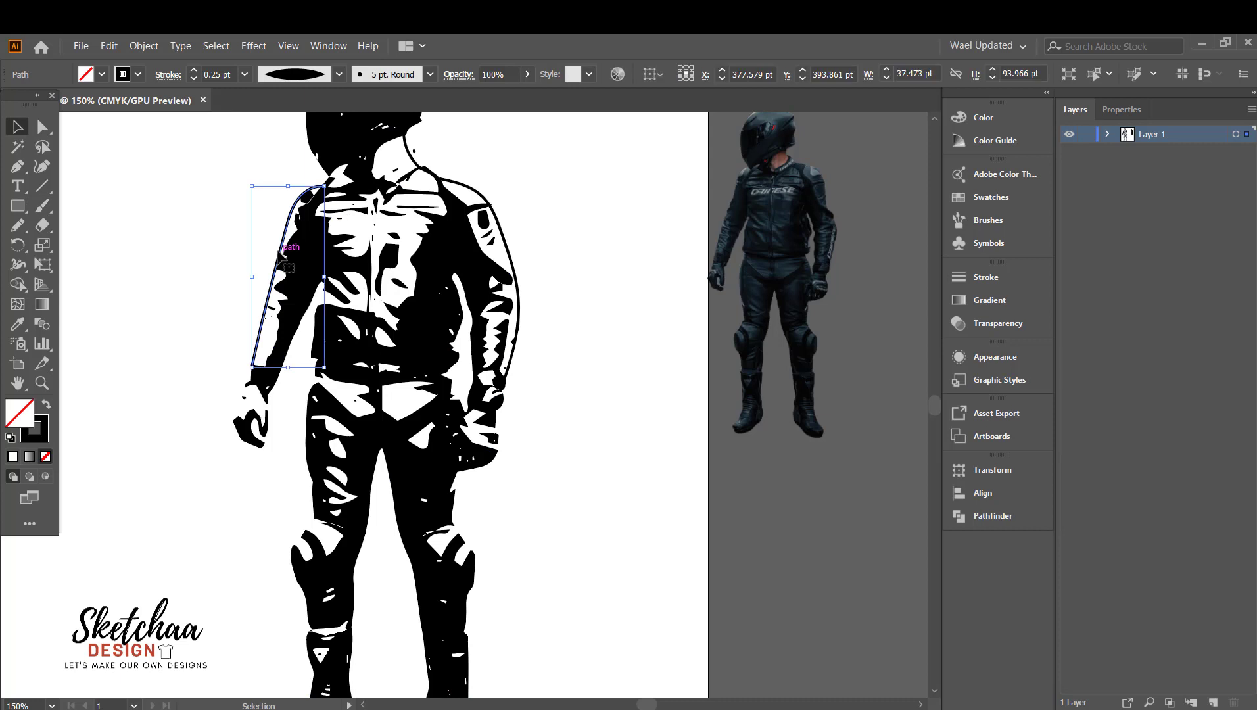
# Step: Adjust the Paintbrush tool options and repaint the outer outline of the left-hand sleeve and its hand
pyautogui.doubleClick(46, 207)
pyautogui.click(143, 106)
pyautogui.click(136, 284)
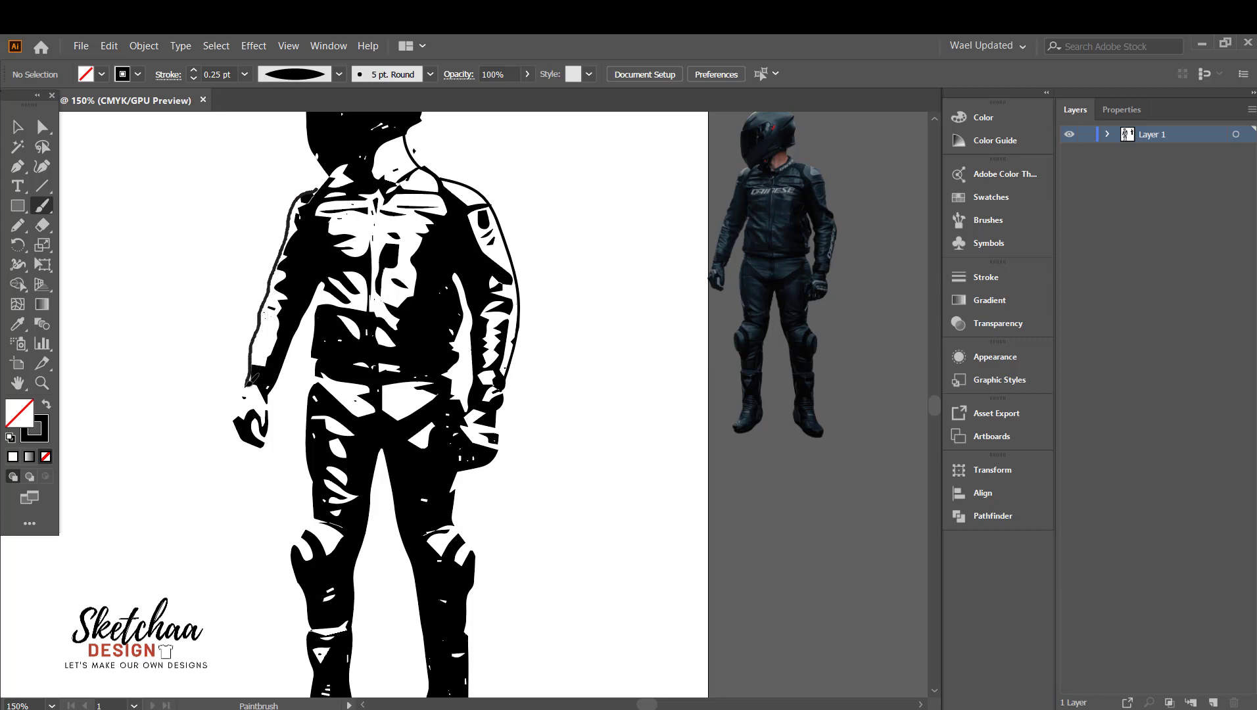
pyautogui.moveTo(253, 378); pyautogui.dragTo(251, 382)
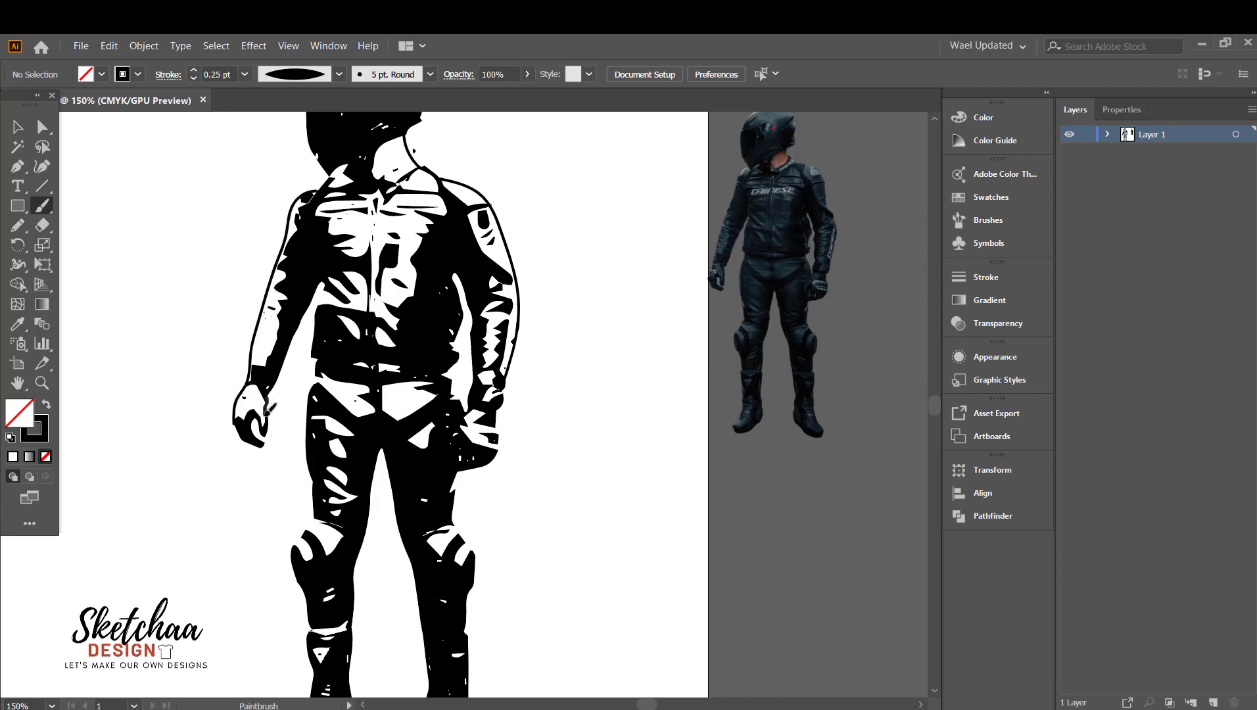
# Step: Delete the short stray stroke beside the left-hand thumb and paint a new line from wrist to thumb
pyautogui.click(17, 127)
pyautogui.click(267, 406)
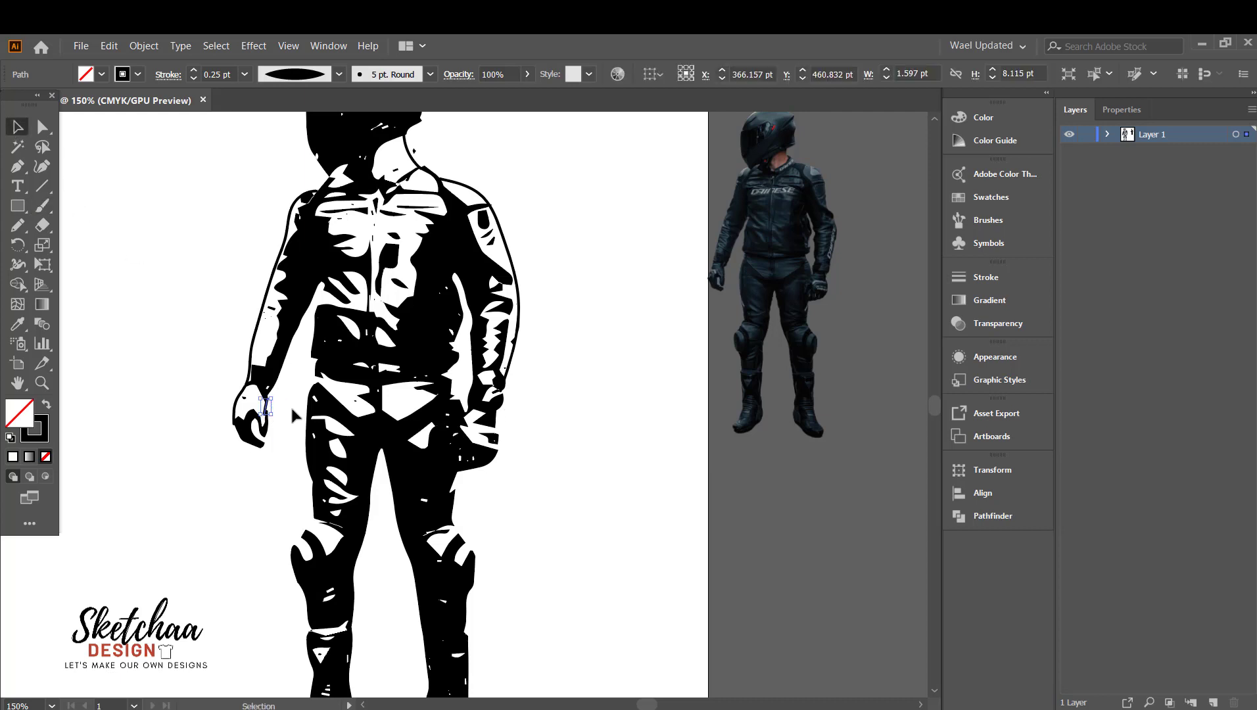
pyautogui.hotkey('ctrl', '+')
pyautogui.hotkey('ctrl', '+')
pyautogui.hotkey('ctrl', '+')
pyautogui.press('Delete')
pyautogui.click(43, 210)
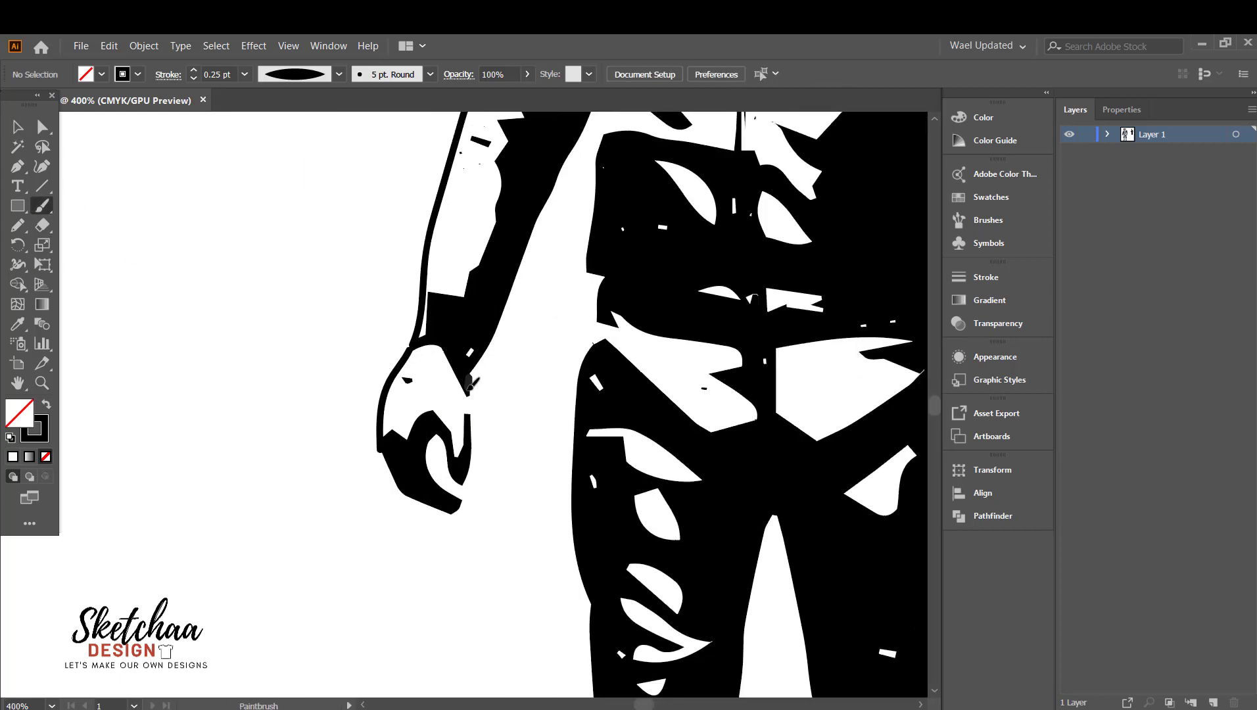
# Step: Move the lower anchor point of the left-hand outline outward so it meets the edge of the fingers
pyautogui.press('v')
pyautogui.click(412, 371)
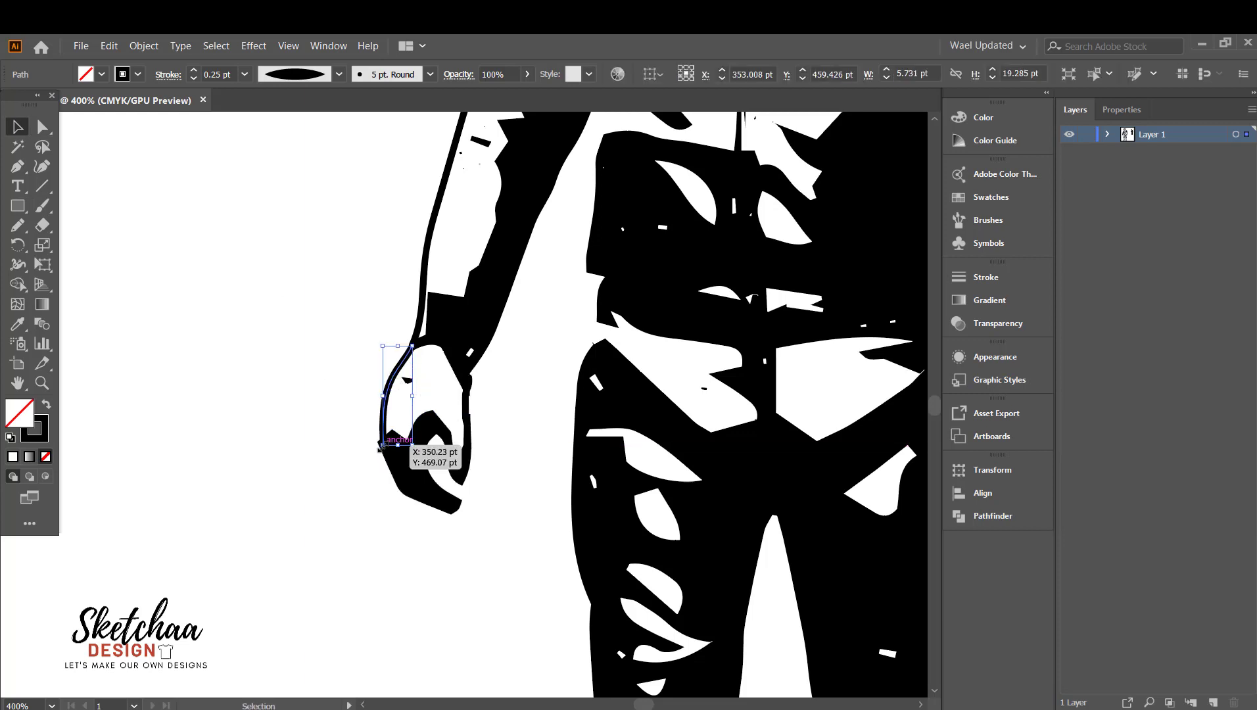
pyautogui.press('a')
pyautogui.moveTo(384, 448)
pyautogui.mouseDown()
pyautogui.moveTo(387, 436)
pyautogui.moveTo(379, 446)
pyautogui.mouseUp()
pyautogui.click(386, 483)
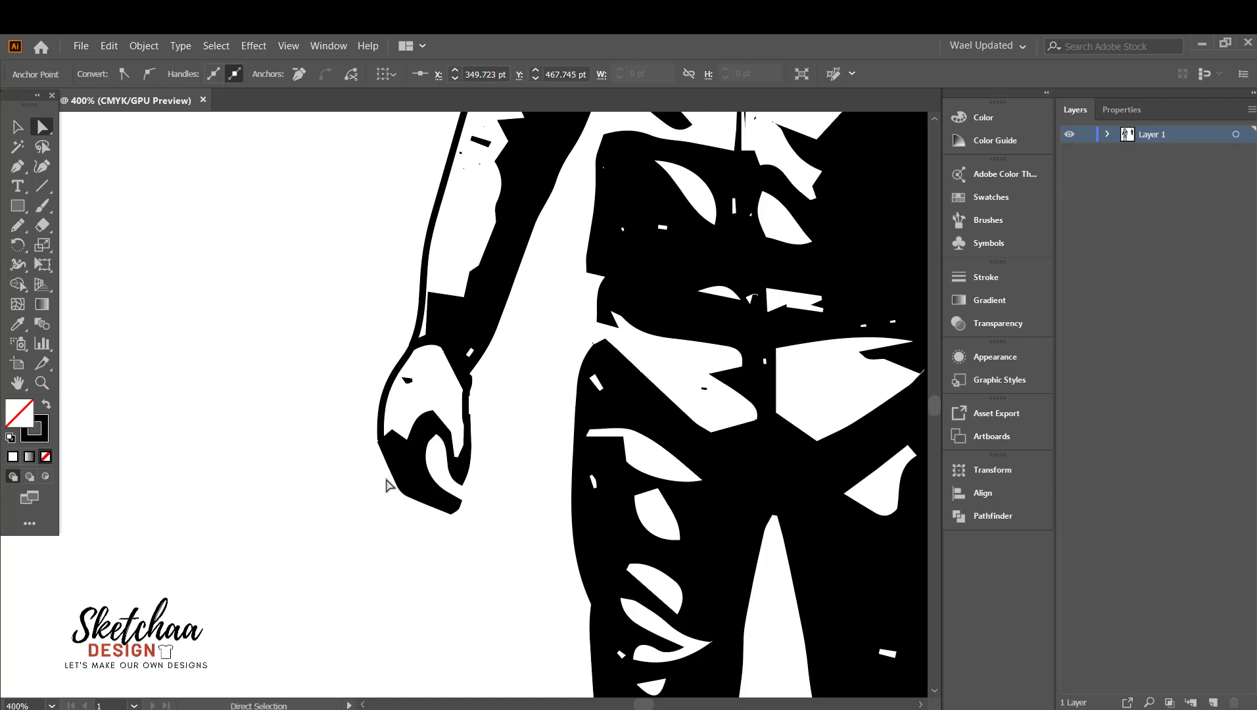
# Step: Shift the lower anchor of the wrist-to-thumb line upward and delete the line
pyautogui.click(467, 411)
pyautogui.moveTo(468, 424); pyautogui.dragTo(468, 414)
pyautogui.click(500, 392)
pyautogui.click(469, 385)
pyautogui.press('Delete')
pyautogui.press('Delete')
# Step: Delete the stray speck on the back of the left-hand hand and paint a short line closing the gap beside the thumb
pyautogui.click(411, 381)
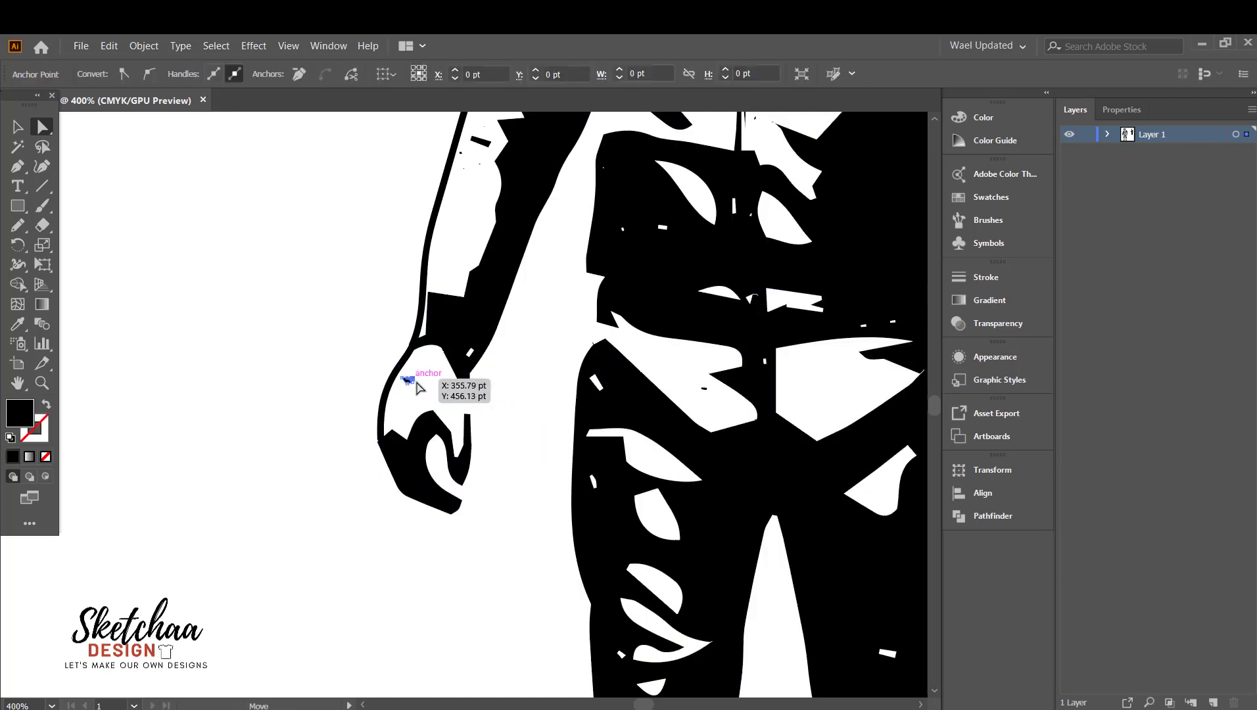
pyautogui.press('Delete')
pyautogui.press('Delete')
pyautogui.click(41, 206)
pyautogui.moveTo(468, 396); pyautogui.dragTo(468, 412)
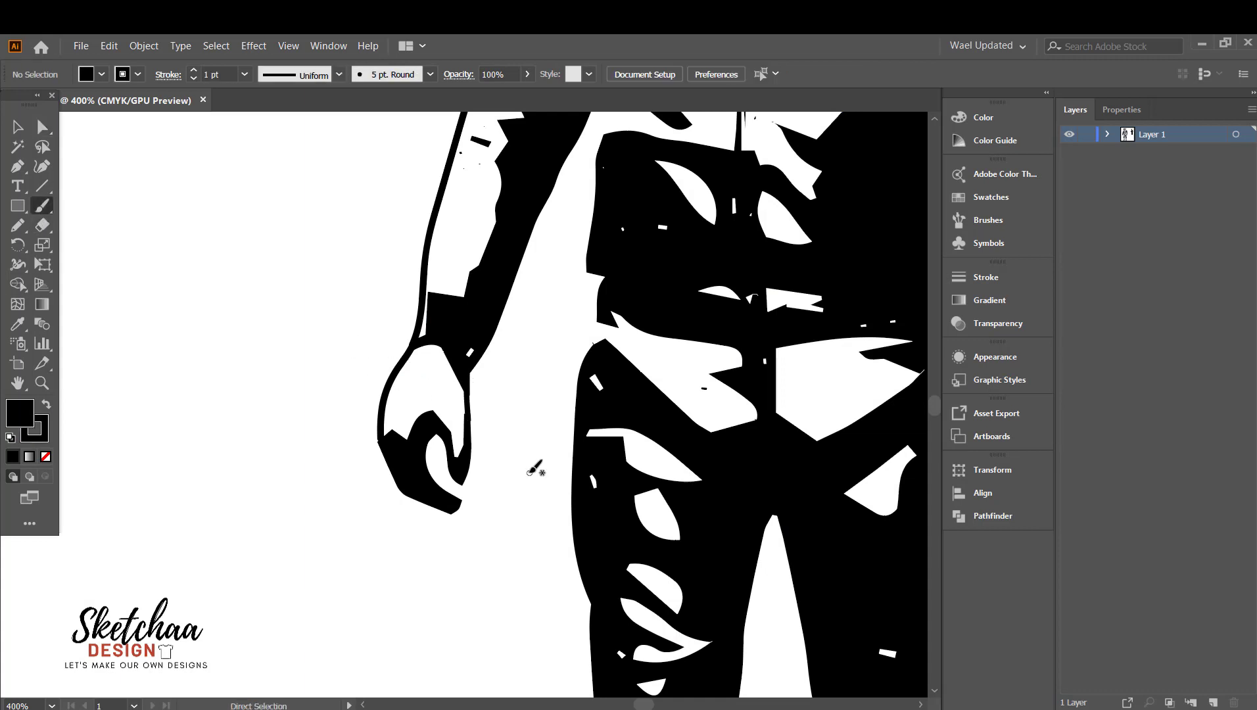
# Step: Paint the missing outer outline of the right-hand glove with the Paintbrush, from the wrist down to the knuckles
pyautogui.hotkey('ctrl', '-')
pyautogui.hotkey('ctrl', '-')
pyautogui.hotkey('ctrl', '-')
pyautogui.press('space')
pyautogui.moveTo(723, 460); pyautogui.dragTo(595, 407)
pyautogui.hotkey('ctrl', '=')
pyautogui.hotkey('ctrl', '=')
pyautogui.hotkey('ctrl', '=')
pyautogui.hotkey('ctrl', '=')
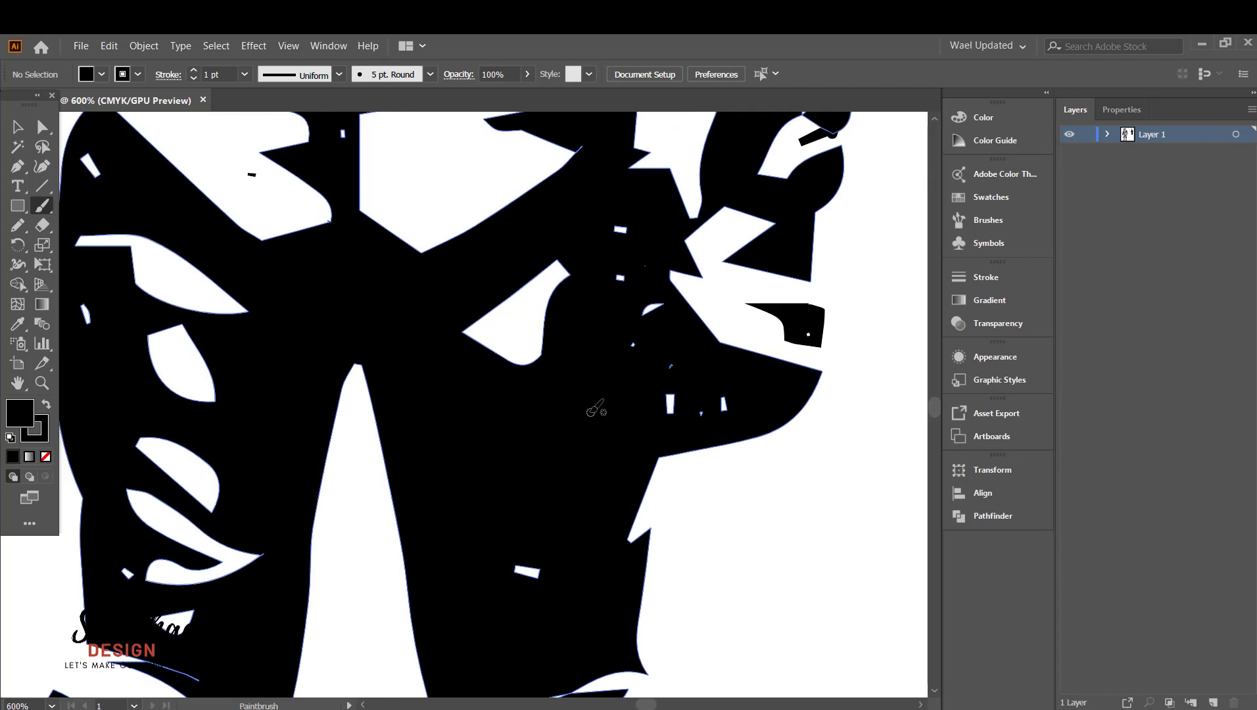
pyautogui.press('space')
pyautogui.moveTo(881, 329); pyautogui.dragTo(646, 458)
pyautogui.moveTo(576, 387); pyautogui.dragTo(588, 492)
# Step: Examine the right-hand glove's repainted outline up close and against the whole figure
pyautogui.hotkey('ctrl', '-')
pyautogui.hotkey('ctrl', '-')
pyautogui.hotkey('ctrl', '-')
pyautogui.hotkey('ctrl', '-')
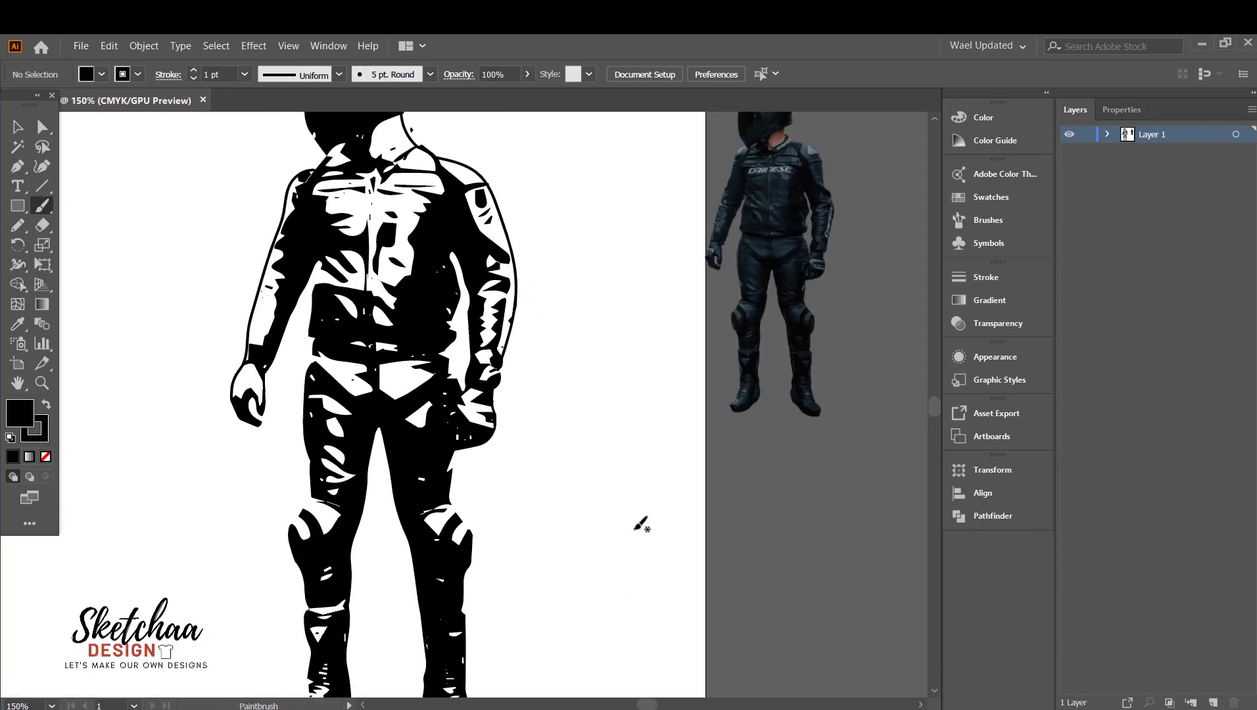
pyautogui.hotkey('ctrl', '=')
pyautogui.hotkey('ctrl', '=')
pyautogui.hotkey('ctrl', '=')
pyautogui.hotkey('ctrl', '=')
pyautogui.hotkey('ctrl', '=')
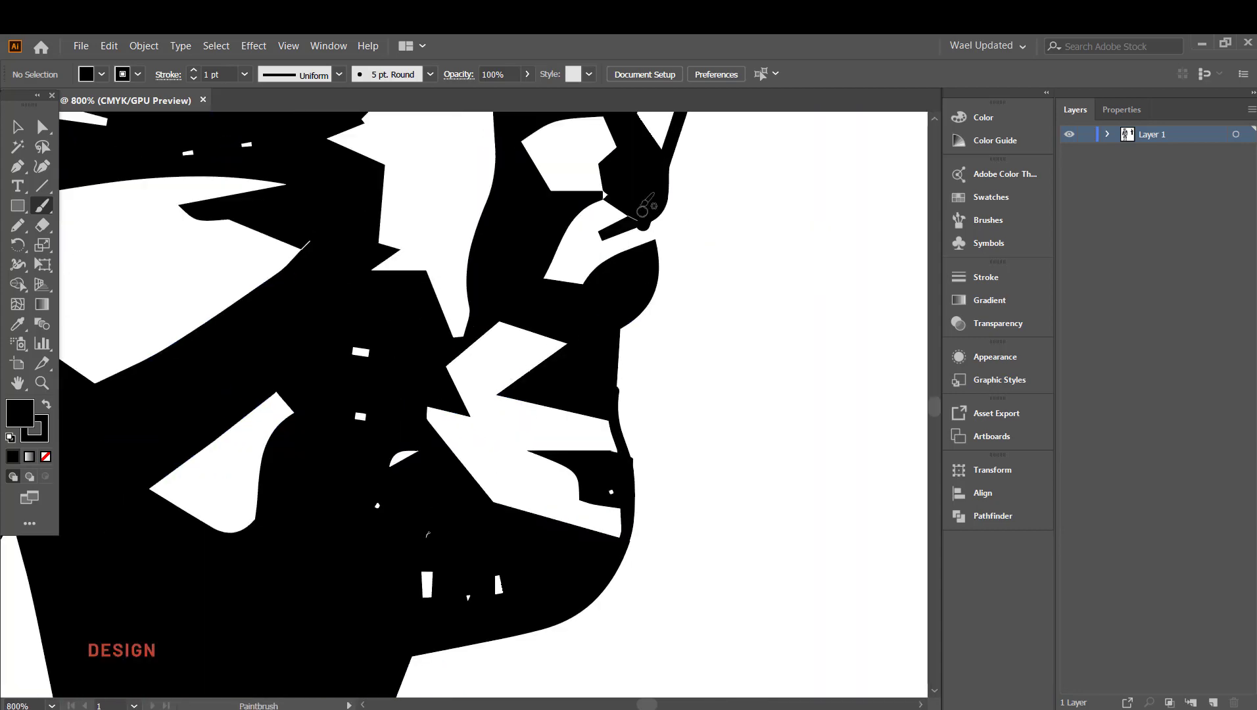
pyautogui.hotkey('ctrl', '-')
pyautogui.hotkey('ctrl', '-')
pyautogui.hotkey('ctrl', '-')
pyautogui.hotkey('ctrl', '-')
pyautogui.hotkey('ctrl', '-')
pyautogui.hotkey('ctrl', '-')
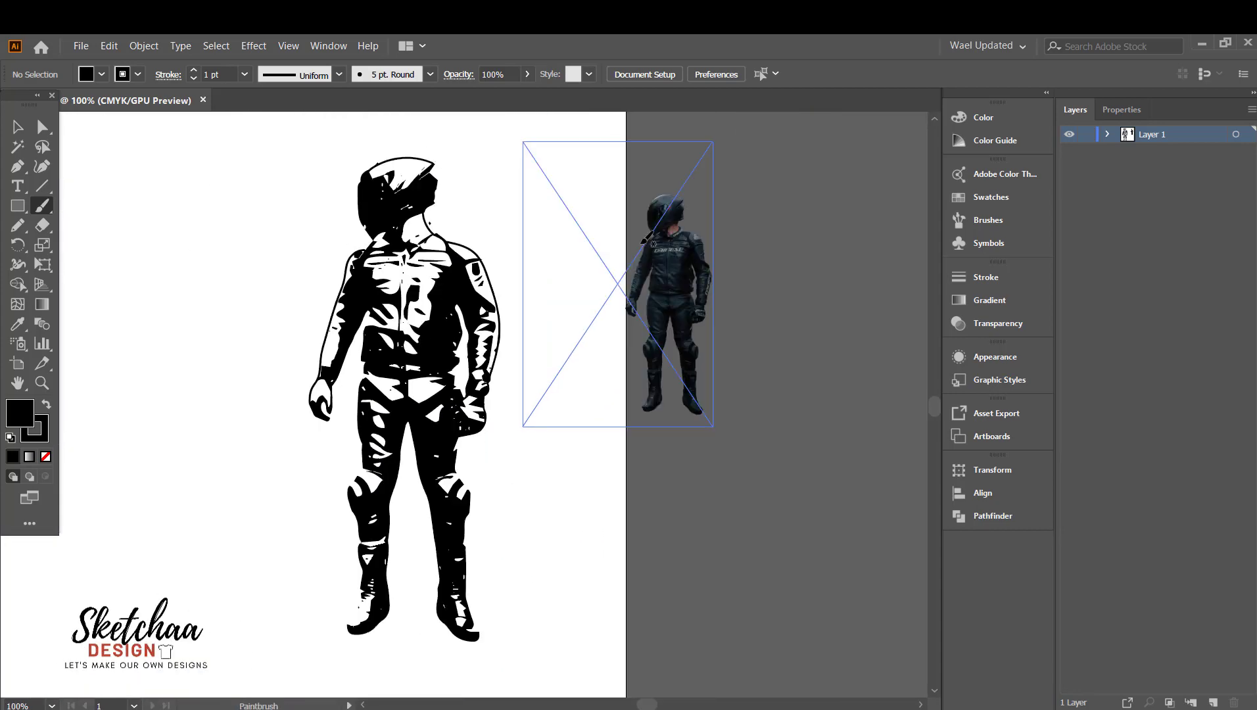
# Step: Paint a short line joining the jacket hem to the trousers on the figure's left-hand side
pyautogui.hotkey('ctrl', '=')
pyautogui.hotkey('ctrl', '=')
pyautogui.hotkey('ctrl', '=')
pyautogui.hotkey('ctrl', '=')
pyautogui.hotkey('ctrl', '=')
pyautogui.hotkey('ctrl', '=')
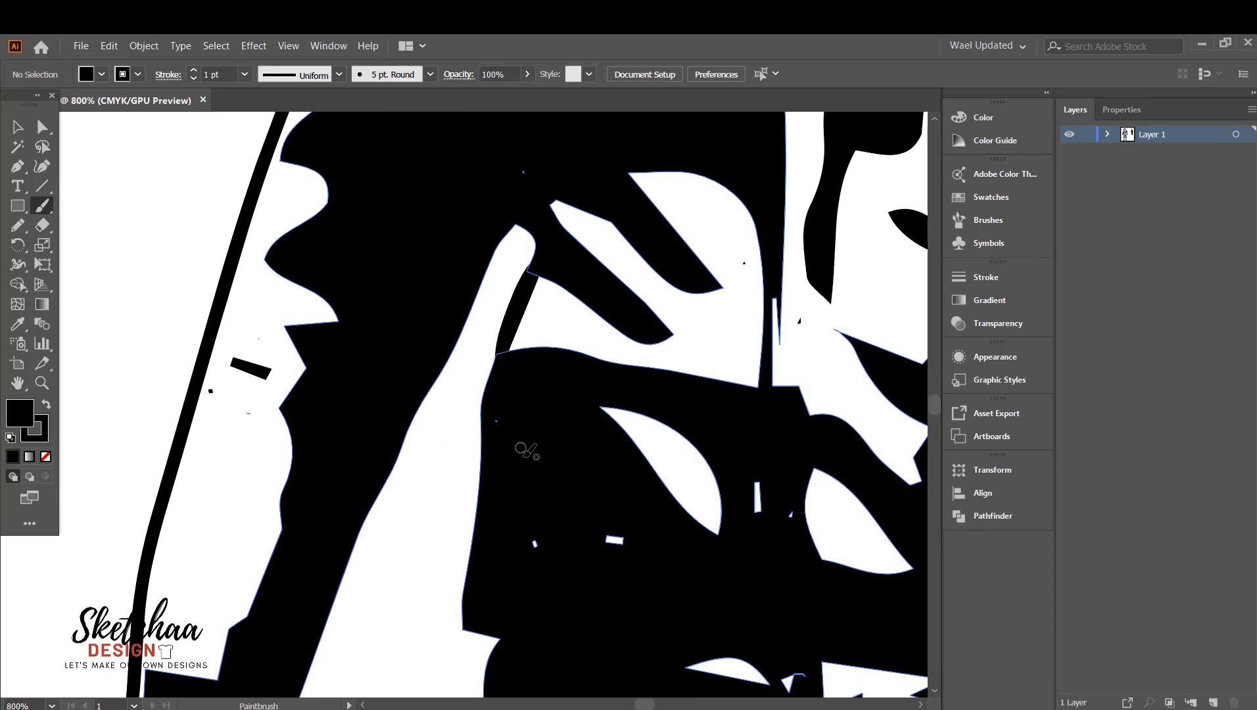
pyautogui.moveTo(526, 451); pyautogui.dragTo(334, 250)
pyautogui.moveTo(409, 303); pyautogui.dragTo(392, 361)
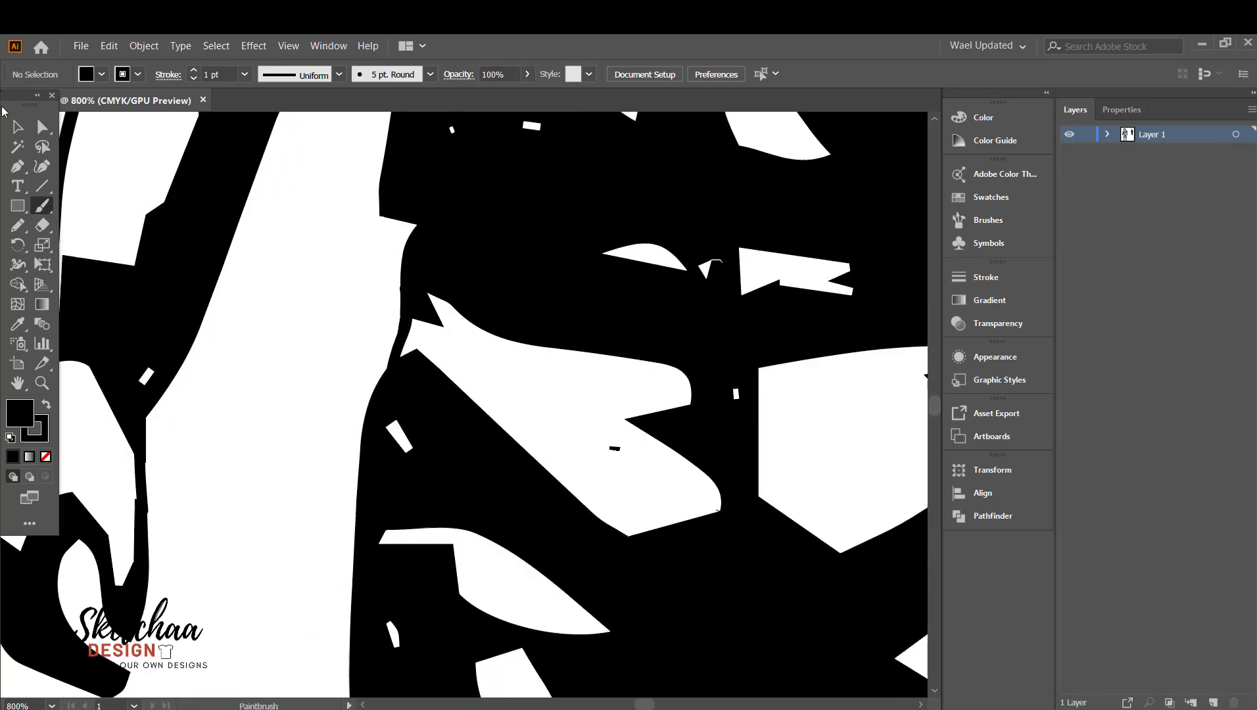
# Step: Isolate the traced group and delete the small black speck inside the white area on the left-hand hip
pyautogui.press('v')
pyautogui.click(615, 451)
pyautogui.doubleClick(616, 451)
pyautogui.click(615, 450)
pyautogui.press('Delete')
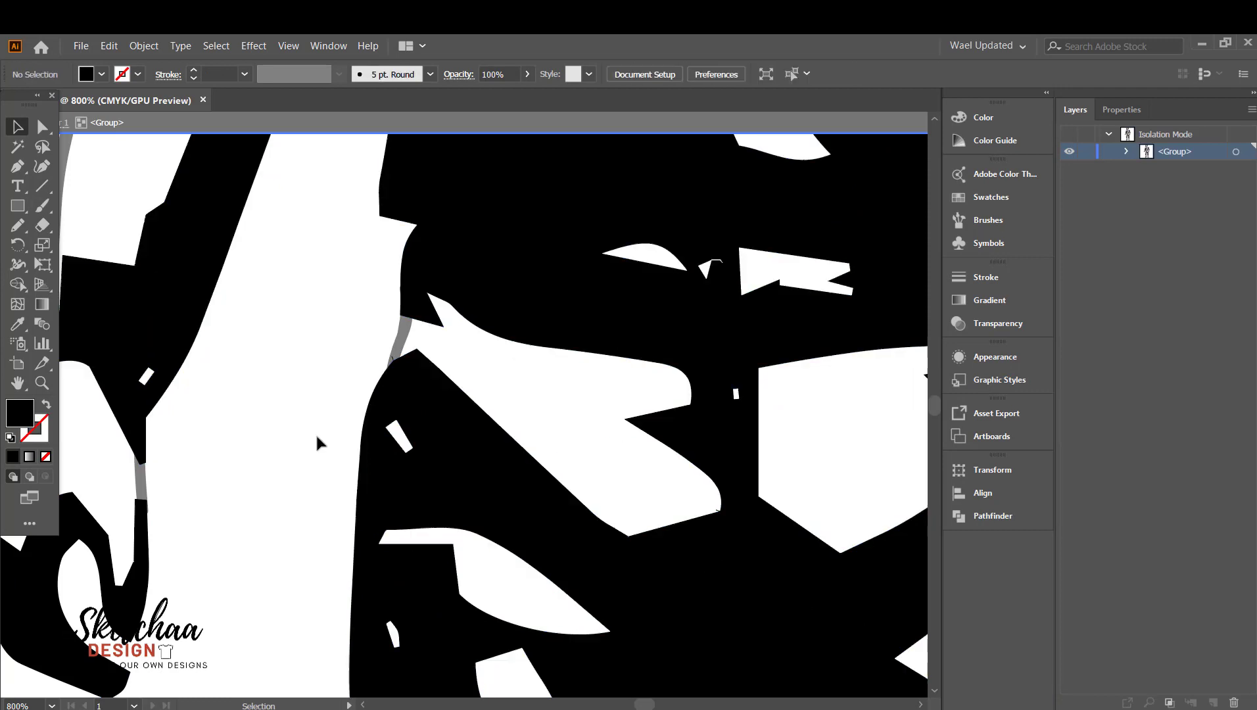
pyautogui.doubleClick(316, 433)
# Step: Paint the missing outer outline of the left-hand knee pad, redoing the first stroke to bridge the gap
pyautogui.hotkey('ctrl', '-')
pyautogui.hotkey('ctrl', '-')
pyautogui.hotkey('ctrl', '-')
pyautogui.moveTo(384, 519); pyautogui.dragTo(357, 222)
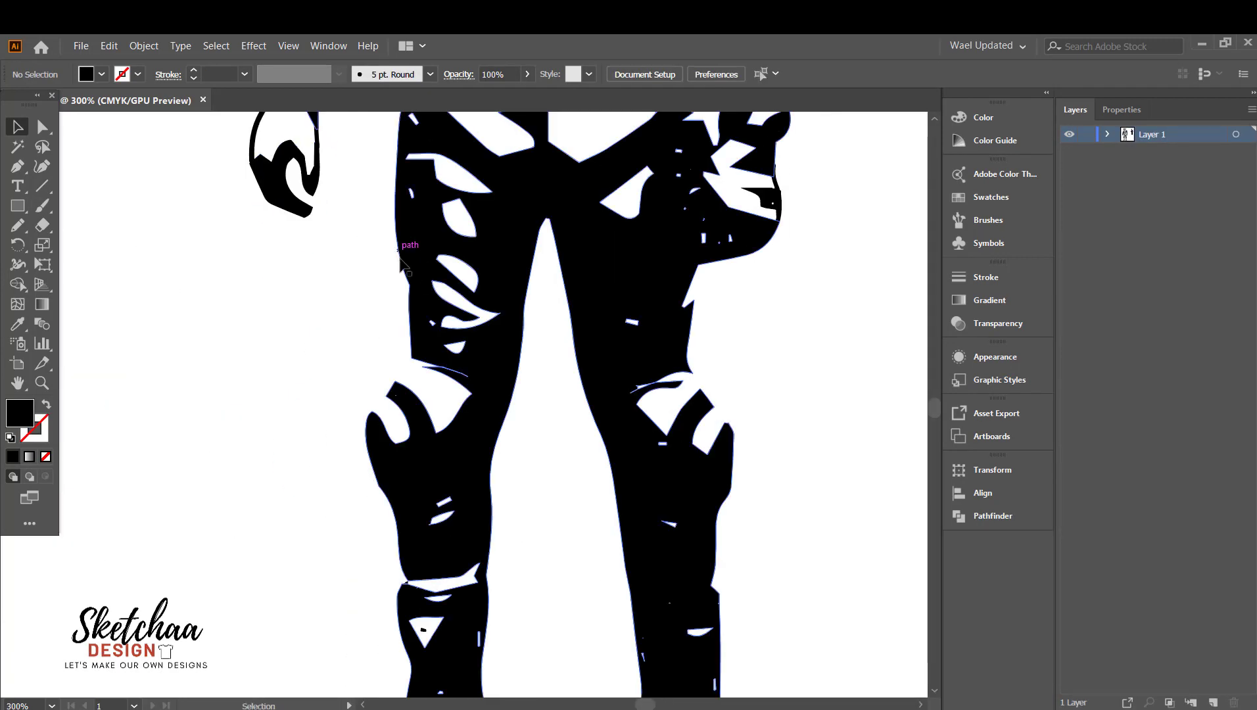
pyautogui.press('b')
pyautogui.moveTo(413, 355); pyautogui.dragTo(368, 418)
pyautogui.hotkey('ctrl', 'z')
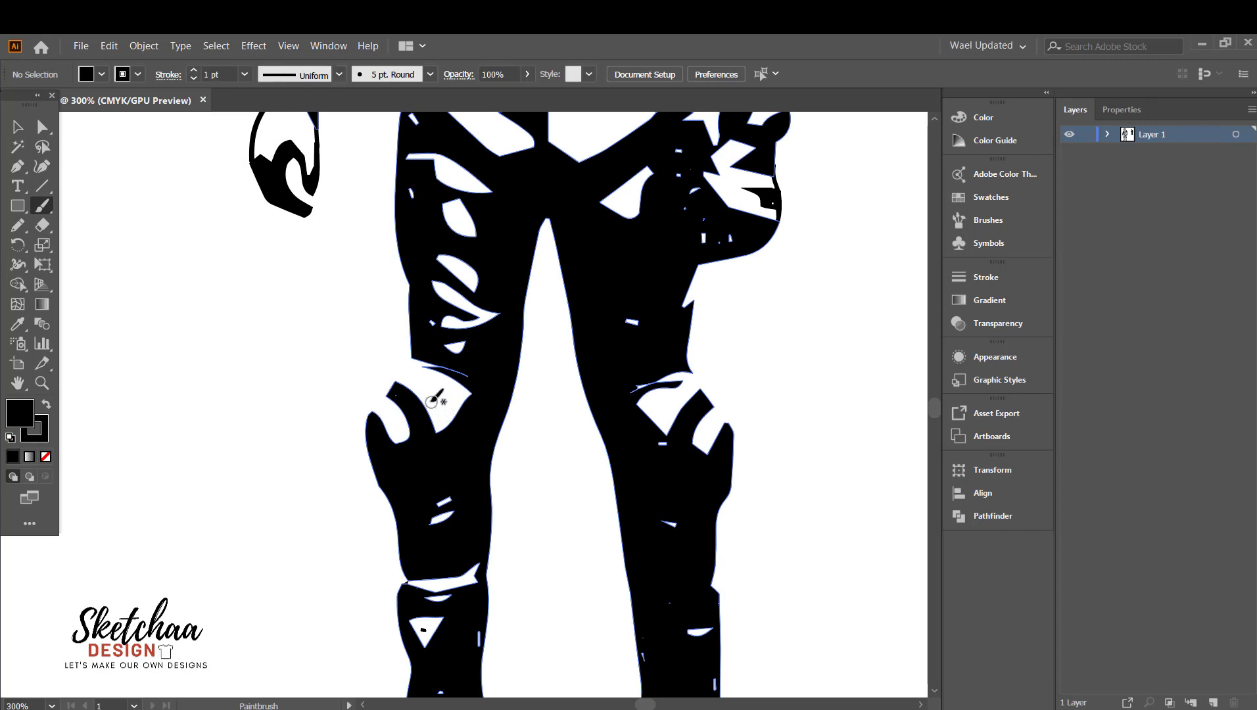
pyautogui.moveTo(391, 388); pyautogui.dragTo(376, 411)
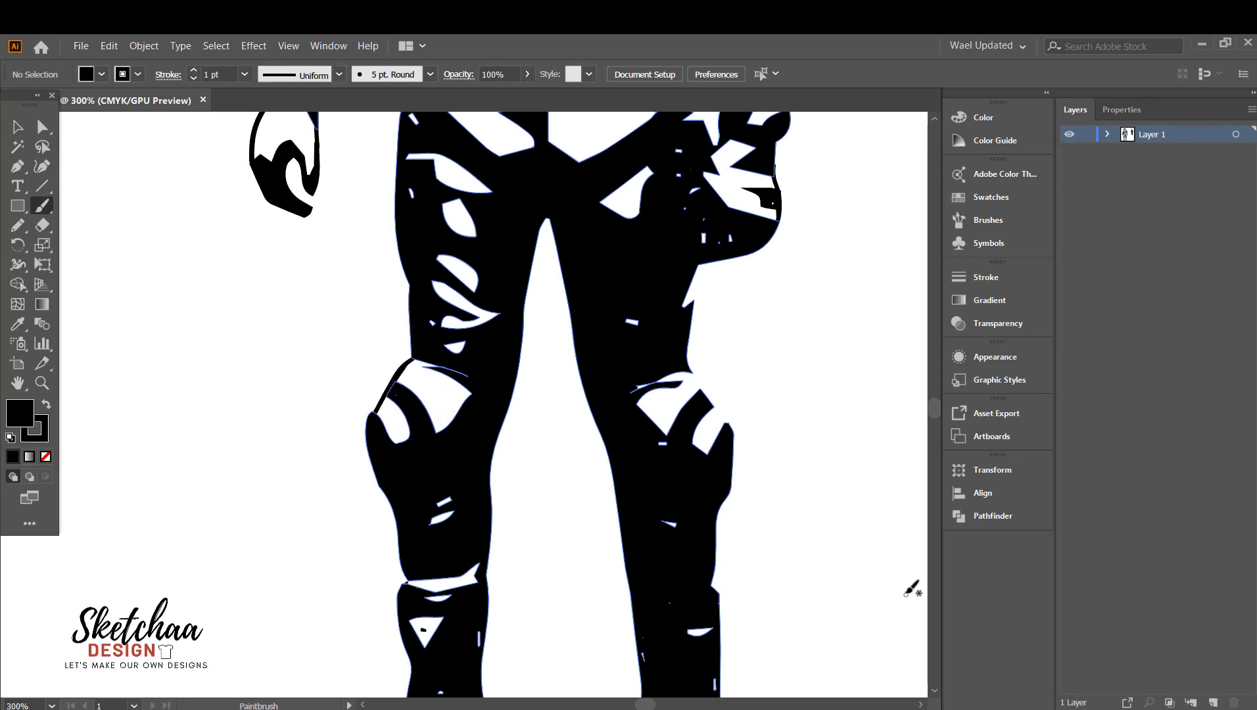
# Step: Paint the missing outer line across the gap in the right-hand knee pad with the Paintbrush
pyautogui.hotkey('ctrl', '-')
pyautogui.hotkey('ctrl', '-')
pyautogui.hotkey('ctrl', '-')
pyautogui.hotkey('ctrl', '-')
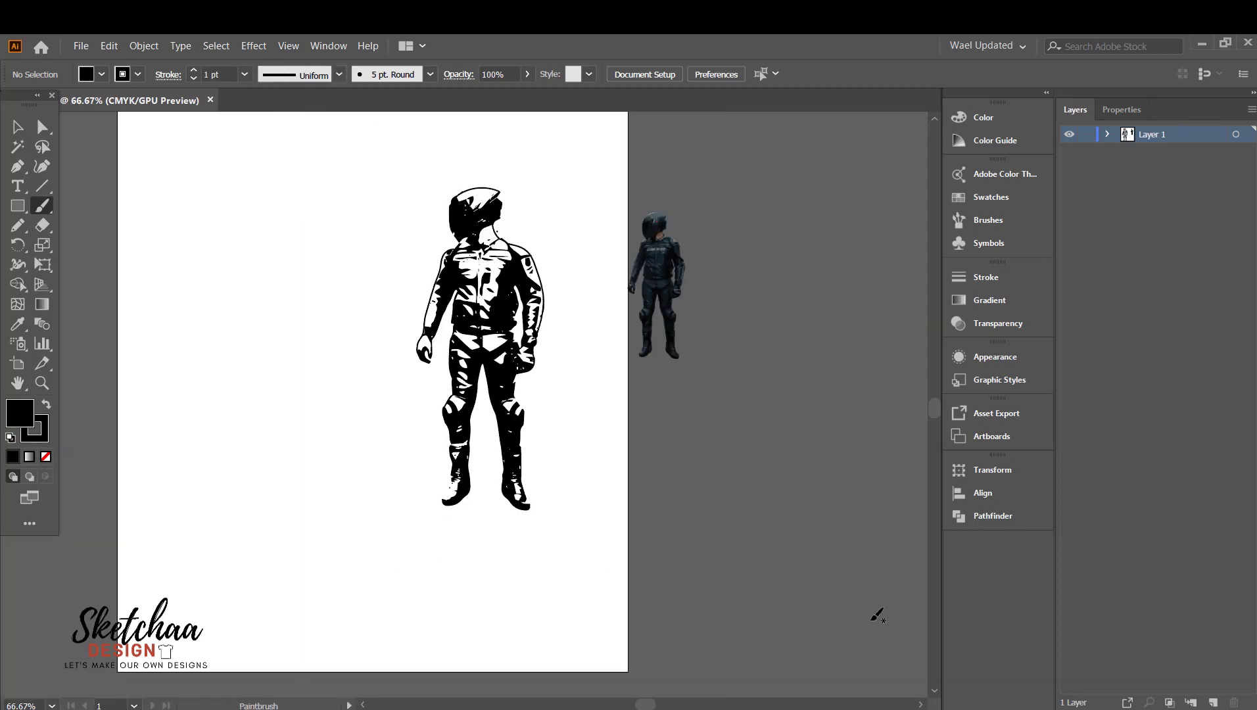
pyautogui.hotkey('ctrl', '+')
pyautogui.hotkey('ctrl', '+')
pyautogui.hotkey('ctrl', '+')
pyautogui.hotkey('ctrl', '+')
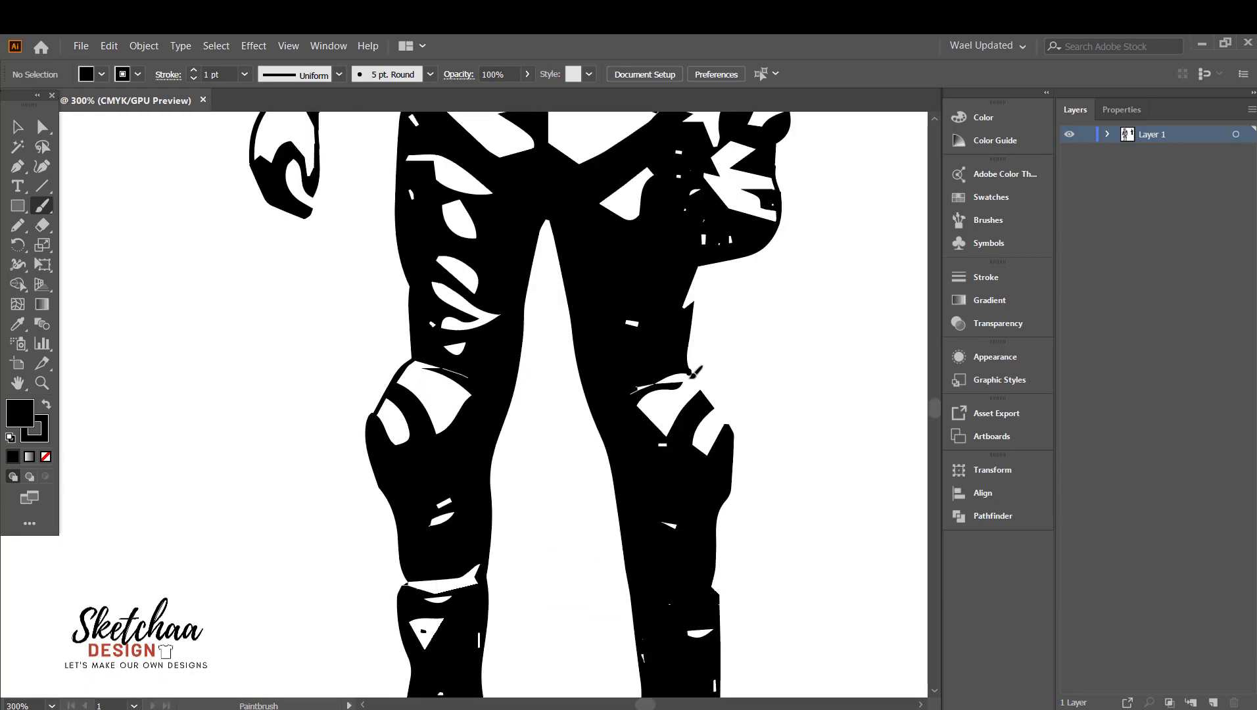
pyautogui.moveTo(718, 409); pyautogui.dragTo(721, 412)
pyautogui.hotkey('ctrl', 'z')
# Step: Paint the left-hand boot's front outline, set its fill to none, and paint the missing toe outline of the right-hand boot
pyautogui.scroll(-5, 778, 499)
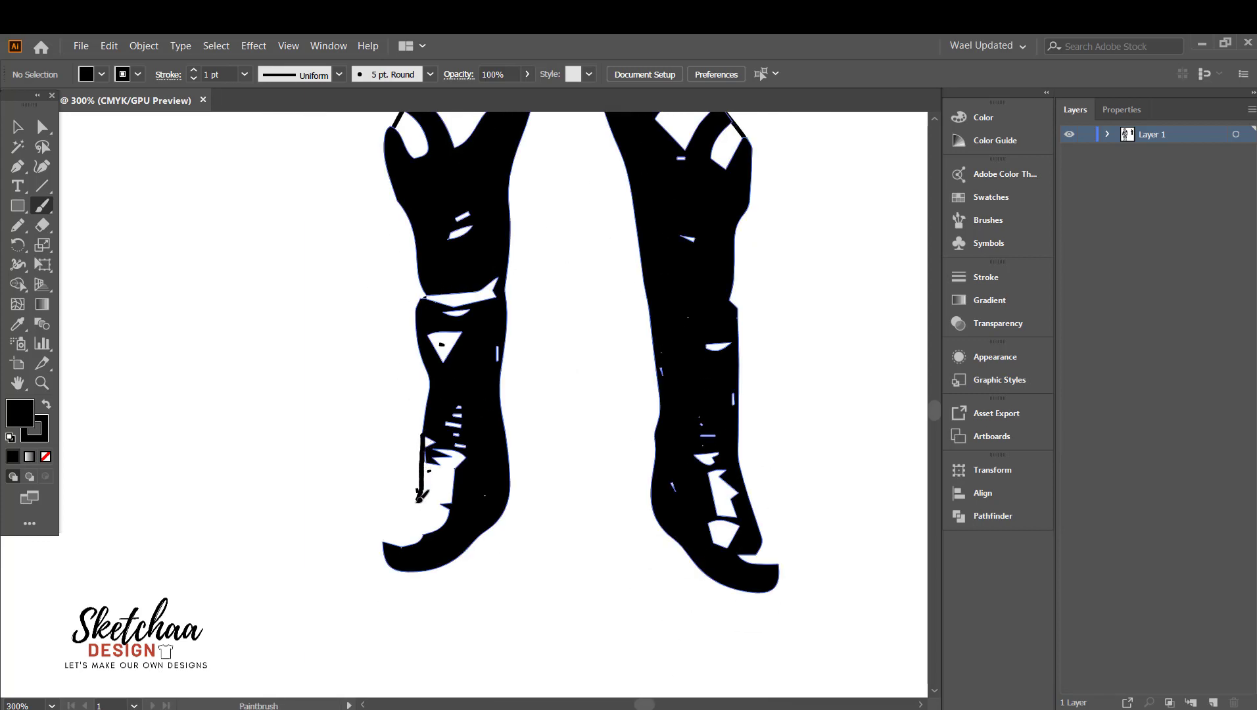
pyautogui.moveTo(389, 532); pyautogui.dragTo(384, 544)
pyautogui.press('v')
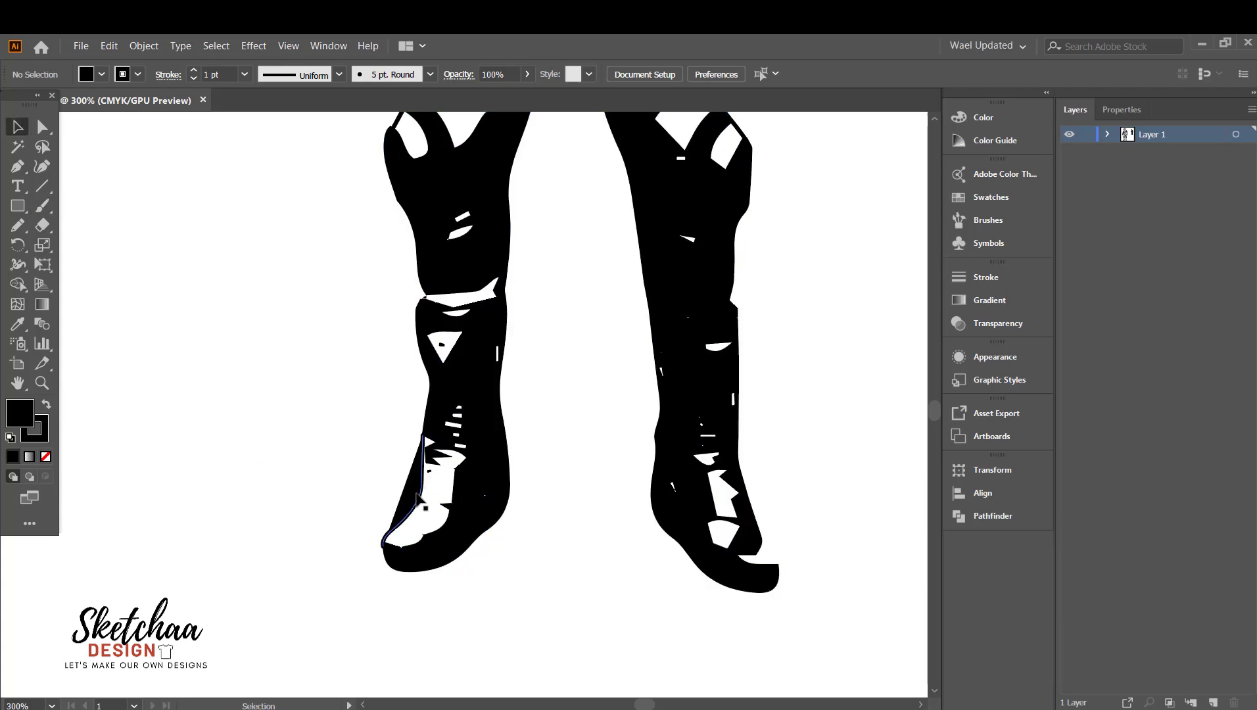
pyautogui.click(46, 456)
pyautogui.click(314, 385)
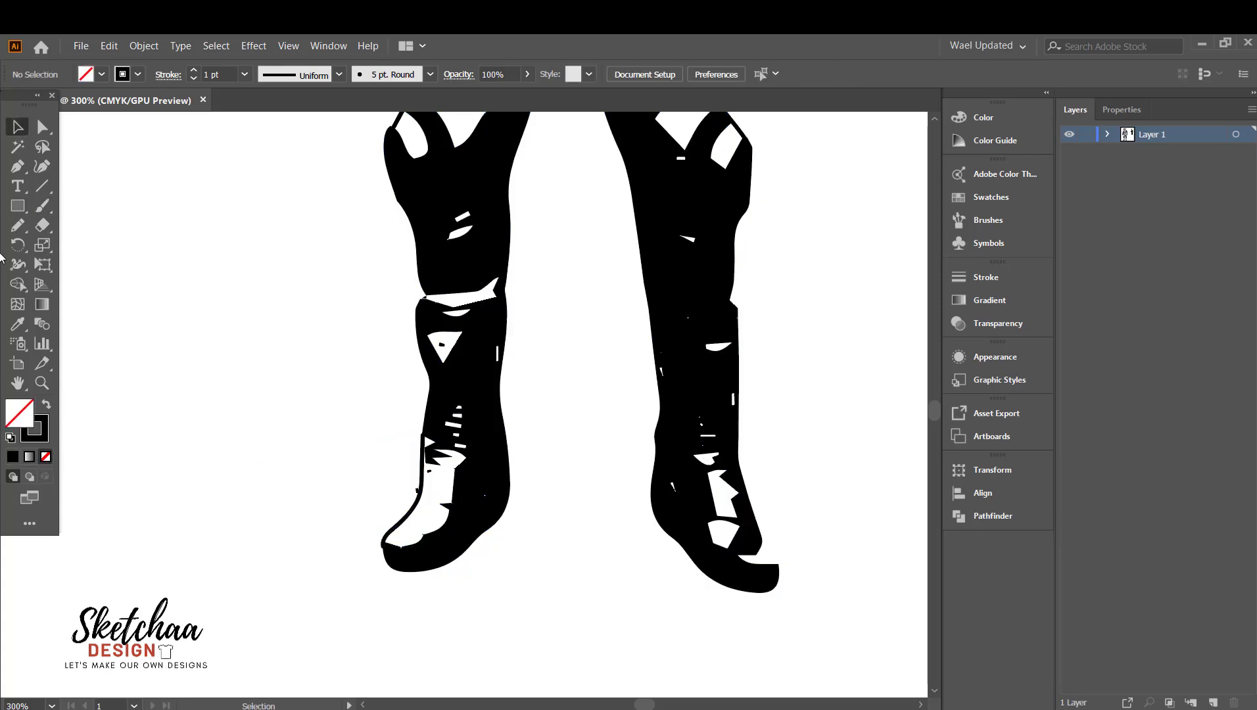
pyautogui.press('b')
pyautogui.moveTo(768, 550); pyautogui.dragTo(779, 567)
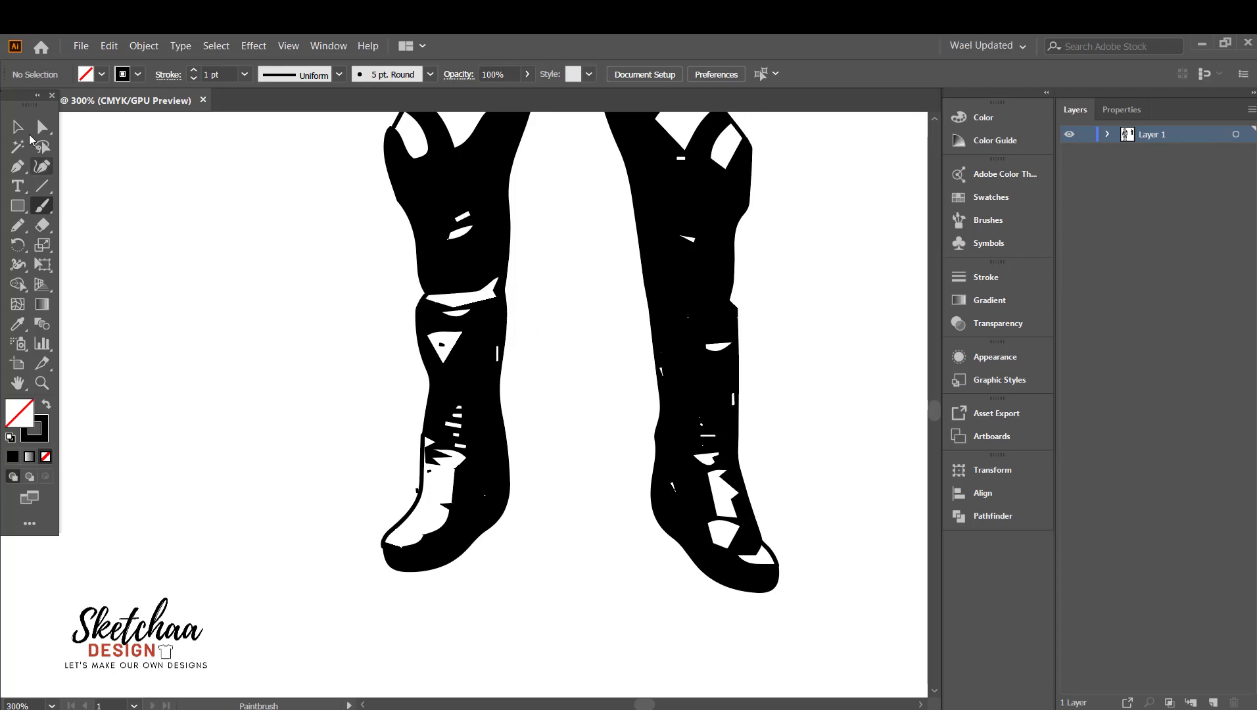
# Step: Isolate the traced group, delete the stray speck beside the left-hand boot's outline, and leave isolation mode
pyautogui.press('v')
pyautogui.doubleClick(419, 494)
pyautogui.press('Delete')
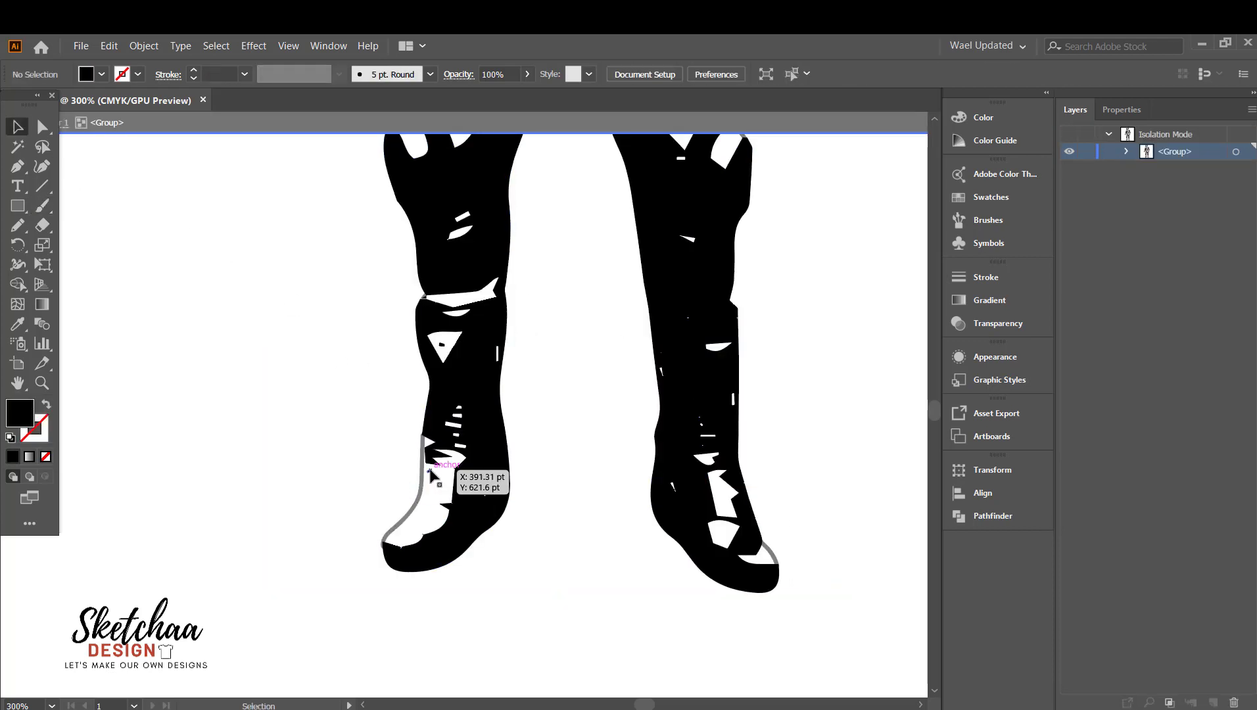
pyautogui.hotkey('ctrl', '-')
pyautogui.hotkey('ctrl', '-')
pyautogui.hotkey('ctrl', '-')
pyautogui.hotkey('ctrl', '-')
pyautogui.hotkey('ctrl', '-')
pyautogui.doubleClick(718, 435)
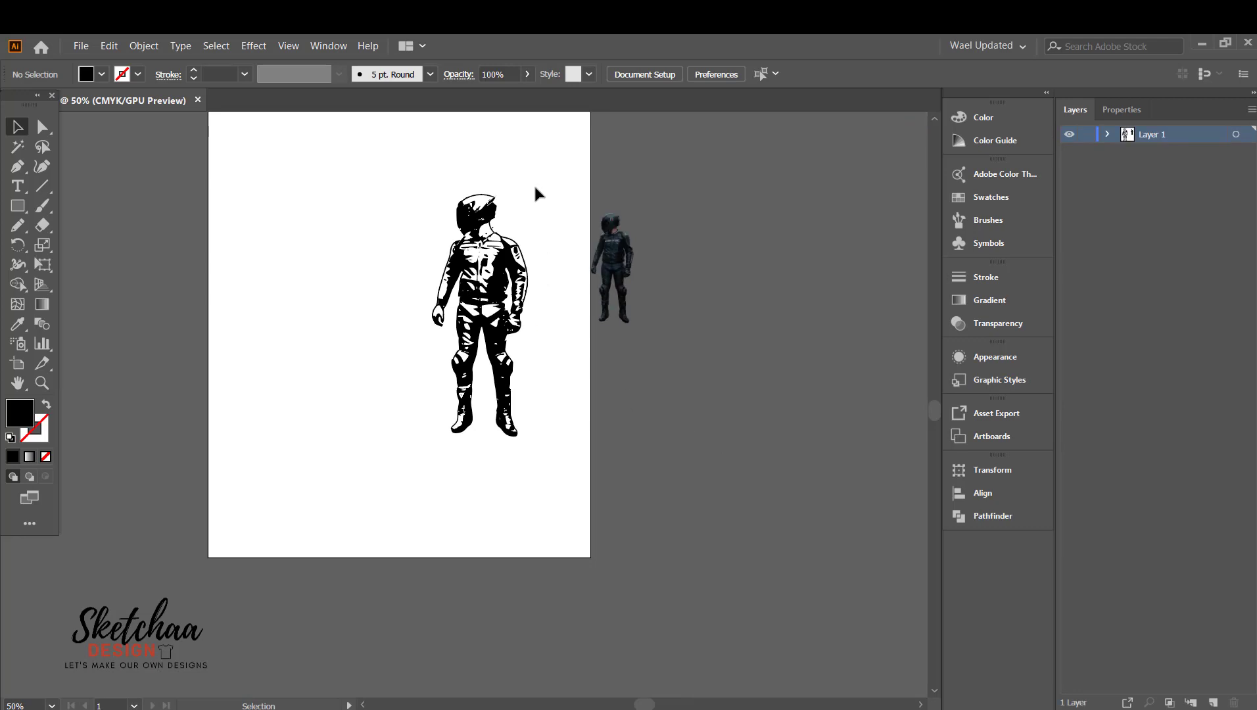
# Step: Move the reference photo farther from the artboard and group the tracing with all its painted strokes
pyautogui.moveTo(618, 250); pyautogui.dragTo(726, 244)
pyautogui.moveTo(552, 165); pyautogui.dragTo(393, 450)
pyautogui.hotkey('ctrl', 'g')
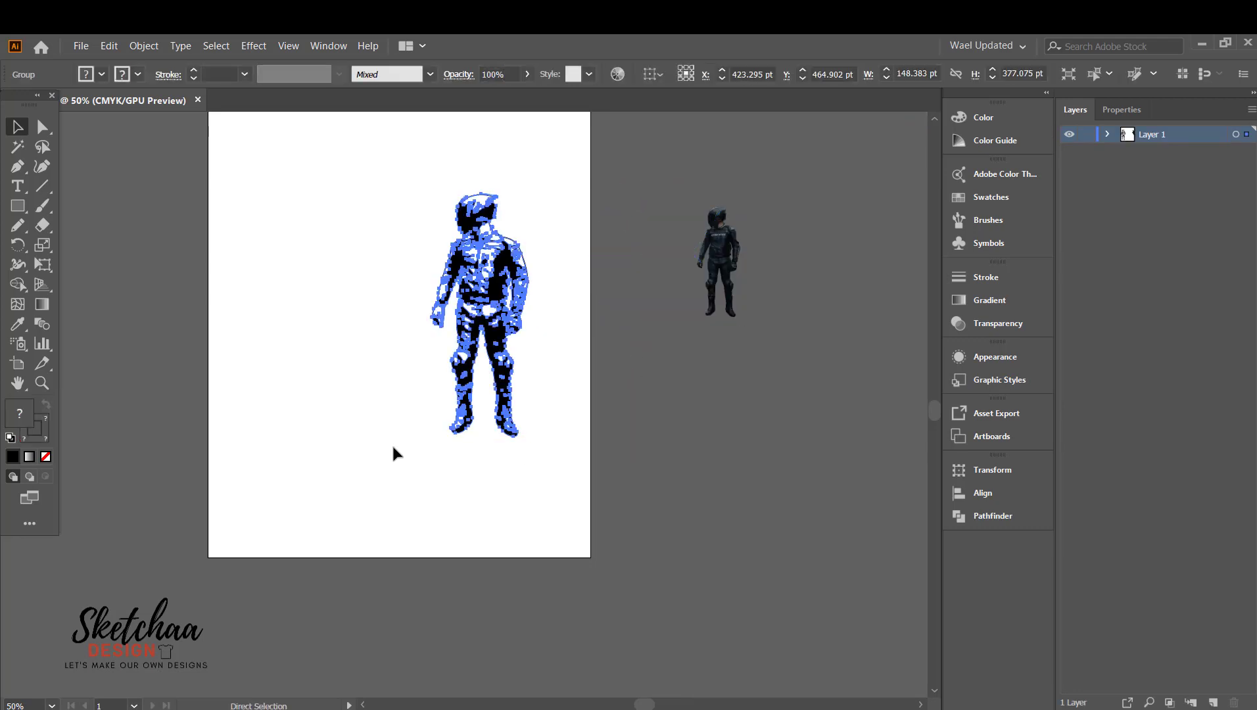
# Step: Ungroup the figure and group its parts again
pyautogui.rightClick(486, 256)
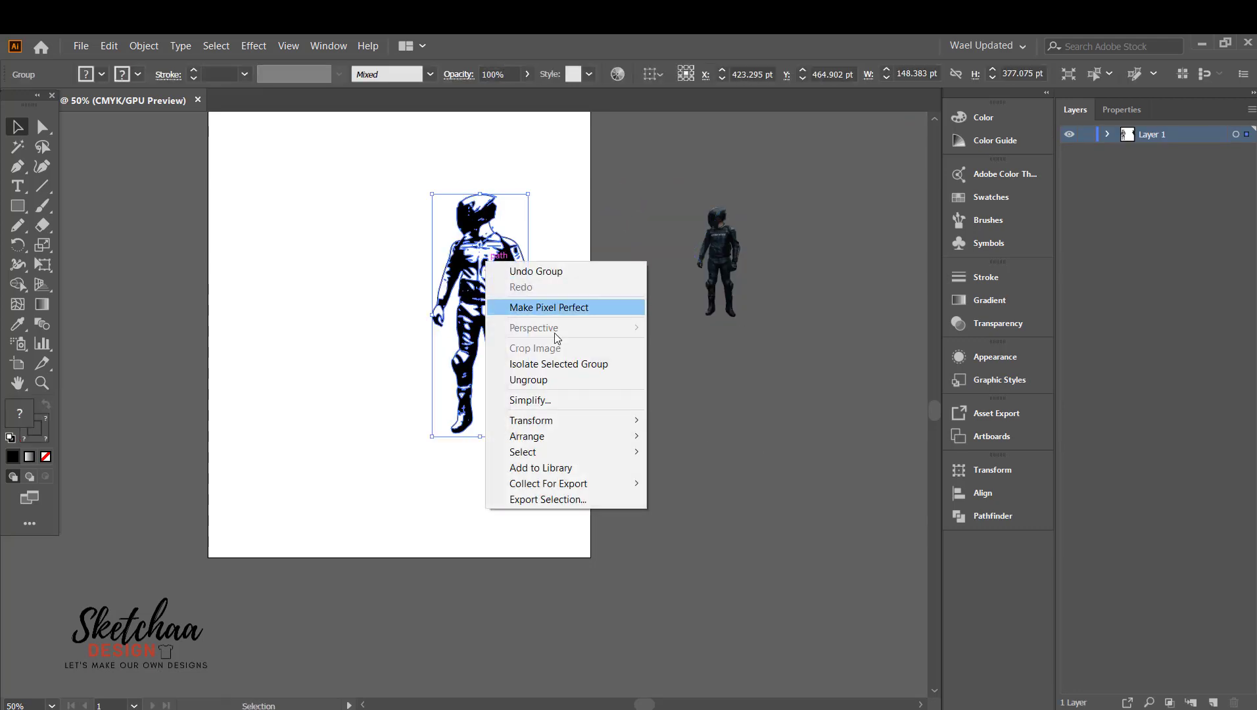
pyautogui.click(563, 380)
pyautogui.moveTo(571, 179); pyautogui.dragTo(485, 254)
pyautogui.rightClick(485, 241)
pyautogui.click(531, 345)
pyautogui.click(545, 276)
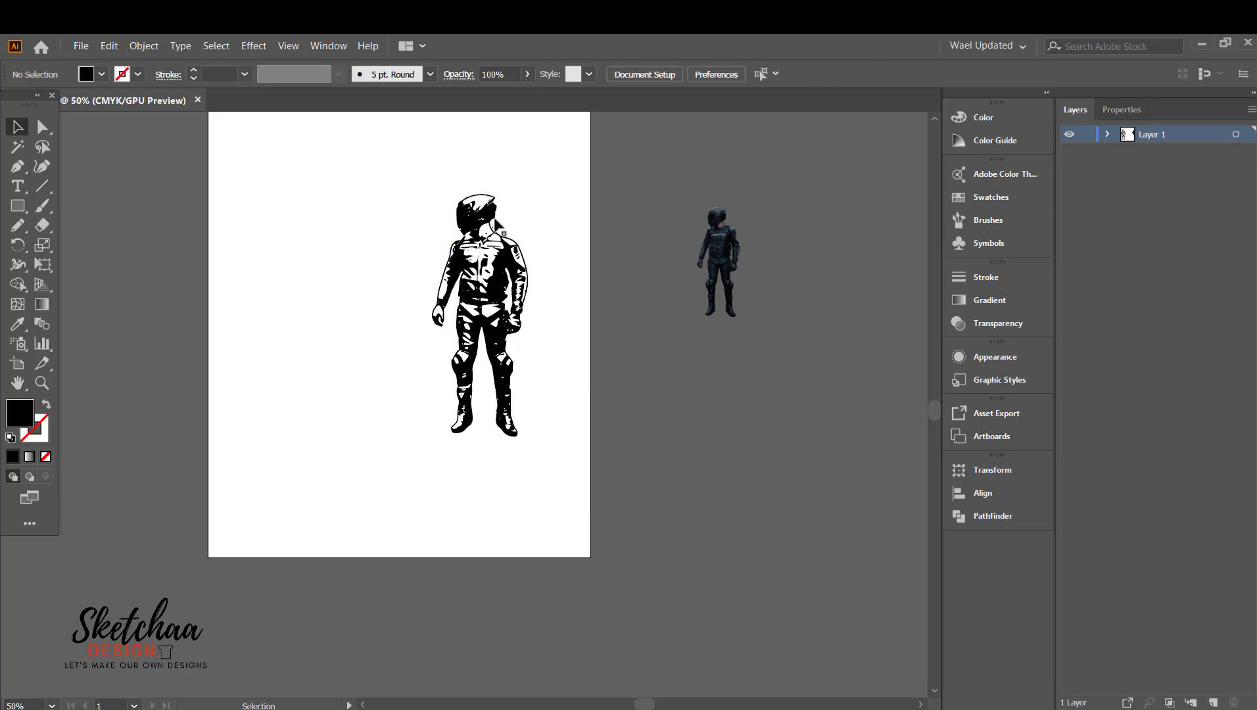
# Step: Enlarge the grouped figure proportionally about its centre to about 177 × 450 pt
pyautogui.click(489, 212)
pyautogui.moveTo(531, 192); pyautogui.dragTo(542, 166)
pyautogui.click(602, 192)
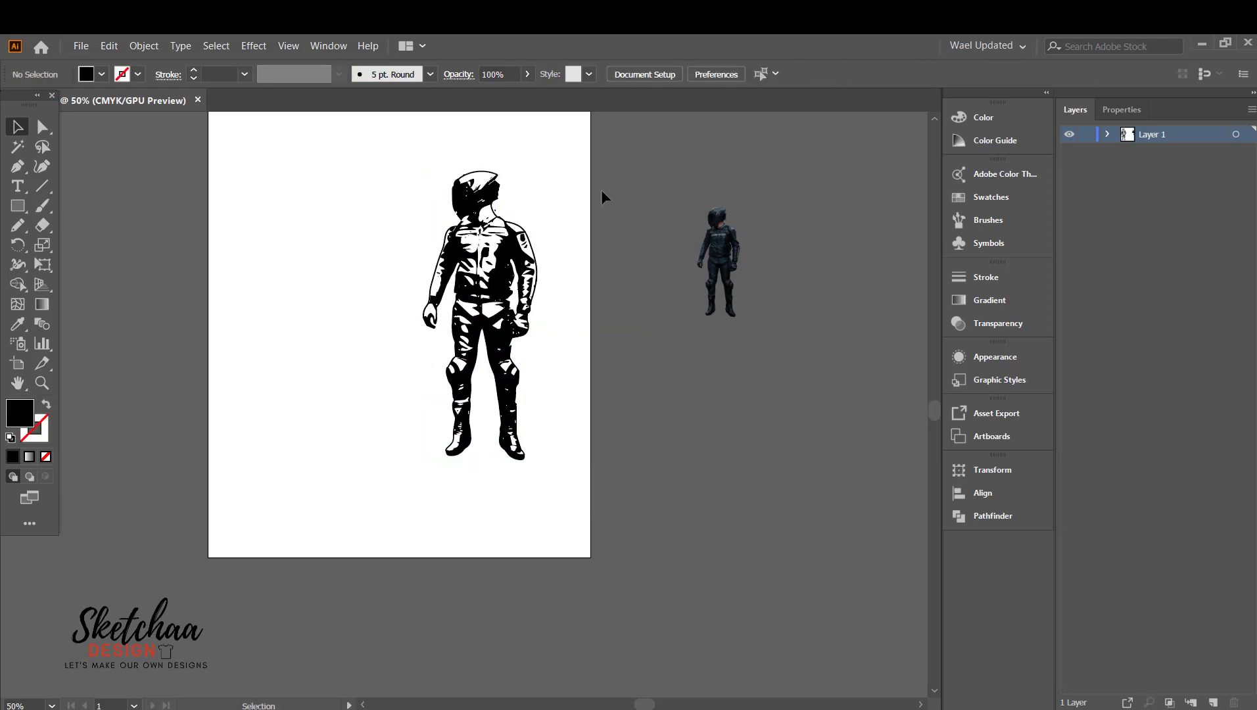
# Step: Isolate the figure's group, delete the white-filled path at the neck, and leave isolation mode
pyautogui.click(497, 209)
pyautogui.click(574, 196)
pyautogui.doubleClick(493, 210)
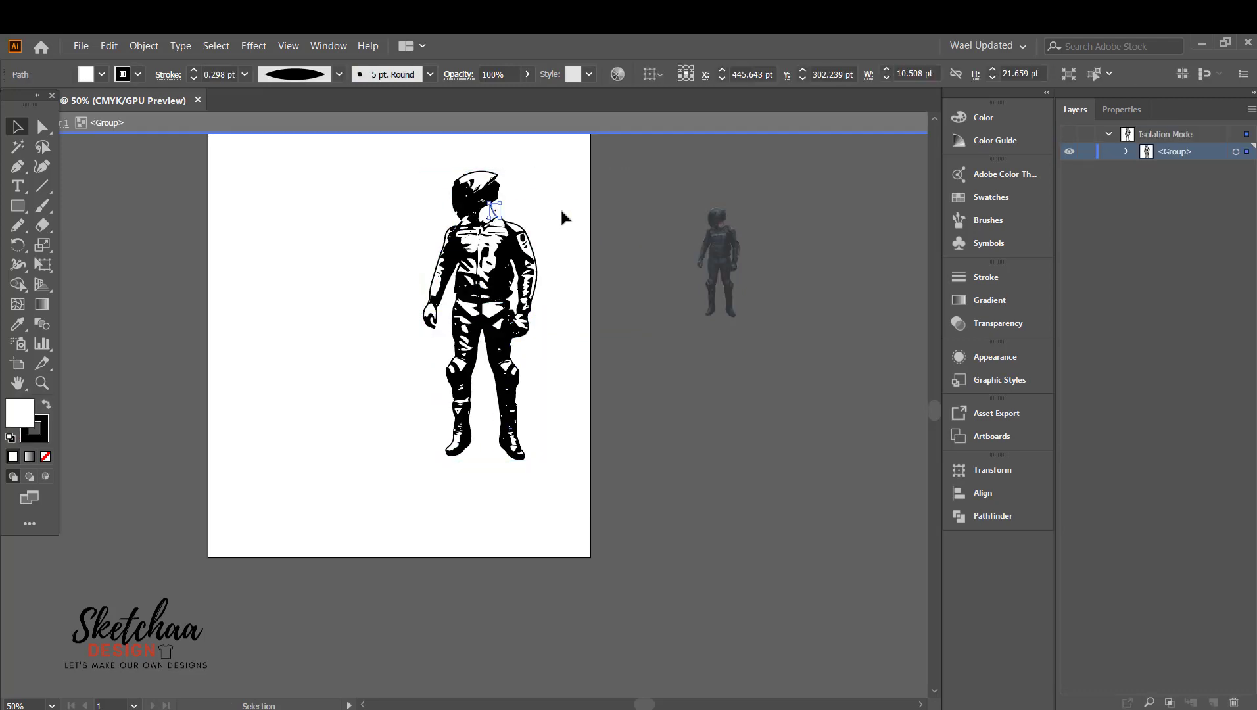
pyautogui.press('Delete')
pyautogui.doubleClick(563, 211)
pyautogui.doubleClick(494, 208)
pyautogui.doubleClick(494, 207)
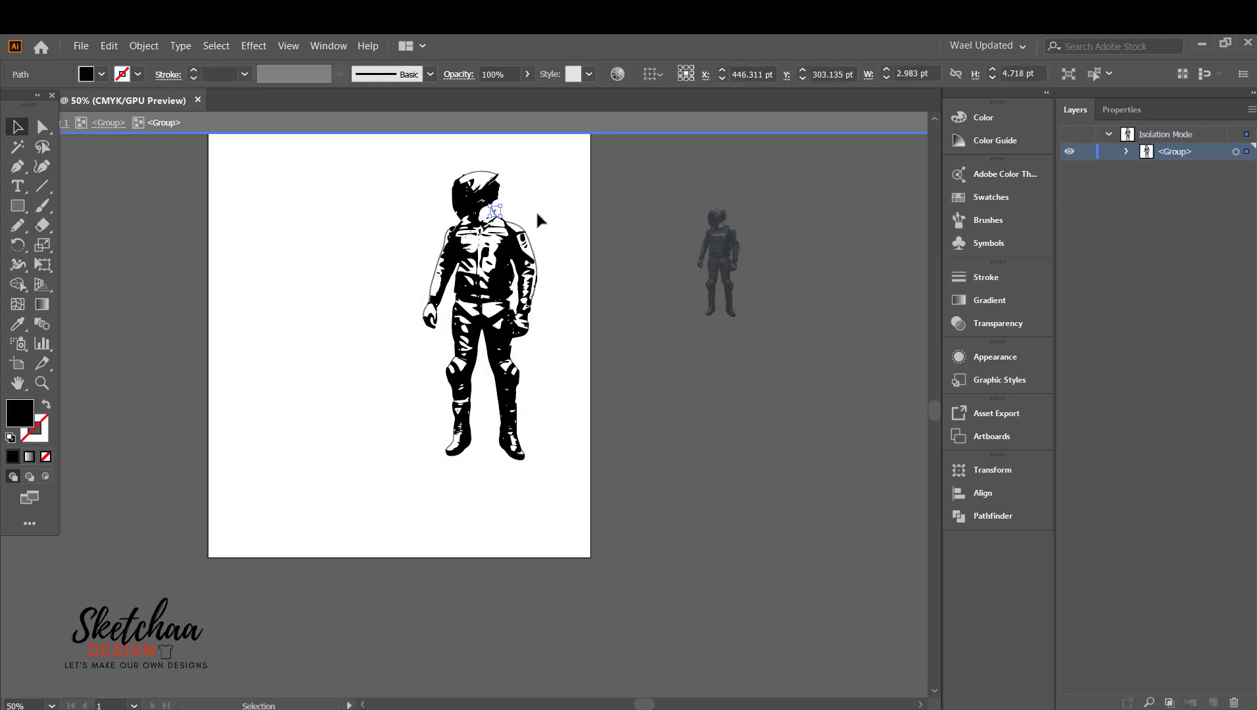
pyautogui.doubleClick(584, 263)
# Step: Select the whole figure and expand its appearance so the painted strokes become filled shapes
pyautogui.scroll(4, 584, 264)
pyautogui.moveTo(559, 213); pyautogui.dragTo(426, 436)
pyautogui.click(144, 46)
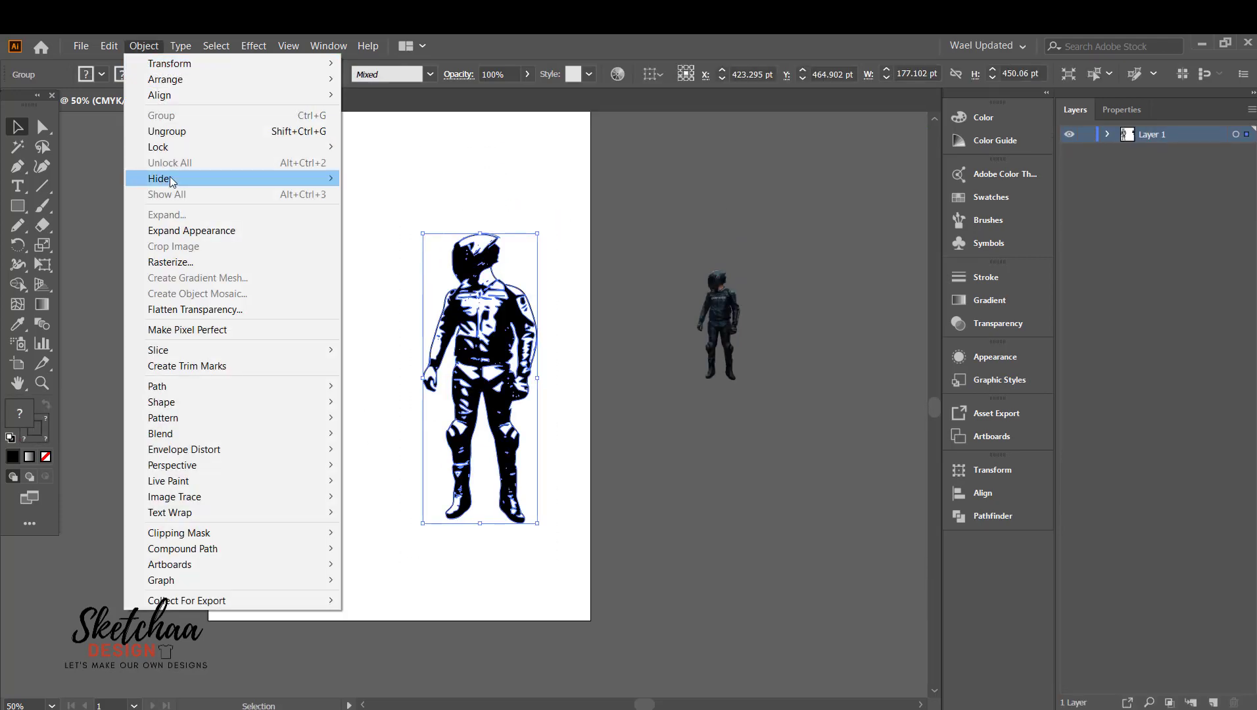
pyautogui.click(193, 230)
pyautogui.click(144, 46)
pyautogui.click(144, 46)
pyautogui.click(286, 236)
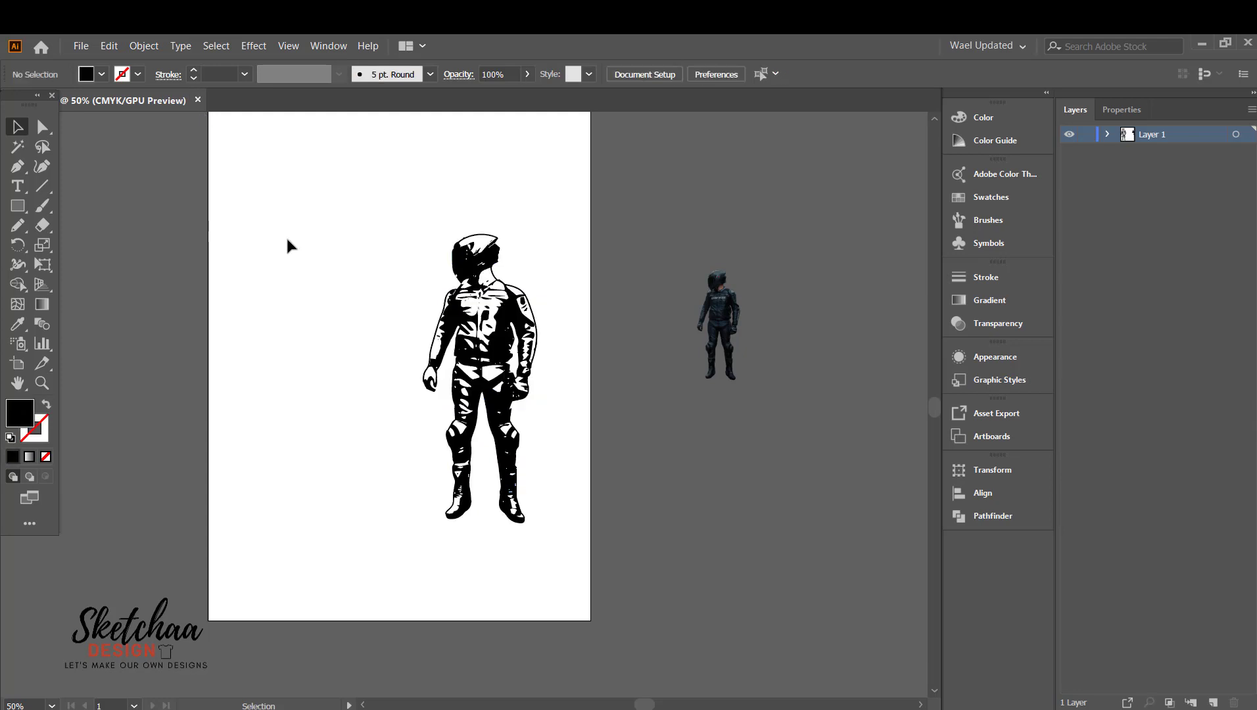
# Step: Move the figure off the artboard to the empty canvas beside it and shift the reference photo up and away from it
pyautogui.moveTo(489, 325); pyautogui.dragTo(813, 350)
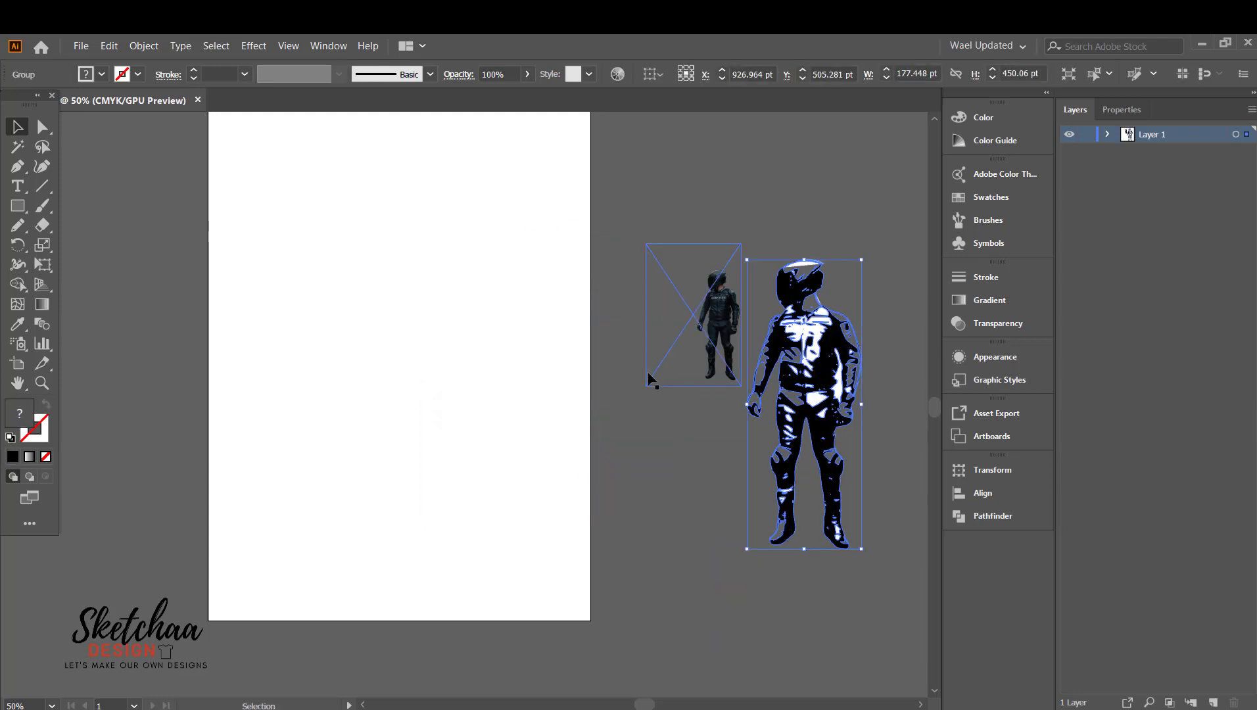
pyautogui.moveTo(707, 325); pyautogui.dragTo(654, 219)
pyautogui.click(736, 263)
# Step: Select all white shapes in the figure with the Magic Wand and delete them, leaving only the black artwork
pyautogui.click(799, 337)
pyautogui.click(17, 147)
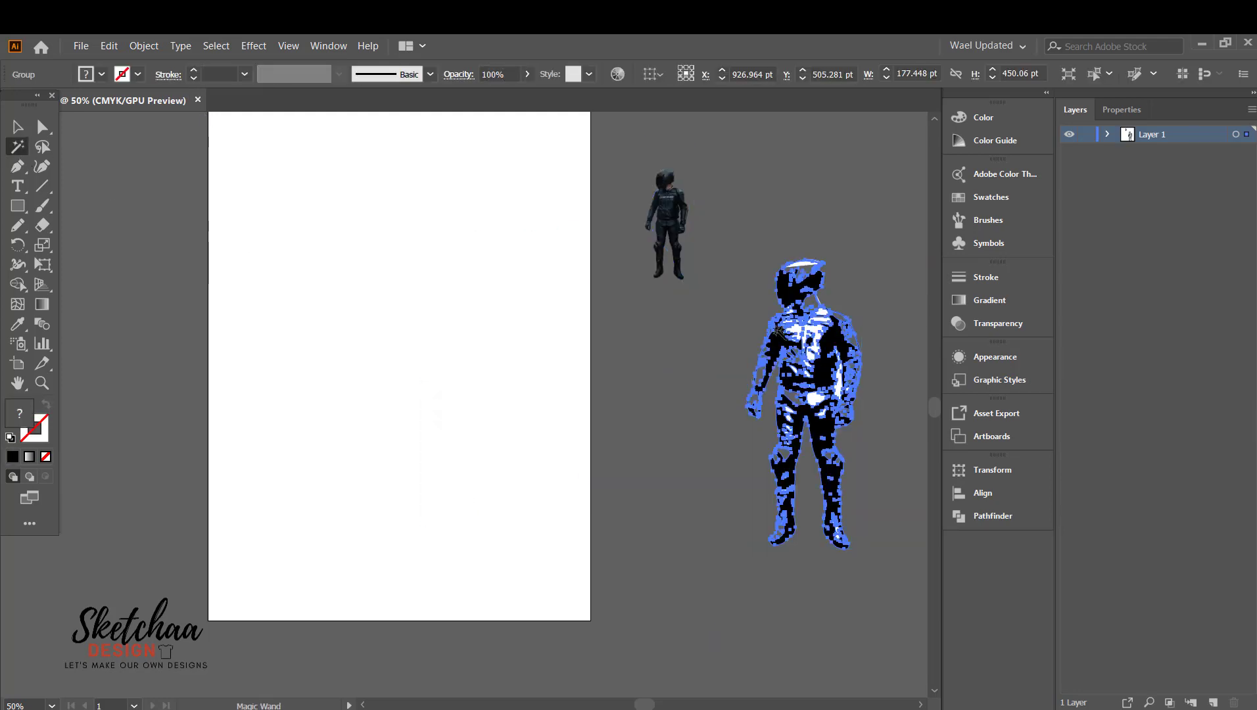
pyautogui.click(815, 329)
pyautogui.hotkey('ctrl', '+')
pyautogui.hotkey('ctrl', '+')
pyautogui.hotkey('ctrl', '+')
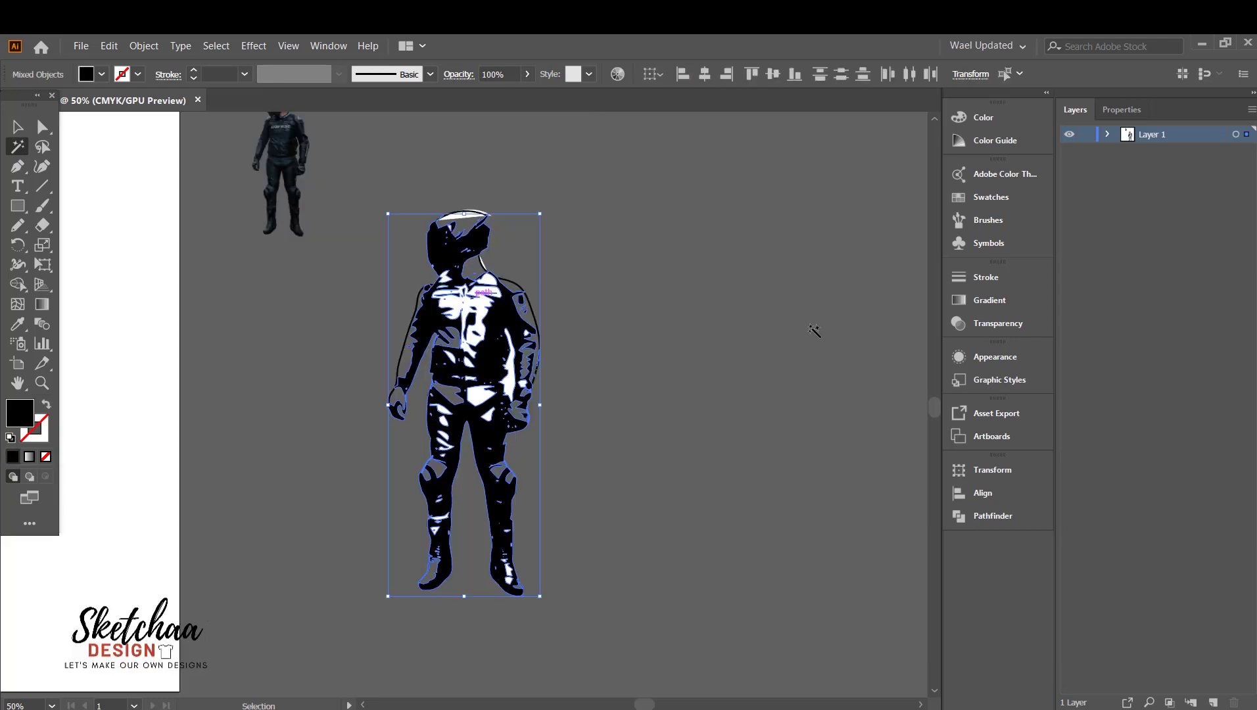
pyautogui.press('Delete')
pyautogui.hotkey('ctrl', '-')
pyautogui.hotkey('ctrl', '-')
pyautogui.hotkey('ctrl', '-')
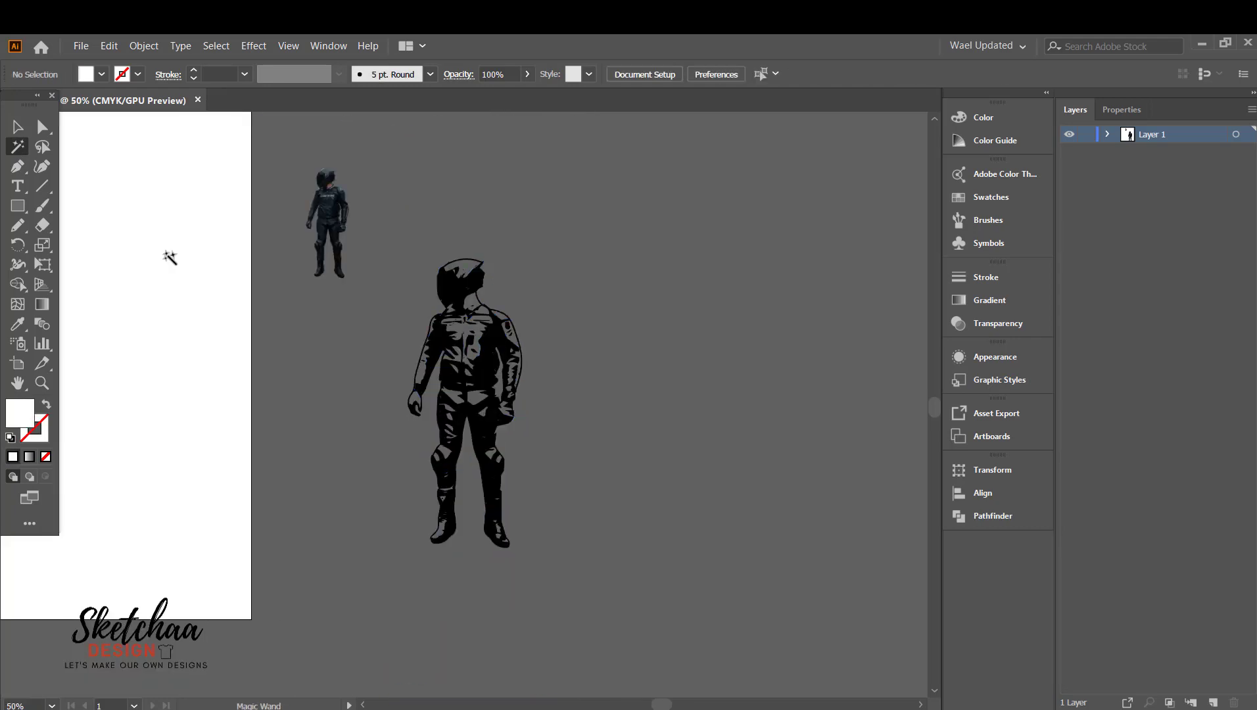
# Step: Place the motorcycle photo on the artboard, enlarge it proportionally to most of the page width, and centre it horizontally
pyautogui.press('v')
pyautogui.moveTo(318, 336); pyautogui.dragTo(614, 434)
pyautogui.click(81, 46)
pyautogui.click(140, 267)
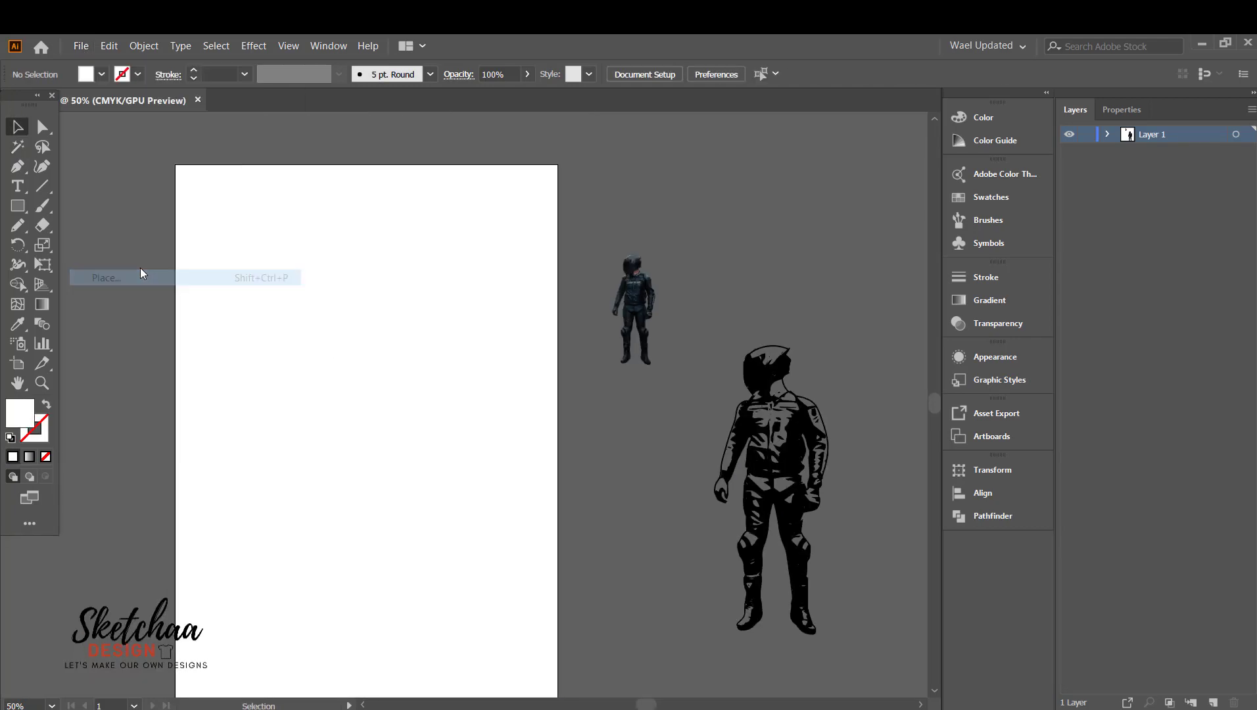
pyautogui.moveTo(233, 335); pyautogui.dragTo(651, 616)
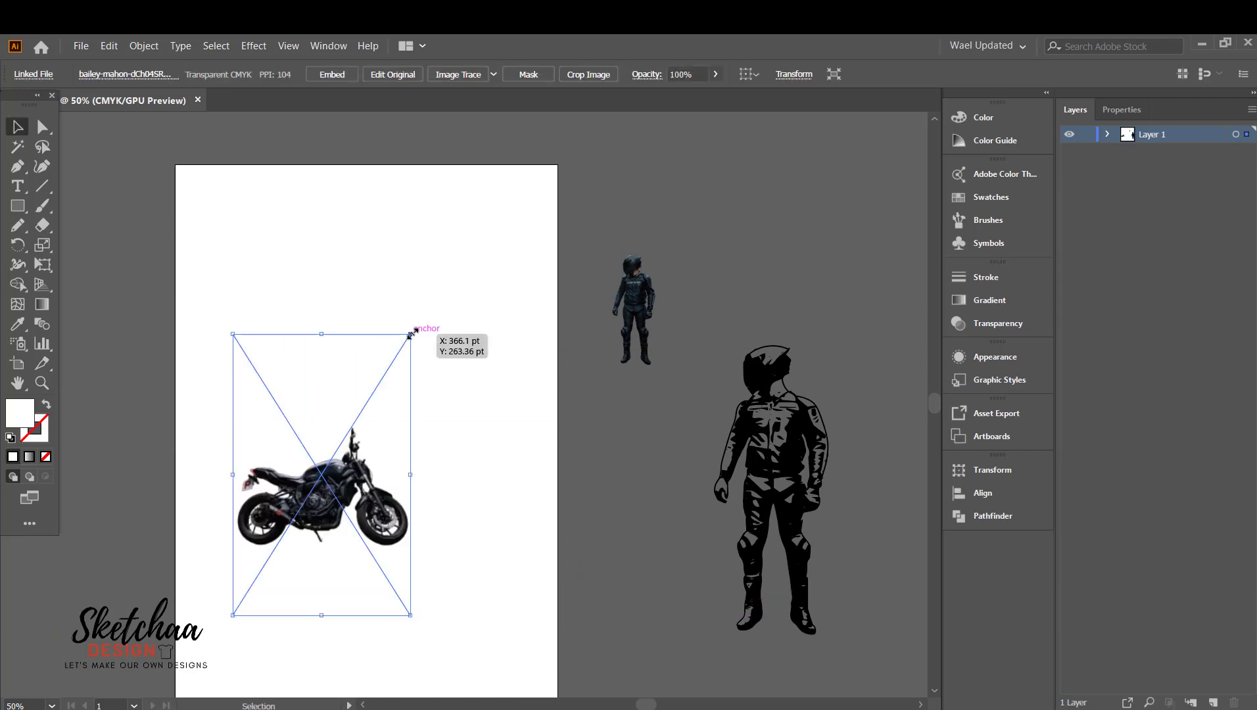
pyautogui.moveTo(410, 335); pyautogui.dragTo(482, 259)
pyautogui.moveTo(363, 475); pyautogui.dragTo(395, 436)
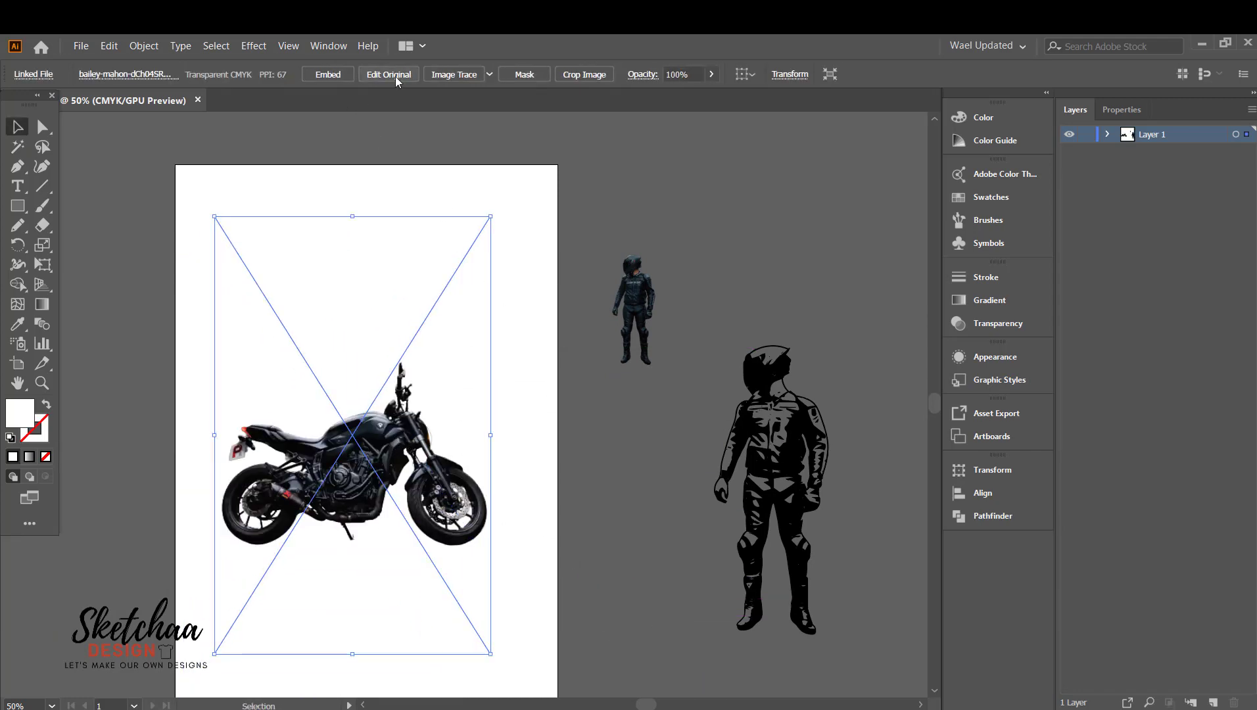
# Step: Image Trace the motorcycle photo in black and white and set the trace's Noise to 1 px
pyautogui.click(691, 552)
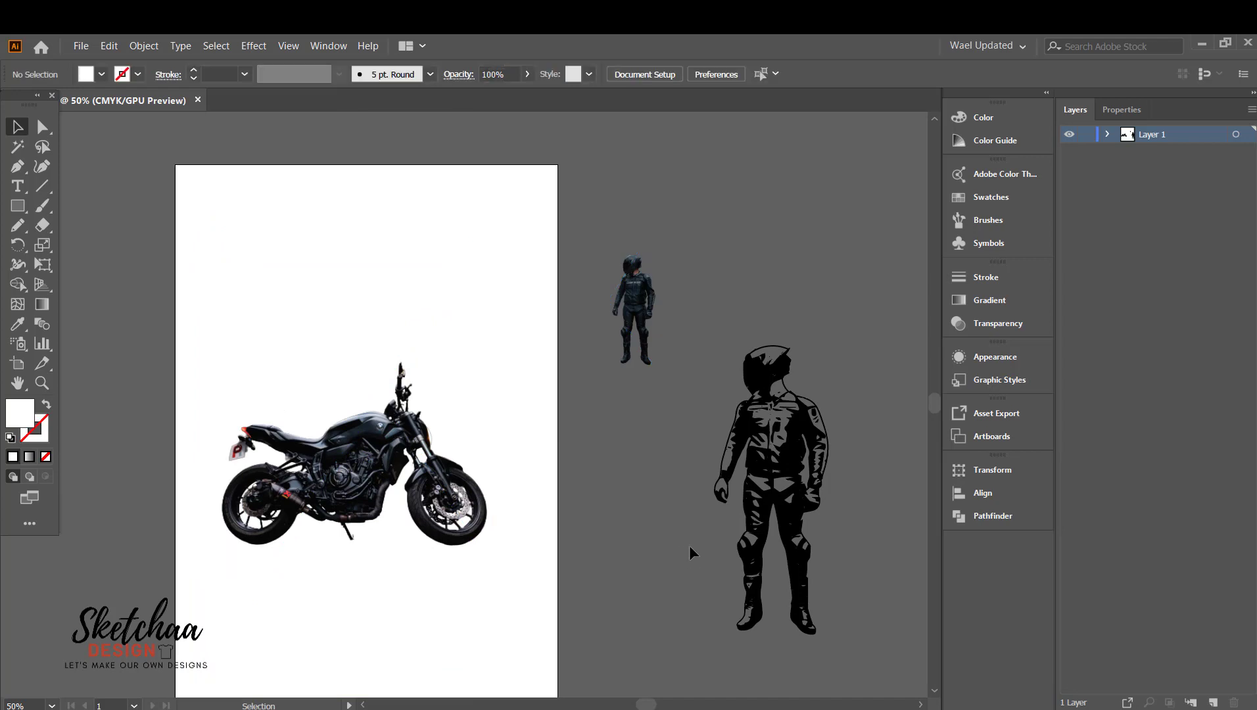
pyautogui.click(451, 296)
pyautogui.click(453, 74)
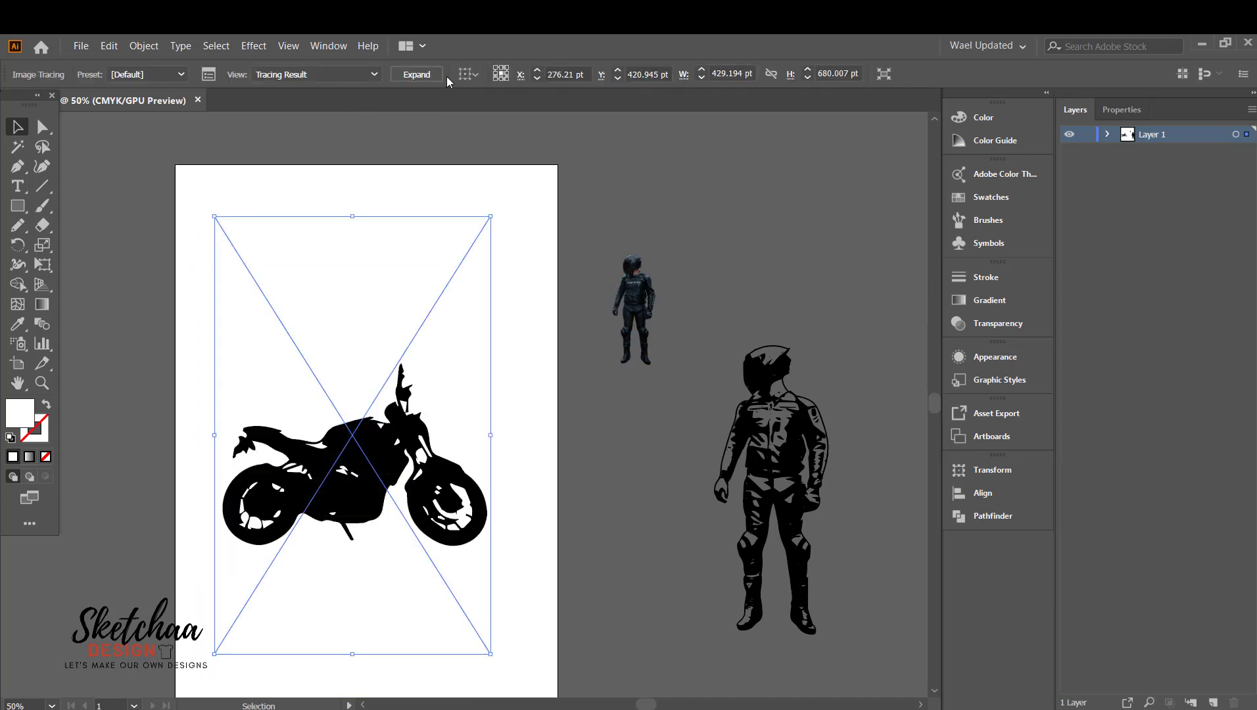
pyautogui.click(208, 75)
pyautogui.moveTo(237, 190); pyautogui.dragTo(696, 176)
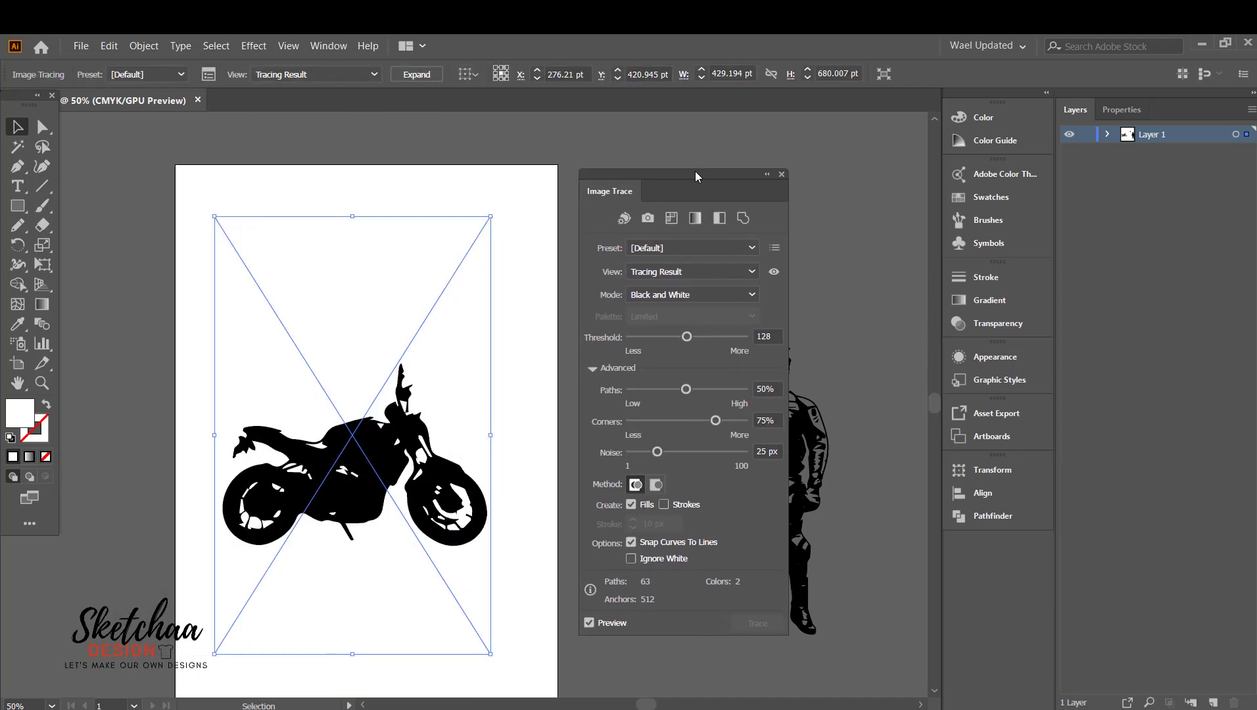
pyautogui.moveTo(656, 451); pyautogui.dragTo(630, 453)
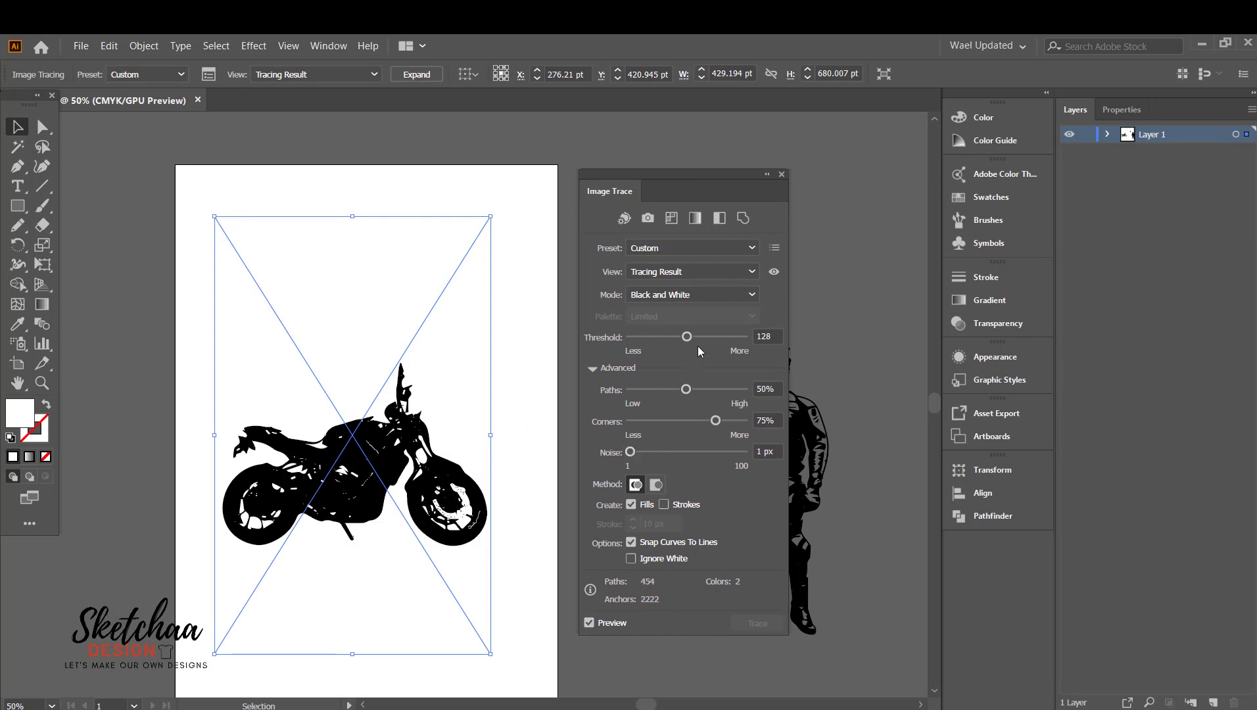
# Step: Set the motorcycle trace's Threshold to 84, Paths to 80% and Corners to 95%
pyautogui.moveTo(687, 336); pyautogui.dragTo(678, 338)
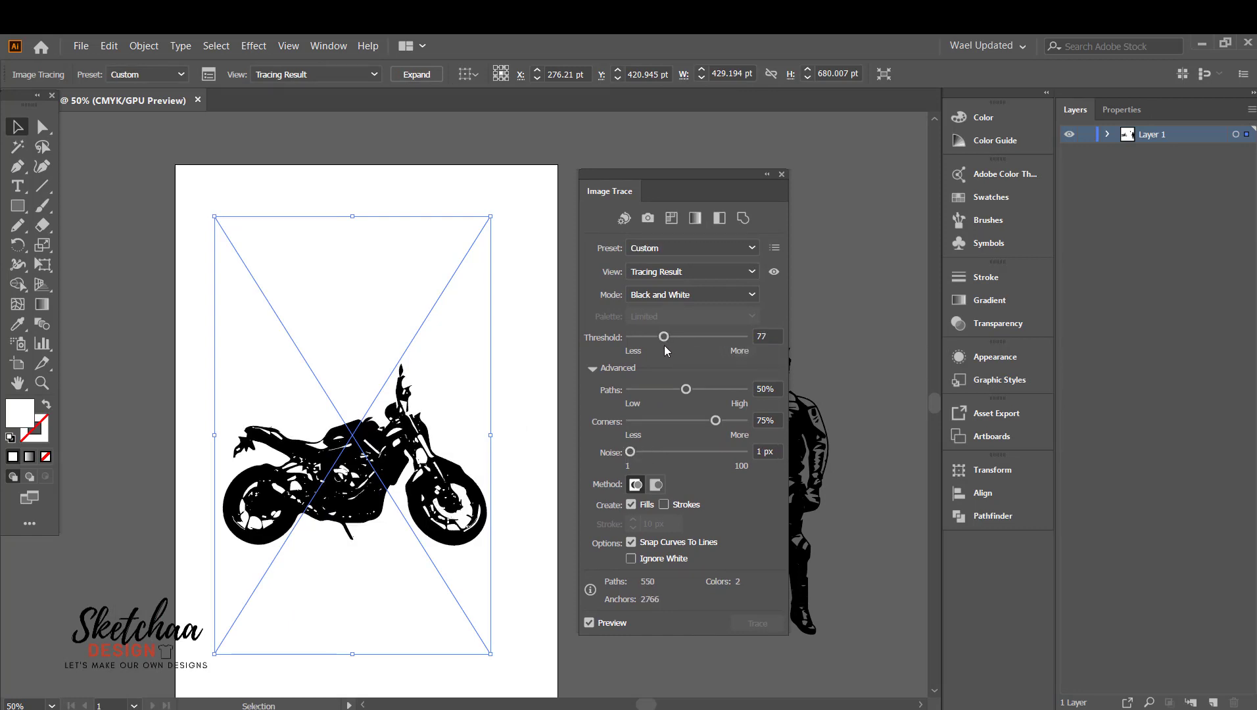
pyautogui.moveTo(663, 344); pyautogui.dragTo(659, 345)
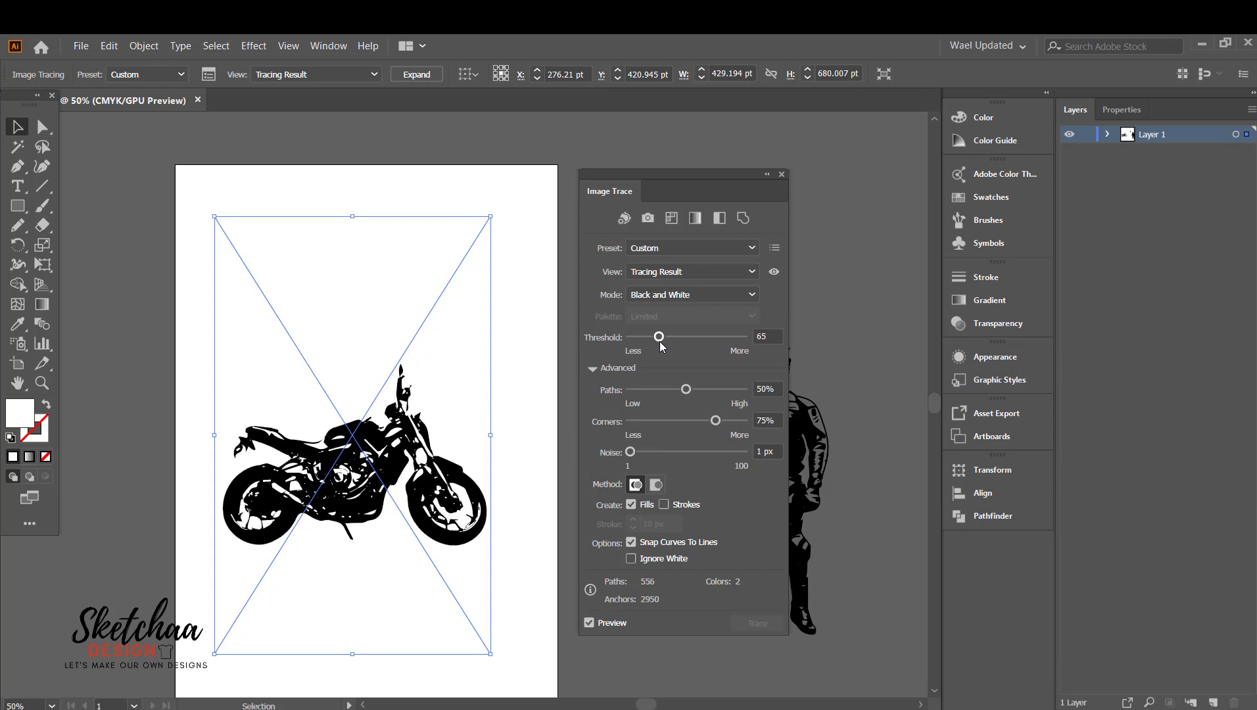
pyautogui.moveTo(660, 341); pyautogui.dragTo(667, 343)
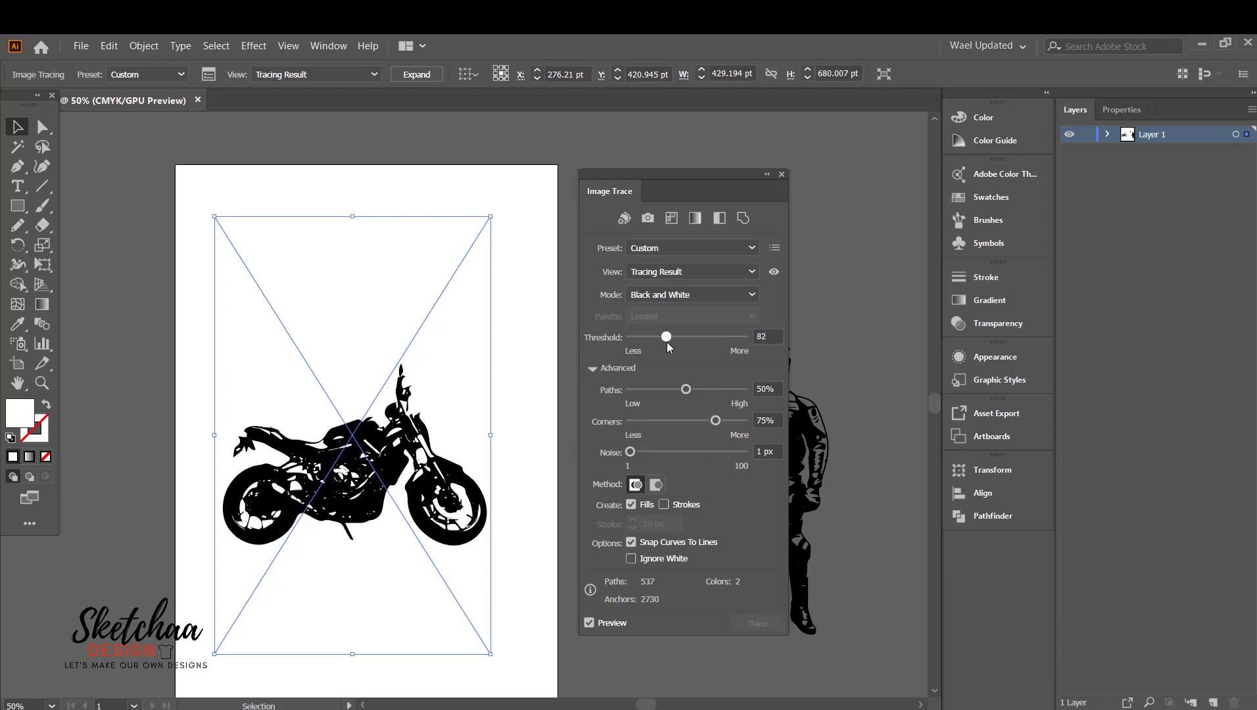
pyautogui.moveTo(687, 389)
pyautogui.mouseDown()
pyautogui.moveTo(722, 390)
pyautogui.moveTo(741, 422)
pyautogui.mouseUp()
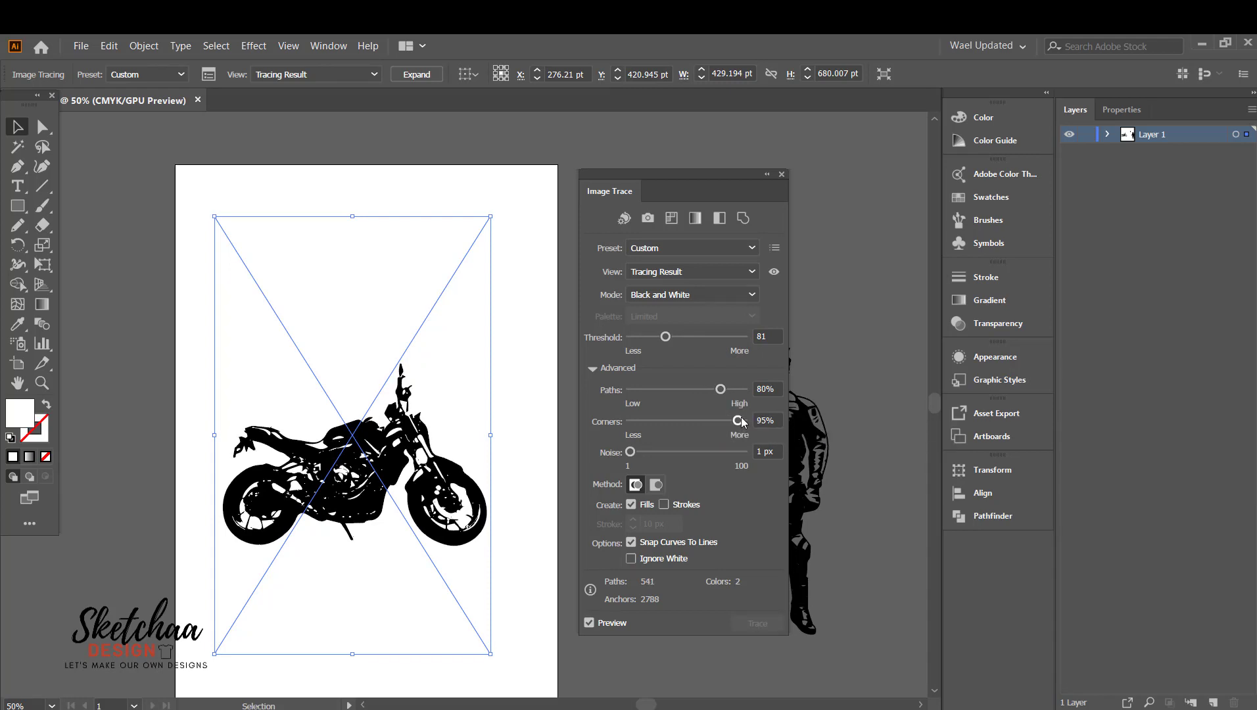
pyautogui.moveTo(666, 338); pyautogui.dragTo(670, 349)
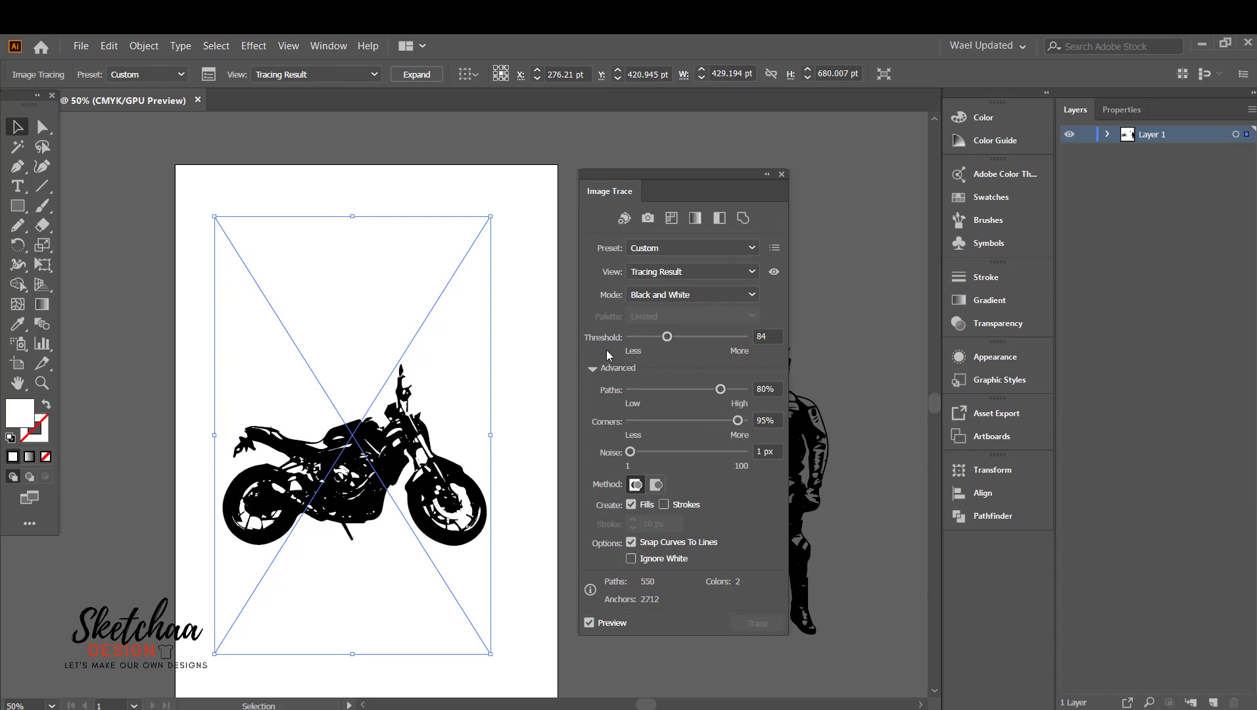
# Step: Expand the motorcycle tracing, ungroup it, and delete the white background shape around the motorcycle
pyautogui.click(782, 174)
pyautogui.click(432, 75)
pyautogui.click(534, 378)
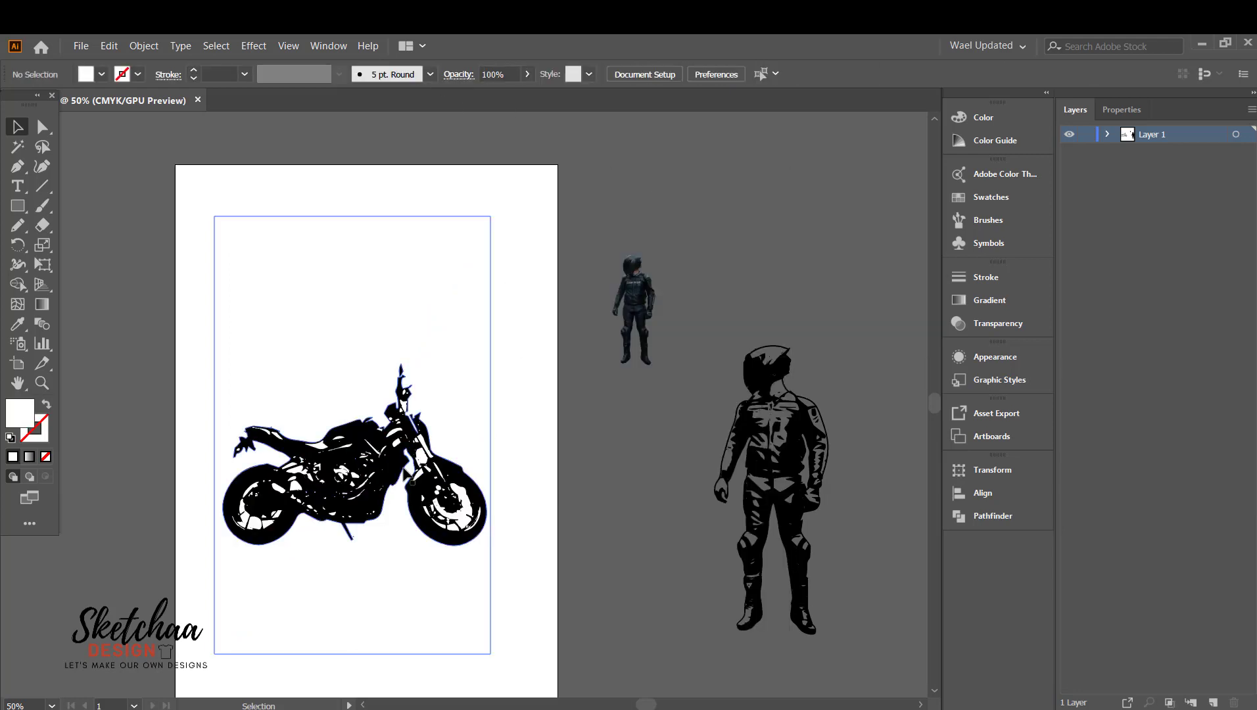
pyautogui.click(408, 402)
pyautogui.rightClick(356, 262)
pyautogui.click(459, 374)
pyautogui.click(497, 355)
pyautogui.click(448, 335)
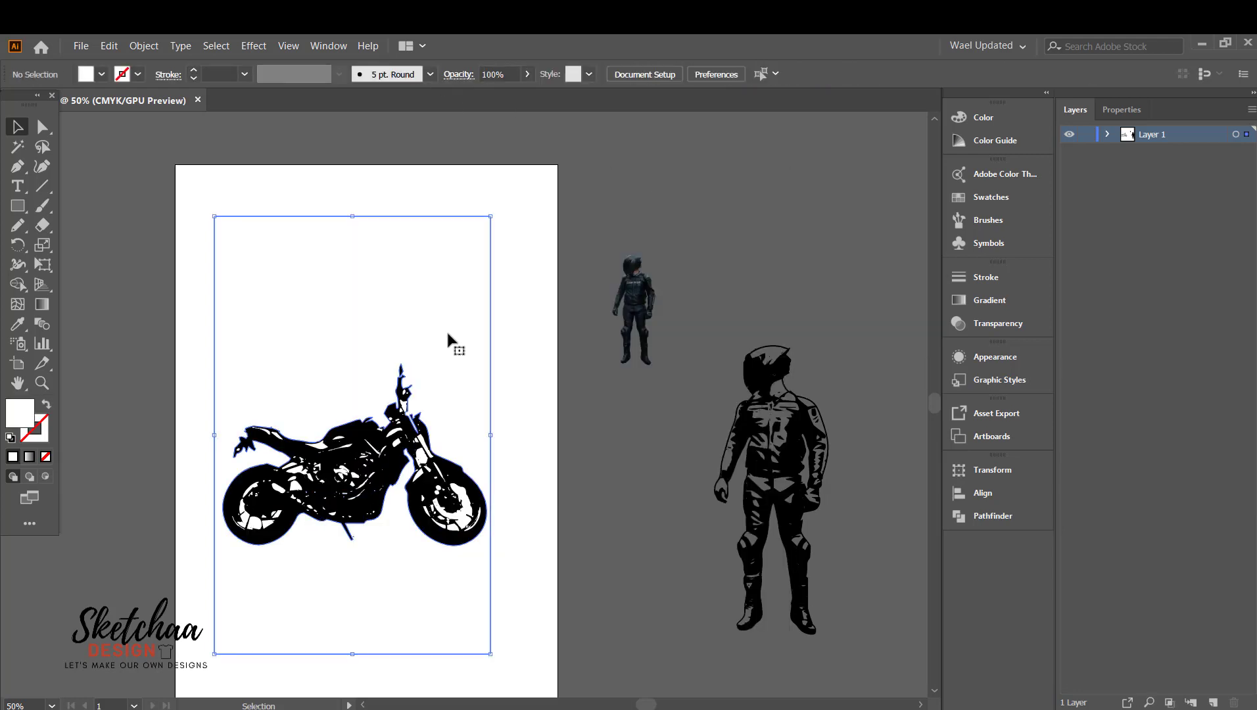
pyautogui.press('Delete')
pyautogui.moveTo(448, 334); pyautogui.dragTo(213, 553)
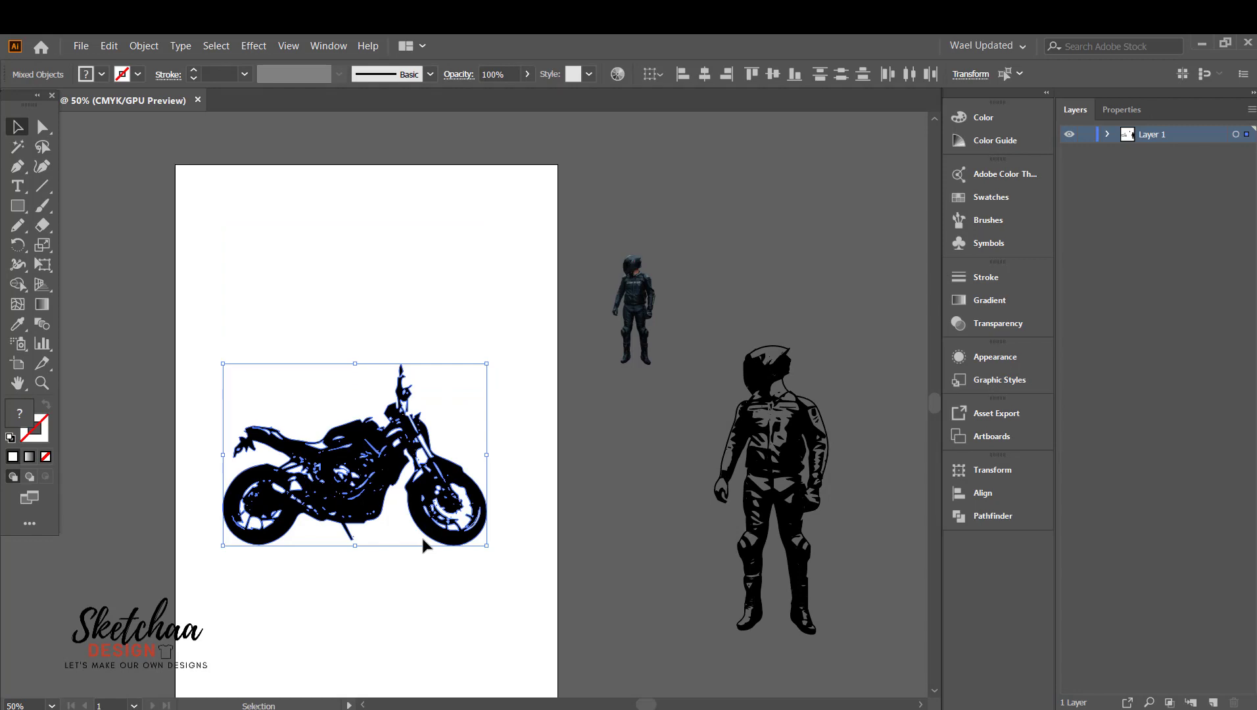
pyautogui.hotkey('ctrl', 'g')
pyautogui.moveTo(429, 471); pyautogui.dragTo(864, 263)
pyautogui.click(710, 401)
pyautogui.click(18, 146)
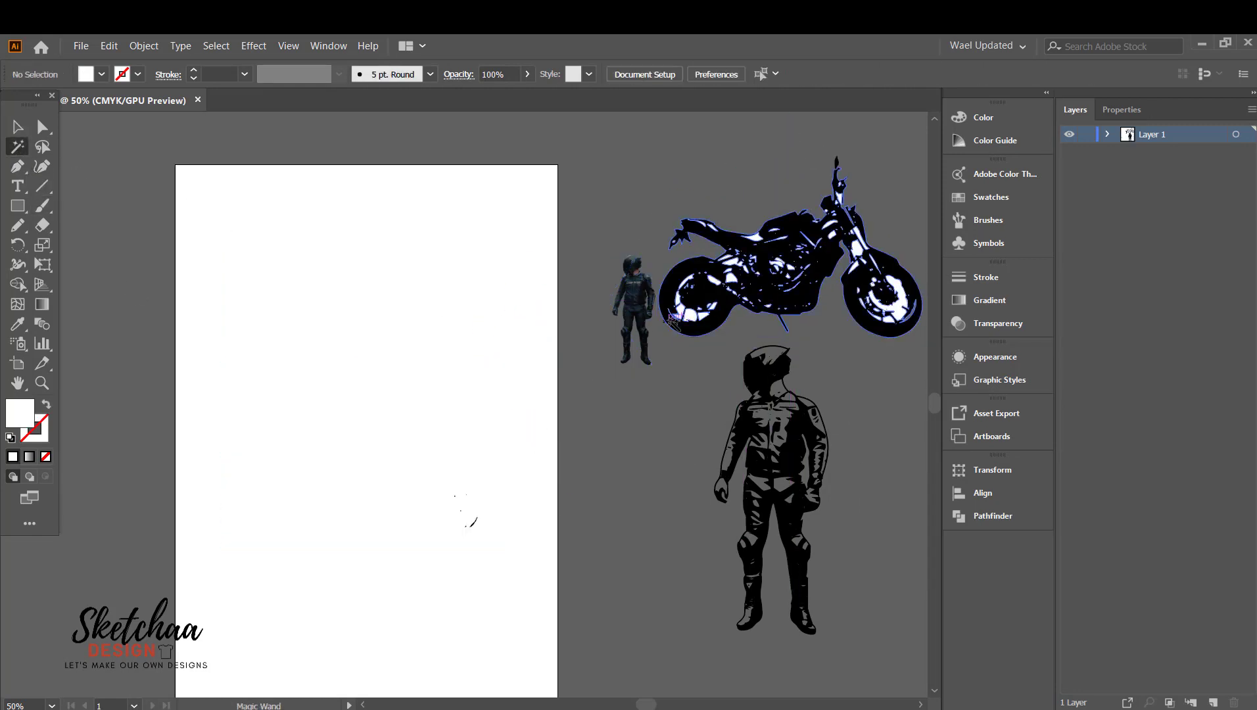
pyautogui.click(672, 318)
pyautogui.press('v')
pyautogui.click(491, 446)
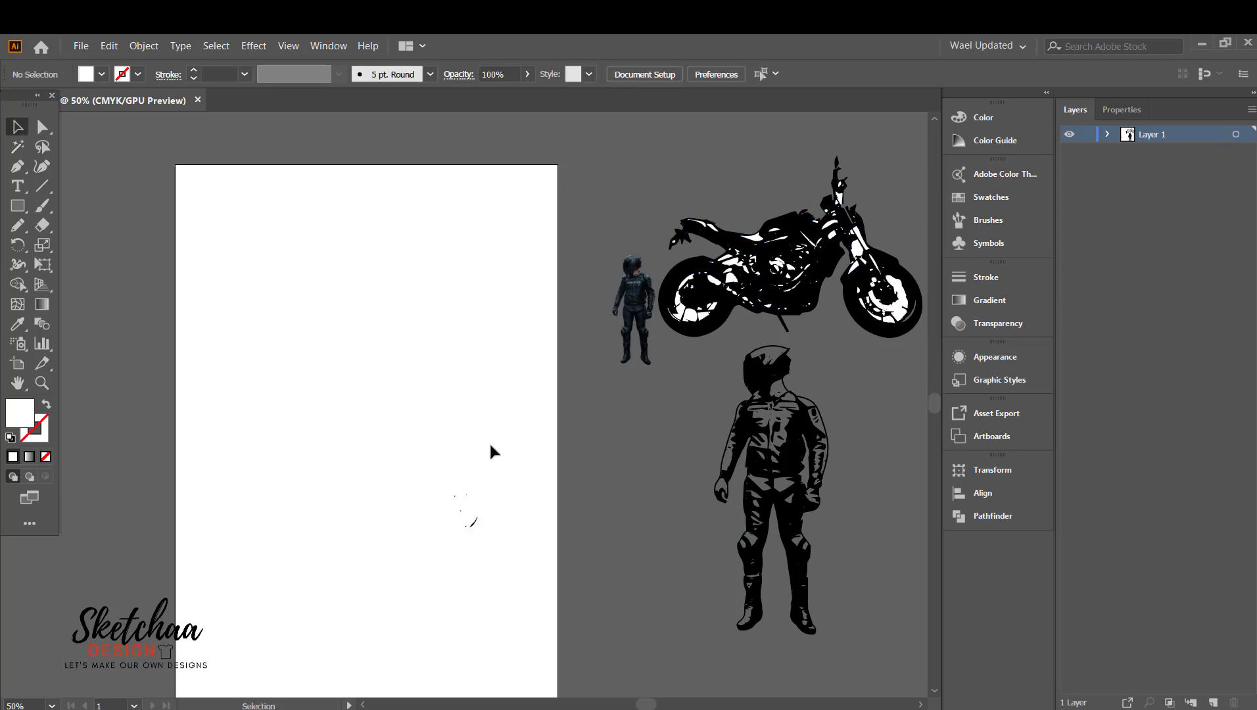
pyautogui.hotkey('ctrl', 'z')
# Step: Group all the motorcycle pieces and move the group off the artboard to the empty canvas above the figure
pyautogui.moveTo(505, 335); pyautogui.dragTo(220, 610)
pyautogui.click(323, 569)
pyautogui.moveTo(423, 446); pyautogui.dragTo(851, 202)
# Step: Select all white shapes in the motorcycle with the Magic Wand and delete them, leaving only the black artwork
pyautogui.press('y')
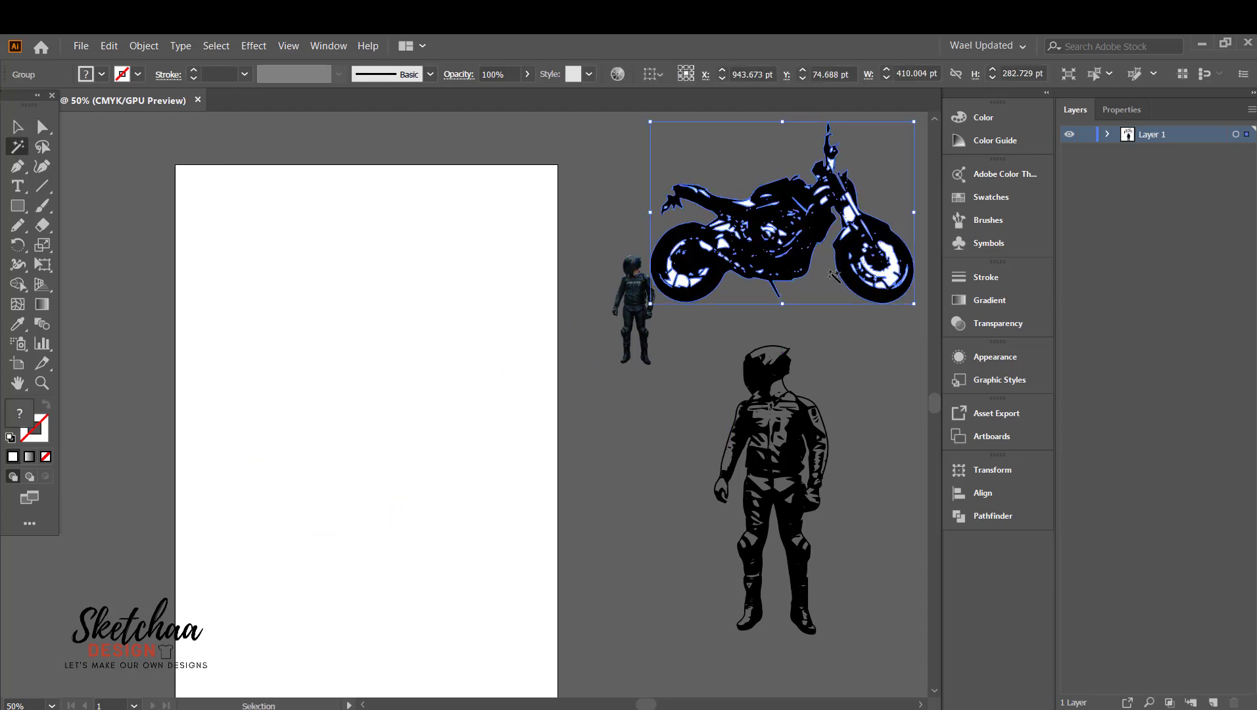
pyautogui.hotkey('ctrl', '+')
pyautogui.hotkey('ctrl', '+')
pyautogui.hotkey('ctrl', '+')
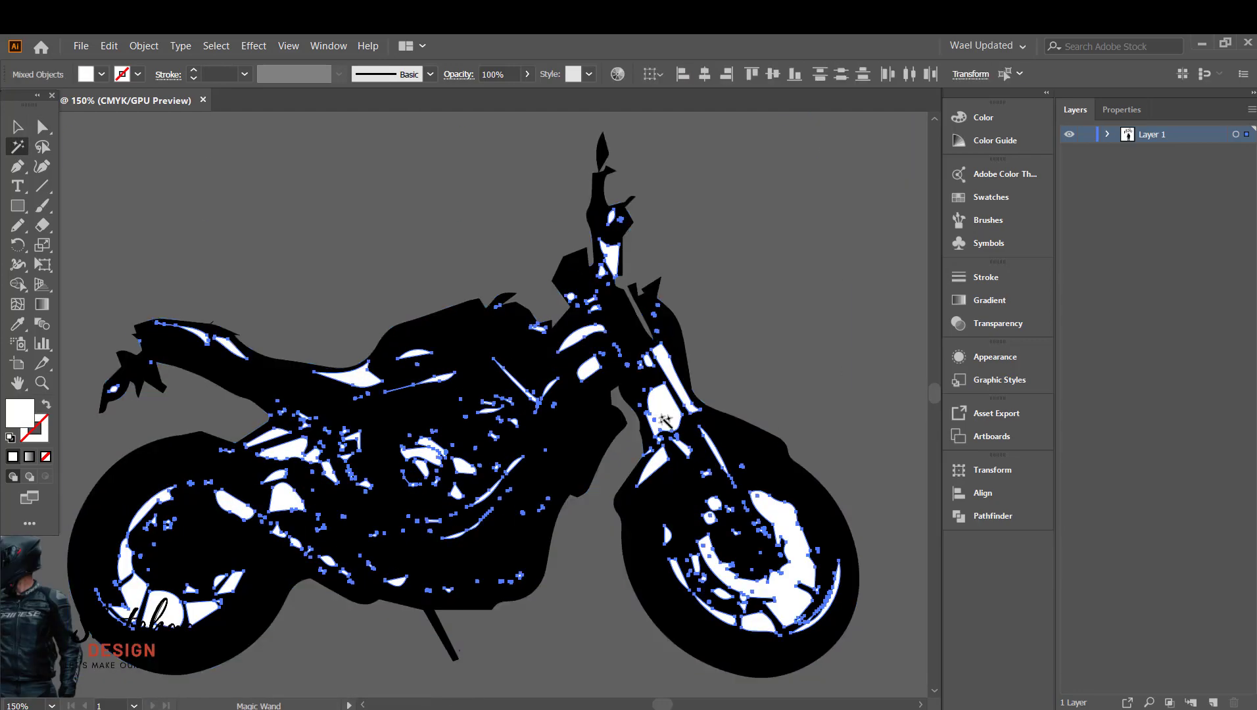
pyautogui.press('Delete')
pyautogui.press('v')
pyautogui.hotkey('ctrl', '-')
pyautogui.hotkey('ctrl', '-')
pyautogui.hotkey('ctrl', '-')
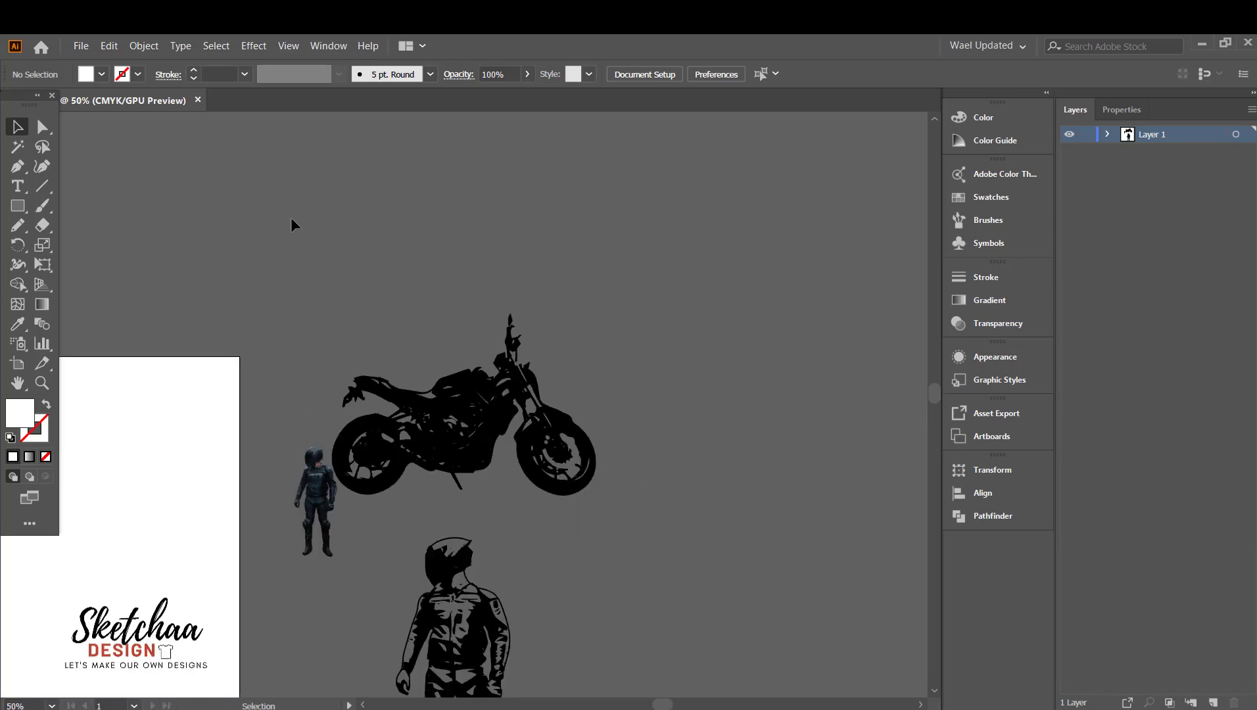
# Step: Move the black motorcycle artwork back onto the lower half of the artboard
pyautogui.moveTo(506, 404); pyautogui.dragTo(212, 582)
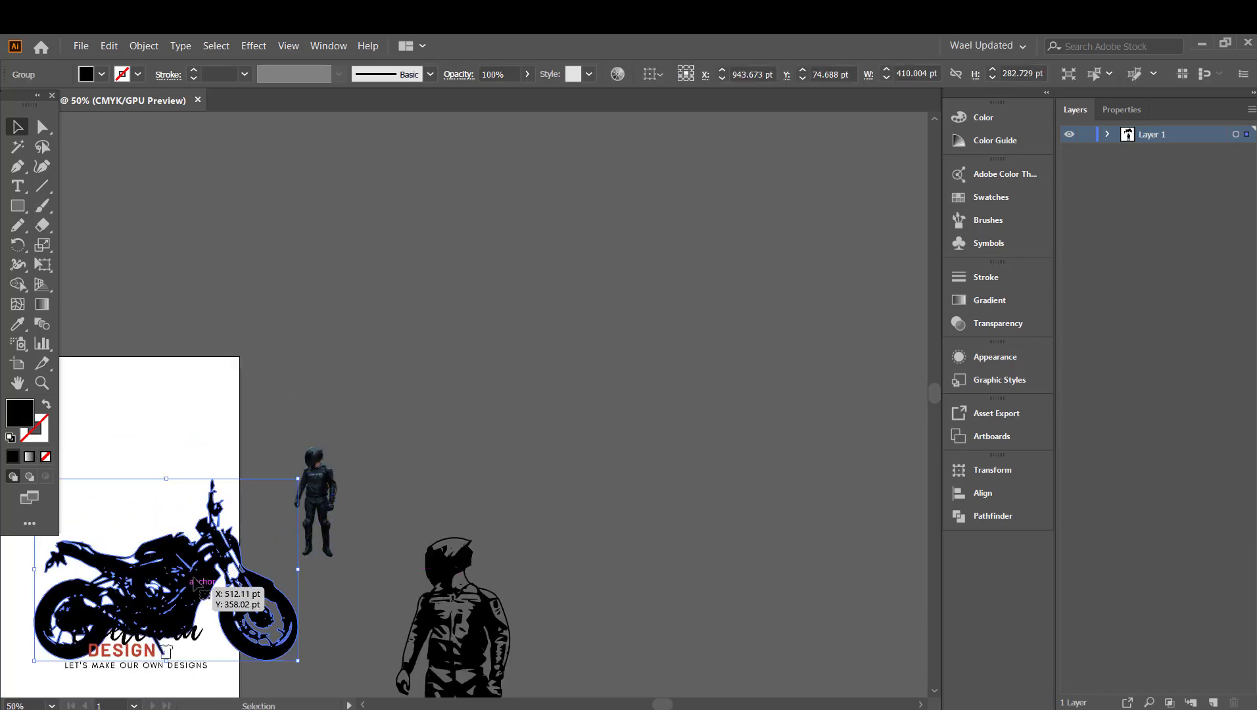
pyautogui.moveTo(460, 527); pyautogui.dragTo(925, 260)
pyautogui.moveTo(651, 296); pyautogui.dragTo(550, 434)
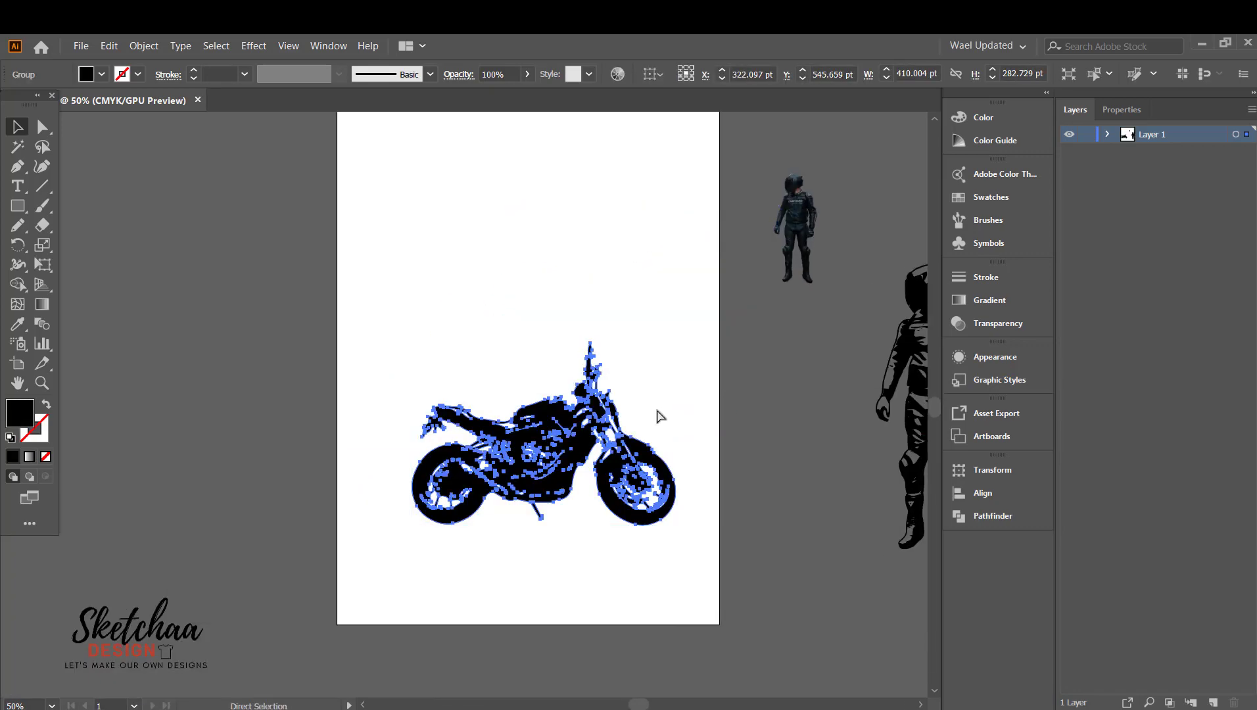
# Step: Repair the front wheel's rim and spokes with 1 pt black Paintbrush strokes
pyautogui.hotkey('ctrl', '+')
pyautogui.hotkey('ctrl', '+')
pyautogui.hotkey('ctrl', '+')
pyautogui.click(889, 372)
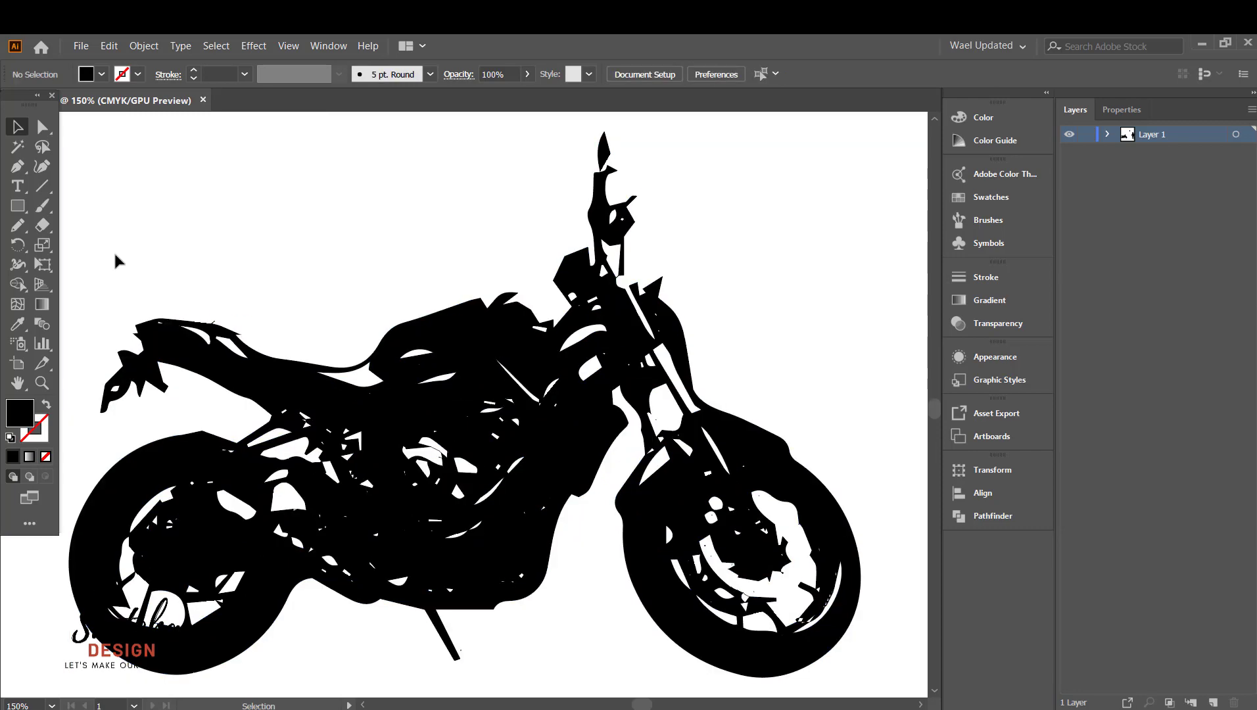
pyautogui.click(42, 206)
pyautogui.moveTo(806, 584); pyautogui.dragTo(822, 592)
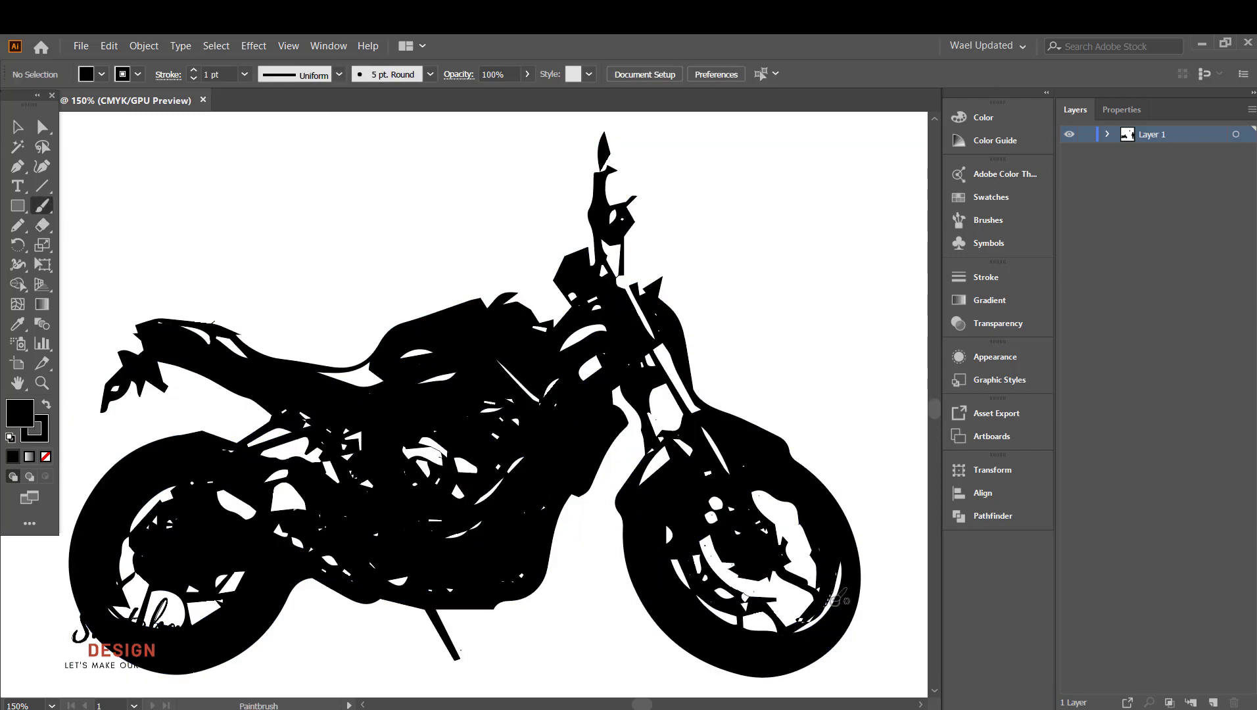
pyautogui.hotkey('ctrl', 'z')
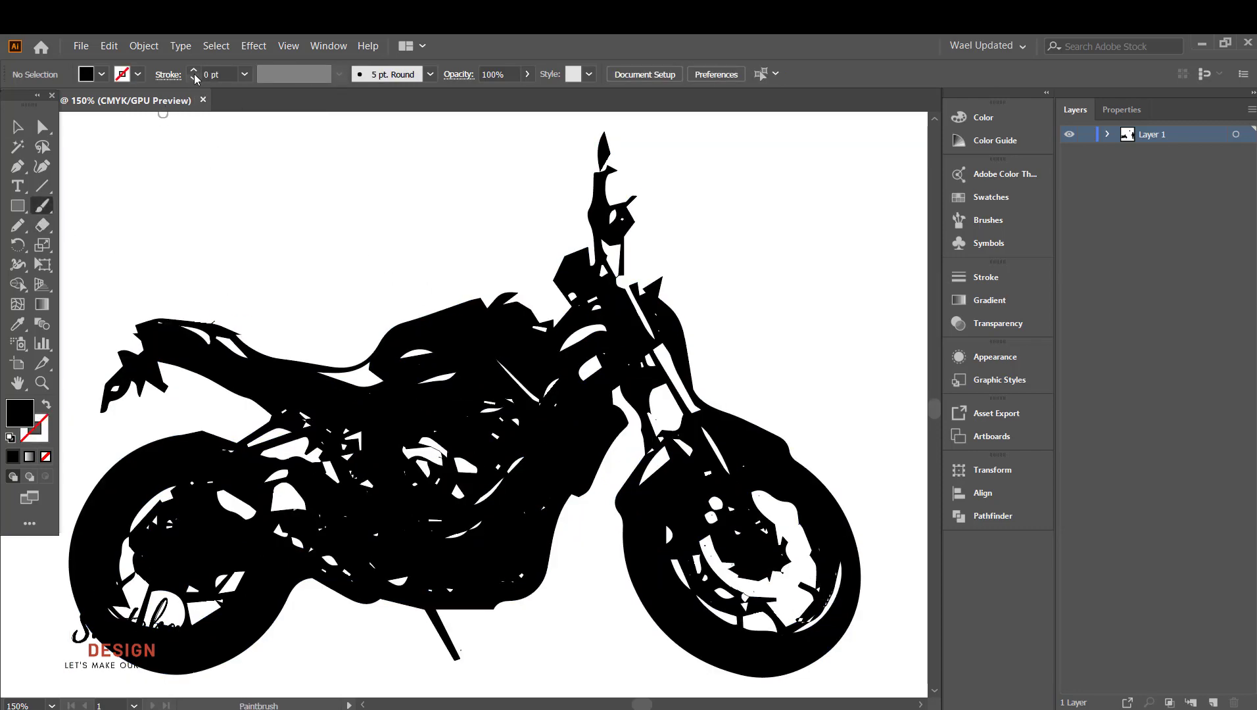
pyautogui.click(194, 75)
pyautogui.moveTo(802, 582); pyautogui.dragTo(816, 593)
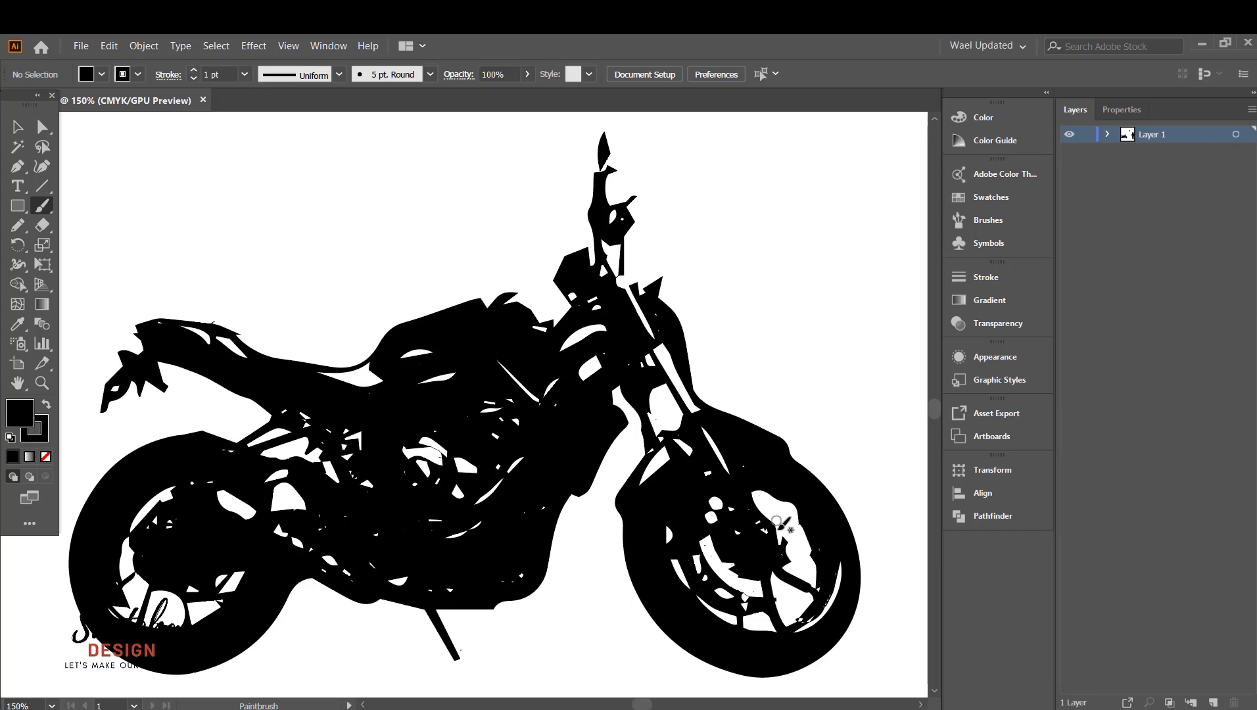
pyautogui.moveTo(774, 545); pyautogui.dragTo(792, 549)
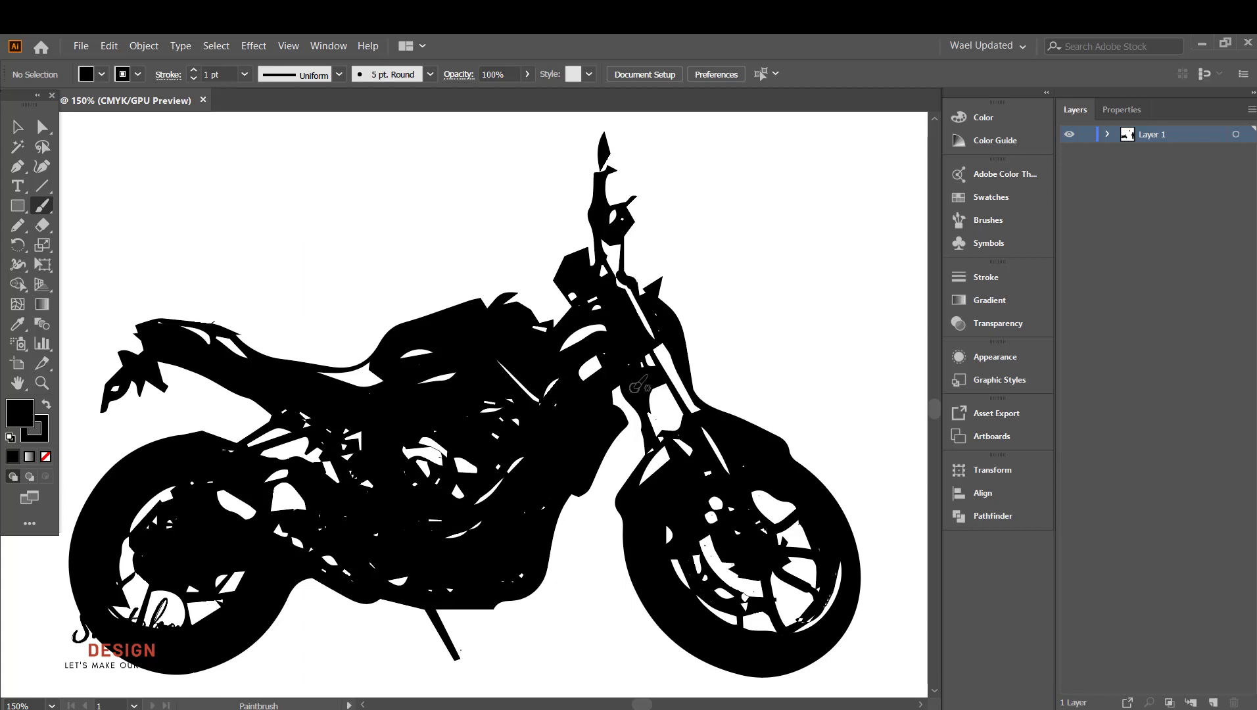
# Step: Select the whole motorcycle and expand its appearance so the painted strokes become filled shapes
pyautogui.hotkey('ctrl', '-')
pyautogui.hotkey('ctrl', '-')
pyautogui.hotkey('ctrl', '-')
pyautogui.hotkey('ctrl', '-')
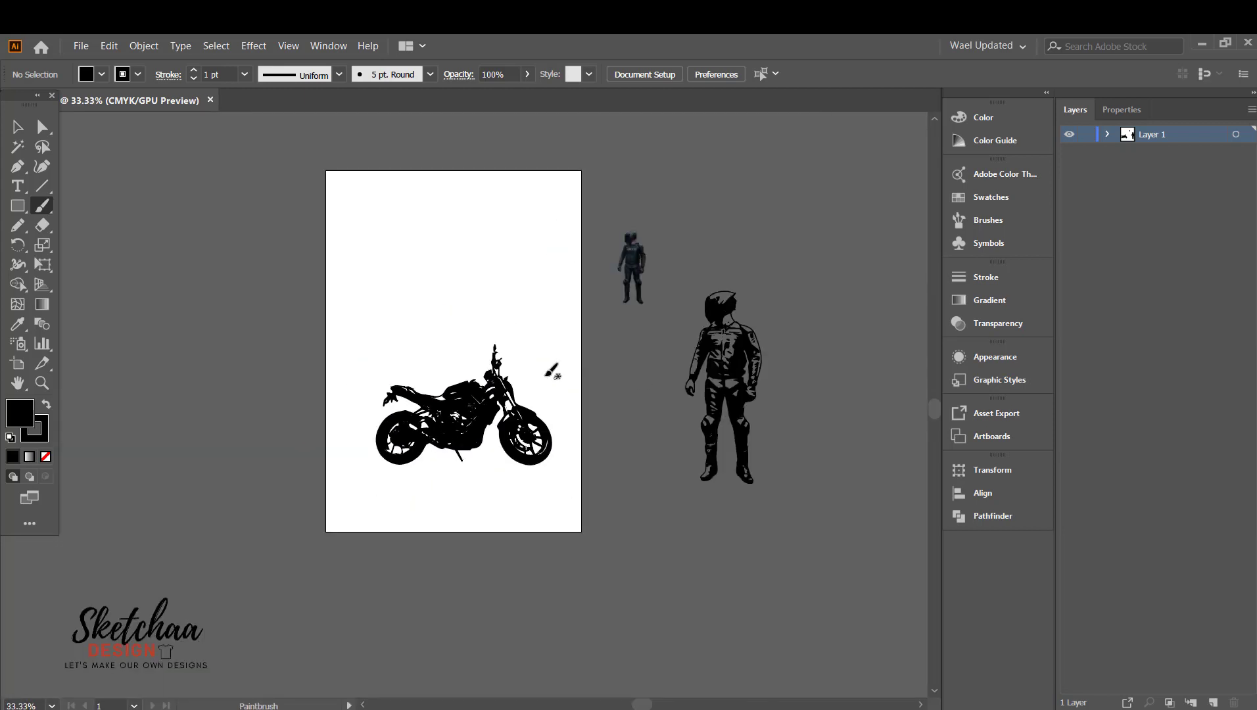
pyautogui.press('v')
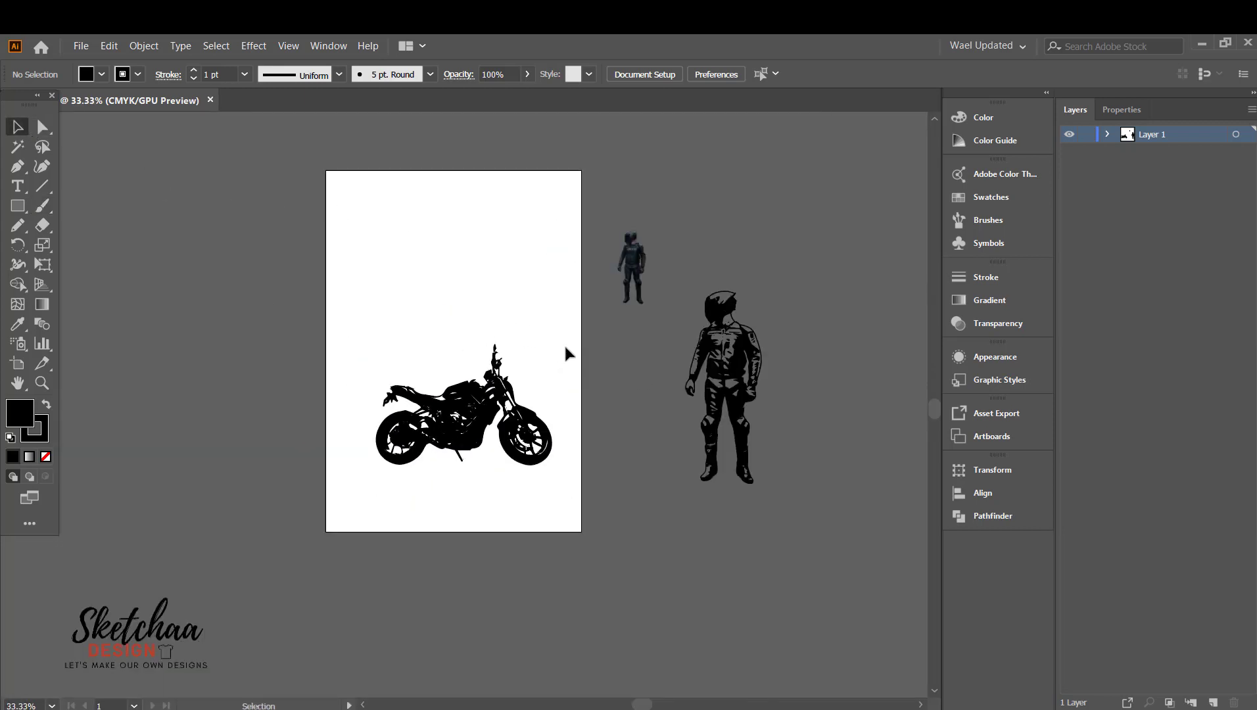
pyautogui.moveTo(564, 347); pyautogui.dragTo(359, 491)
pyautogui.click(143, 45)
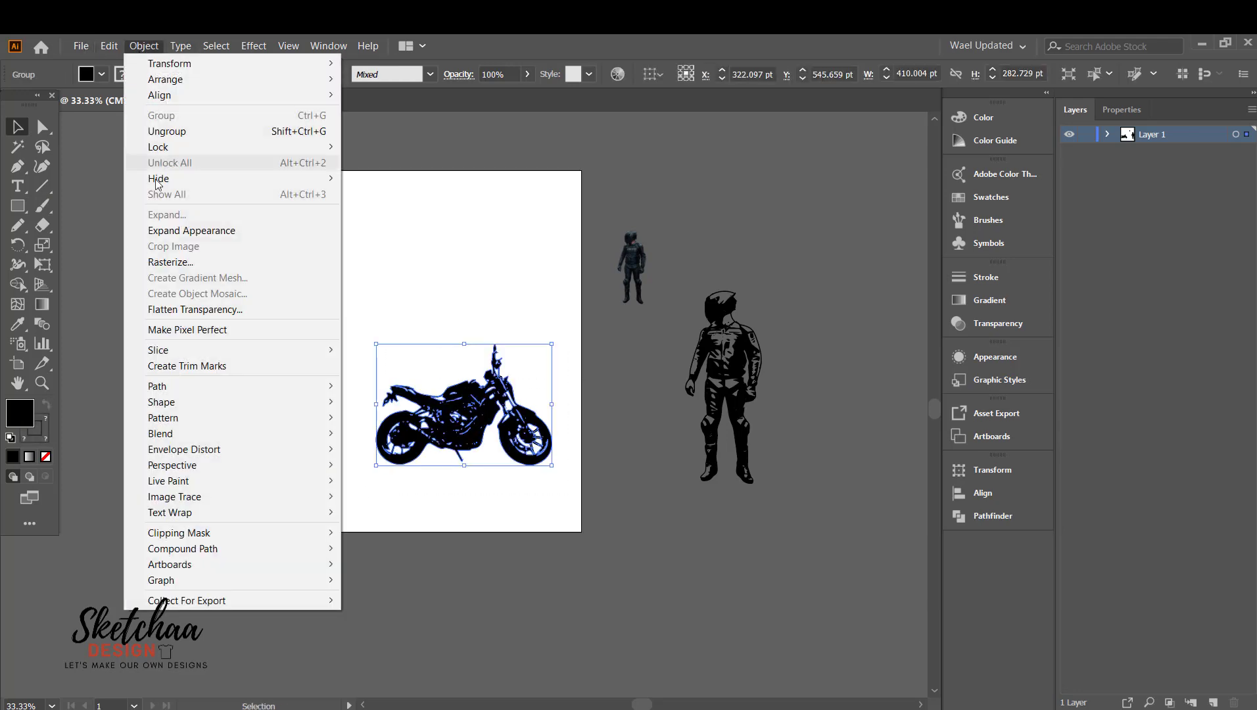
pyautogui.click(182, 231)
pyautogui.click(143, 46)
pyautogui.click(178, 215)
pyautogui.click(489, 366)
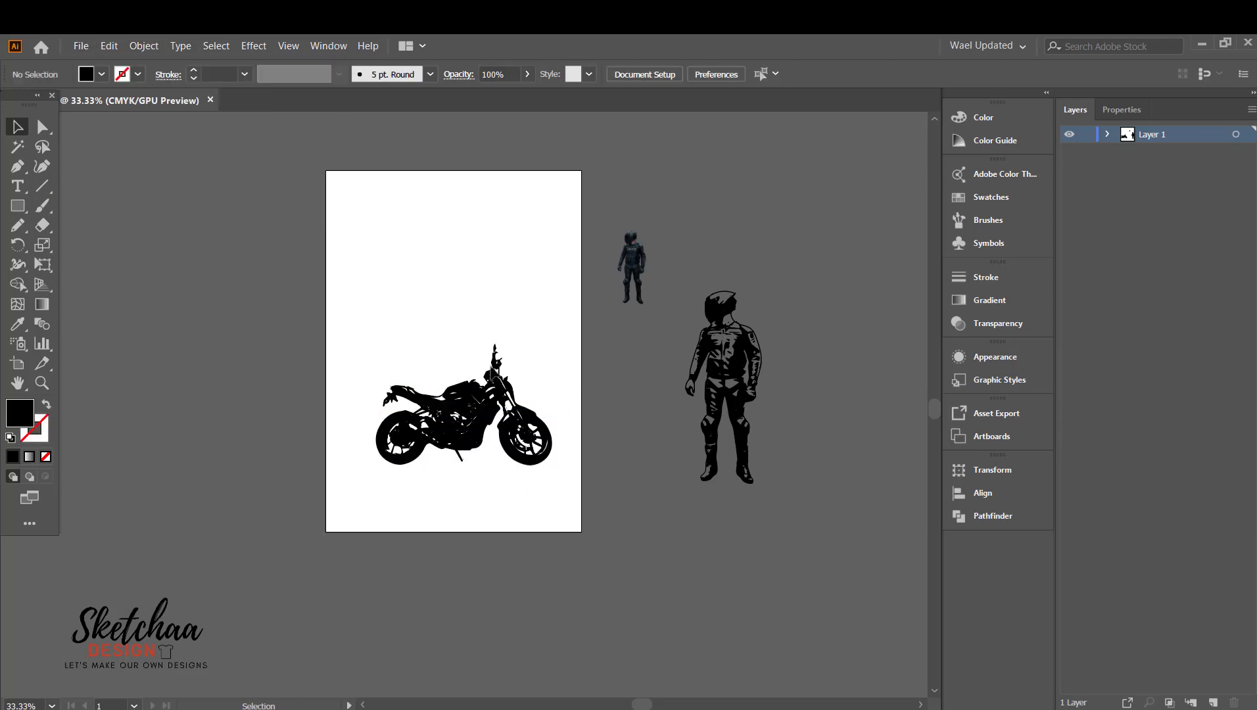
# Step: Enlarge the motorcycle proportionally so it spans most of the artboard's width
pyautogui.click(478, 380)
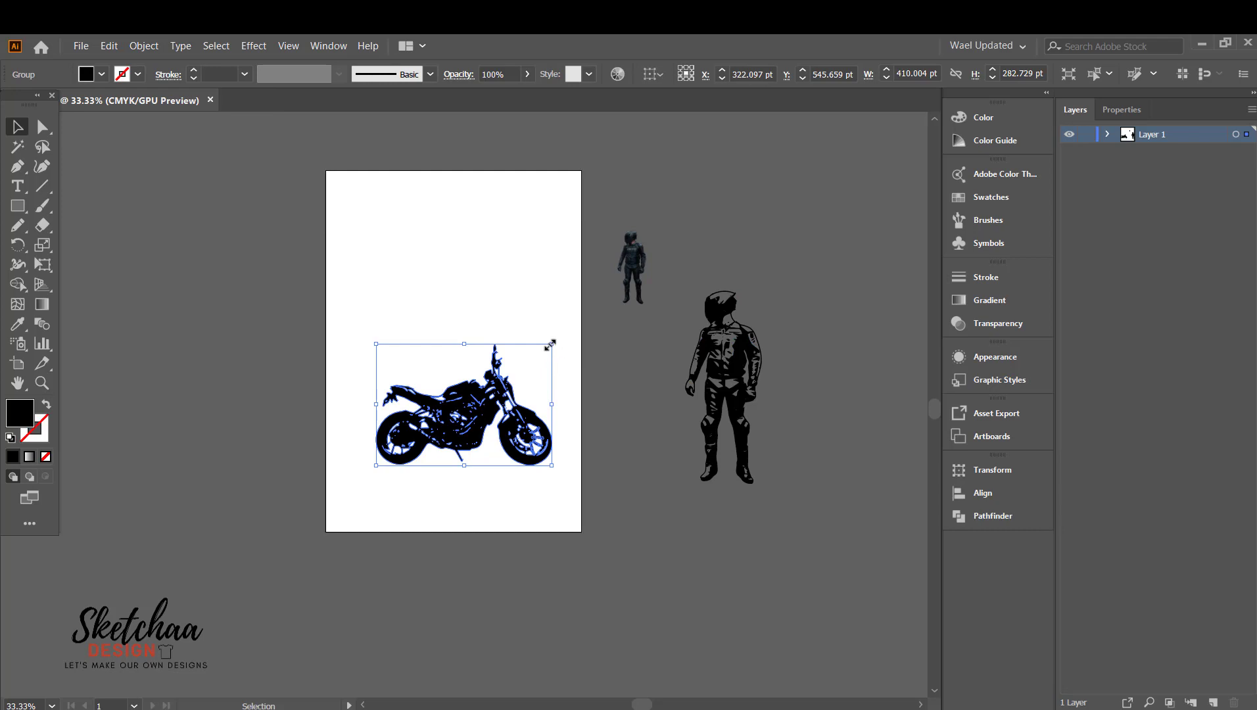
pyautogui.moveTo(550, 345); pyautogui.dragTo(573, 329)
pyautogui.click(575, 332)
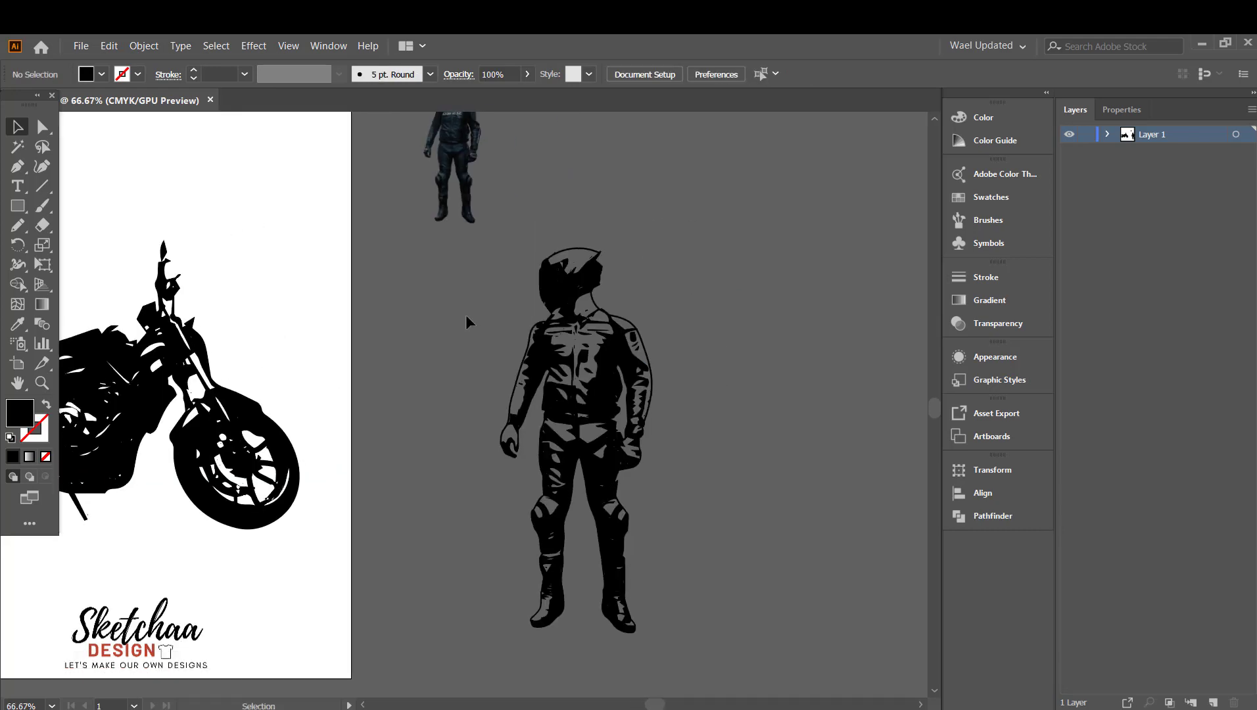
# Step: Offset the paths of the standing motorcyclist figure by 4 pt with Round joins
pyautogui.click(552, 329)
pyautogui.click(143, 45)
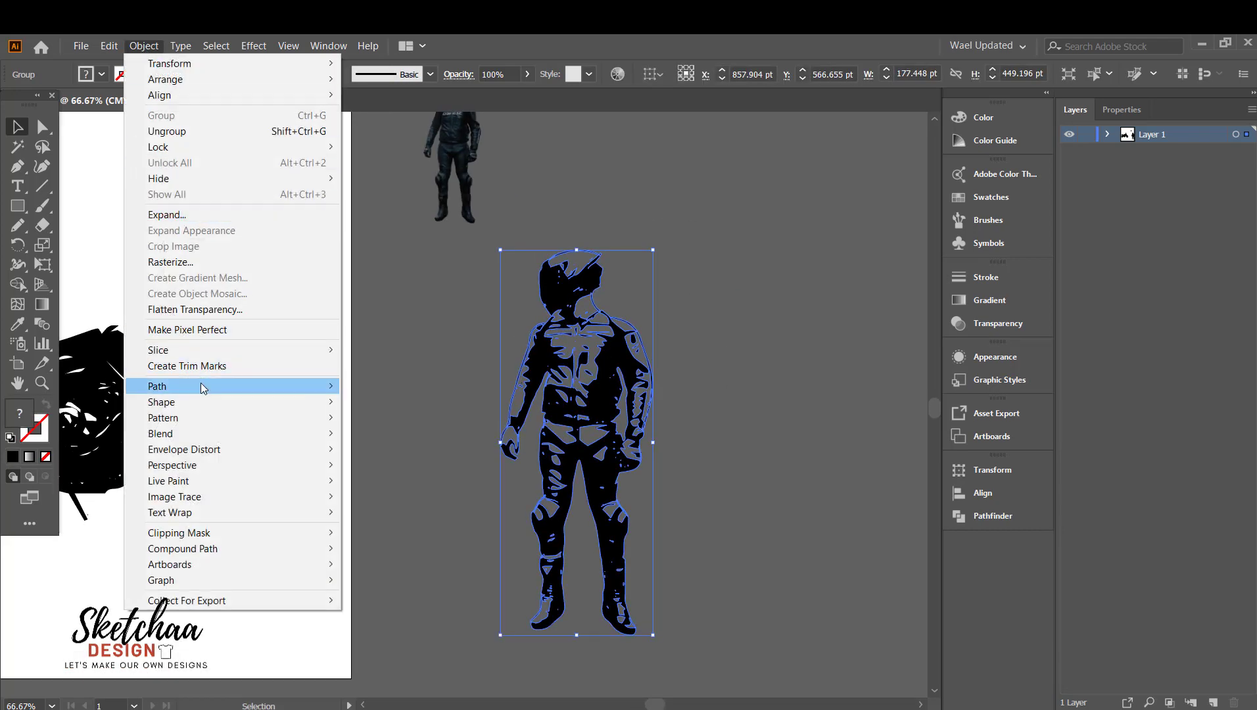
pyautogui.moveTo(200, 386)
pyautogui.click(455, 438)
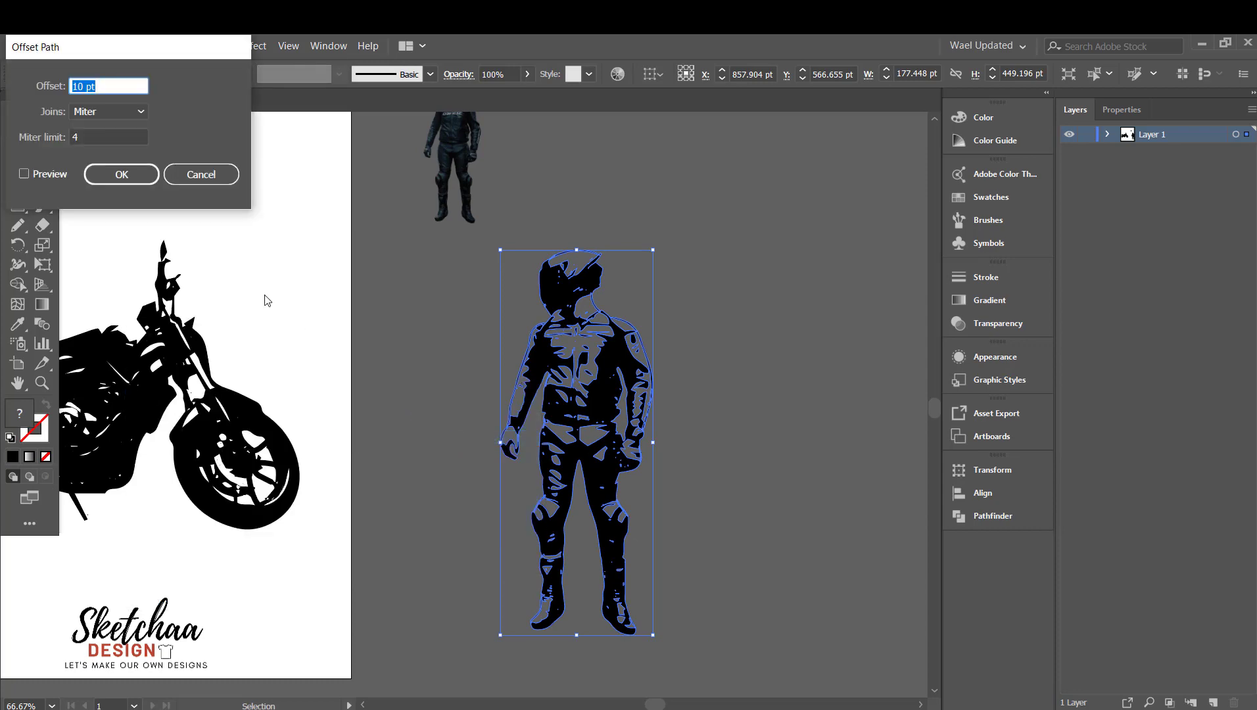
pyautogui.click(25, 174)
pyautogui.click(108, 112)
pyautogui.click(92, 151)
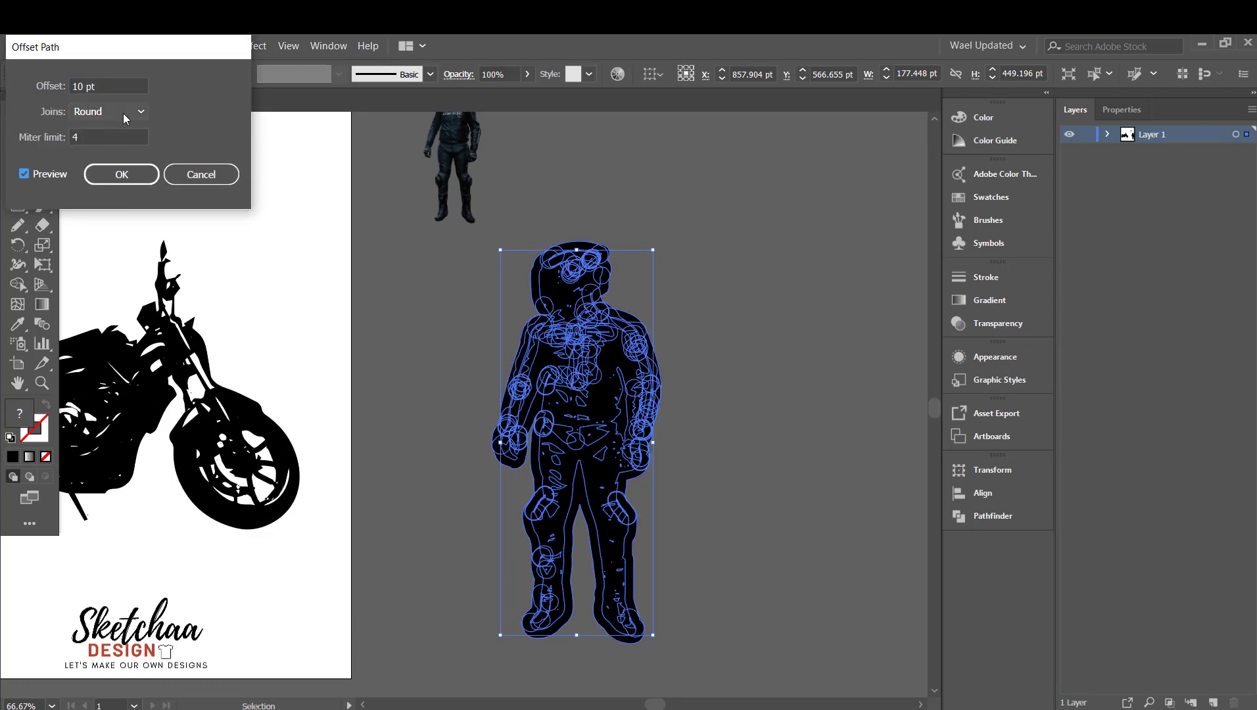
pyautogui.click(120, 87)
pyautogui.write('5')
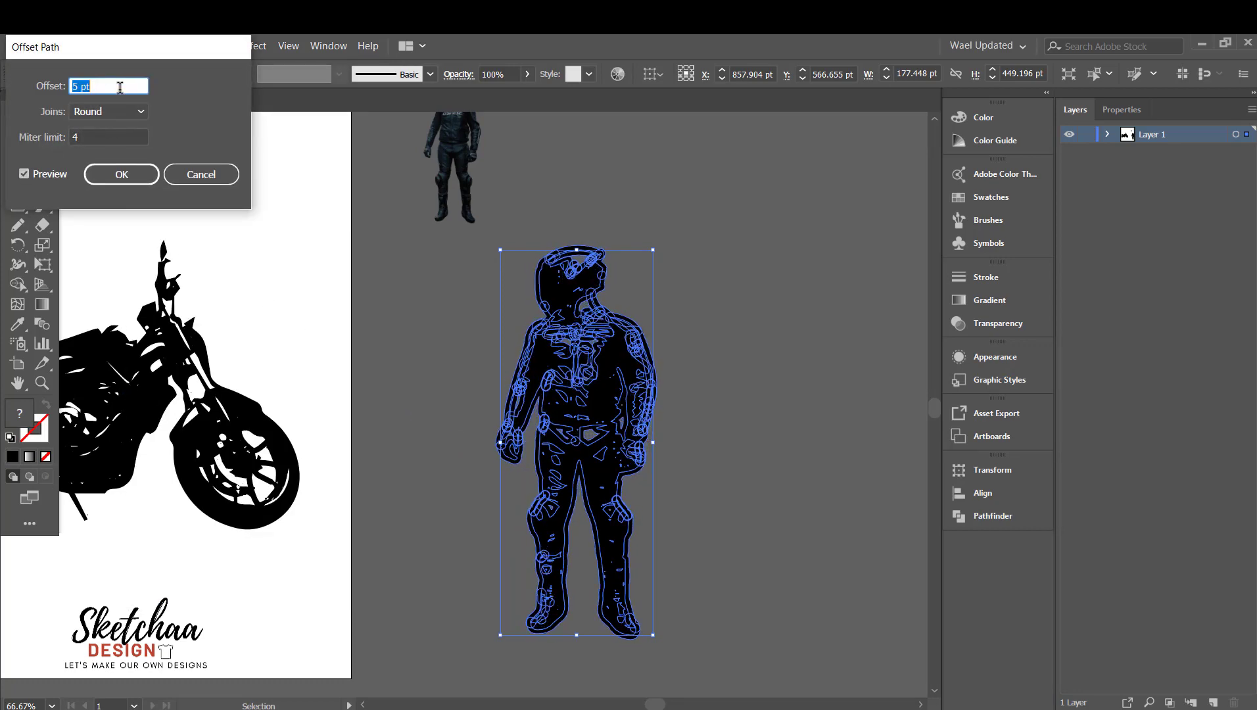
pyautogui.write('4')
pyautogui.click(122, 174)
# Step: Unite the motorcyclist's offset paths into one solid silhouette behind the figure and fill it with white
pyautogui.click(992, 516)
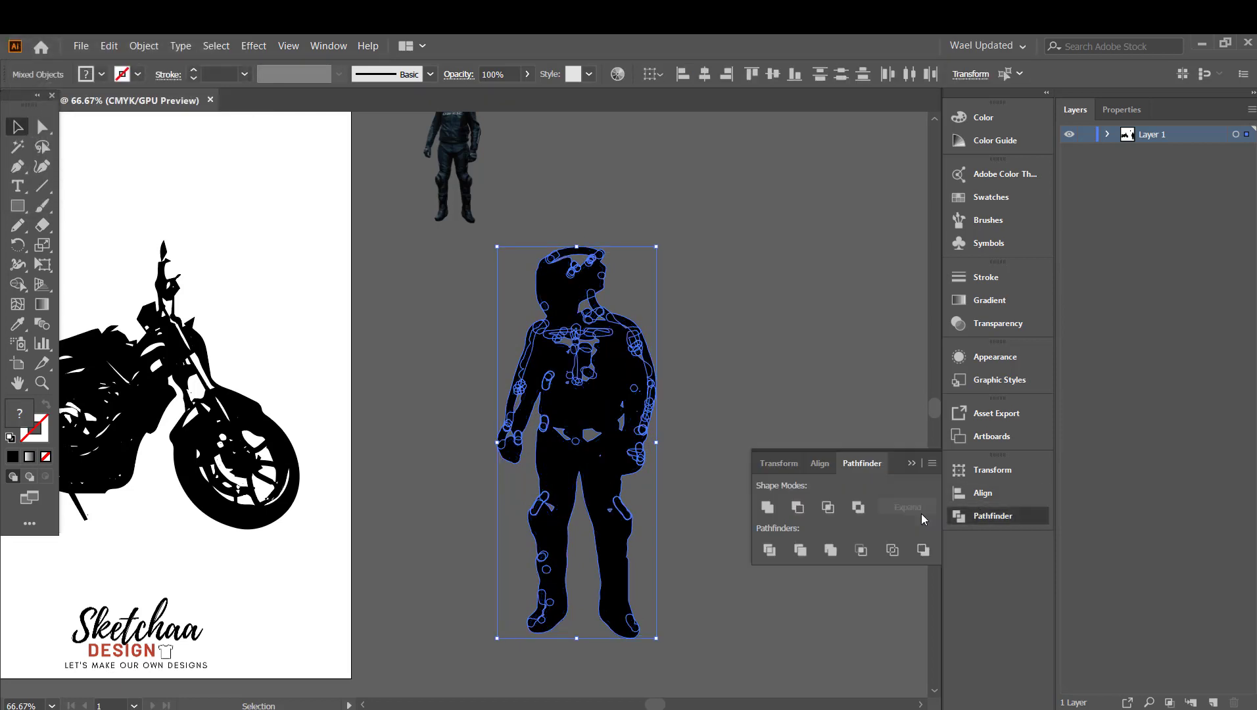
pyautogui.click(767, 507)
pyautogui.hotkey('ctrl', 'z')
pyautogui.hotkey('ctrl', 'z')
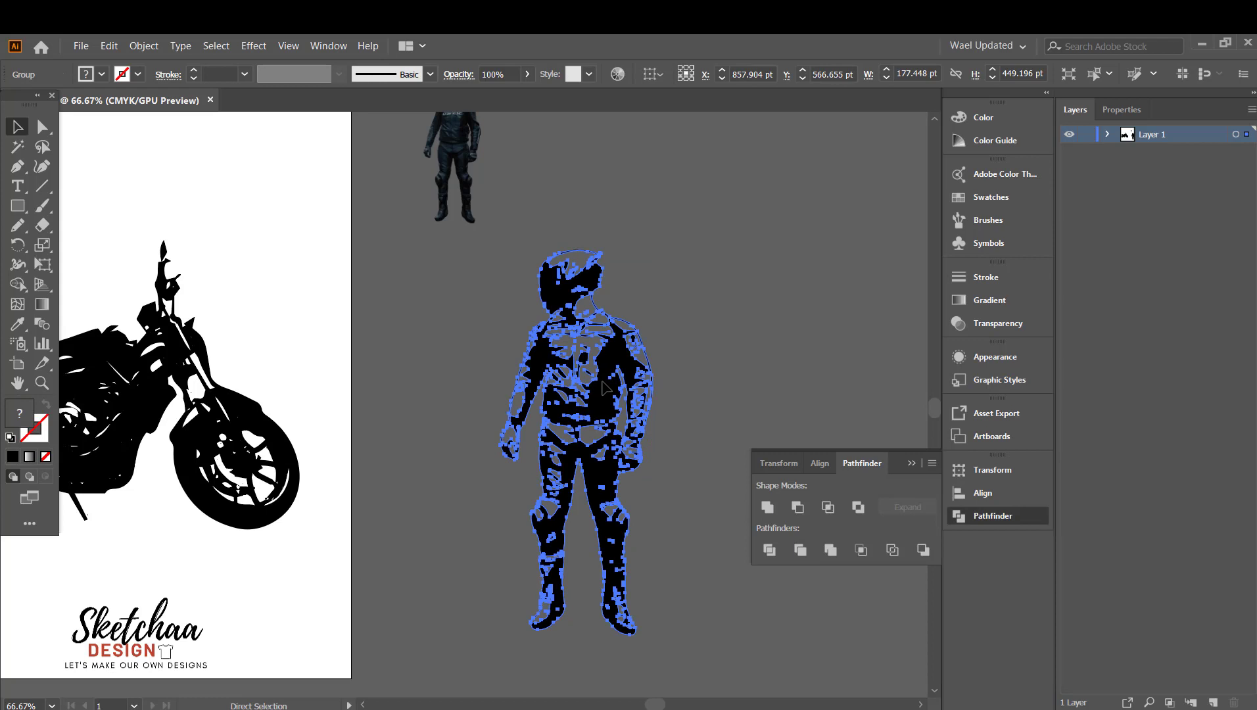
pyautogui.hotkey('ctrl', 'shift', 'z')
pyautogui.hotkey('ctrl', 'shift', 'z')
pyautogui.click(102, 75)
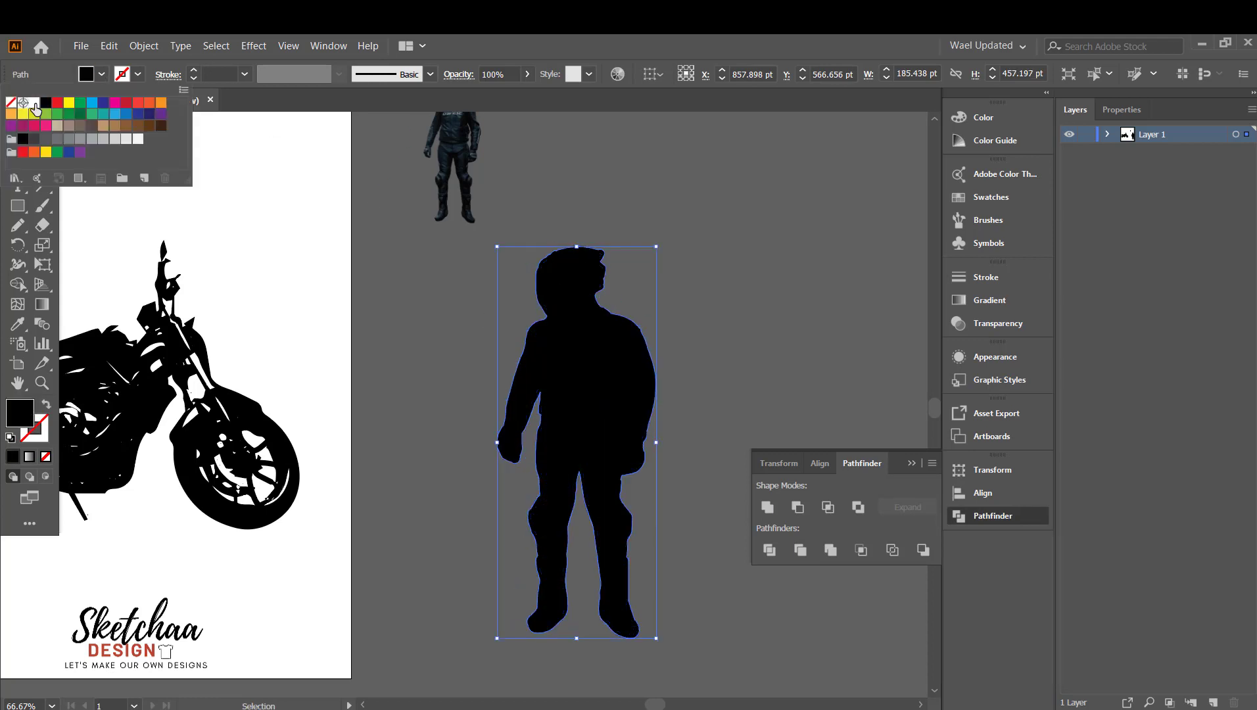
pyautogui.click(35, 102)
# Step: Group the motorcyclist artwork with its white outline shape
pyautogui.click(718, 213)
pyautogui.moveTo(676, 232); pyautogui.dragTo(497, 657)
pyautogui.hotkey('ctrl', 'g')
pyautogui.click(394, 415)
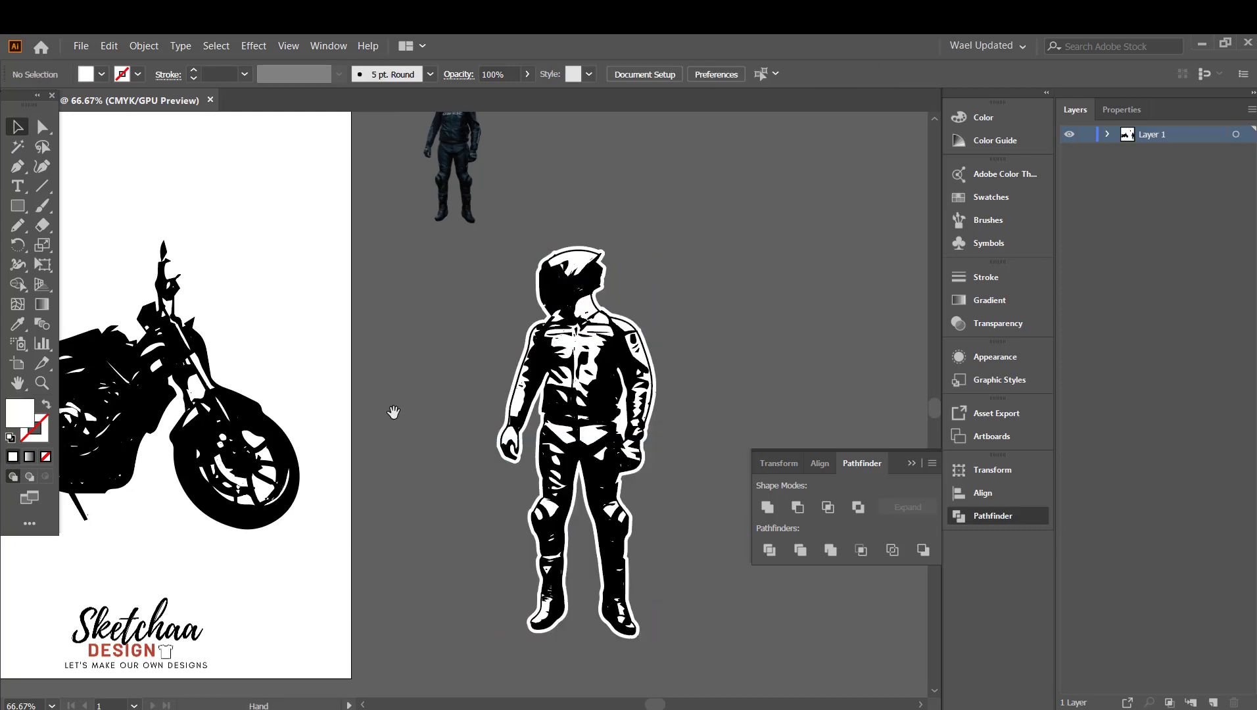
# Step: Move the motorcyclist group onto the artboard and place it in front of the motorcycle's middle
pyautogui.moveTo(392, 412); pyautogui.dragTo(561, 458)
pyautogui.moveTo(770, 424); pyautogui.dragTo(490, 365)
pyautogui.click(621, 336)
pyautogui.click(637, 352)
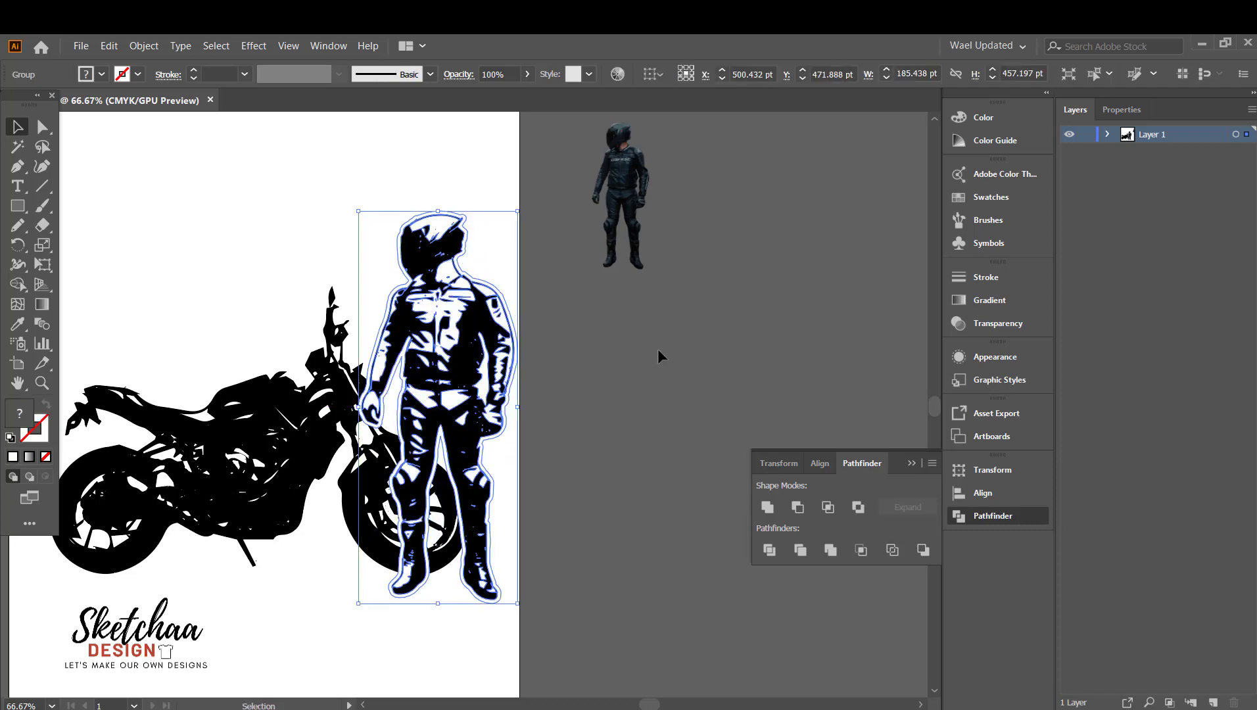
pyautogui.click(658, 353)
pyautogui.press('space')
pyautogui.moveTo(628, 354)
pyautogui.mouseDown()
pyautogui.moveTo(788, 357)
pyautogui.moveTo(646, 362)
pyautogui.mouseUp()
pyautogui.click(693, 359)
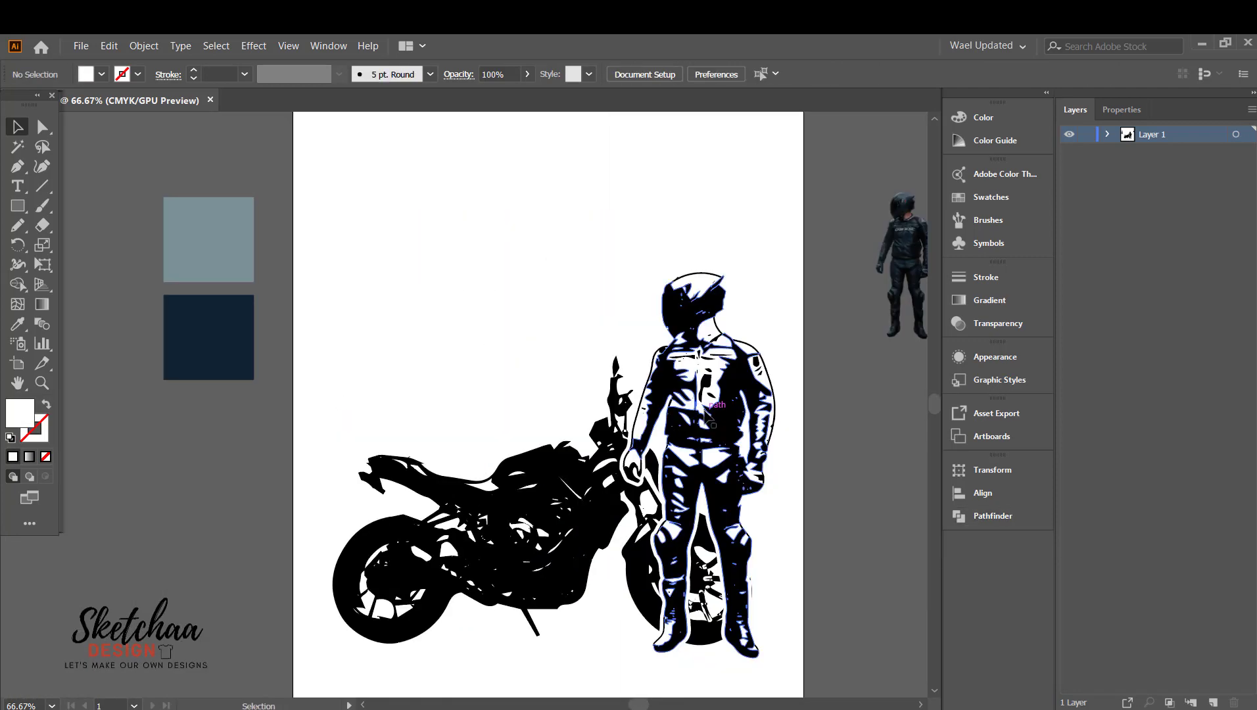
pyautogui.moveTo(705, 405); pyautogui.dragTo(518, 407)
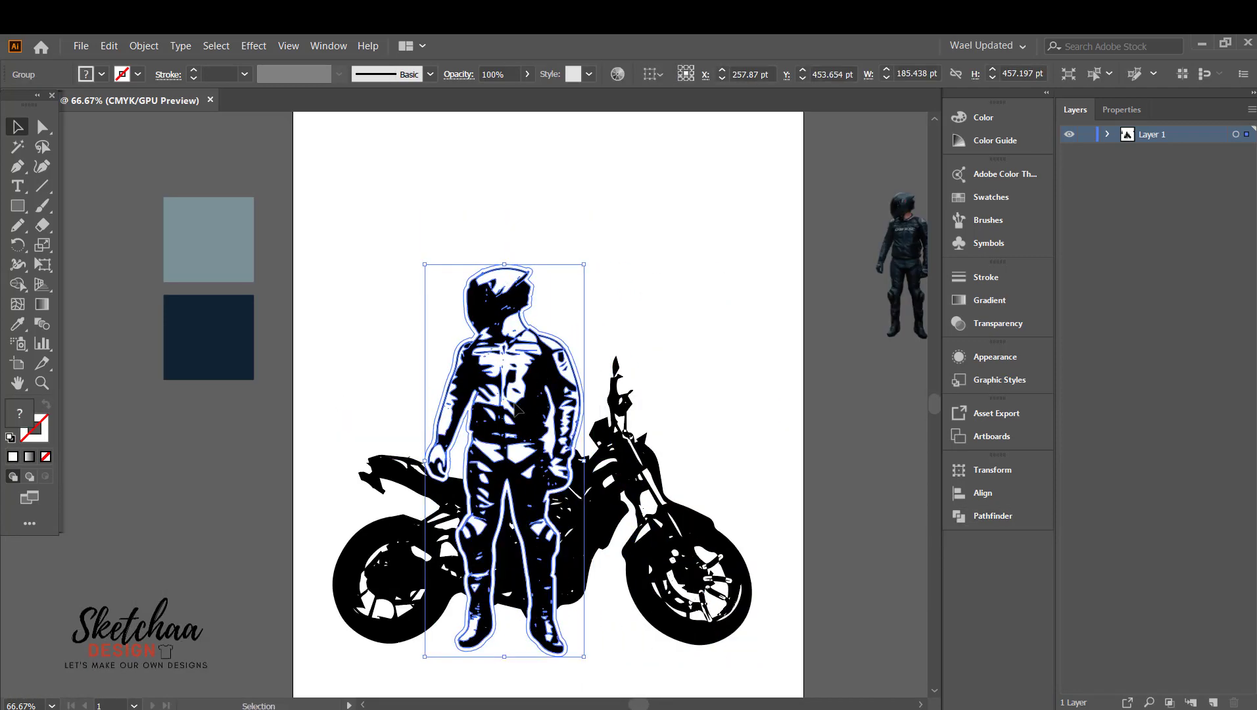
pyautogui.click(824, 388)
# Step: Reflect the motorcyclist group across the vertical axis so the figure faces the other way
pyautogui.rightClick(515, 400)
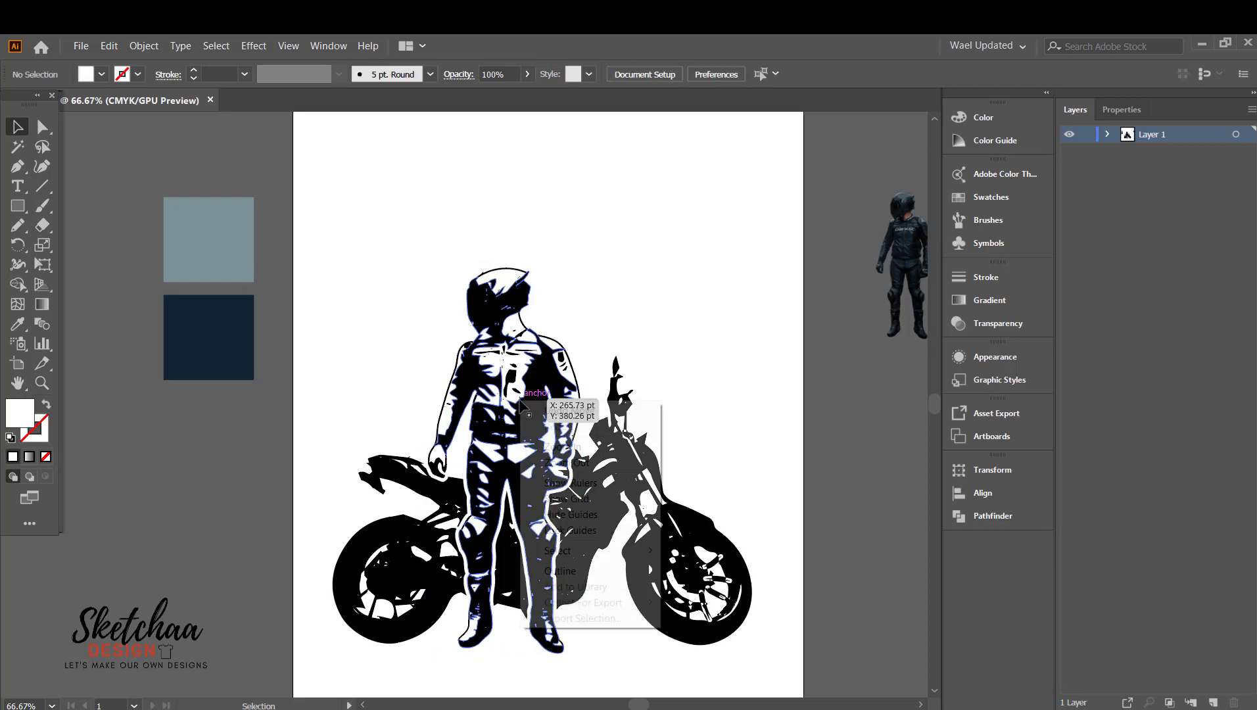
pyautogui.moveTo(655, 558)
pyautogui.click(736, 607)
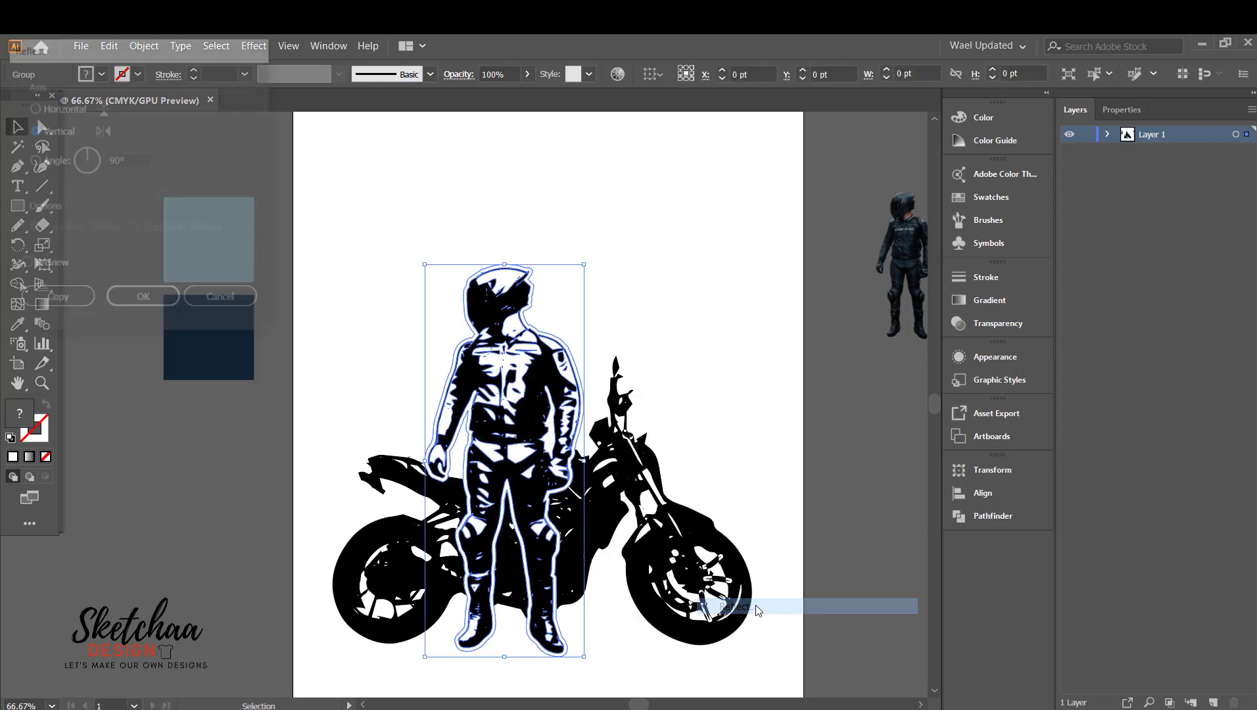
pyautogui.click(130, 301)
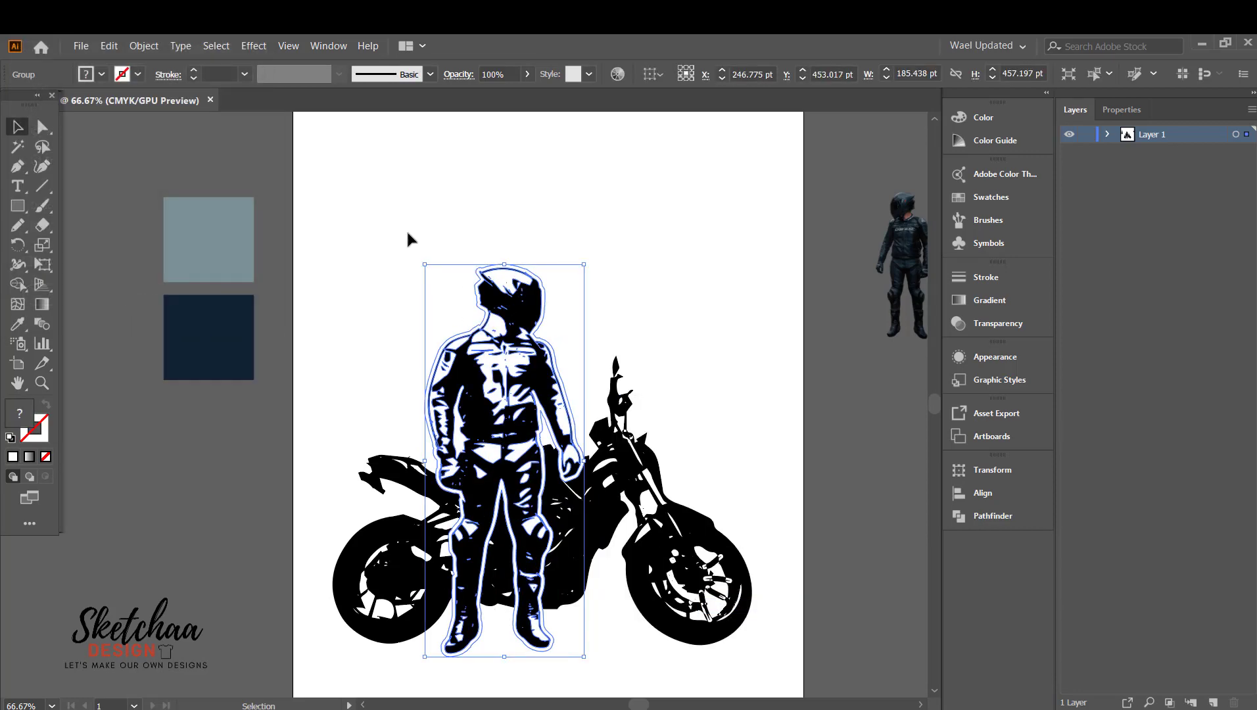
pyautogui.click(415, 241)
# Step: Shift the motorcyclist slightly toward the motorcycle's rear wheel
pyautogui.click(525, 352)
pyautogui.click(676, 335)
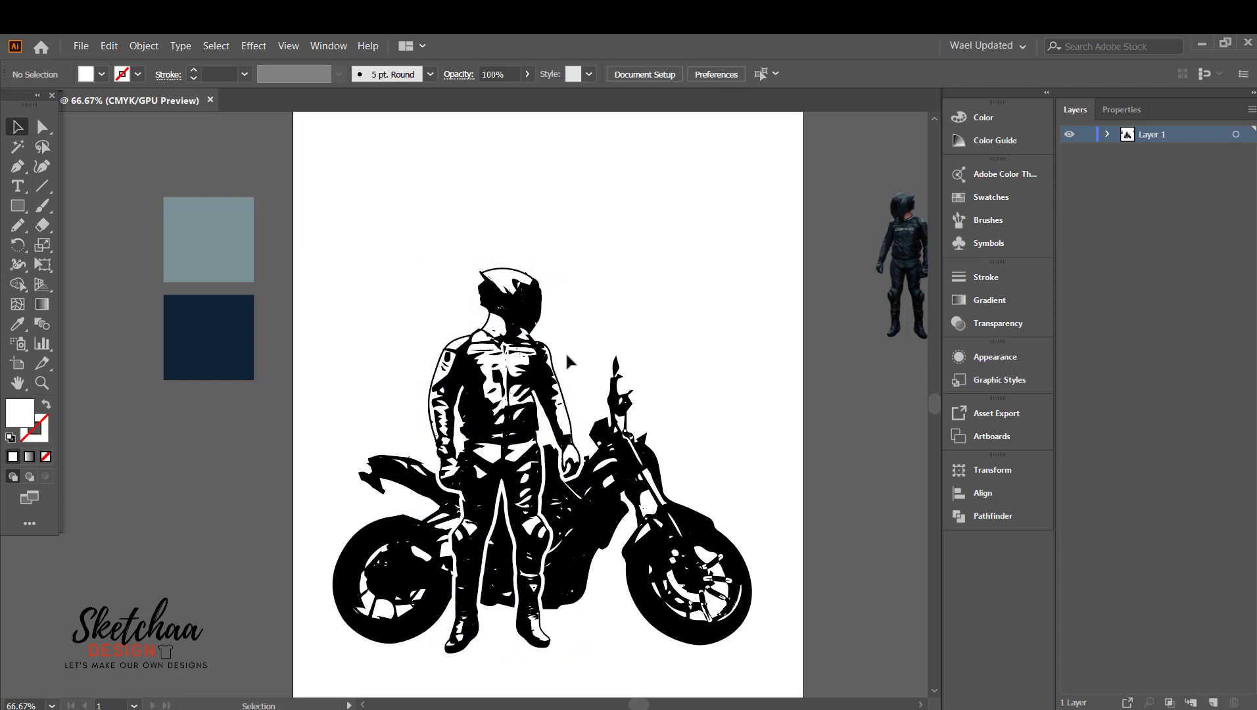
pyautogui.moveTo(512, 380); pyautogui.dragTo(507, 380)
pyautogui.click(676, 369)
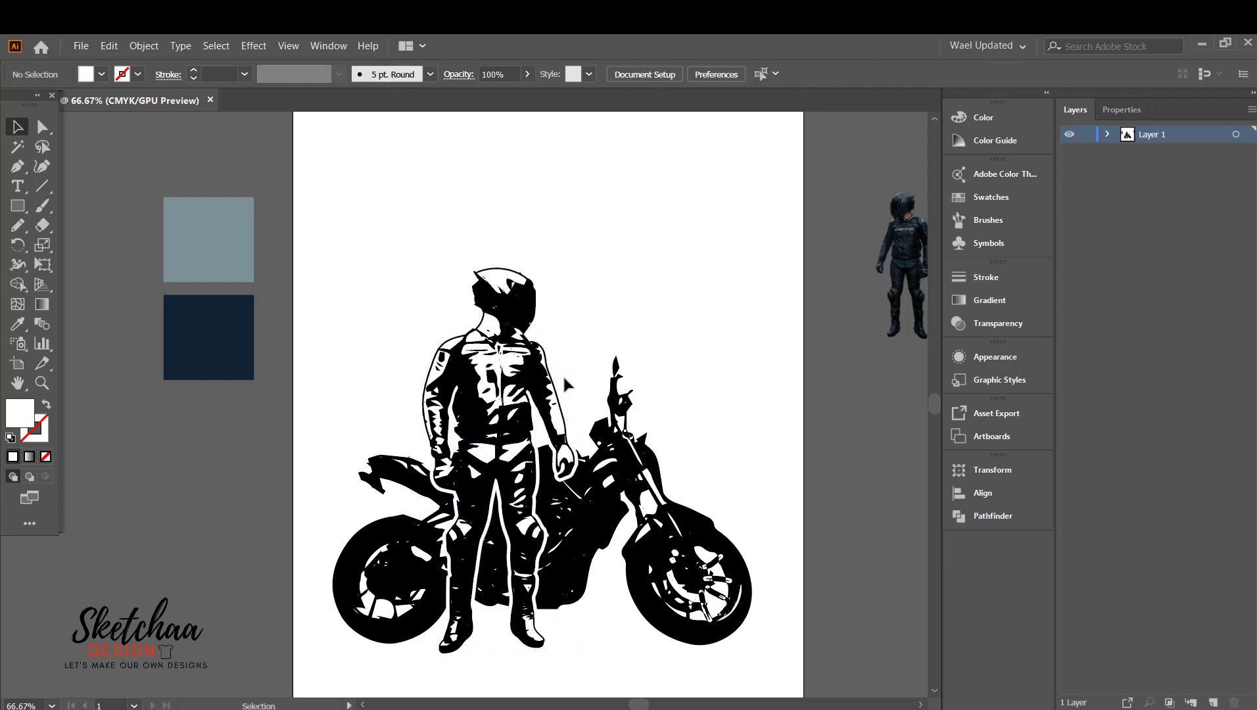
# Step: Add a placeholder text line near the top of the artboard and set its font size to 100 pt
pyautogui.press('t')
pyautogui.click(370, 177)
pyautogui.click(27, 132)
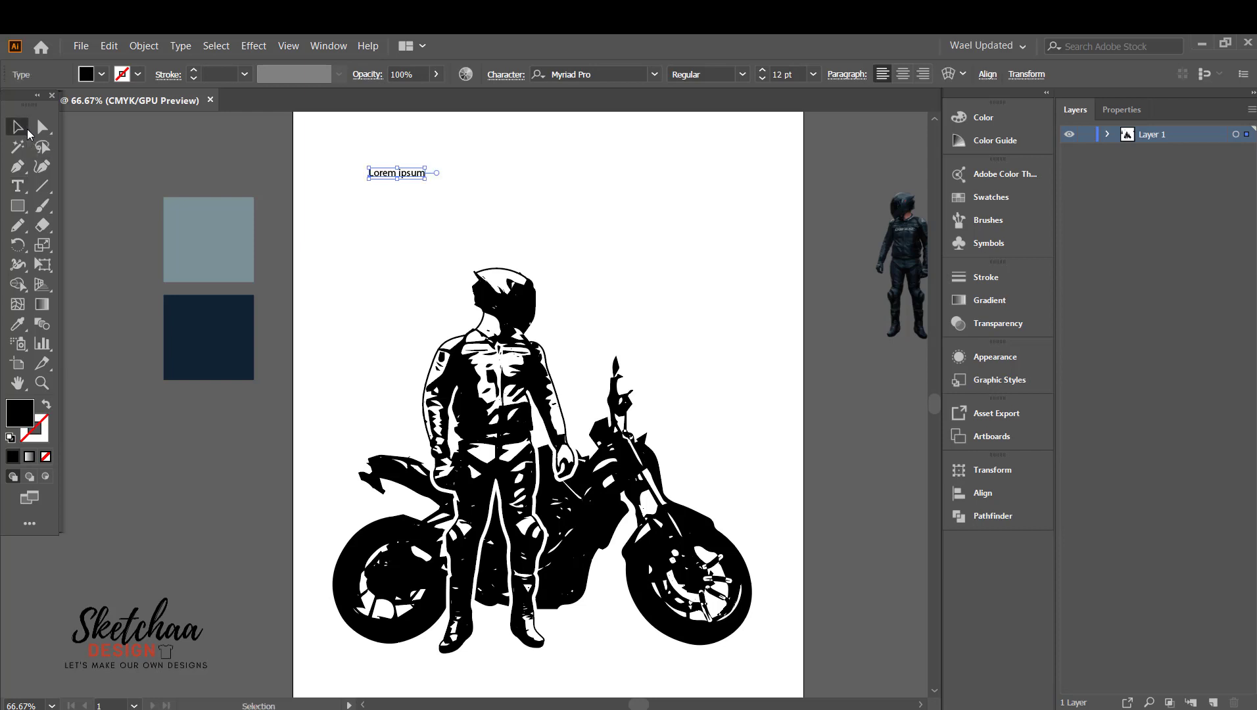
pyautogui.tripleClick(789, 74)
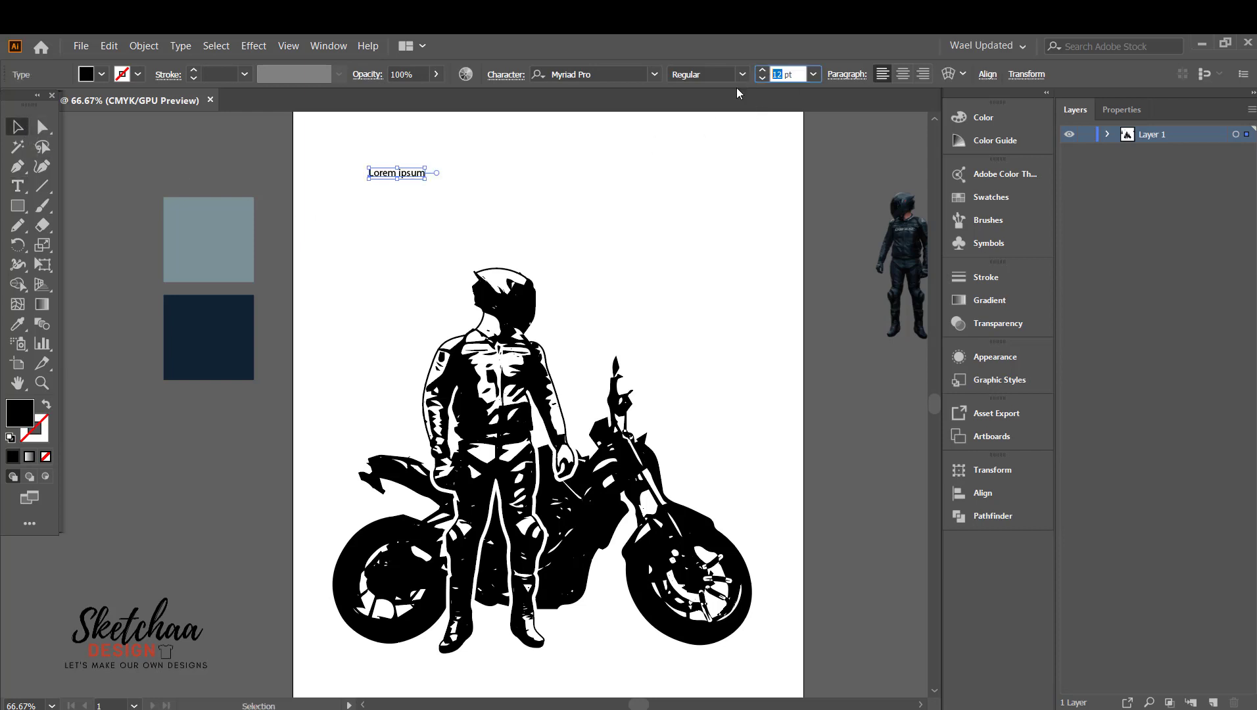
pyautogui.write('300')
pyautogui.press('Return')
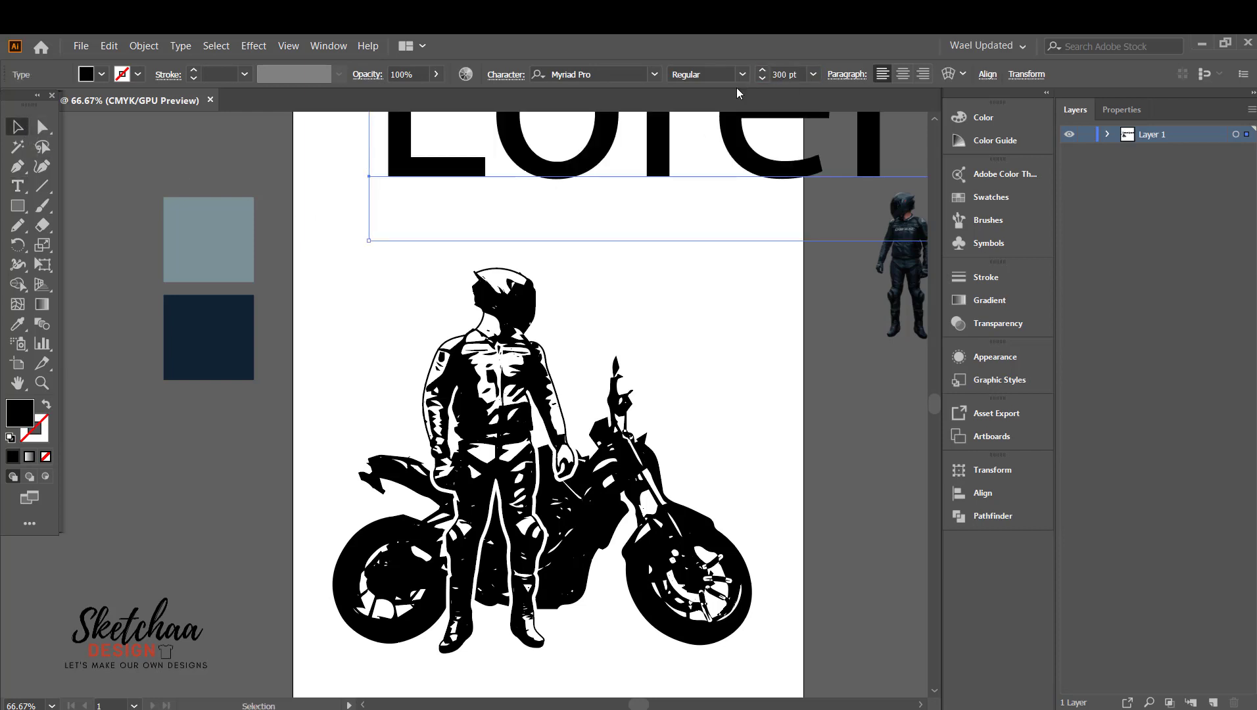
pyautogui.doubleClick(782, 74)
pyautogui.write('100')
pyautogui.press('Return')
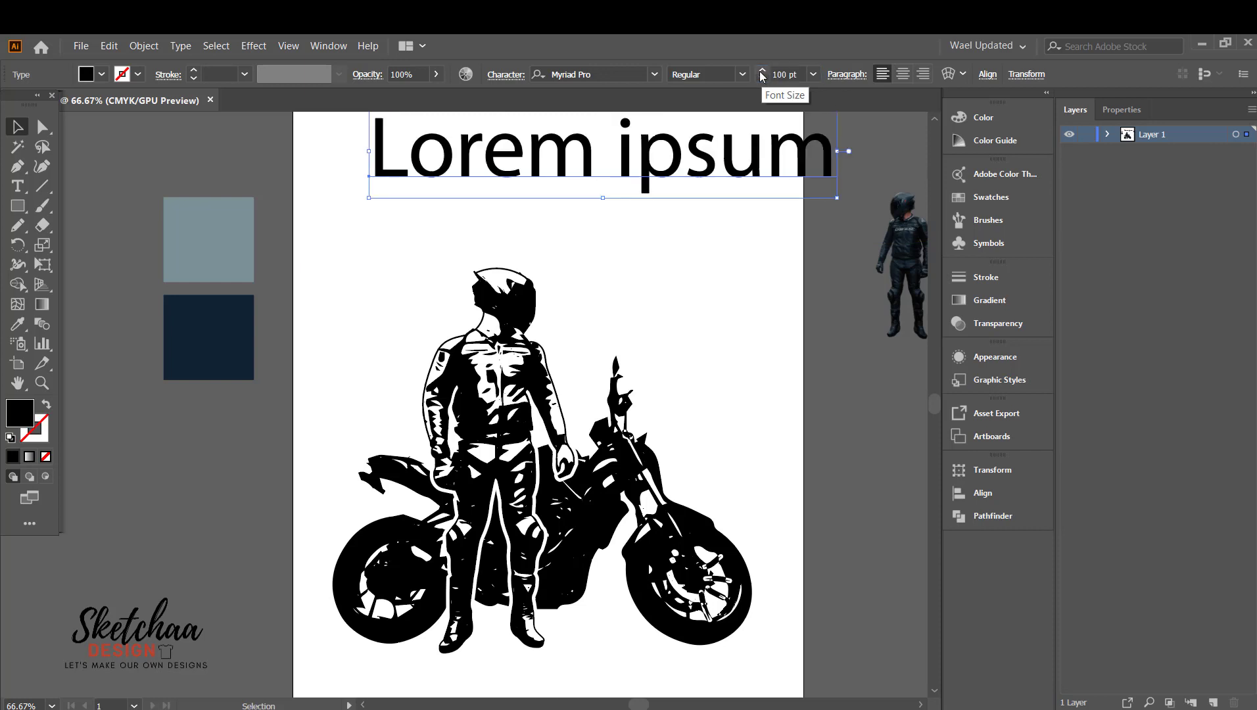
# Step: Replace the placeholder text with "ORIGINAL" and center the title above the motorcyclist
pyautogui.moveTo(588, 158); pyautogui.dragTo(536, 156)
pyautogui.doubleClick(534, 155)
pyautogui.hotkey('ctrl', 'a')
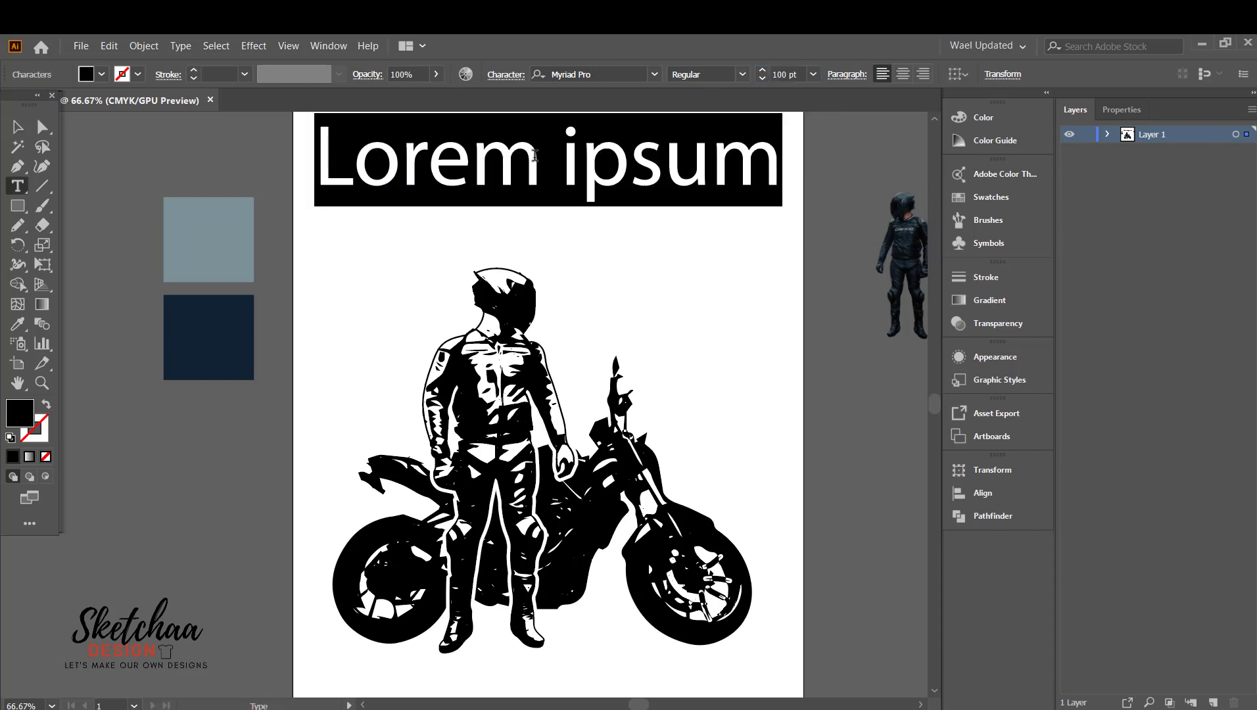
pyautogui.write('ORIGINAL')
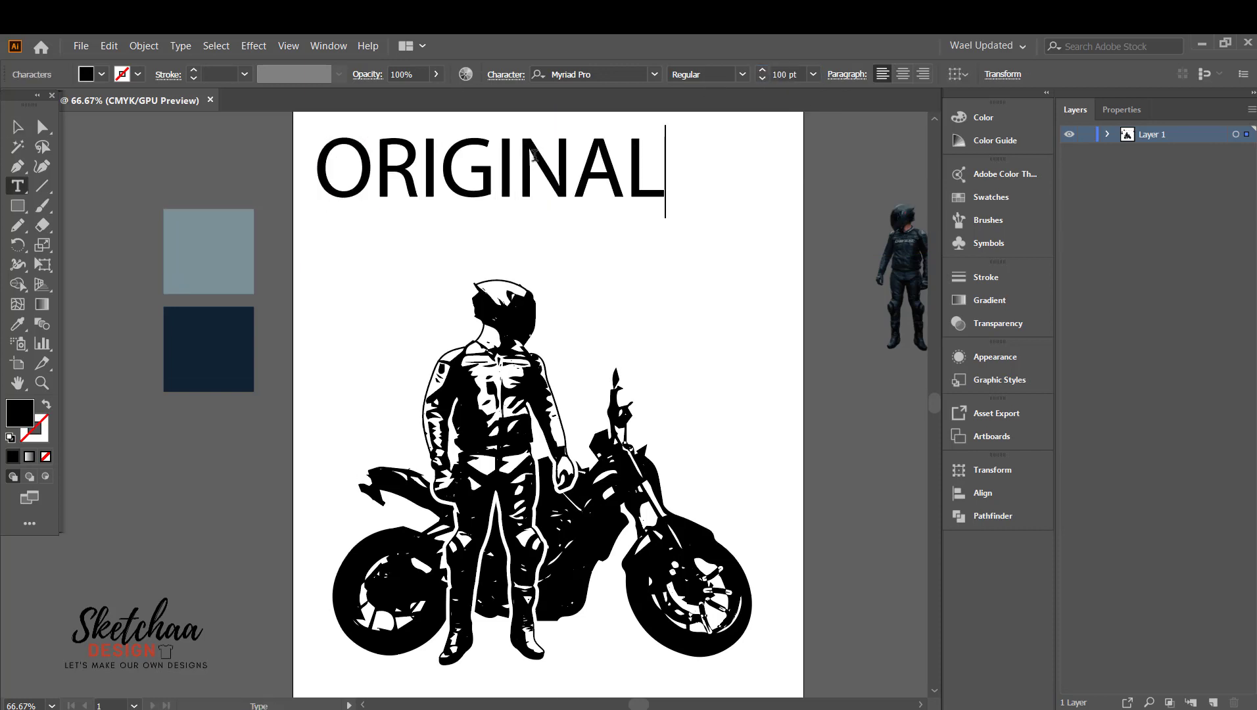
pyautogui.press('Escape')
pyautogui.click(533, 188)
pyautogui.moveTo(549, 200); pyautogui.dragTo(579, 226)
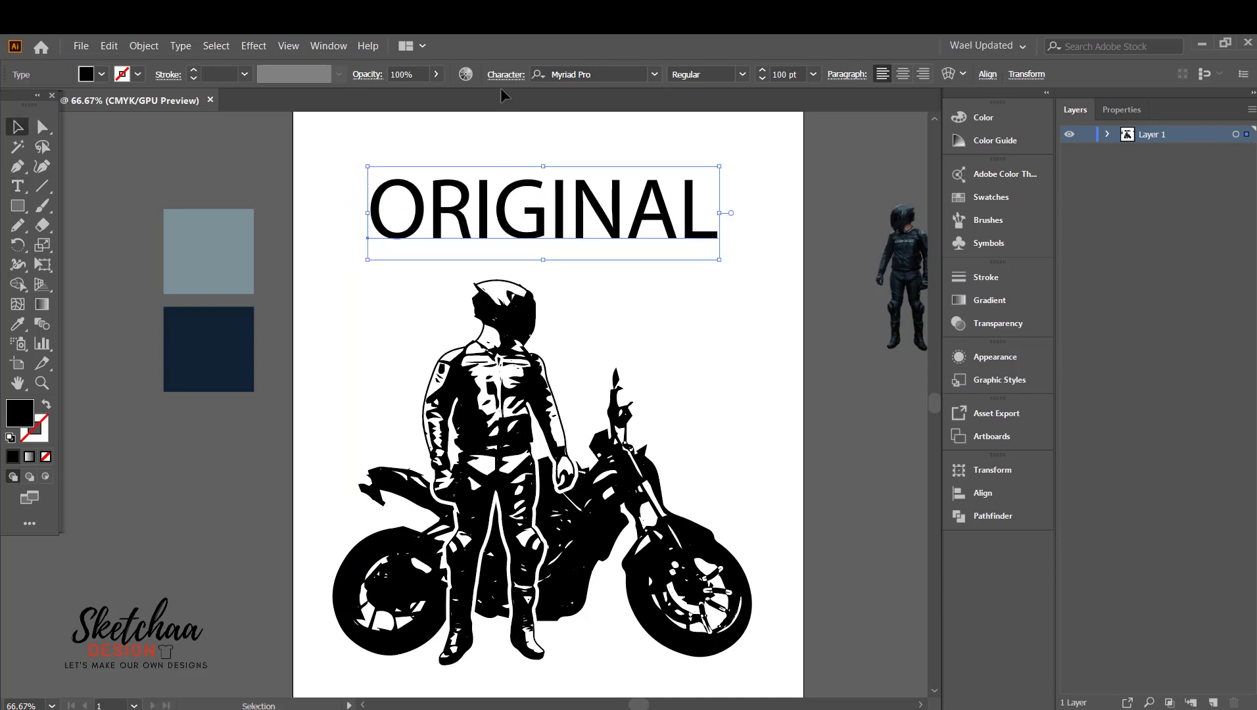
# Step: Set the ORIGINAL title in Aileron Black and resize it to span roughly the motorcycle's width
pyautogui.click(655, 74)
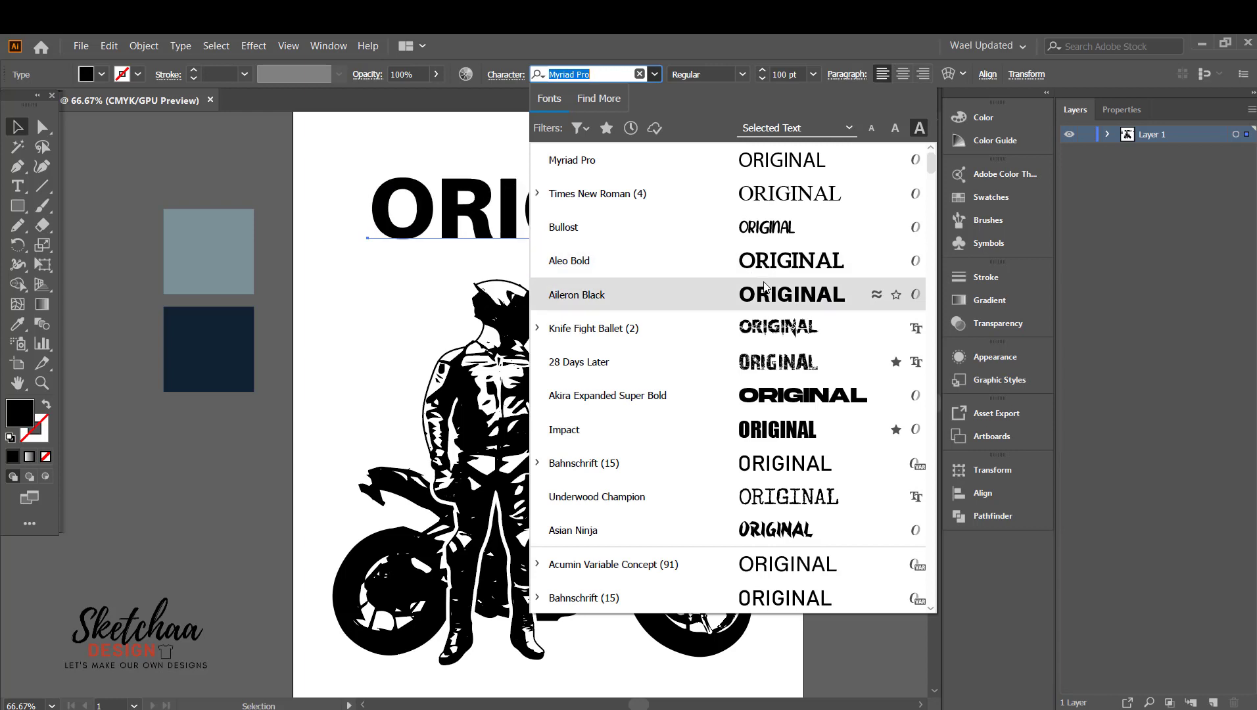
pyautogui.click(821, 295)
pyautogui.moveTo(606, 226); pyautogui.dragTo(557, 267)
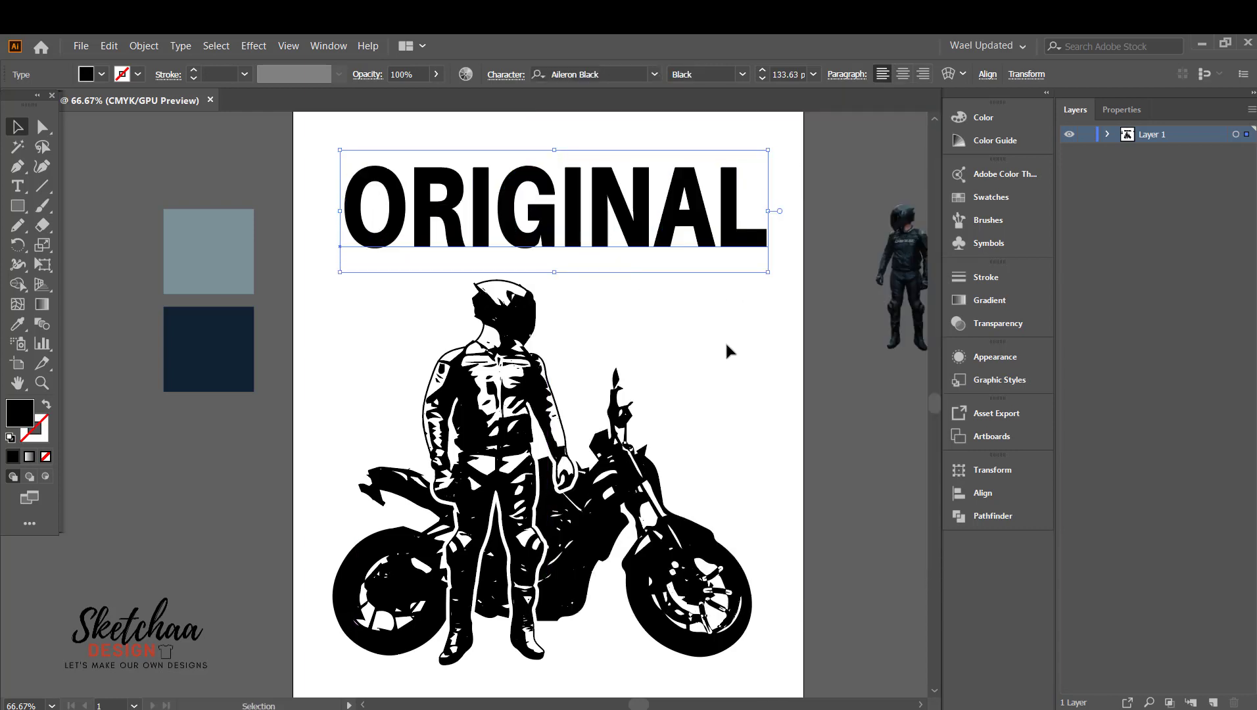
pyautogui.click(748, 339)
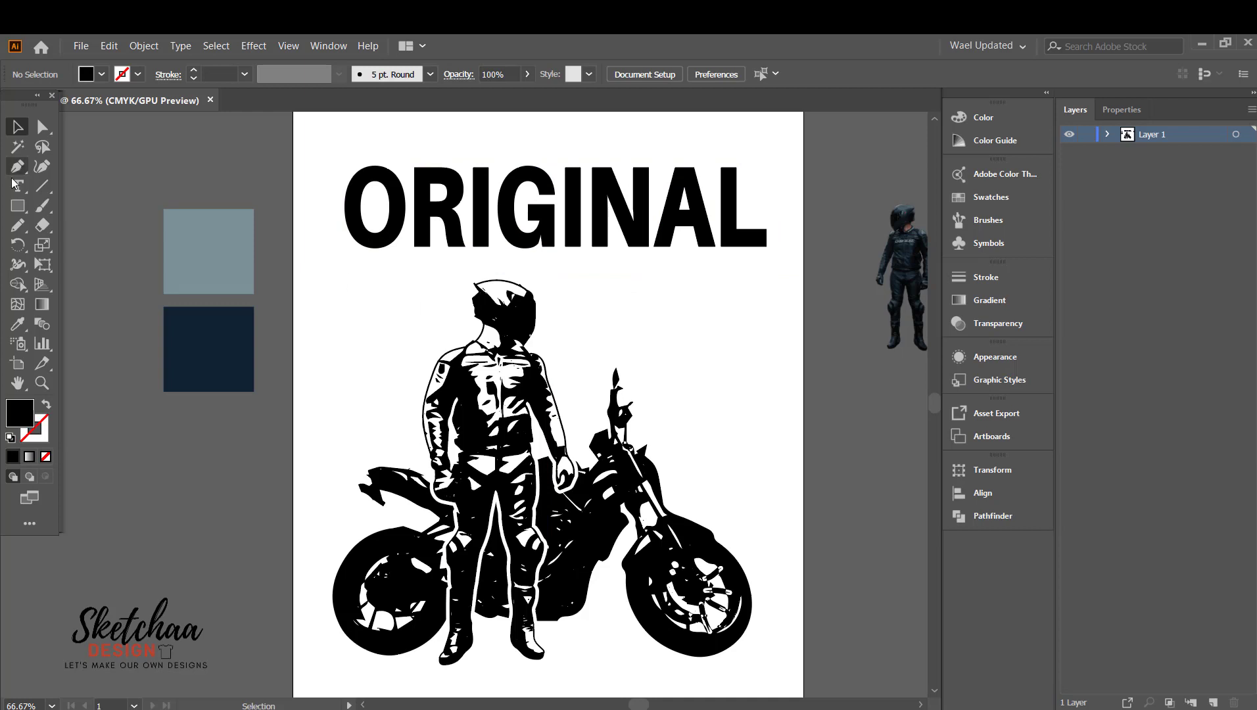
# Step: Add a second text line reading "Biker" and move it beneath the end of the ORIGINAL title
pyautogui.press('t')
pyautogui.click(655, 283)
pyautogui.write('biker')
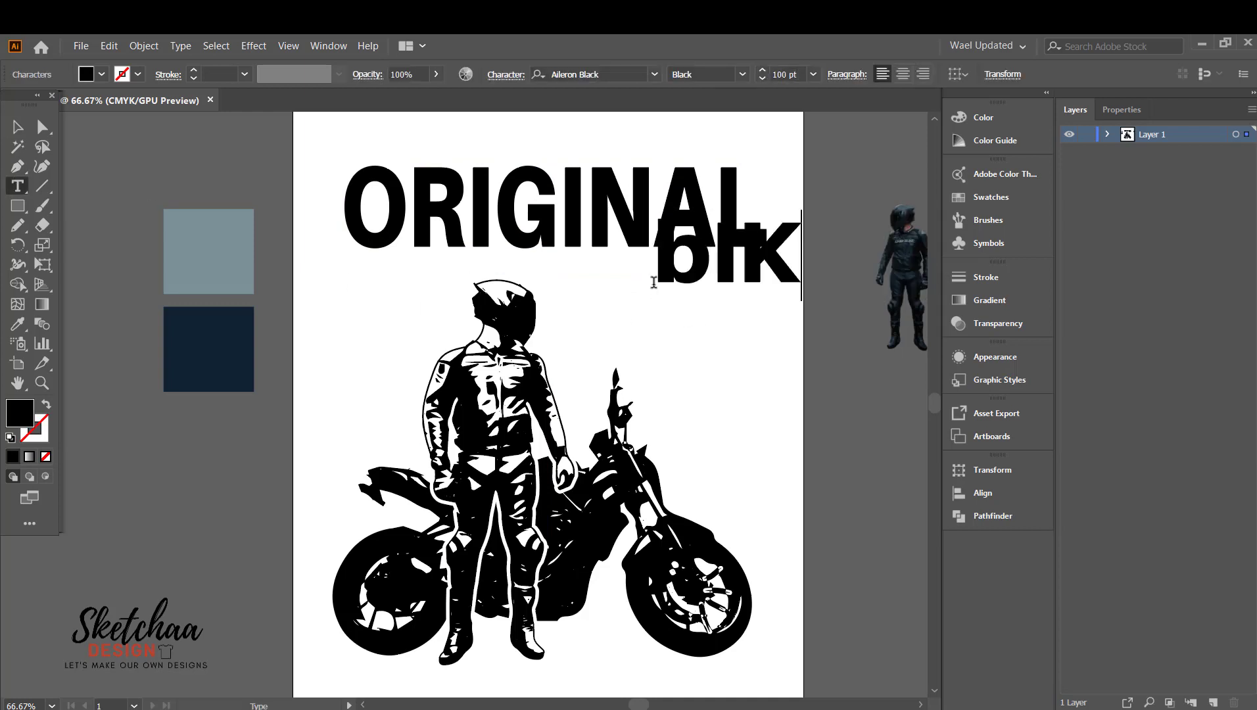
pyautogui.press('BackSpace')
pyautogui.press('BackSpace')
pyautogui.press('BackSpace')
pyautogui.press('BackSpace')
pyautogui.press('BackSpace')
pyautogui.write('Biker')
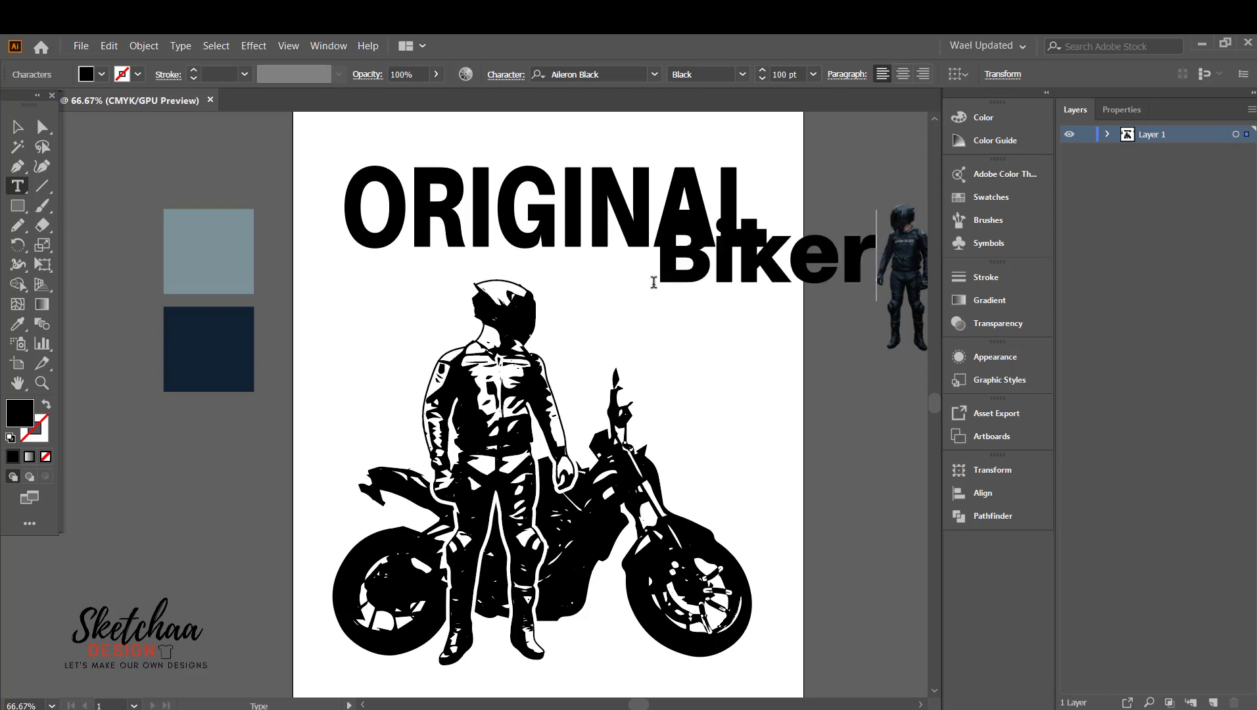
pyautogui.press('Escape')
pyautogui.moveTo(758, 263); pyautogui.dragTo(706, 273)
# Step: Retype the second text line in capitals as "BIKER"
pyautogui.doubleClick(706, 273)
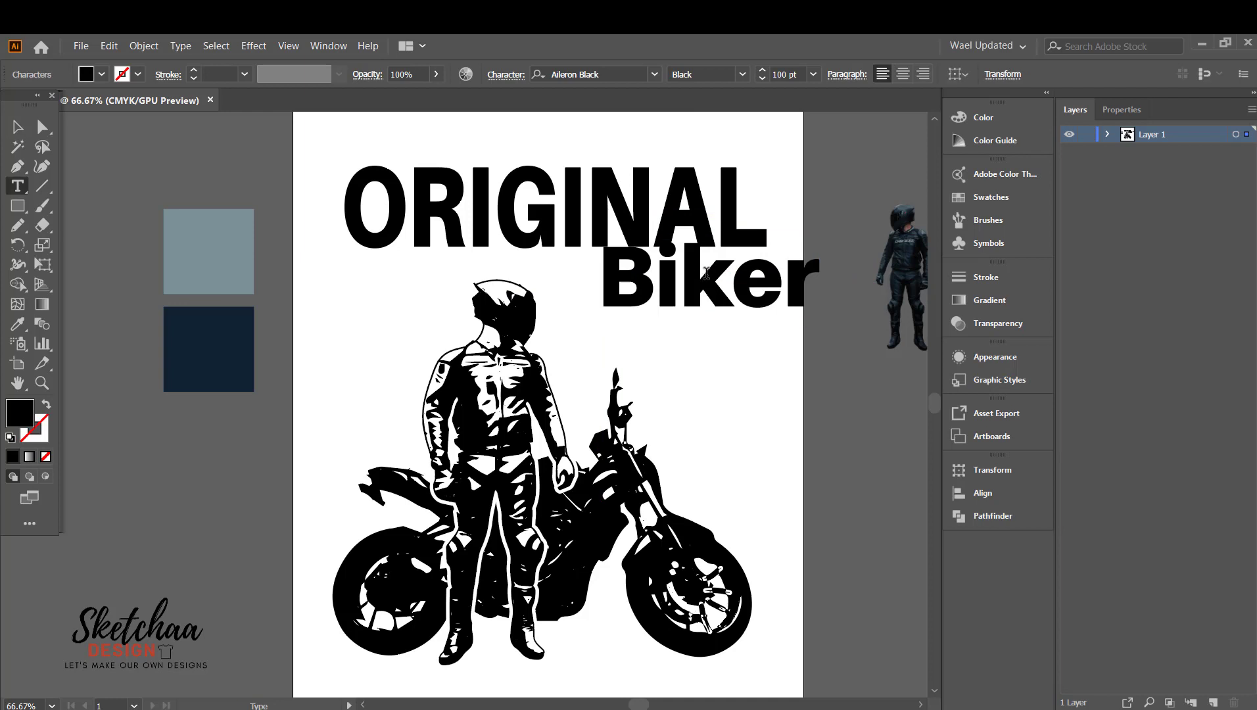
pyautogui.doubleClick(706, 274)
pyautogui.write('BIKER')
pyautogui.press('Escape')
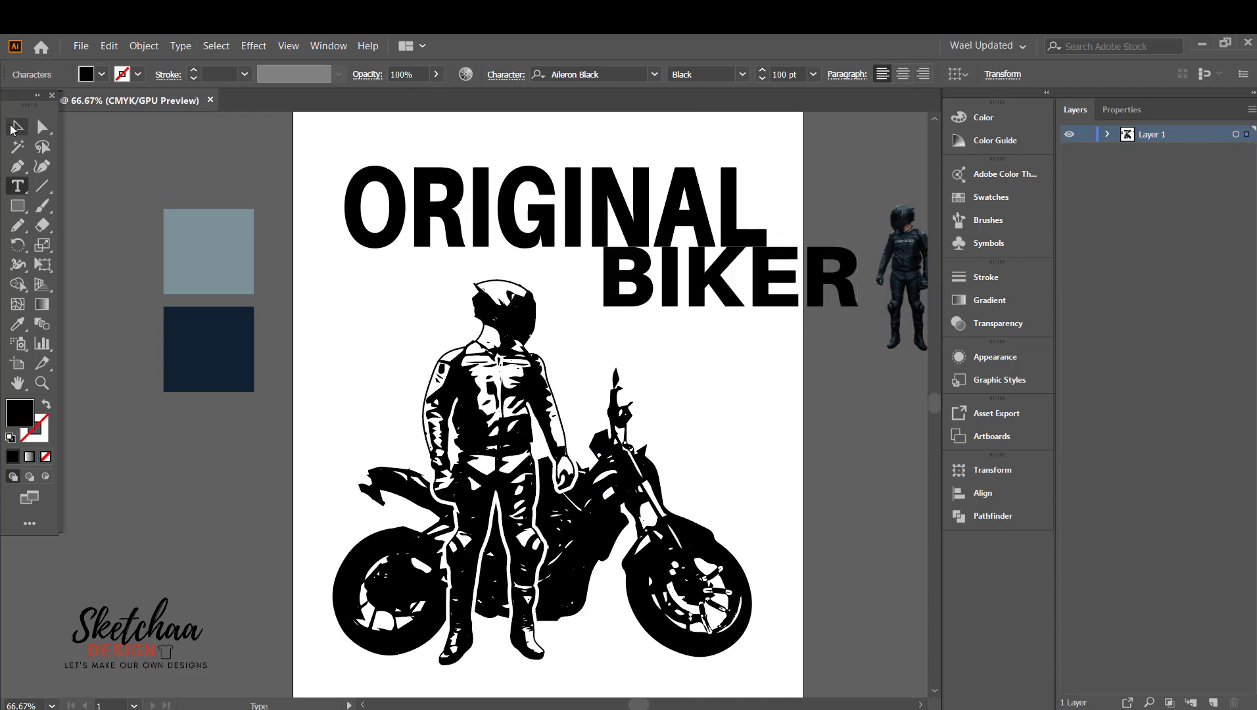
# Step: Set BIKER to 60 pt in the Knife Fight Ballet font and place it just under the end of ORIGINAL
pyautogui.keyDown('shift'); pyautogui.click(762, 78); pyautogui.keyUp('shift')
pyautogui.keyDown('shift'); pyautogui.click(762, 78); pyautogui.keyUp('shift')
pyautogui.keyDown('shift'); pyautogui.click(762, 78); pyautogui.keyUp('shift')
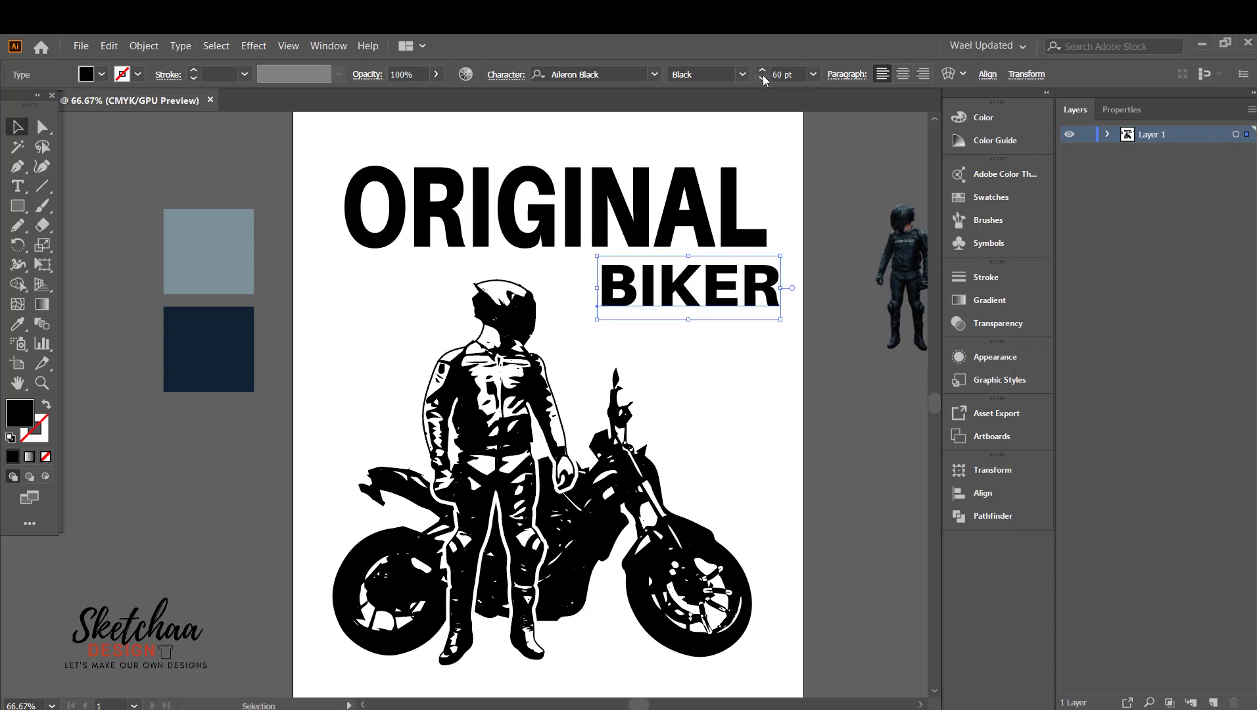
pyautogui.keyDown('shift'); pyautogui.click(762, 79); pyautogui.keyUp('shift')
pyautogui.moveTo(699, 284); pyautogui.dragTo(710, 268)
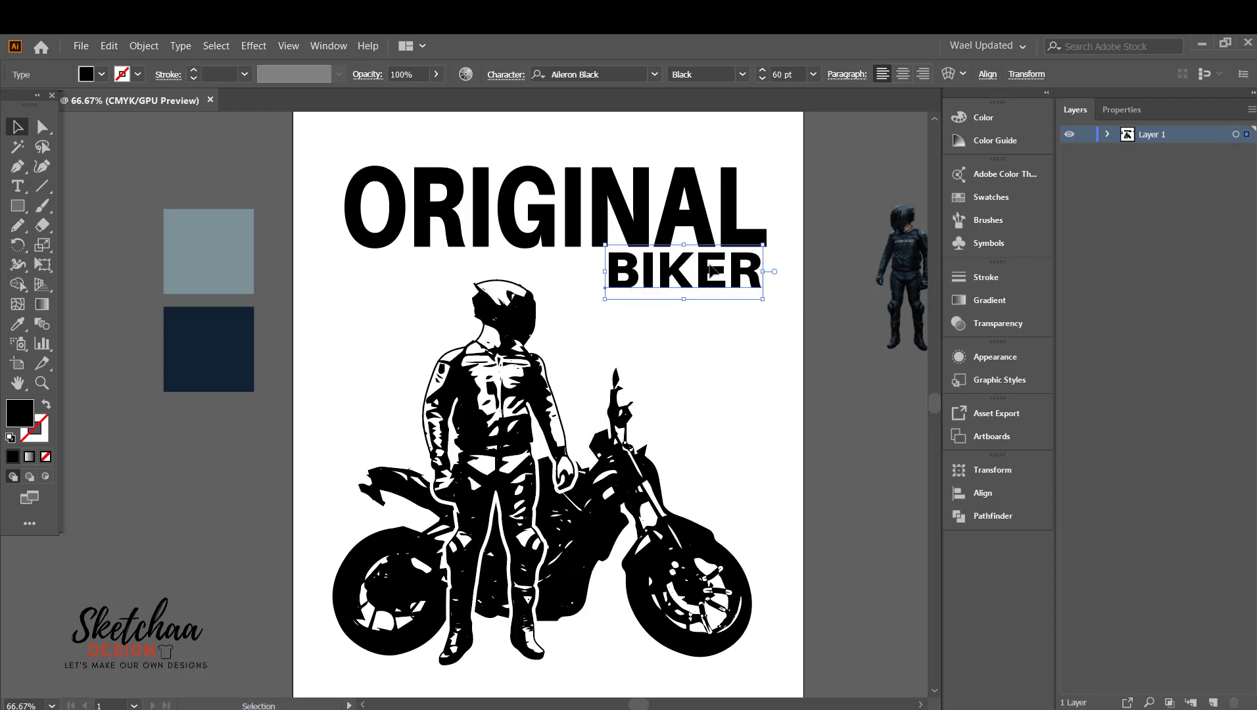
pyautogui.click(658, 74)
pyautogui.click(753, 312)
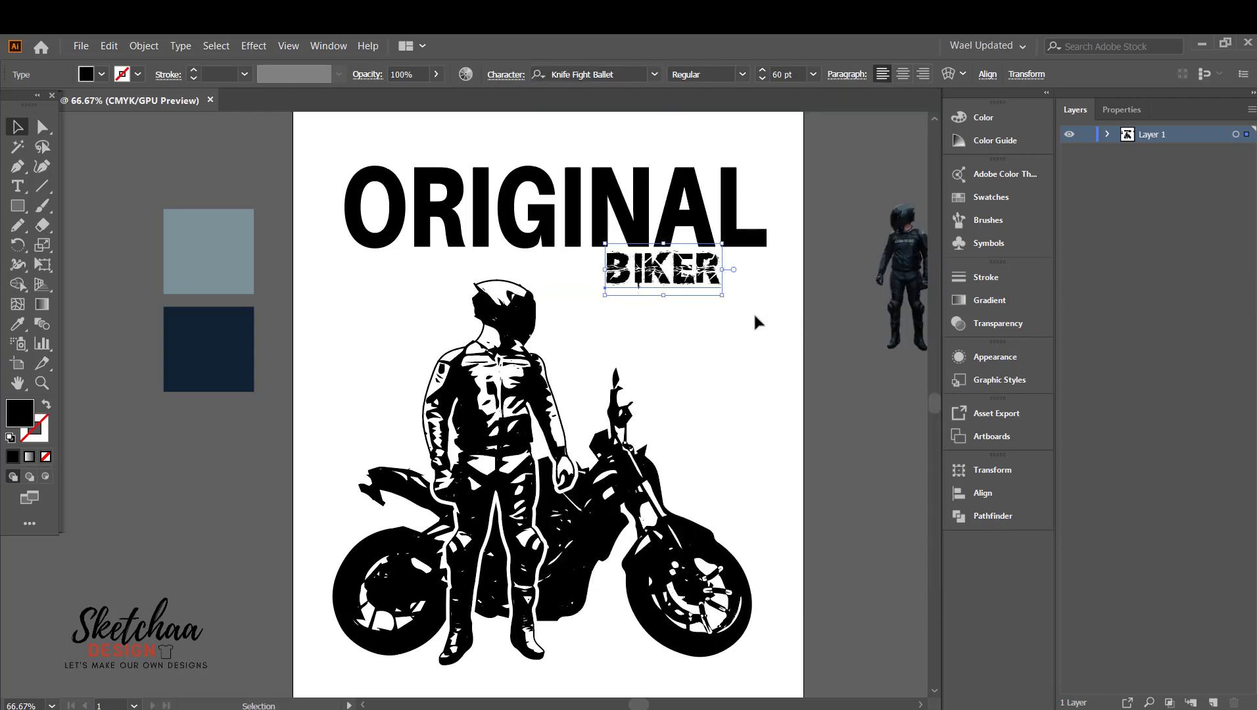
# Step: Try applying BIKER's text style to the ORIGINAL title with the Eyedropper, and undo it
pyautogui.click(546, 188)
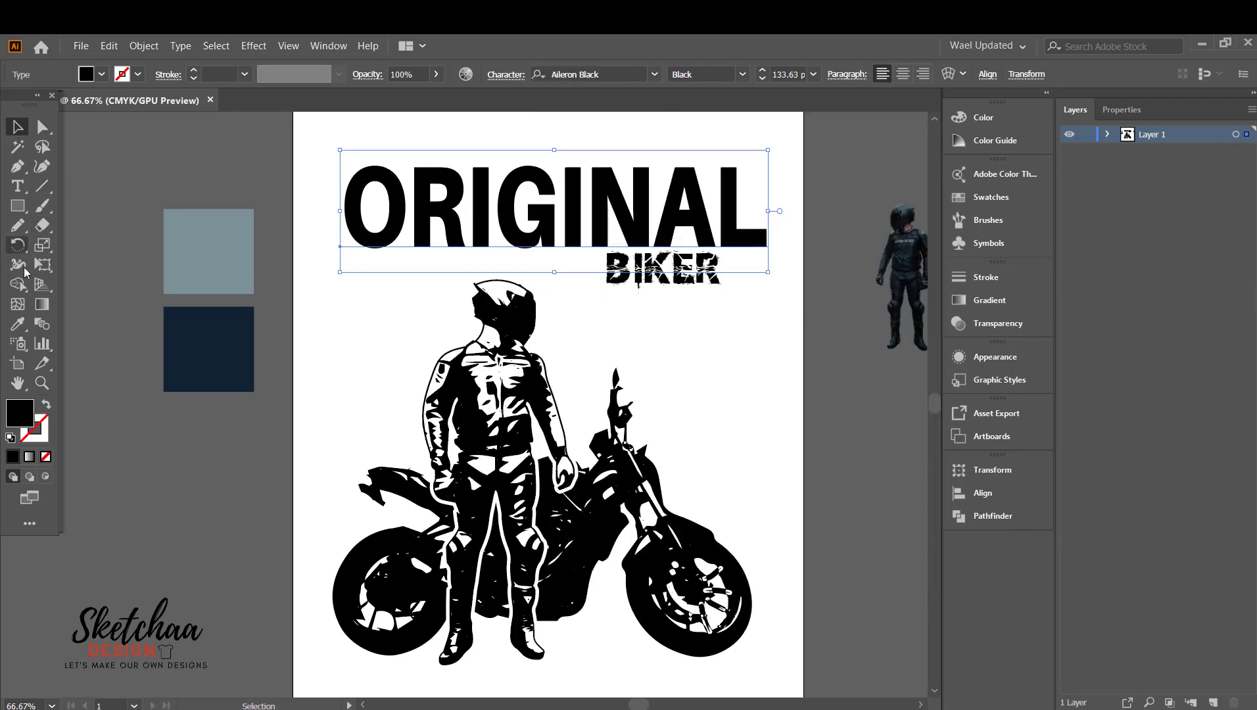
pyautogui.click(17, 325)
pyautogui.click(658, 266)
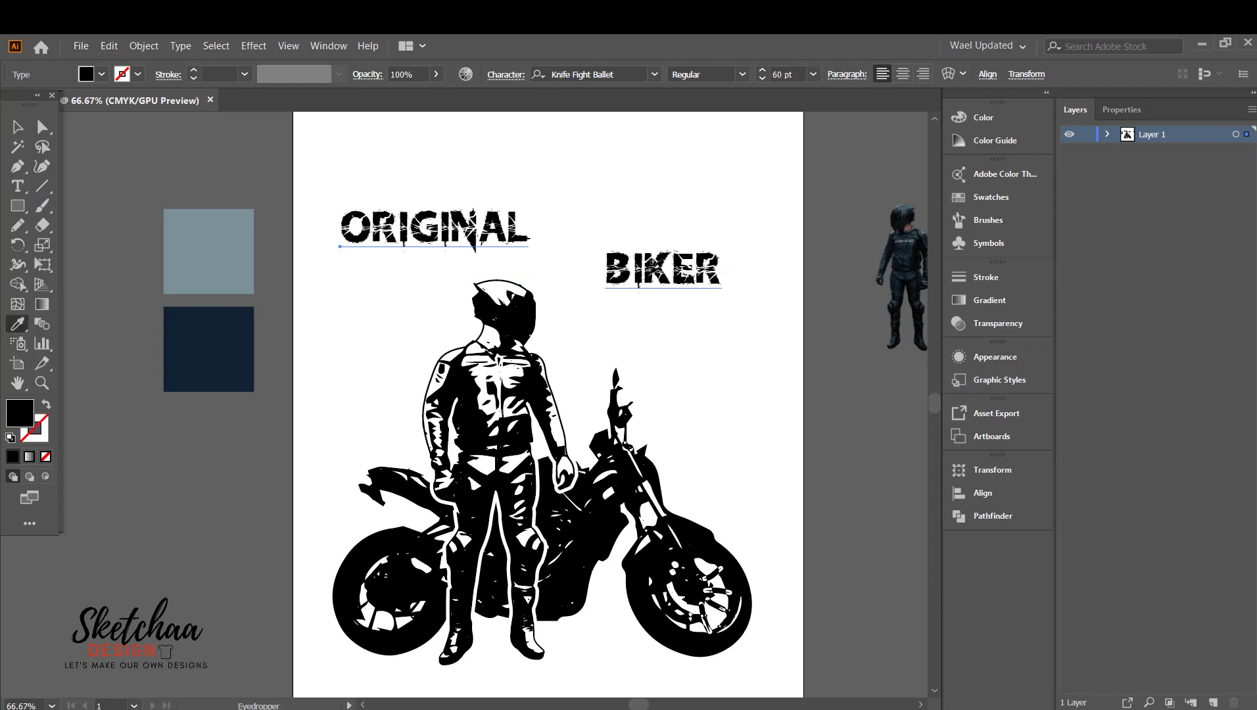
pyautogui.hotkey('ctrl', 'z')
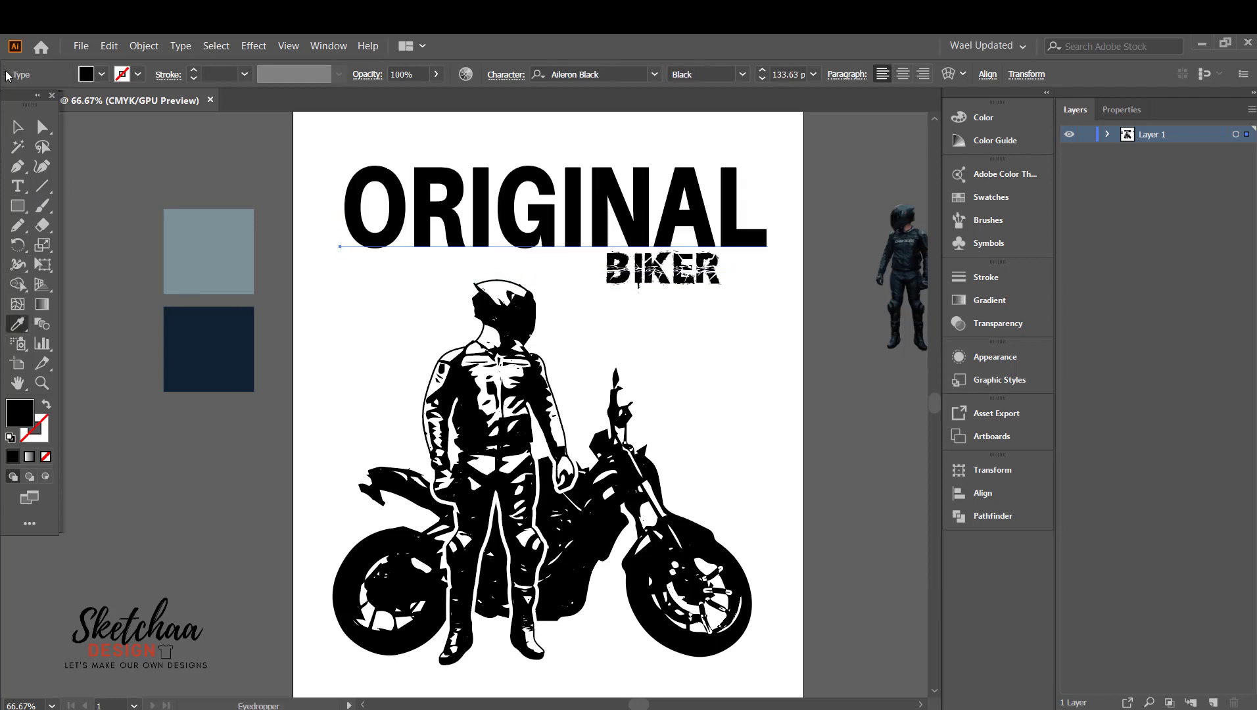
# Step: Move BIKER so its right end lines up with the last letter of ORIGINAL
pyautogui.press('v')
pyautogui.moveTo(723, 287); pyautogui.dragTo(754, 284)
pyautogui.click(821, 279)
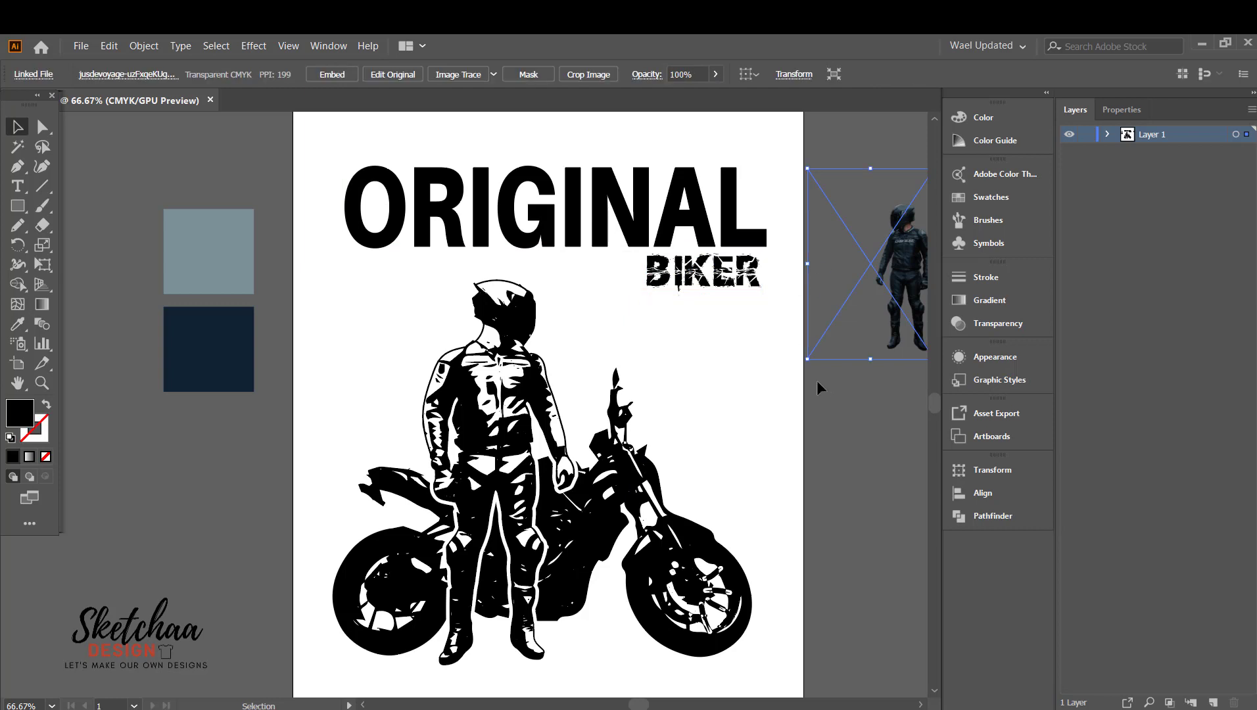
pyautogui.click(816, 380)
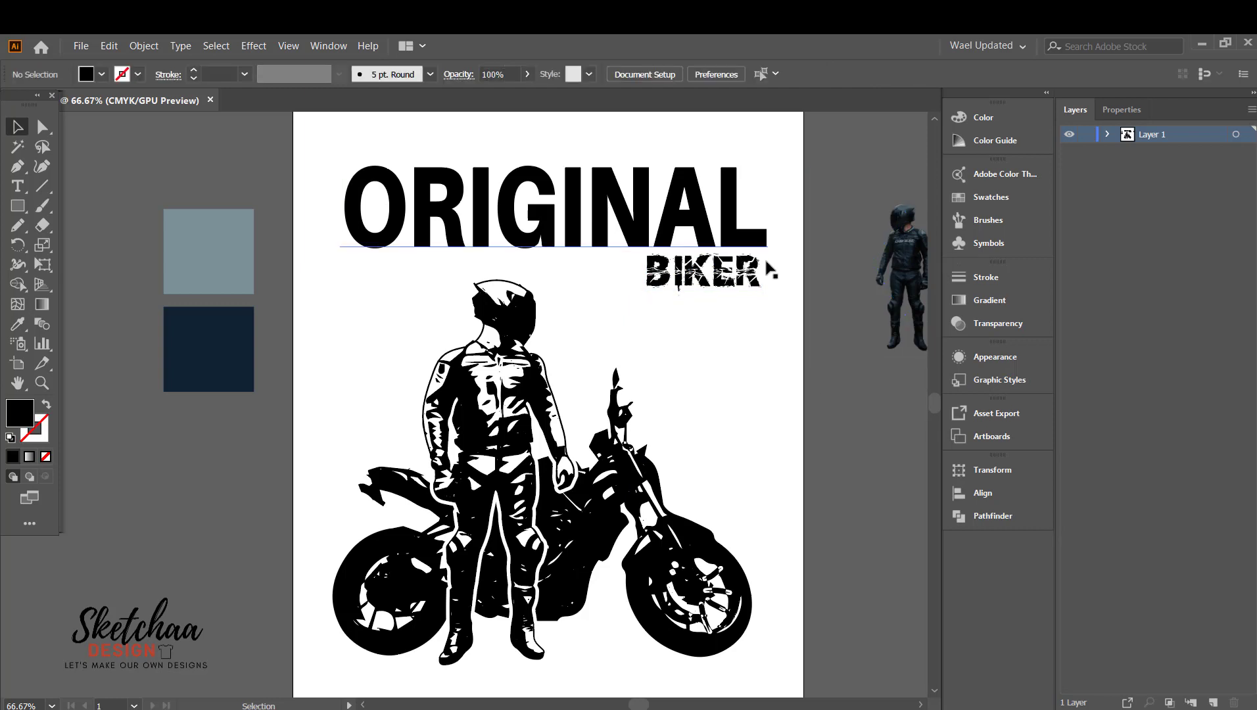
# Step: Select the motorcyclist and motorcycle artwork and group them together
pyautogui.moveTo(741, 380); pyautogui.dragTo(358, 648)
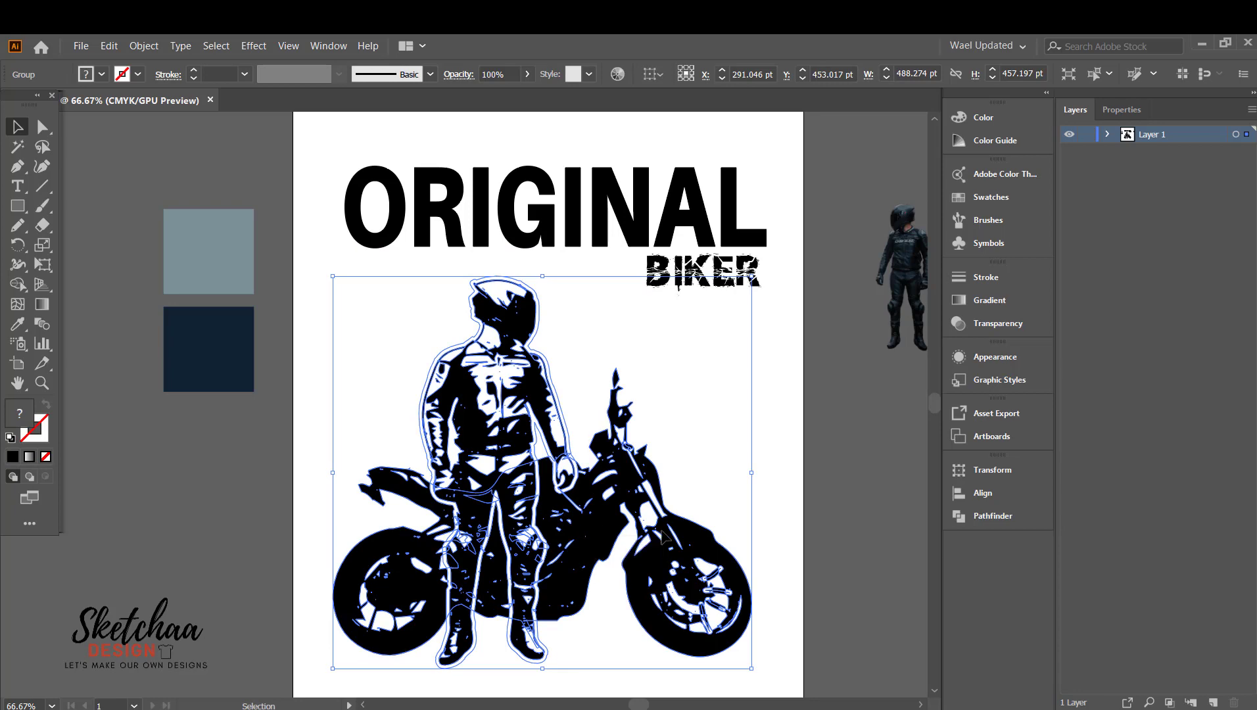
pyautogui.click(826, 503)
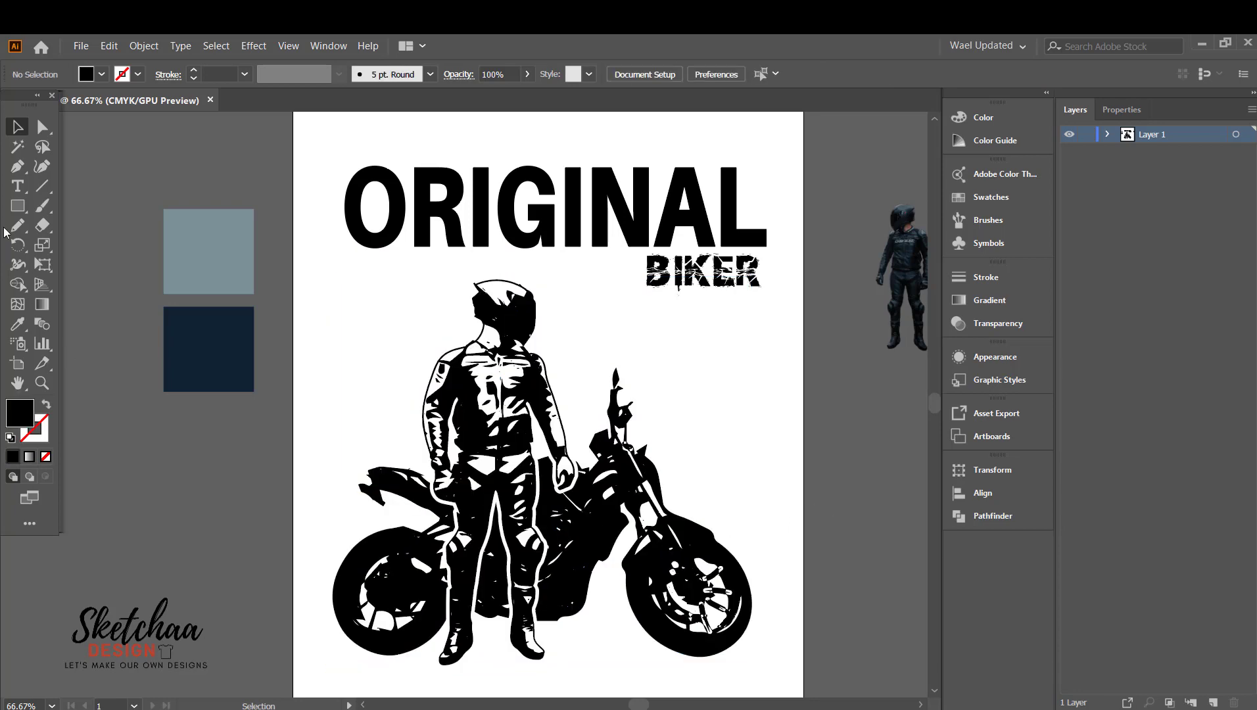
# Step: Add an "8" as a new text object beside the motorcyclist, set it to 300 pt and reposition it
pyautogui.click(20, 188)
pyautogui.click(352, 363)
pyautogui.write('S')
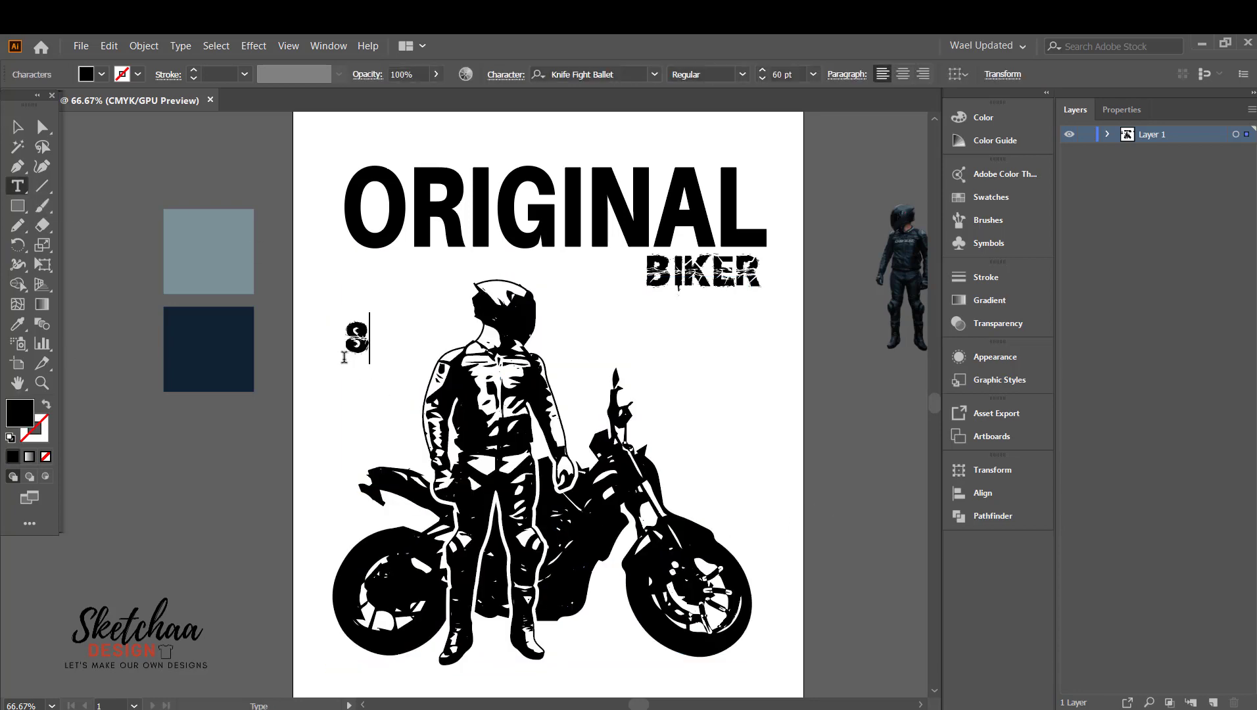
pyautogui.click(18, 127)
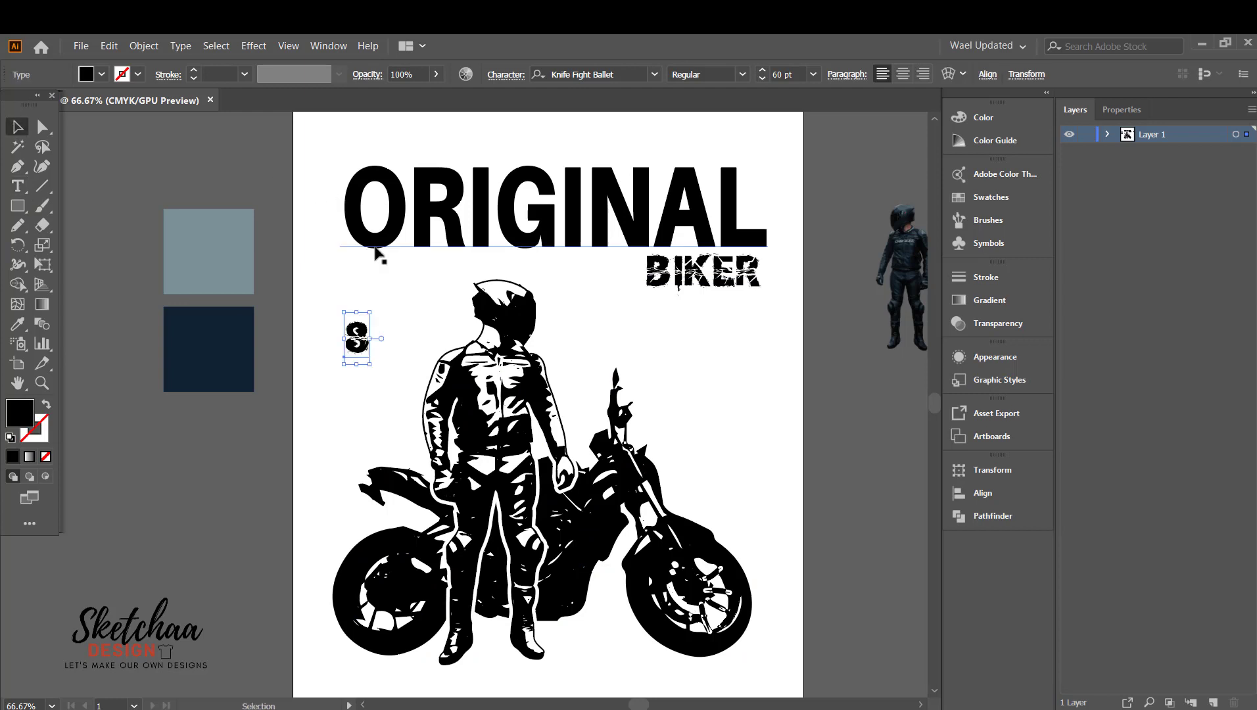
pyautogui.doubleClick(787, 72)
pyautogui.press('Return')
pyautogui.moveTo(454, 299); pyautogui.dragTo(444, 365)
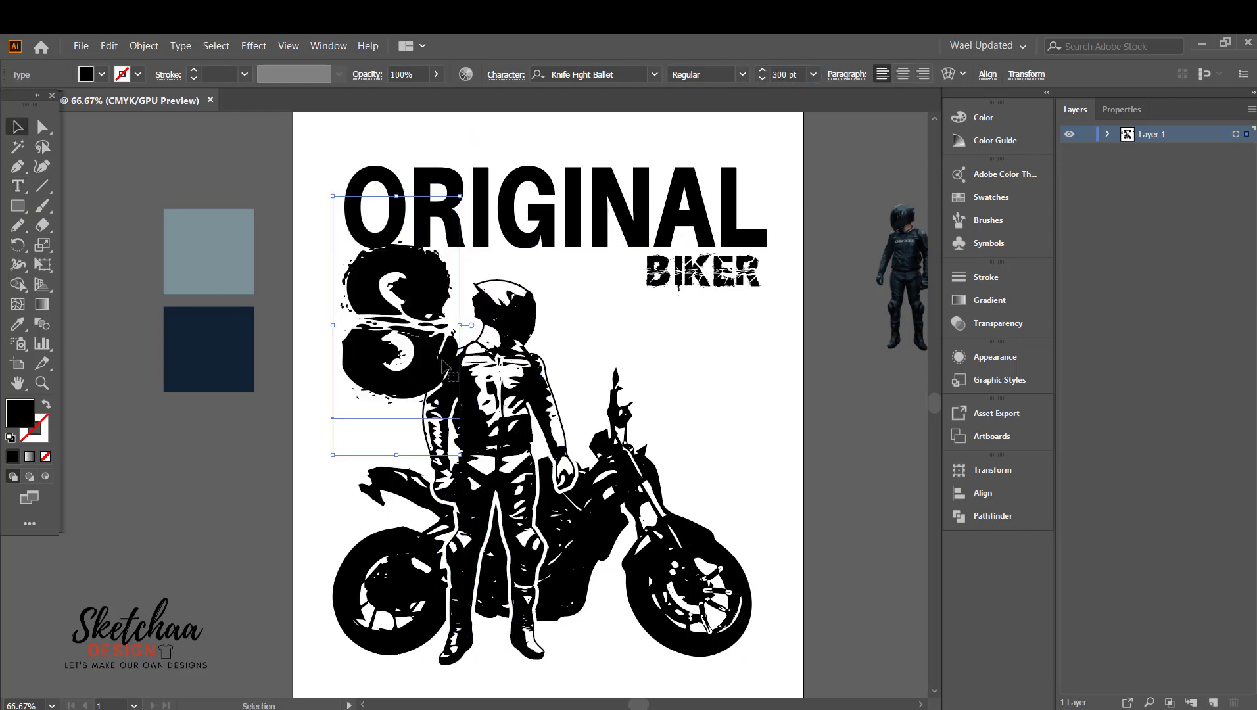
# Step: Set the 8 in the Impact font, place it under ORIGINAL and enlarge it to about 593 pt
pyautogui.click(657, 75)
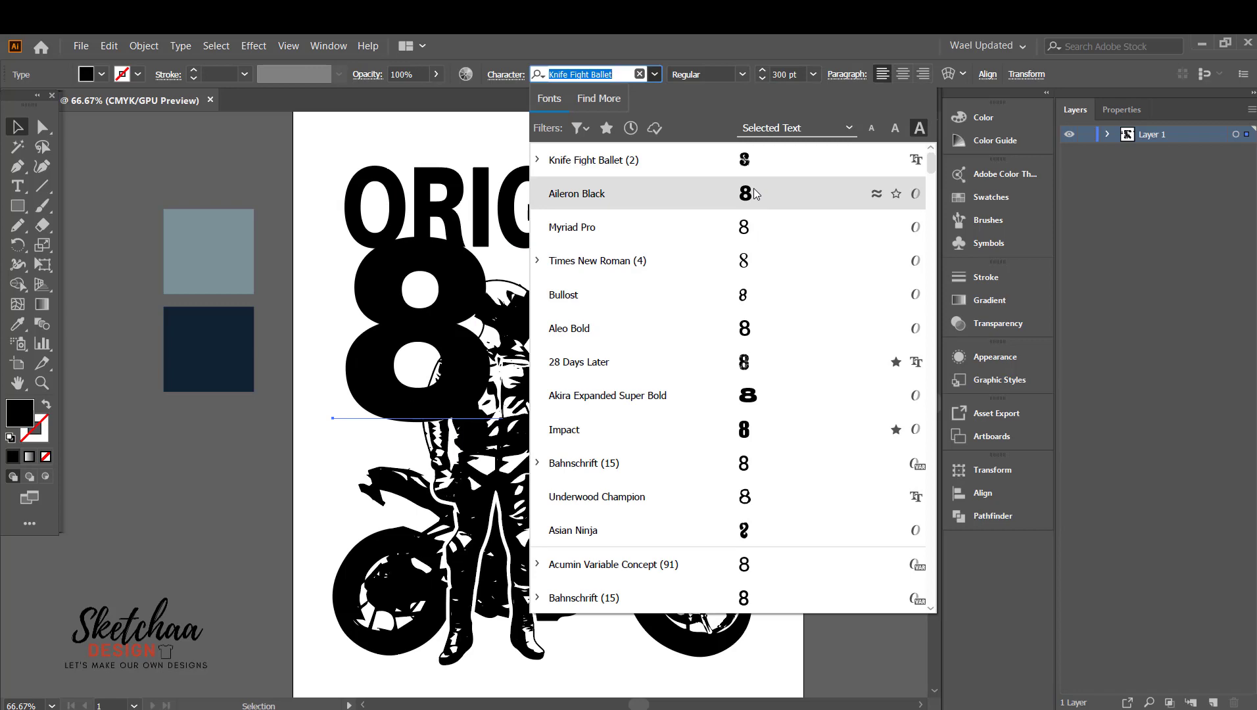
pyautogui.click(754, 430)
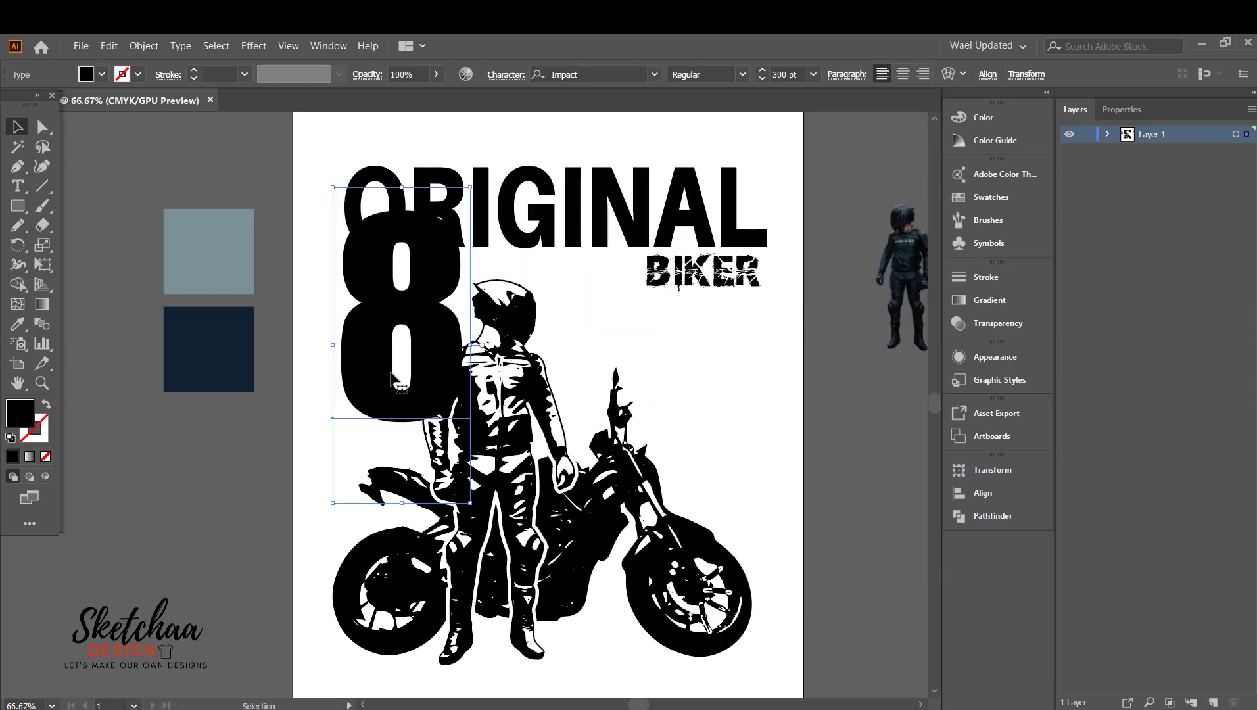
pyautogui.moveTo(393, 374); pyautogui.dragTo(389, 424)
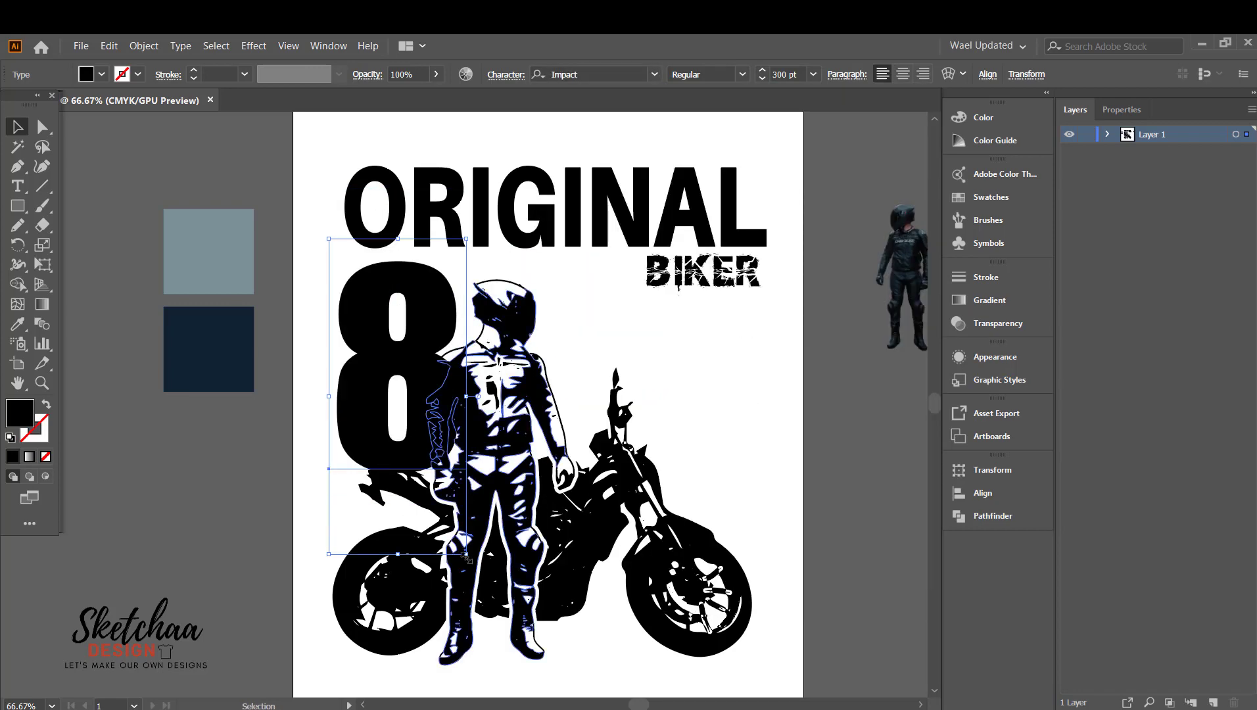
pyautogui.moveTo(467, 555); pyautogui.dragTo(600, 691)
# Step: Duplicate the large 8 beside the original and change the copy's text to "6"
pyautogui.moveTo(735, 199); pyautogui.dragTo(612, 366)
pyautogui.moveTo(416, 357); pyautogui.dragTo(628, 345)
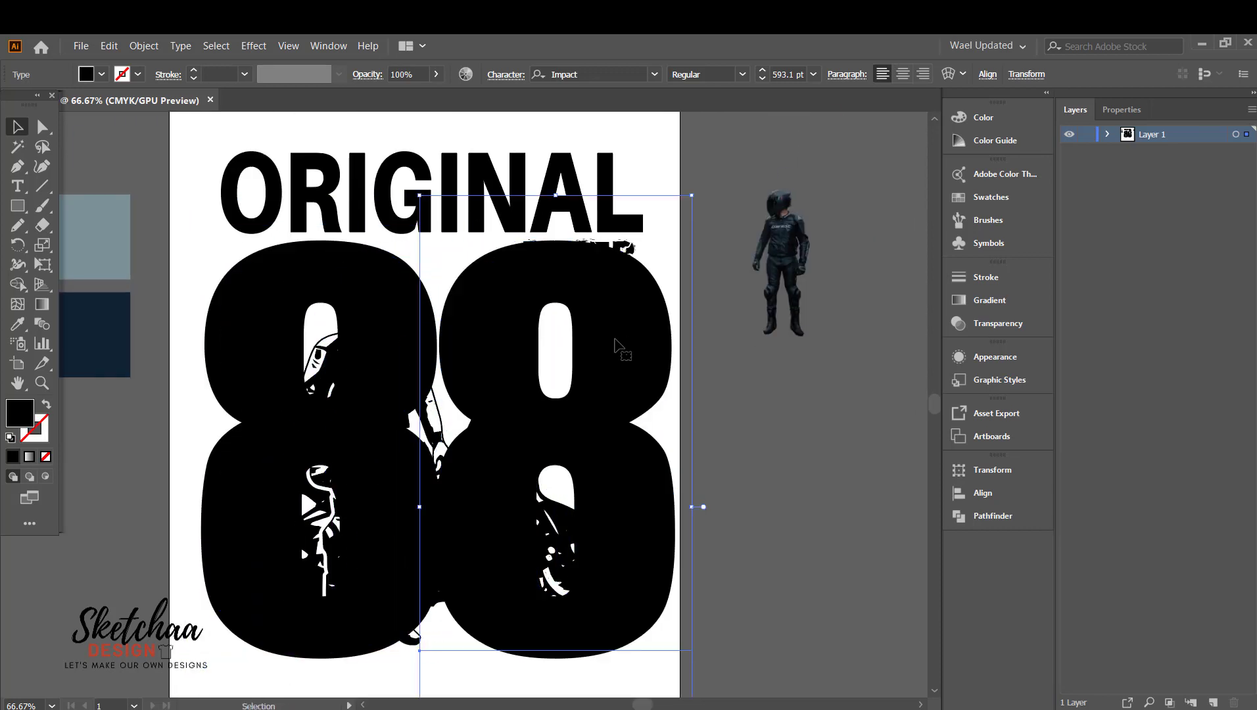
pyautogui.press('t')
pyautogui.click(598, 337)
pyautogui.press('BackSpace')
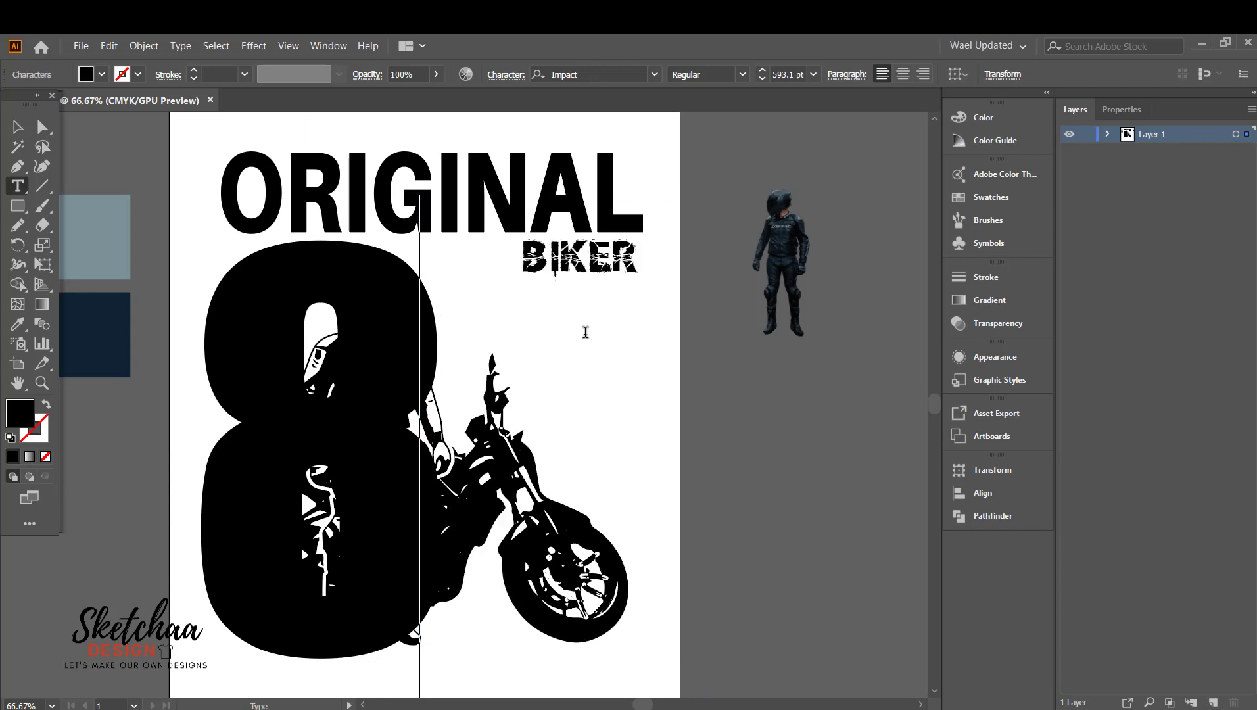
pyautogui.write('6')
pyautogui.press('Escape')
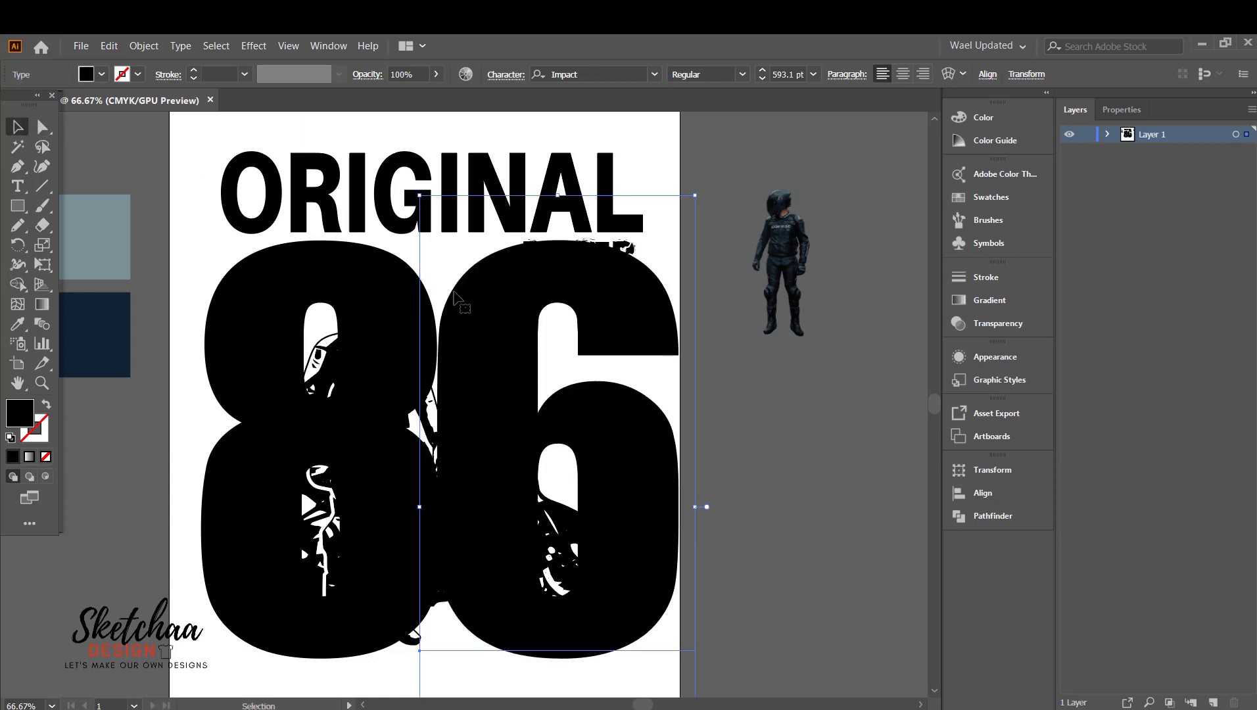
# Step: Convert the 8 and 6 to outlines and fill them with the grey-blue sample square's colour using the Eyedropper
pyautogui.rightClick(389, 315)
pyautogui.click(438, 413)
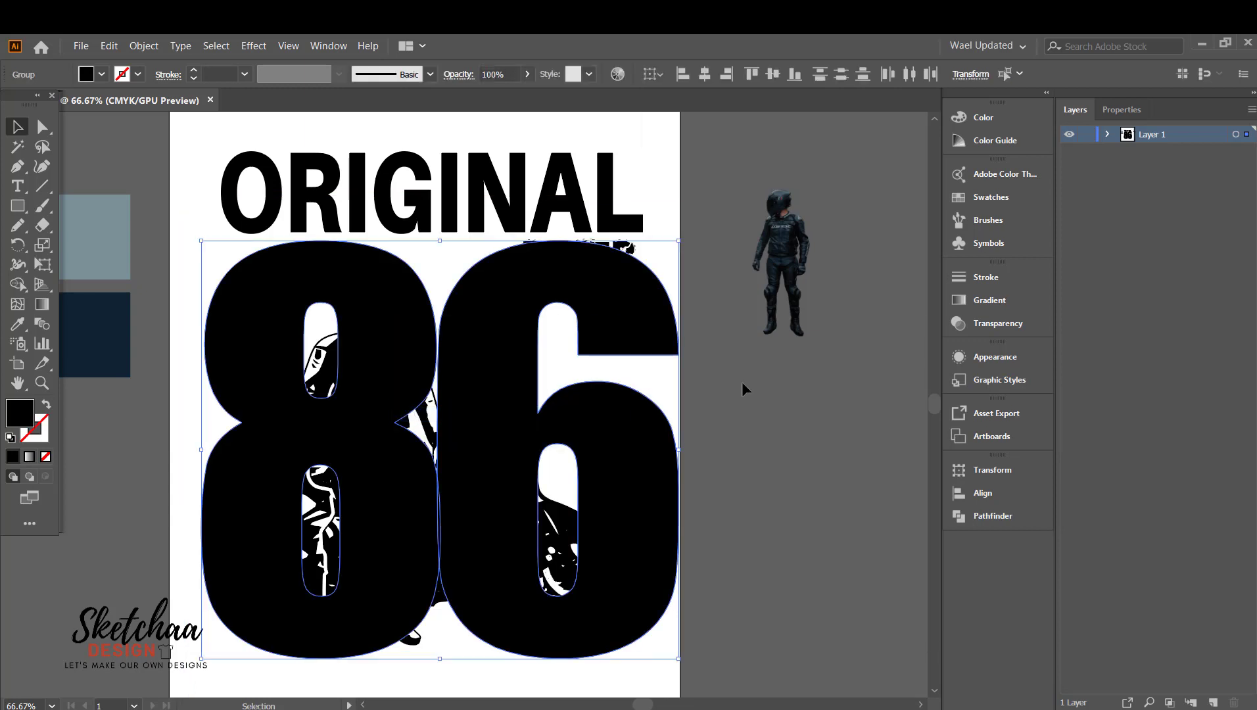
pyautogui.click(12, 324)
pyautogui.click(107, 241)
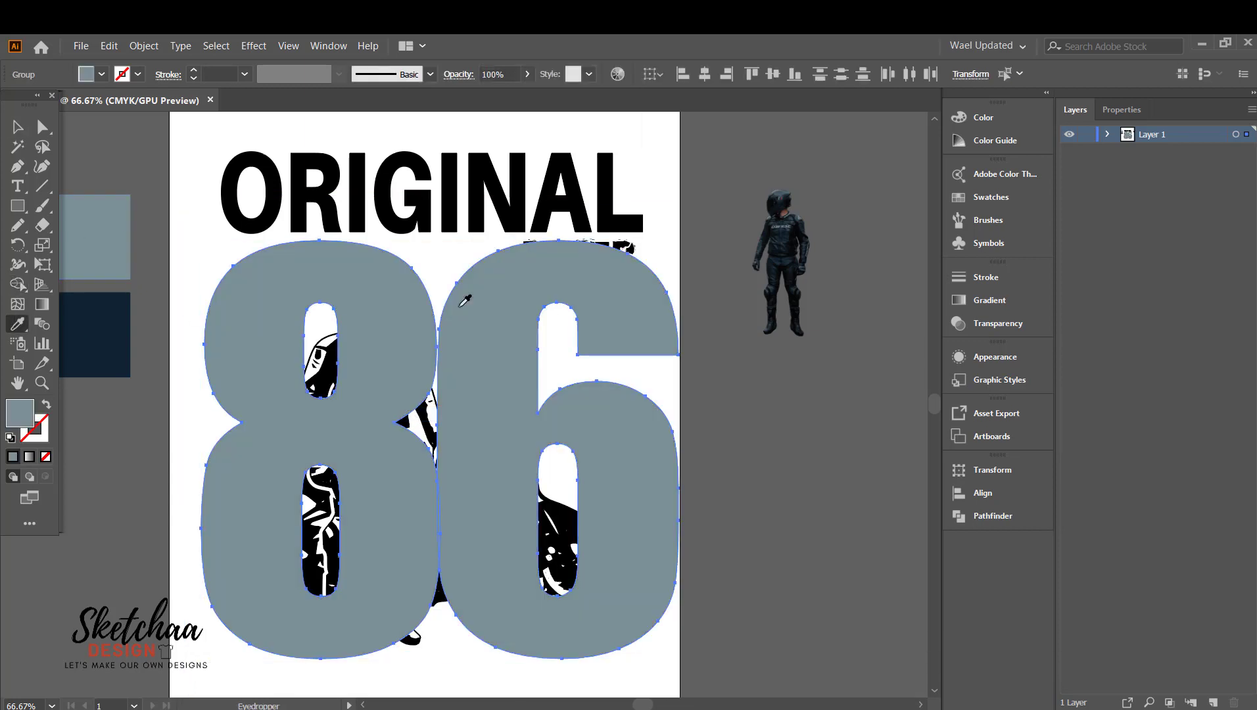
# Step: Send the grey-blue 8 and 6 behind the motorcyclist, the motorcycle and the title text
pyautogui.click(33, 135)
pyautogui.click(740, 409)
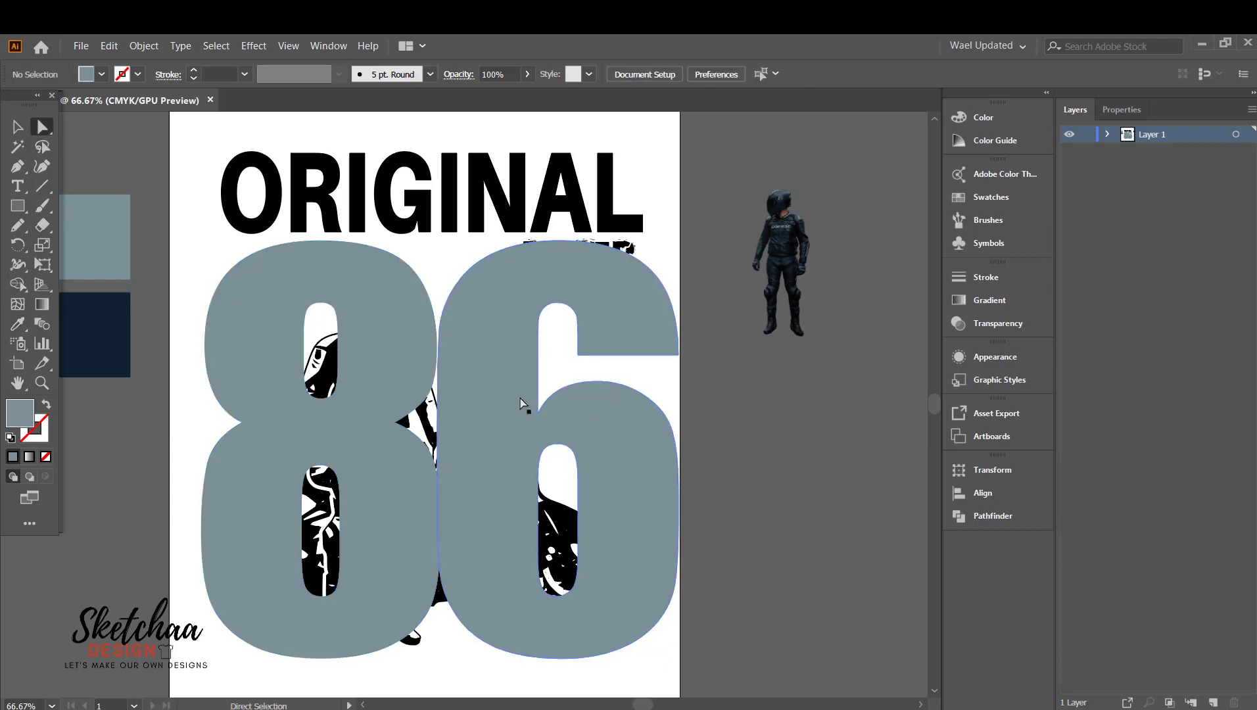
pyautogui.click(518, 395)
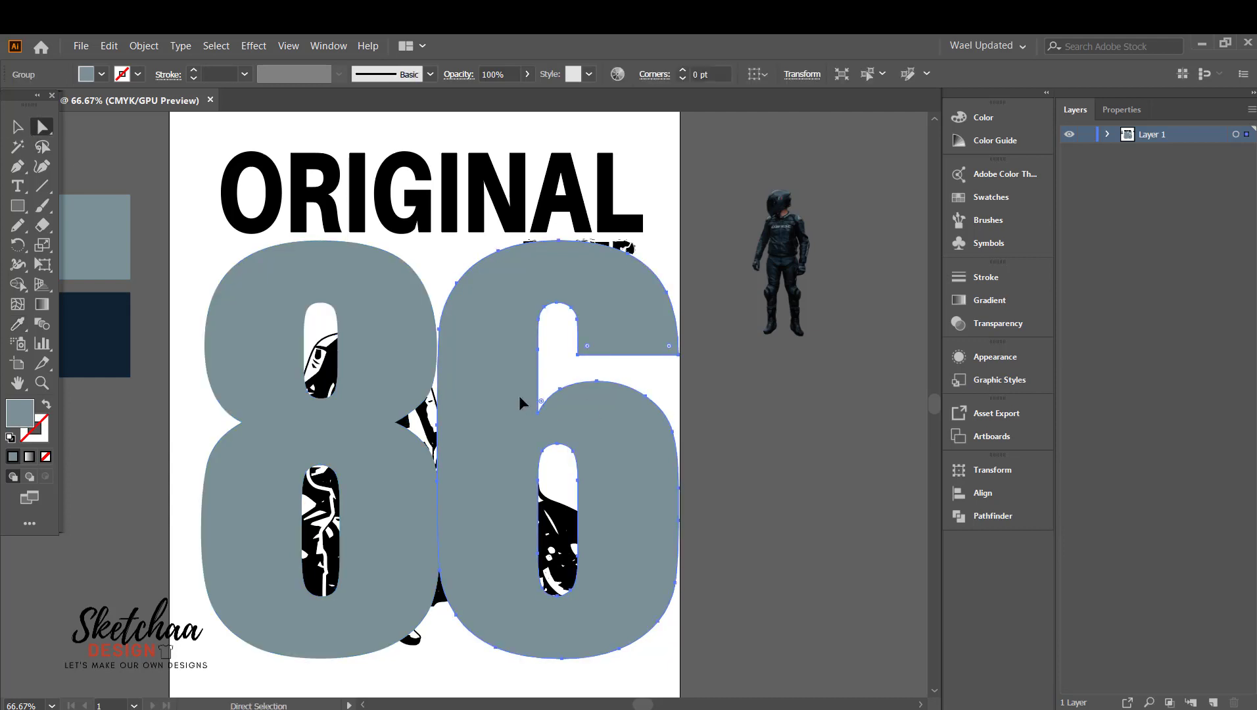
pyautogui.rightClick(407, 383)
pyautogui.moveTo(529, 543)
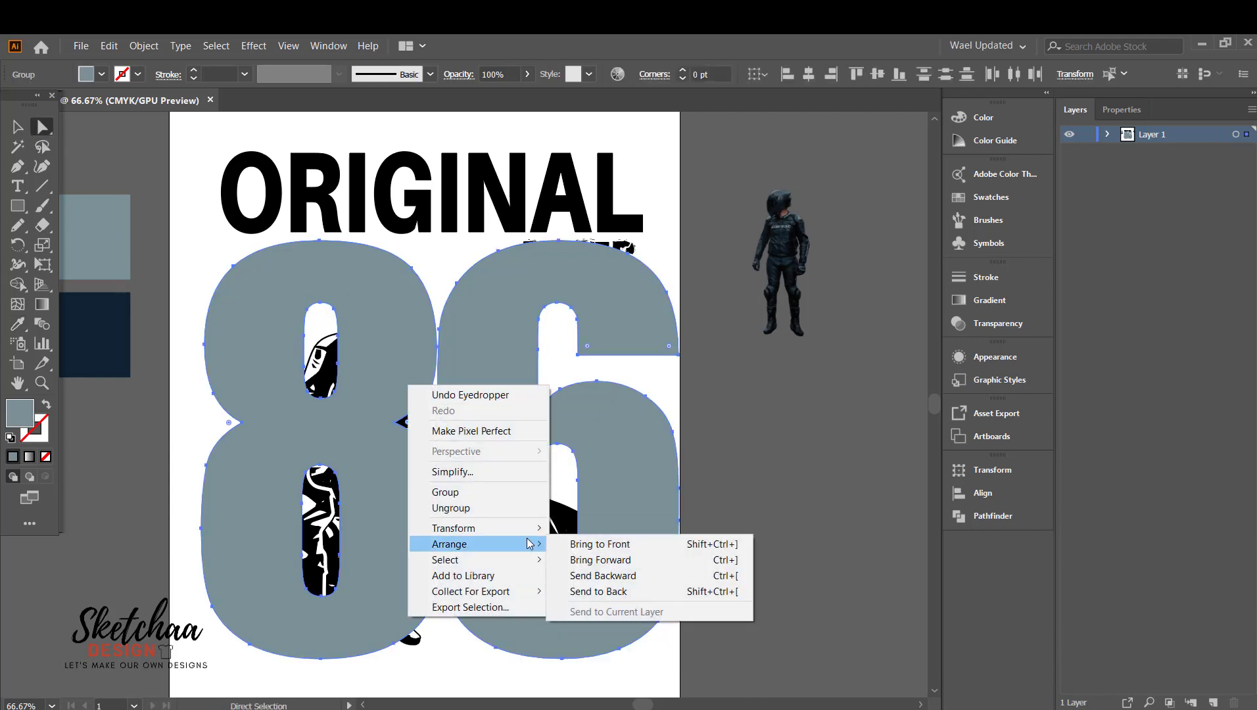
pyautogui.click(602, 576)
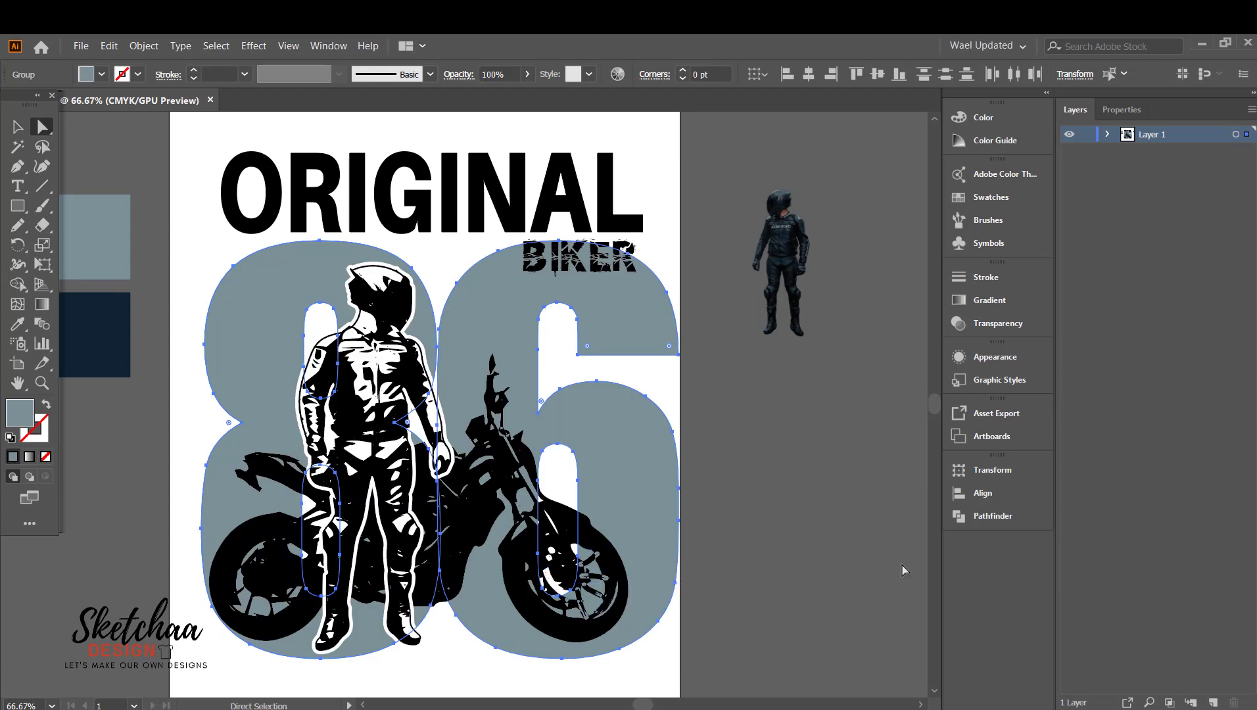
pyautogui.click(788, 464)
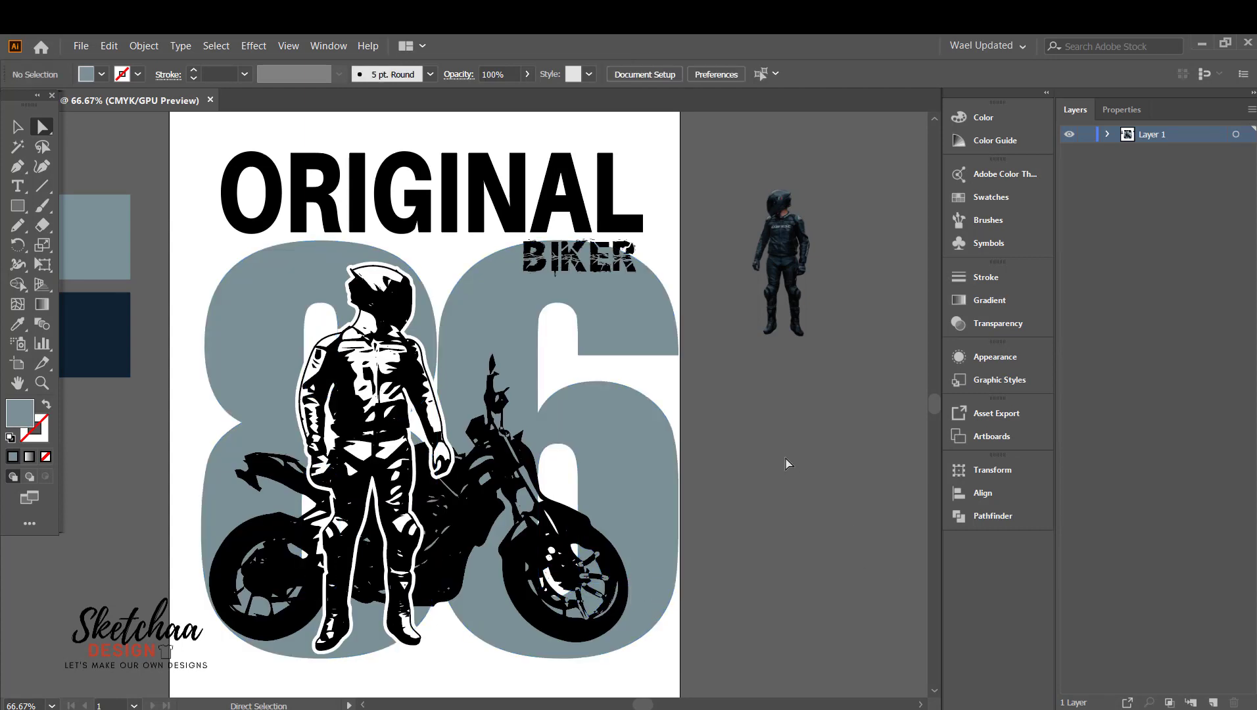
# Step: Move only the motorcycle slightly down within the artwork group
pyautogui.click(526, 469)
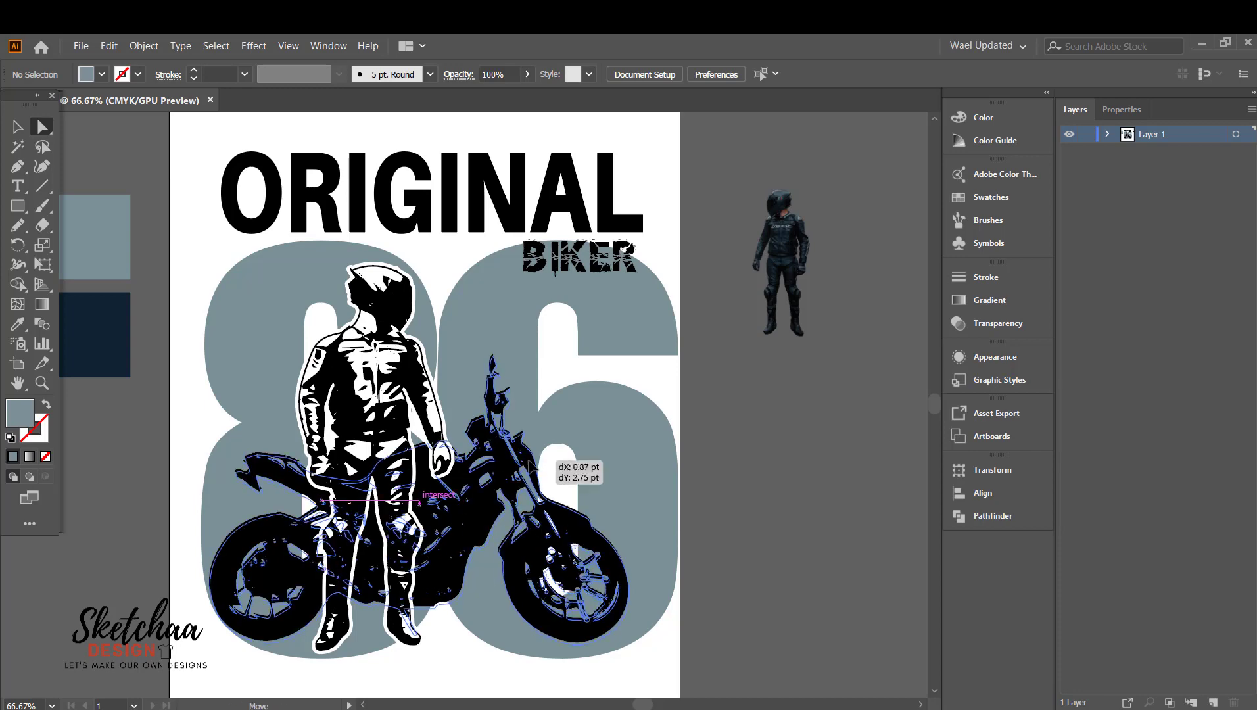
pyautogui.click(772, 458)
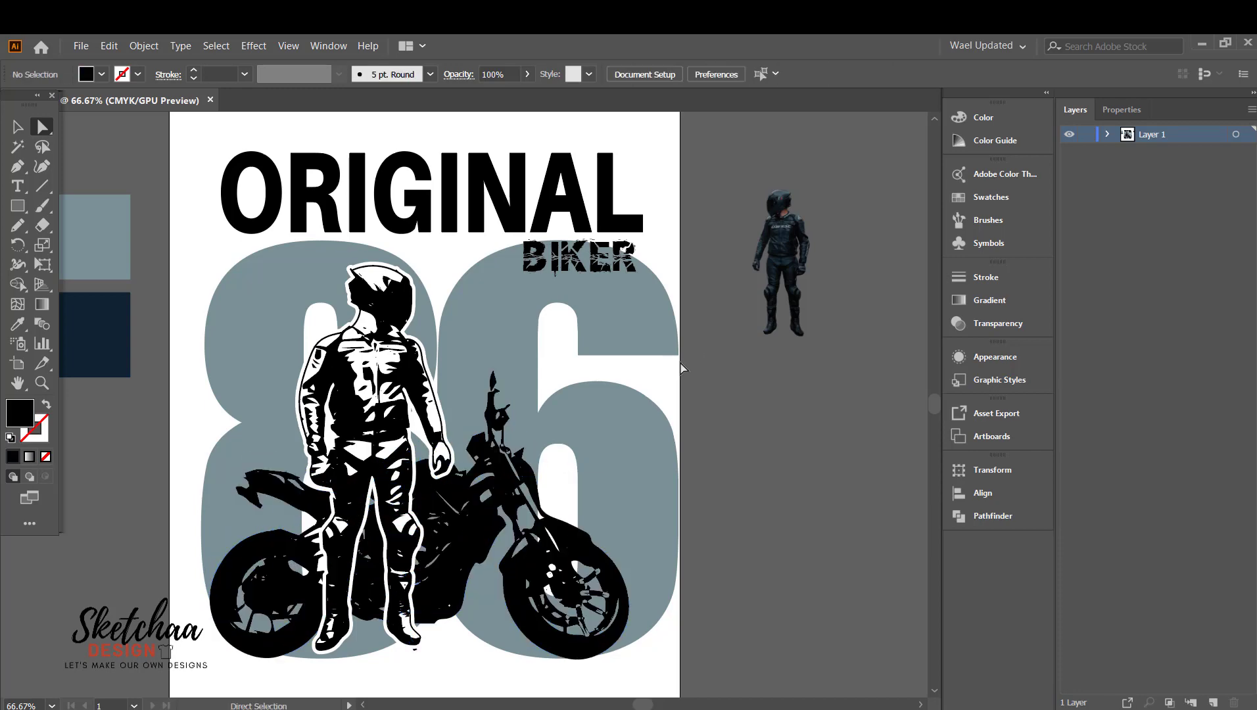
# Step: Scale down the 6 and the 8 slightly, opening a narrow gap between the two digits
pyautogui.click(519, 369)
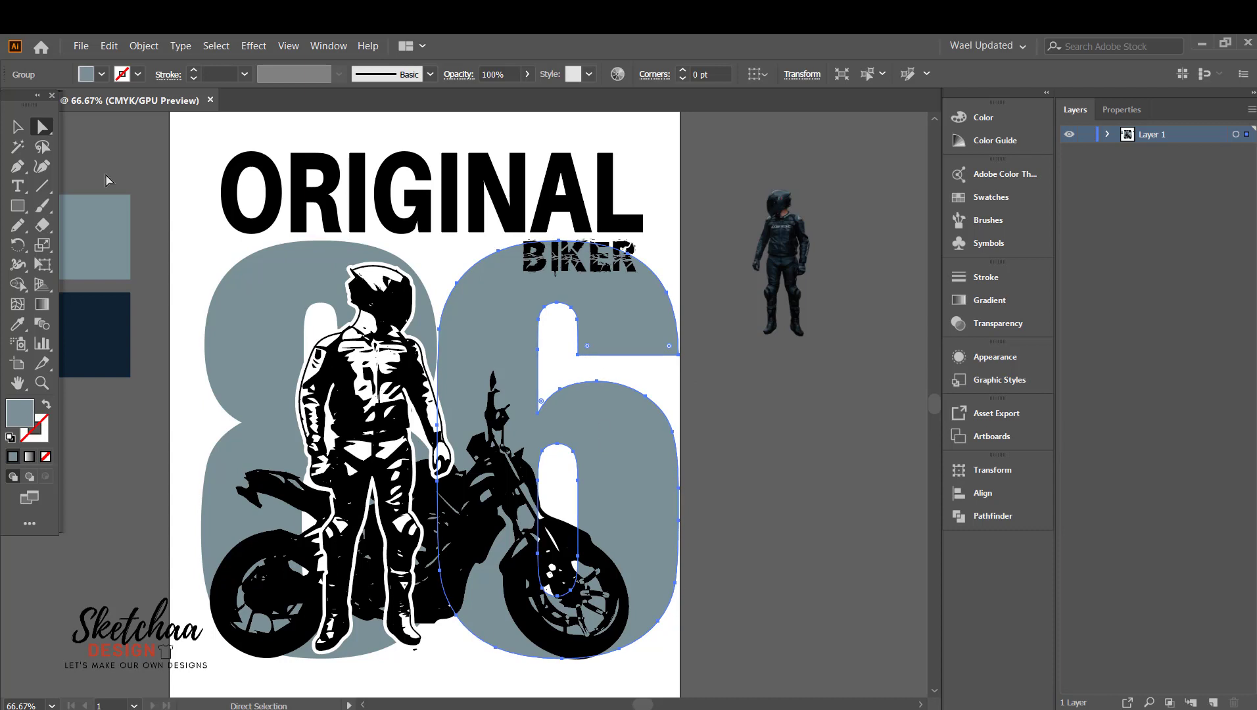
pyautogui.press('v')
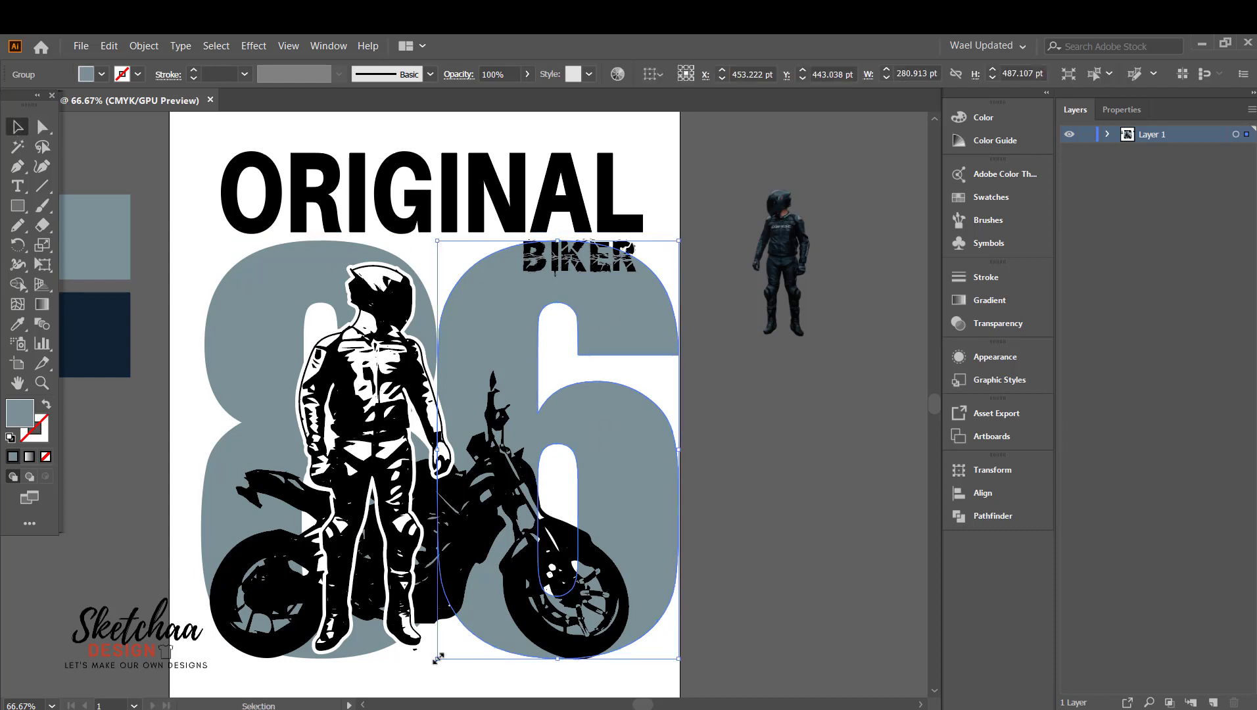
pyautogui.moveTo(439, 658)
pyautogui.mouseDown()
pyautogui.moveTo(457, 631)
pyautogui.moveTo(431, 635)
pyautogui.moveTo(433, 654)
pyautogui.mouseUp()
pyautogui.click(261, 315)
pyautogui.click(742, 432)
pyautogui.scroll(-1, 740, 430)
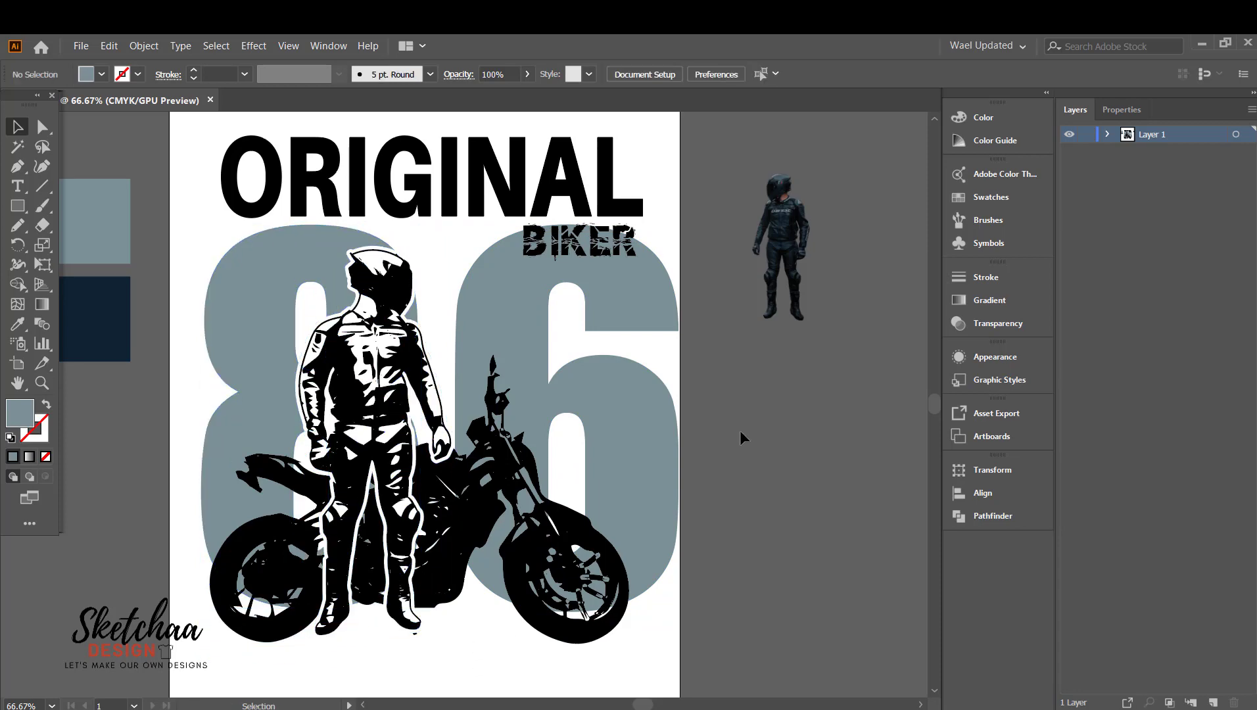
# Step: Ungroup the motorcyclist and motorcycle artwork
pyautogui.click(526, 438)
pyautogui.rightClick(496, 453)
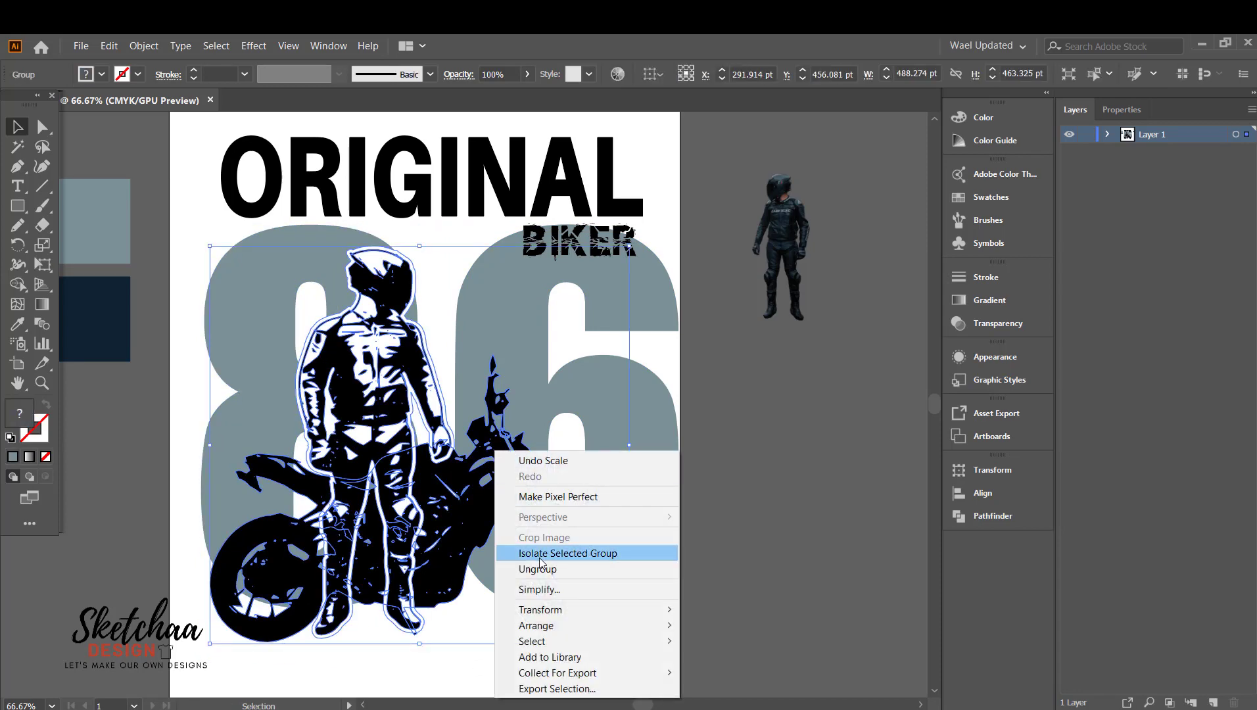
pyautogui.click(538, 569)
pyautogui.click(715, 525)
# Step: Offset the motorcycle's path by 1 pt with round joins
pyautogui.click(483, 510)
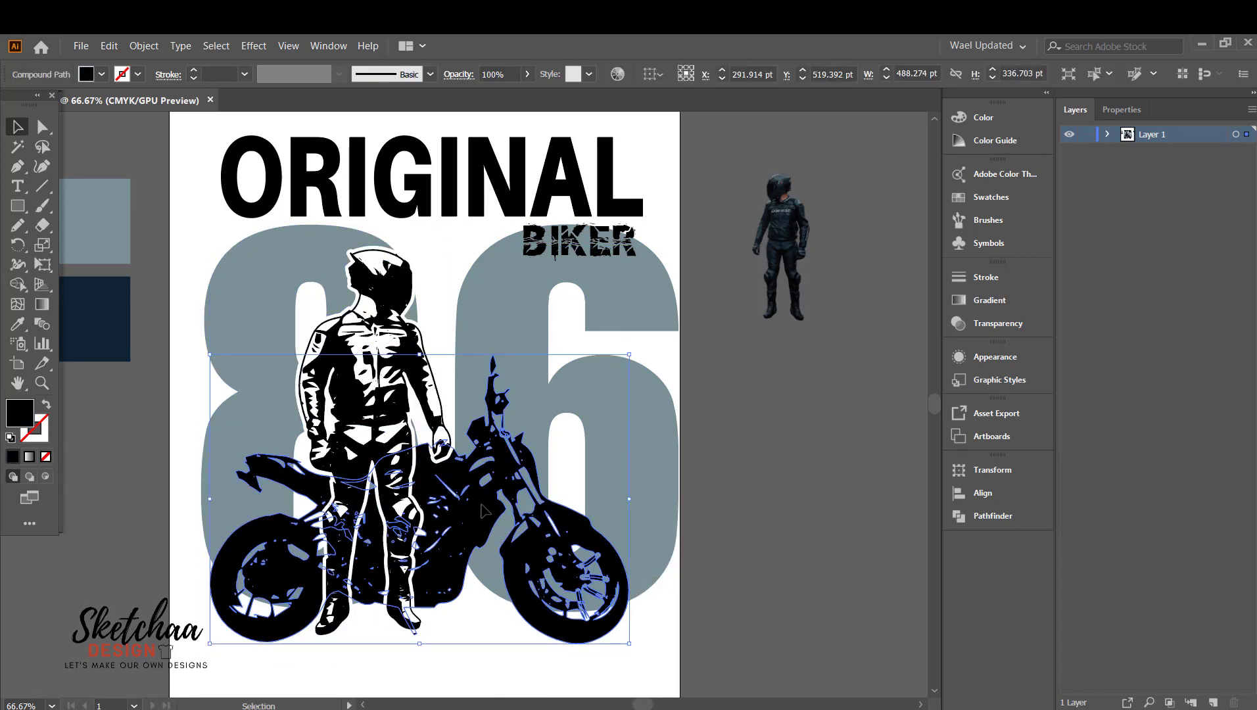
pyautogui.click(144, 45)
pyautogui.moveTo(244, 385)
pyautogui.click(403, 451)
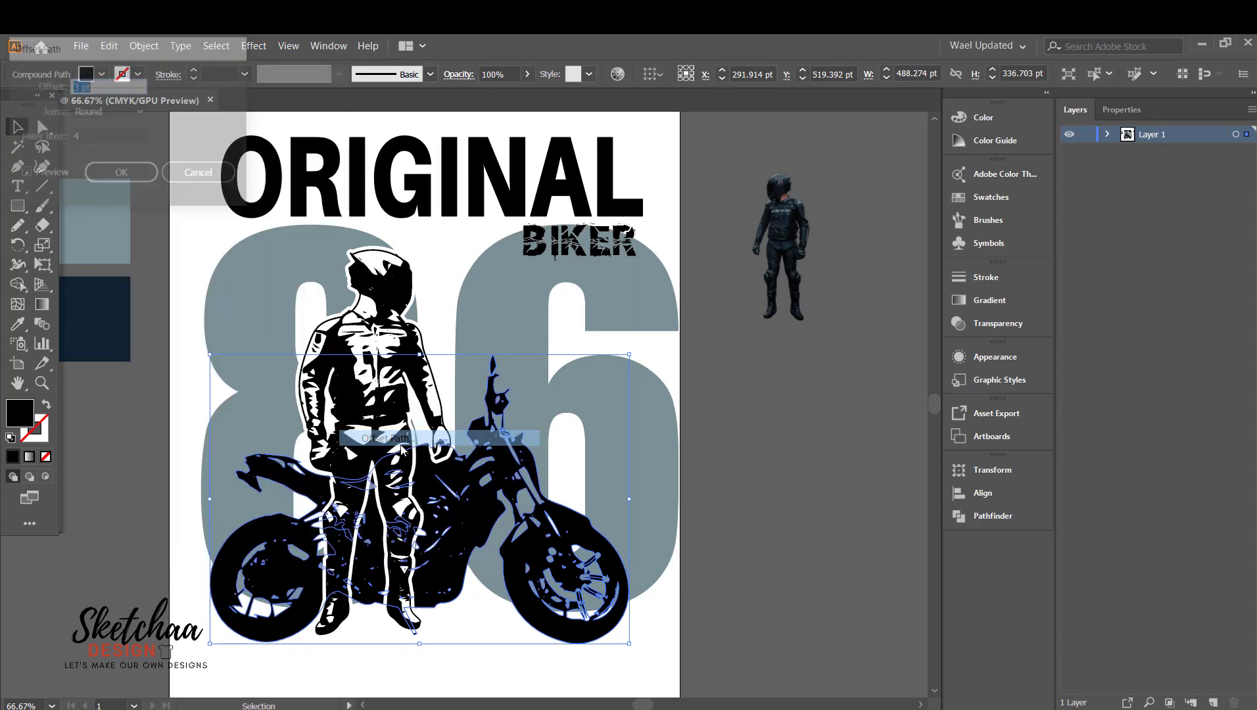
pyautogui.click(23, 173)
pyautogui.click(116, 89)
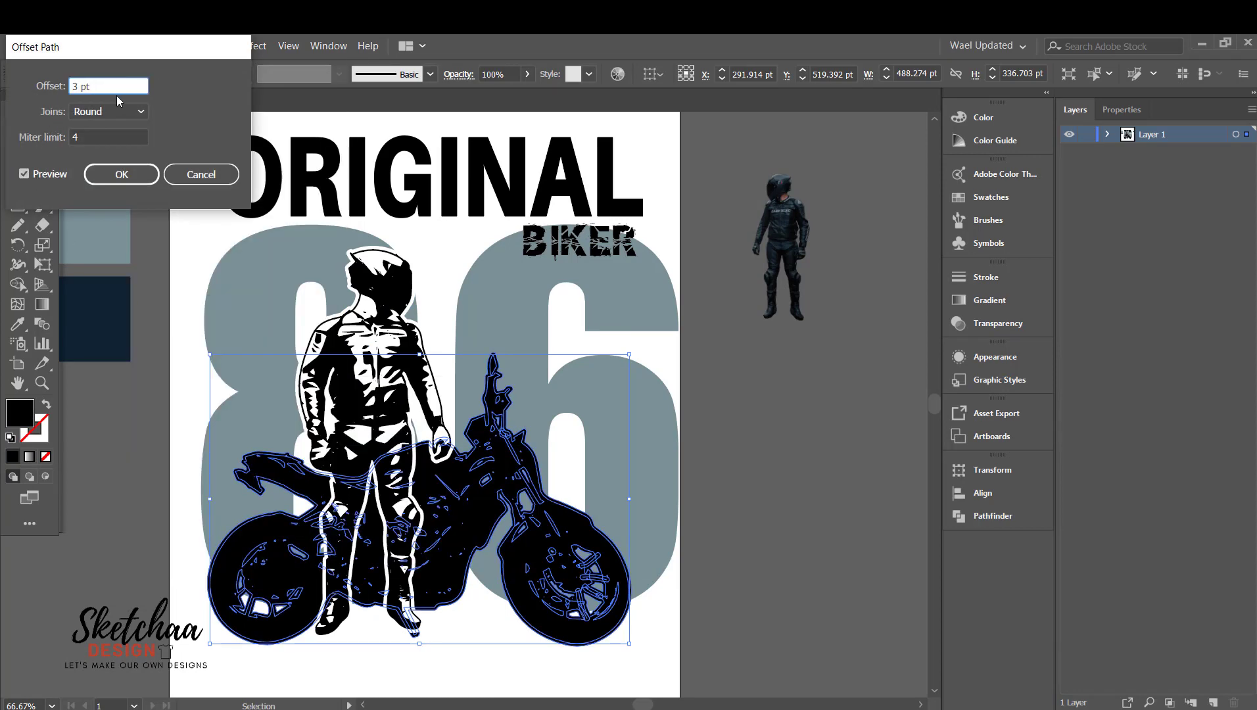
pyautogui.press('Down')
pyautogui.press('Down')
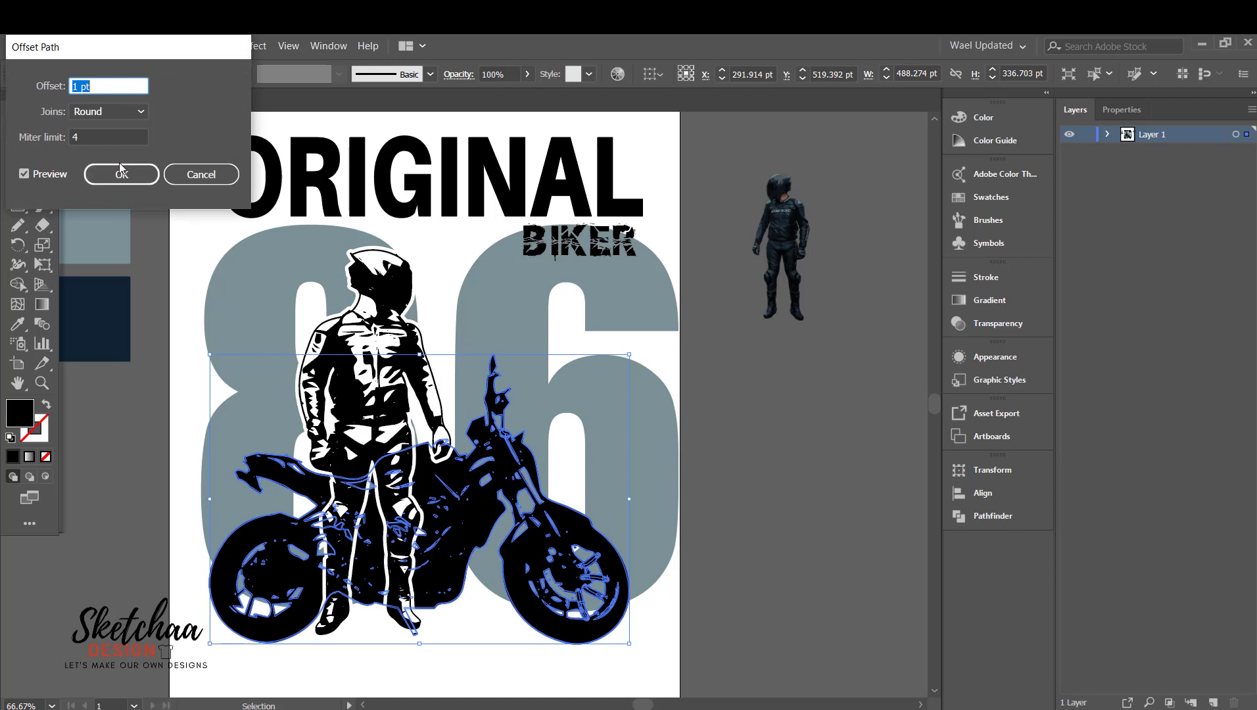
pyautogui.click(121, 174)
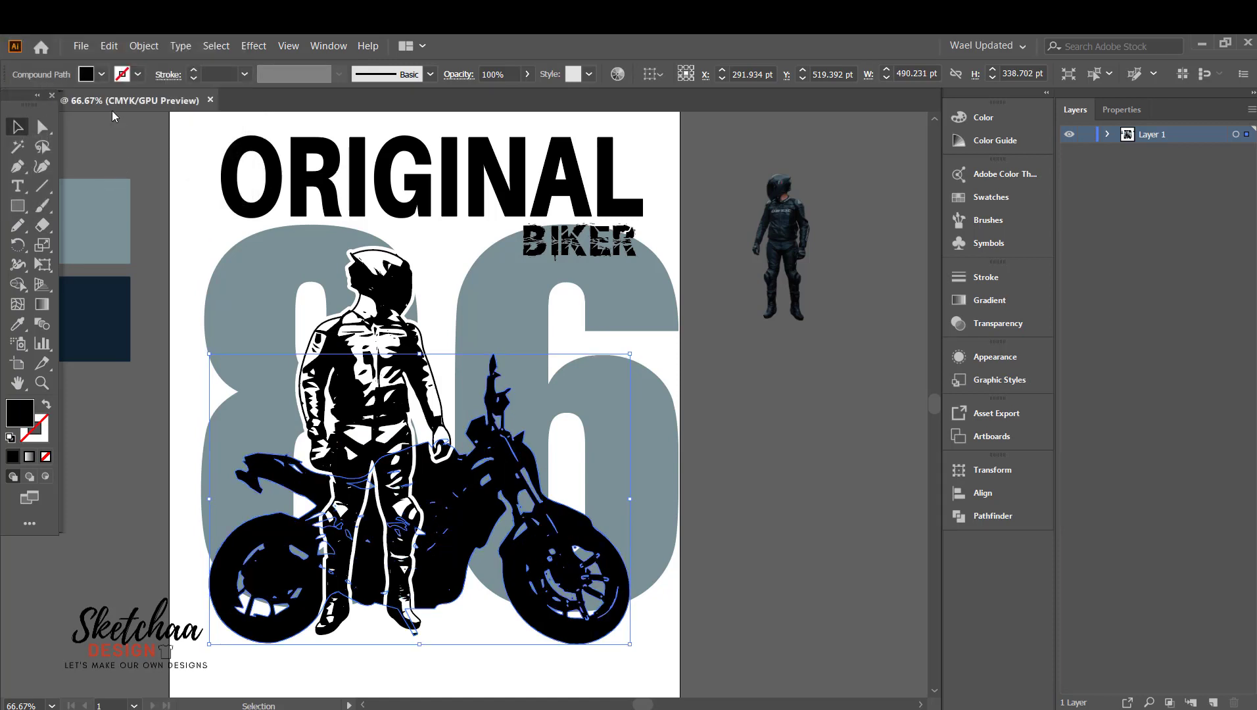
# Step: Fill the motorcycle's offset path with white as an outline against the digits
pyautogui.click(85, 74)
pyautogui.click(34, 102)
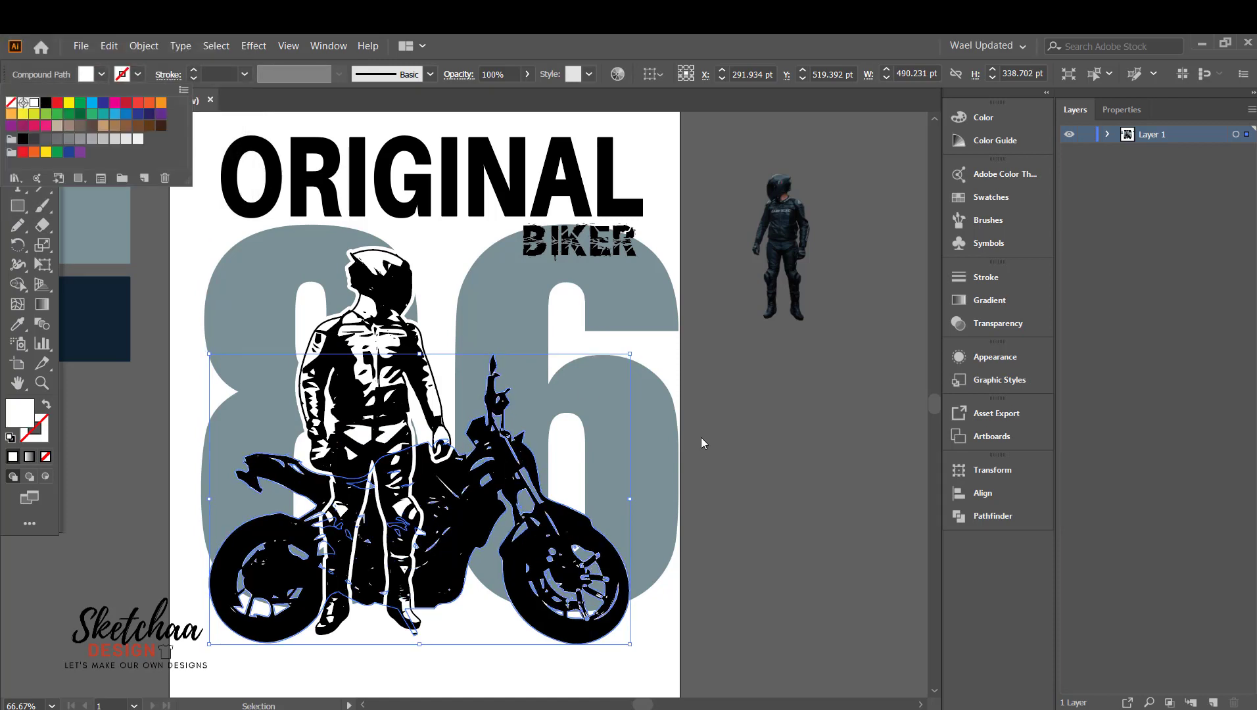
pyautogui.click(752, 440)
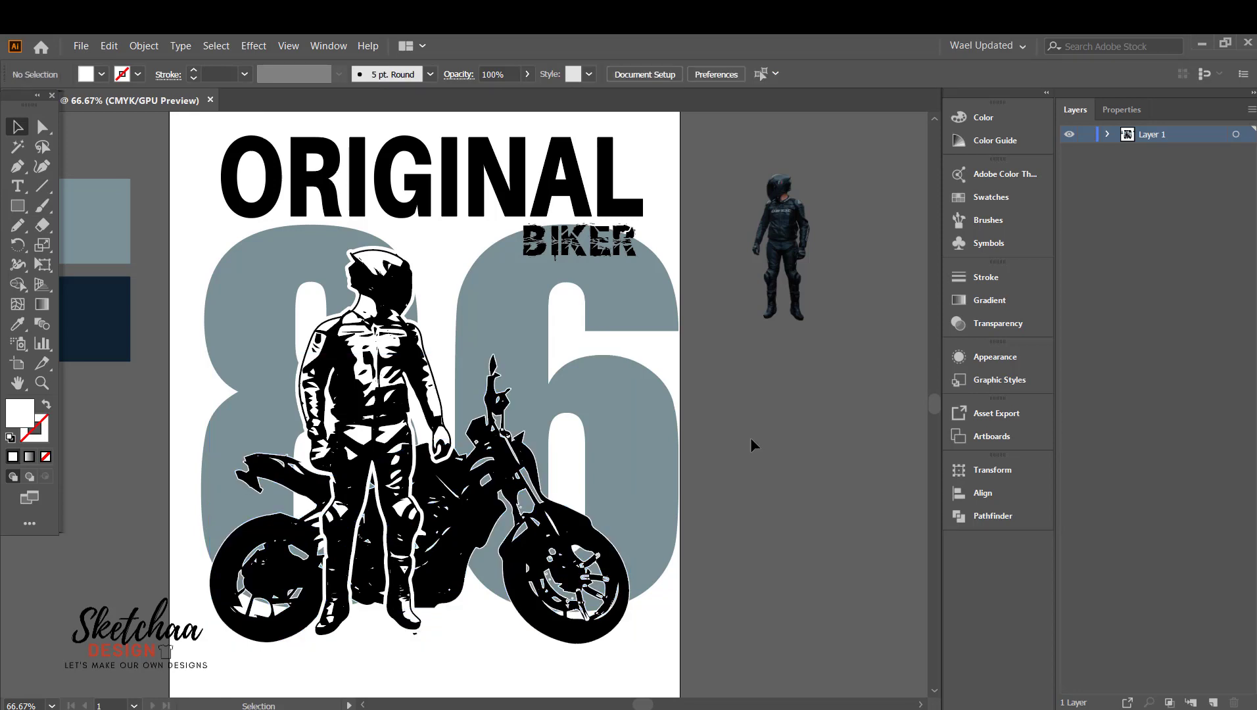
# Step: Delete the motorcyclist's white backing shape and offset the black figure's path by 1 pt with round joins
pyautogui.click(428, 522)
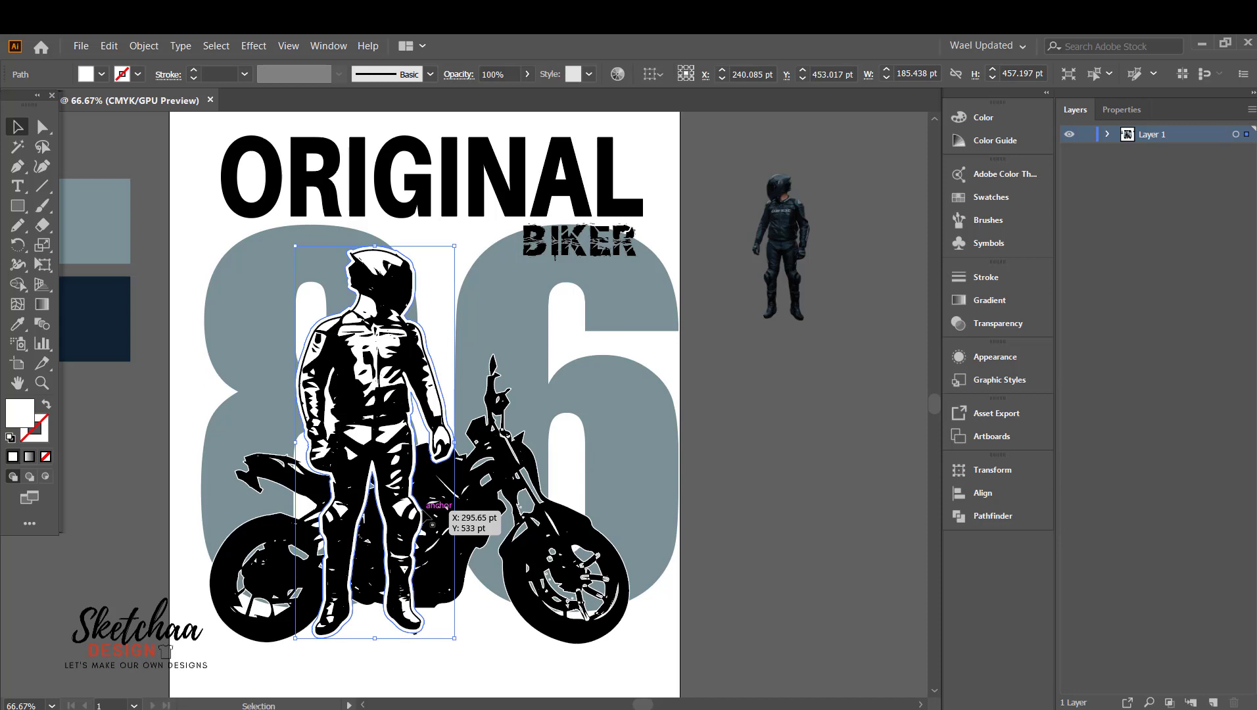
pyautogui.press('Delete')
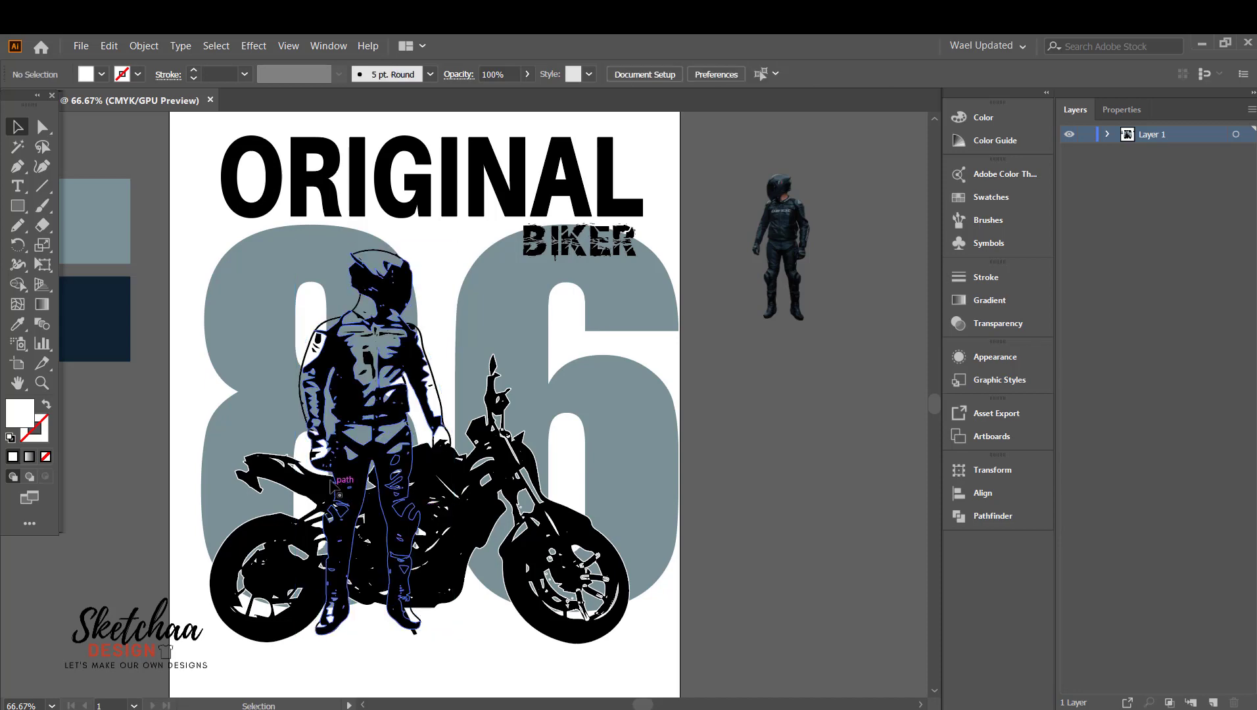
pyautogui.click(424, 371)
pyautogui.click(144, 45)
pyautogui.moveTo(316, 386)
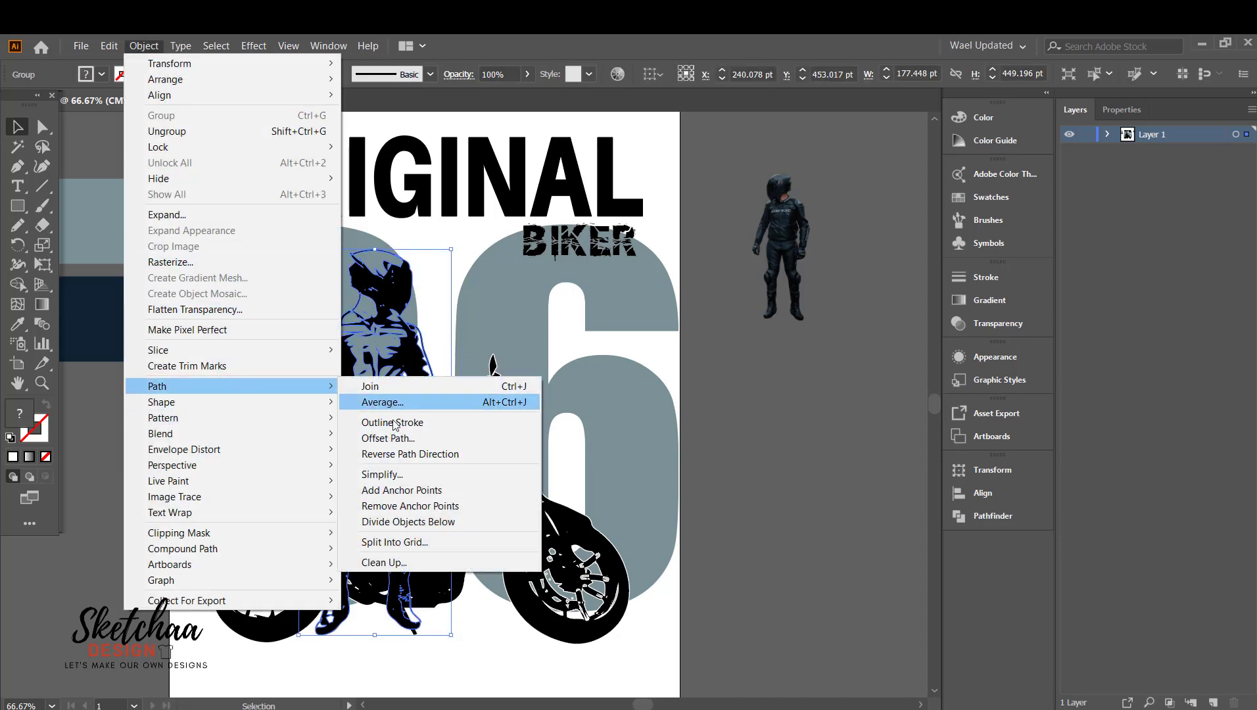
pyautogui.click(389, 435)
pyautogui.click(23, 174)
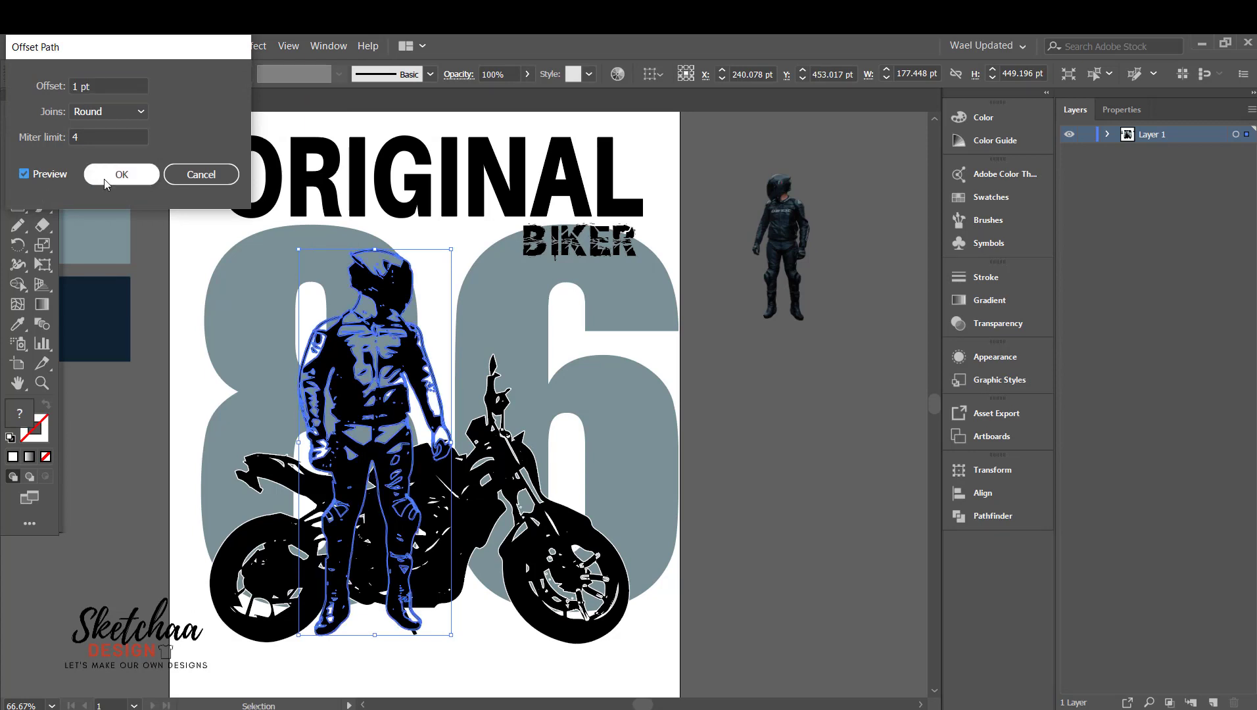
pyautogui.click(104, 180)
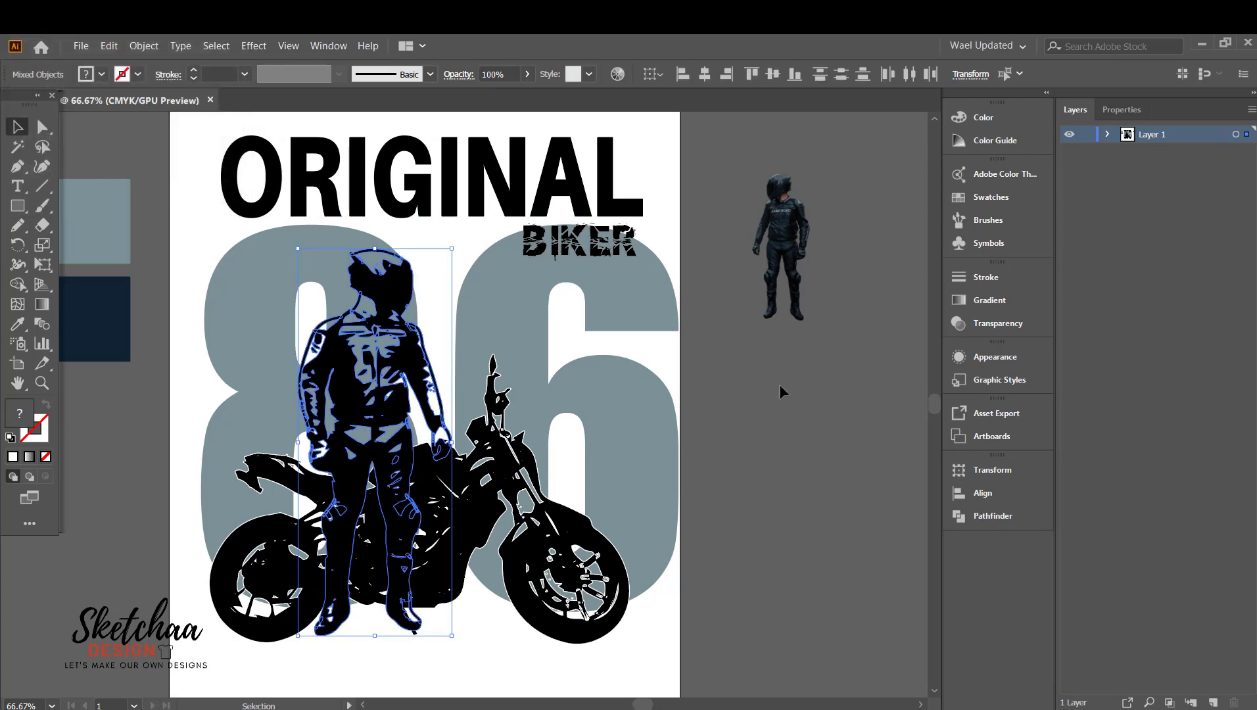
# Step: Unite the motorcyclist and its offset paths into one solid silhouette and fill it with white
pyautogui.click(967, 516)
pyautogui.click(767, 508)
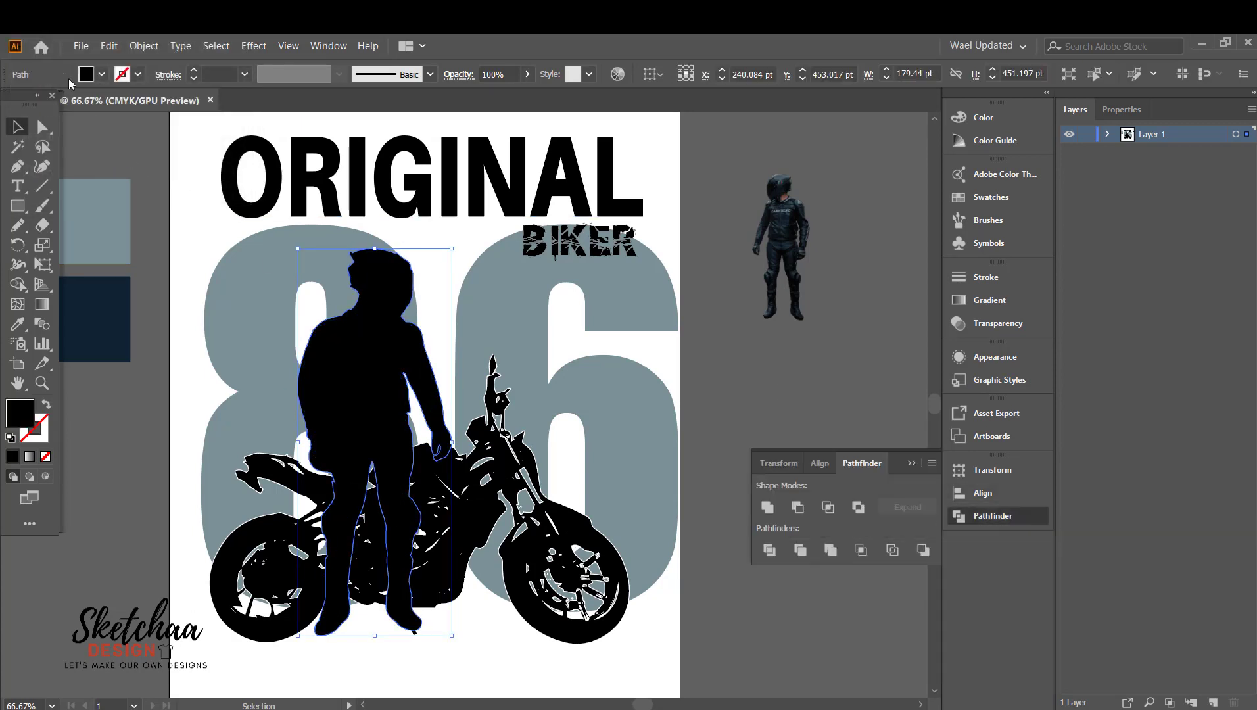
pyautogui.click(102, 74)
pyautogui.click(34, 103)
pyautogui.click(498, 314)
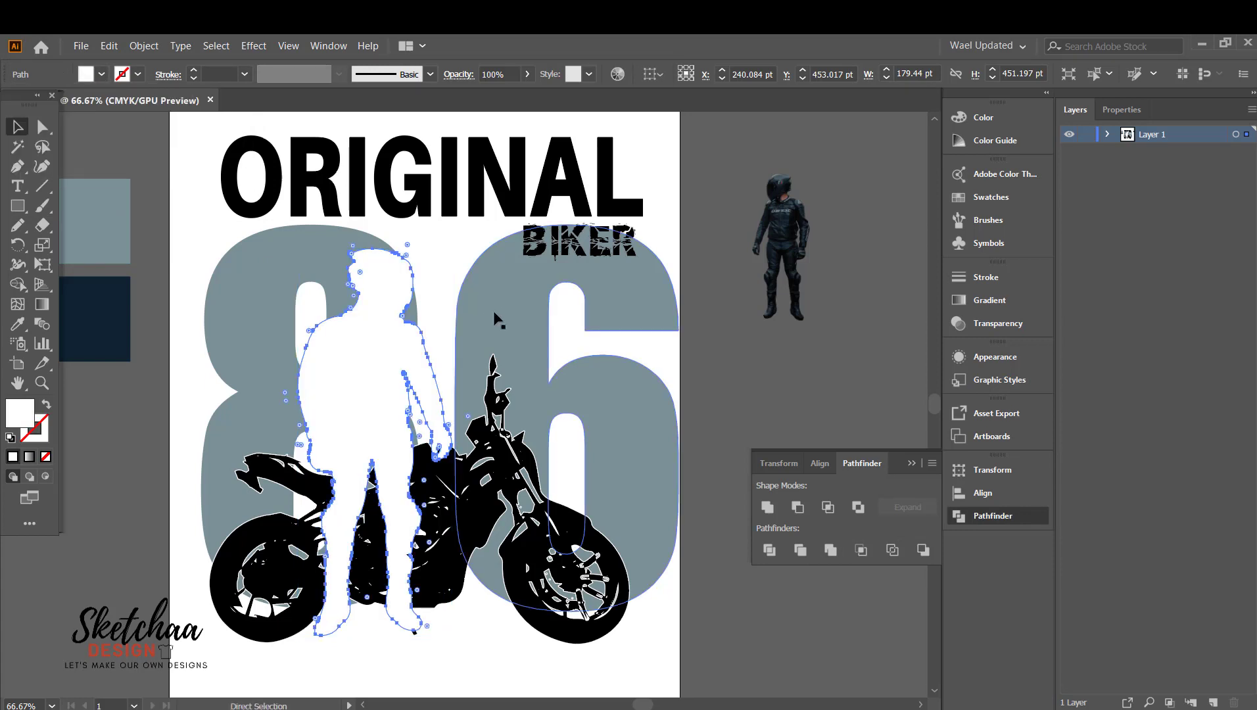
# Step: Place the white silhouette behind the black motorcyclist artwork as a thin outline
pyautogui.hotkey('ctrl', 'x')
pyautogui.click(403, 345)
pyautogui.click(702, 324)
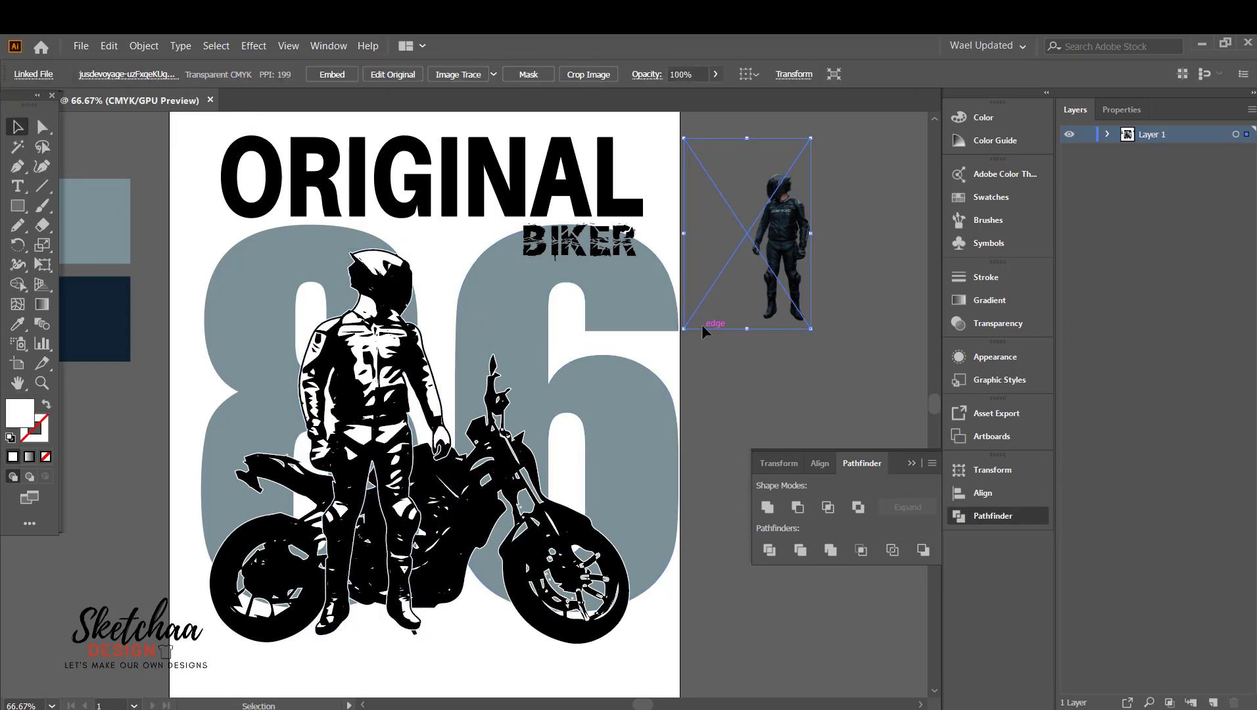
pyautogui.click(724, 387)
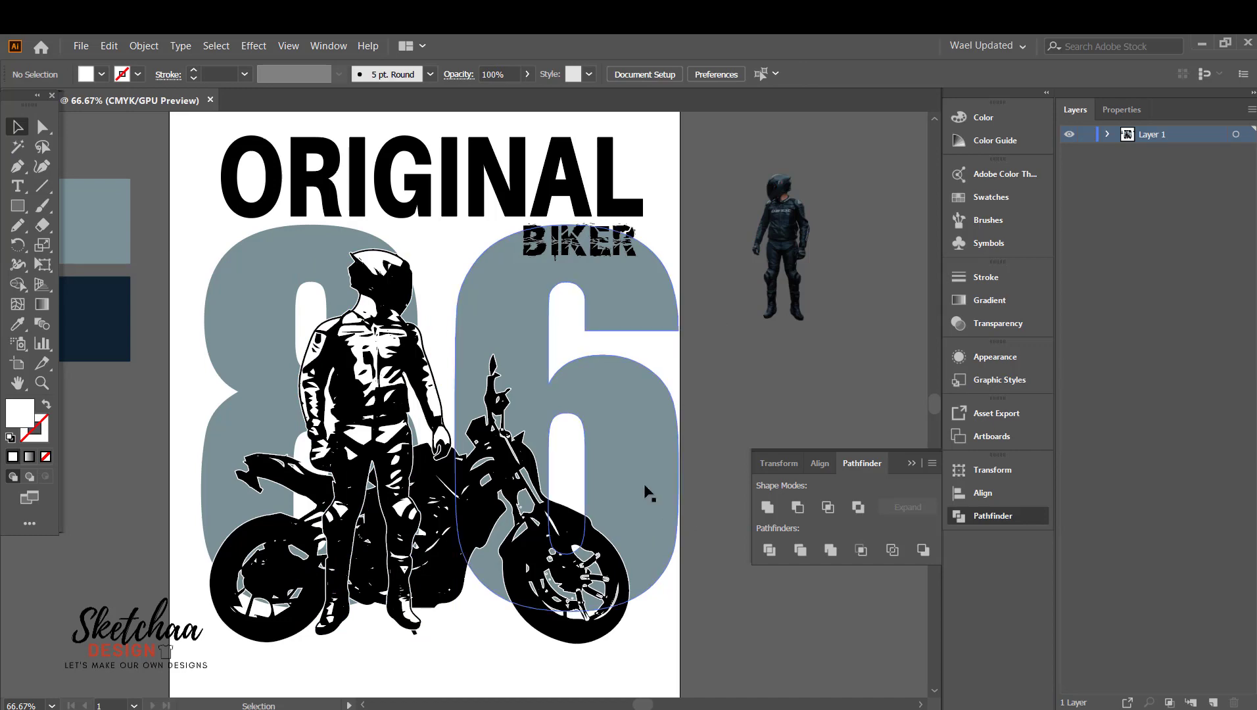
# Step: Move the large 6 slightly closer to the 8 and shift the outlined motorcyclist down by 30 pt
pyautogui.moveTo(642, 435); pyautogui.dragTo(633, 439)
pyautogui.click(736, 328)
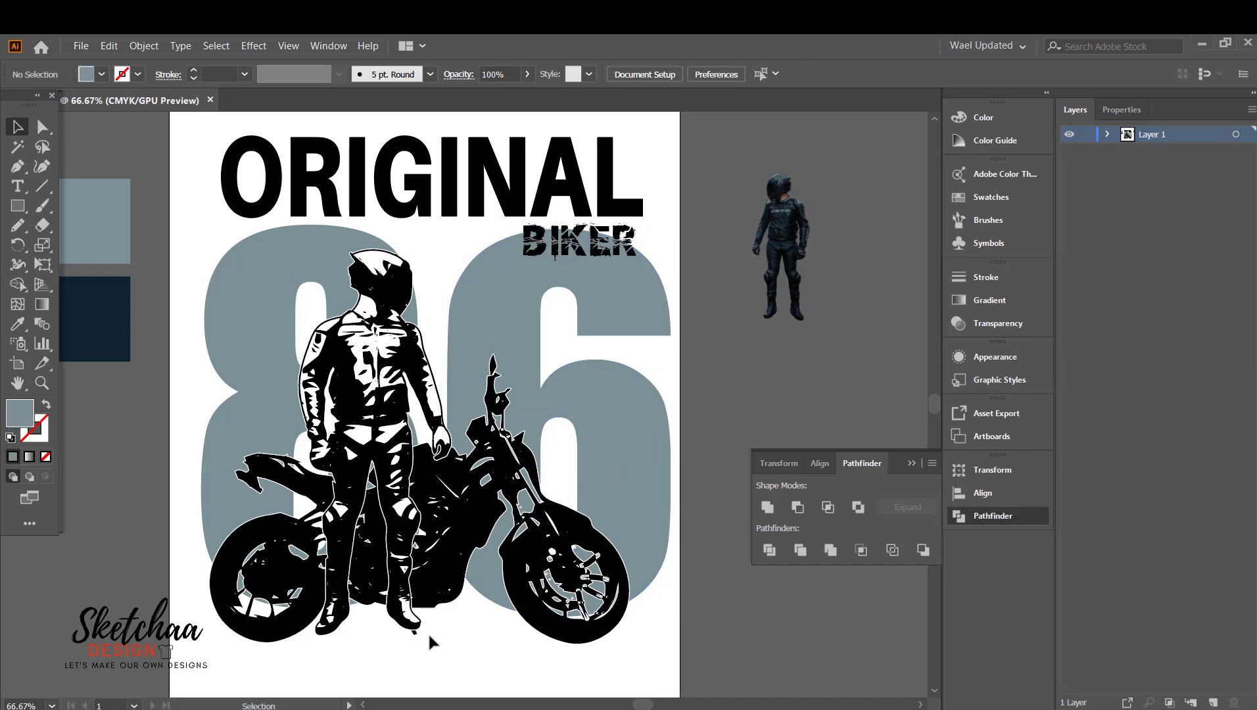
pyautogui.click(436, 403)
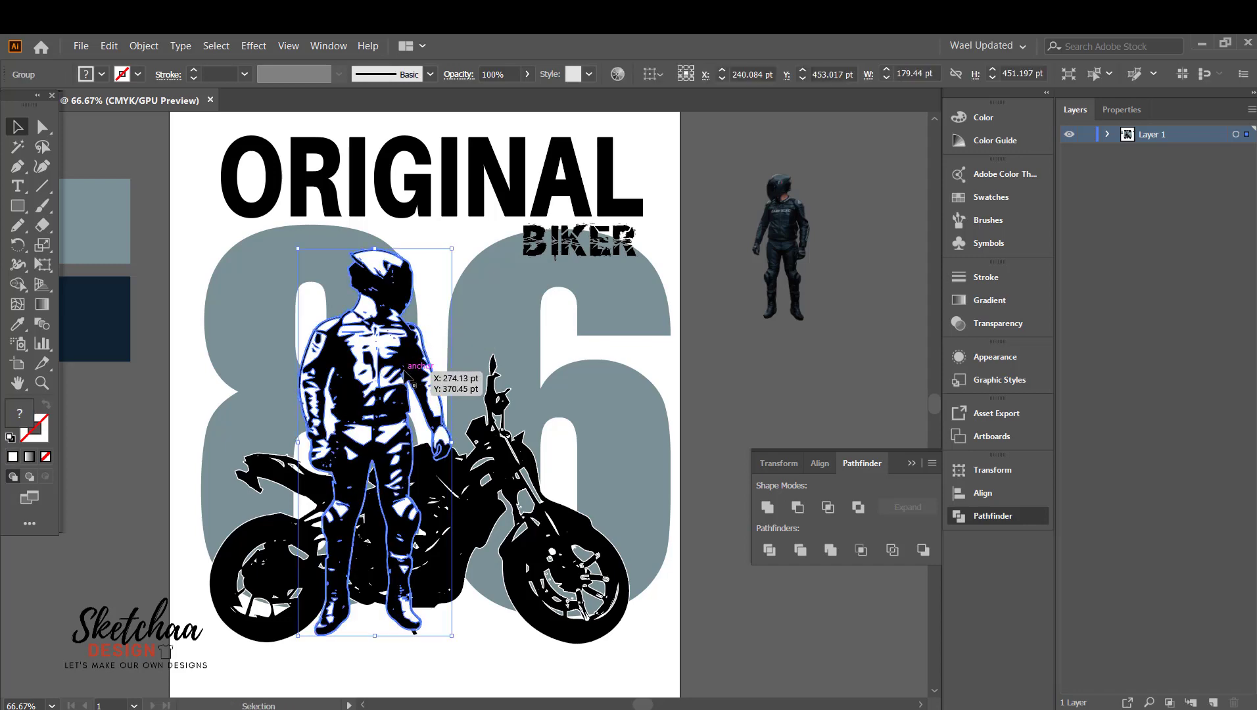
pyautogui.hotkey('shift', 'Down')
pyautogui.hotkey('shift', 'Down')
pyautogui.hotkey('shift', 'Down')
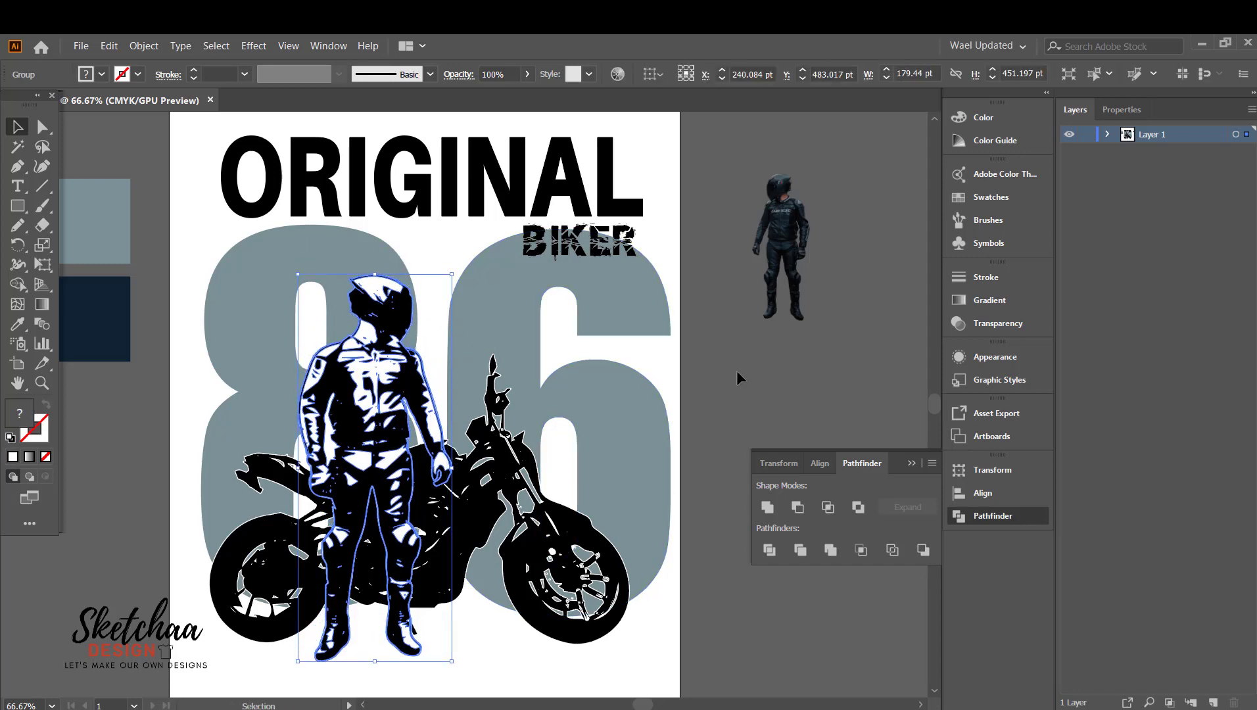
pyautogui.click(737, 378)
pyautogui.scroll(-2, 736, 376)
pyautogui.scroll(2, 735, 376)
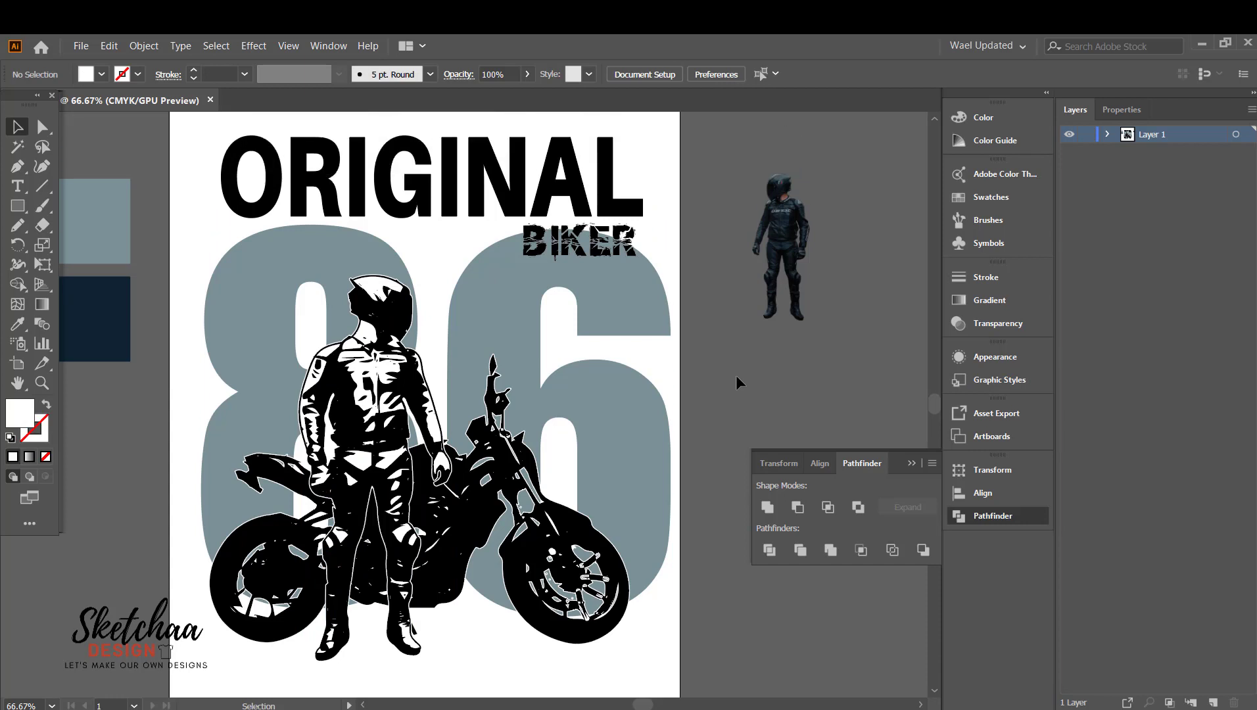
# Step: Match the BIKER text to the ORIGINAL title's Aileron Black font and set its size to 60 pt
pyautogui.click(567, 252)
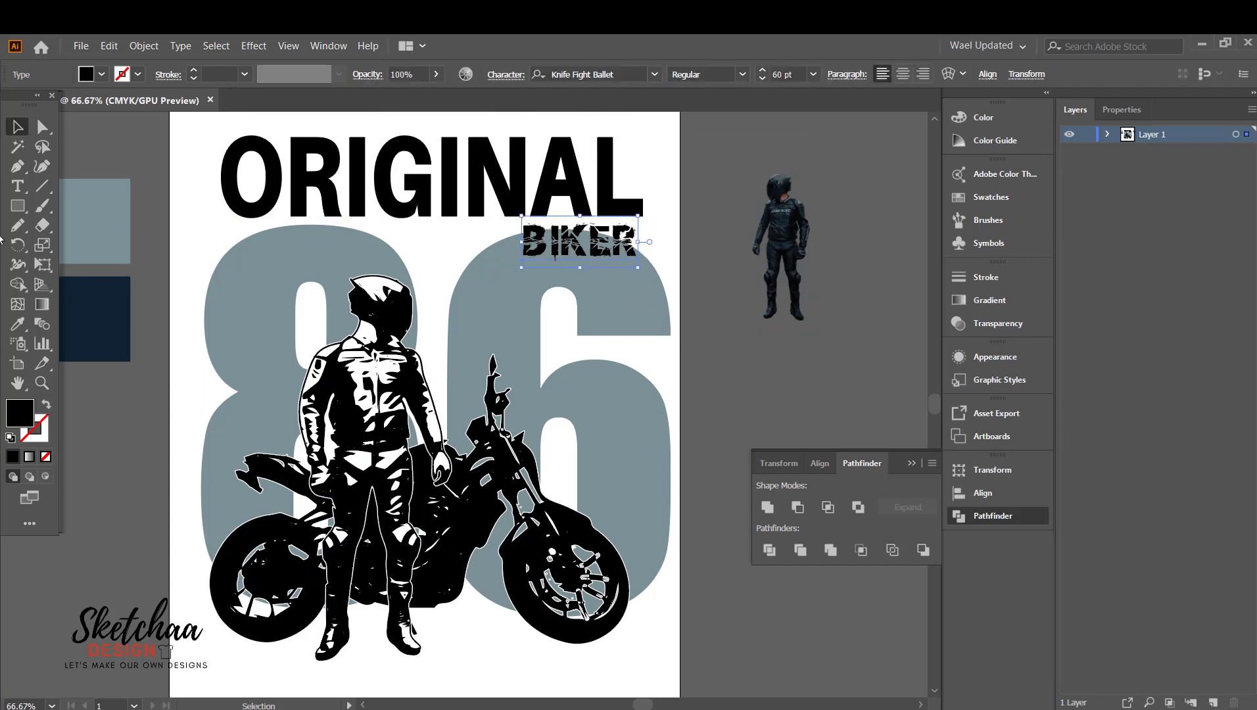
pyautogui.press('i')
pyautogui.click(224, 169)
pyautogui.click(23, 133)
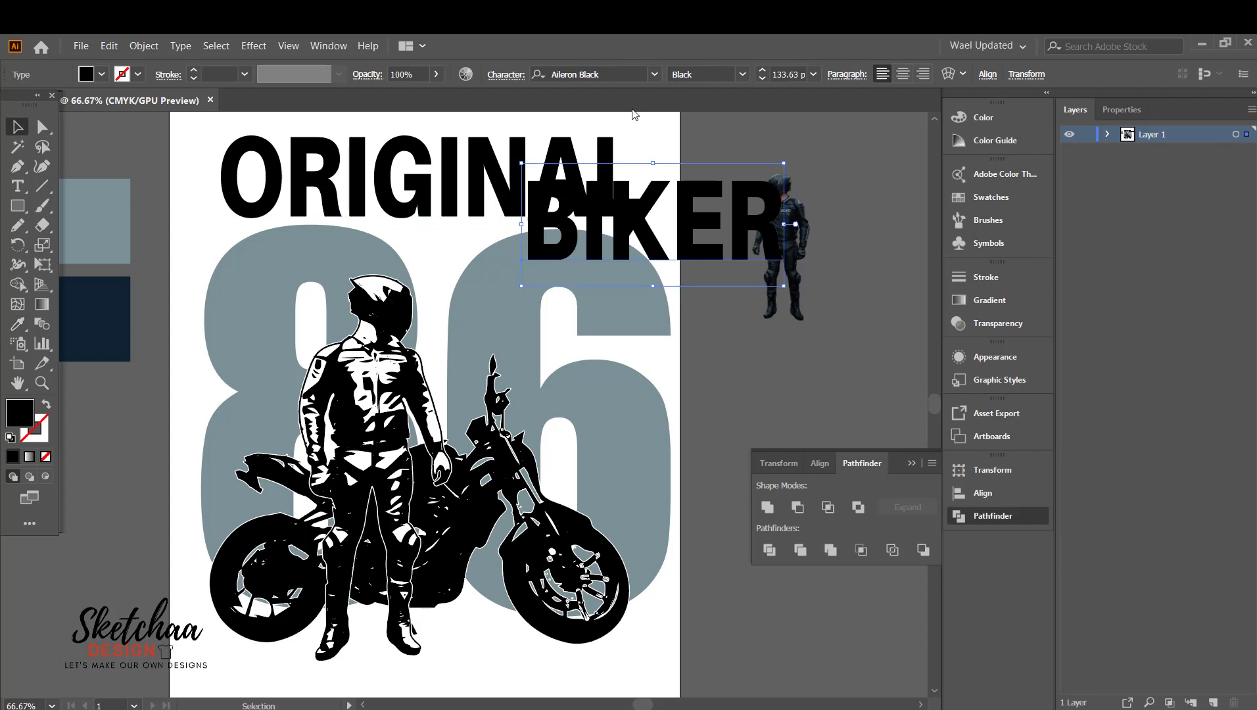
pyautogui.click(762, 79)
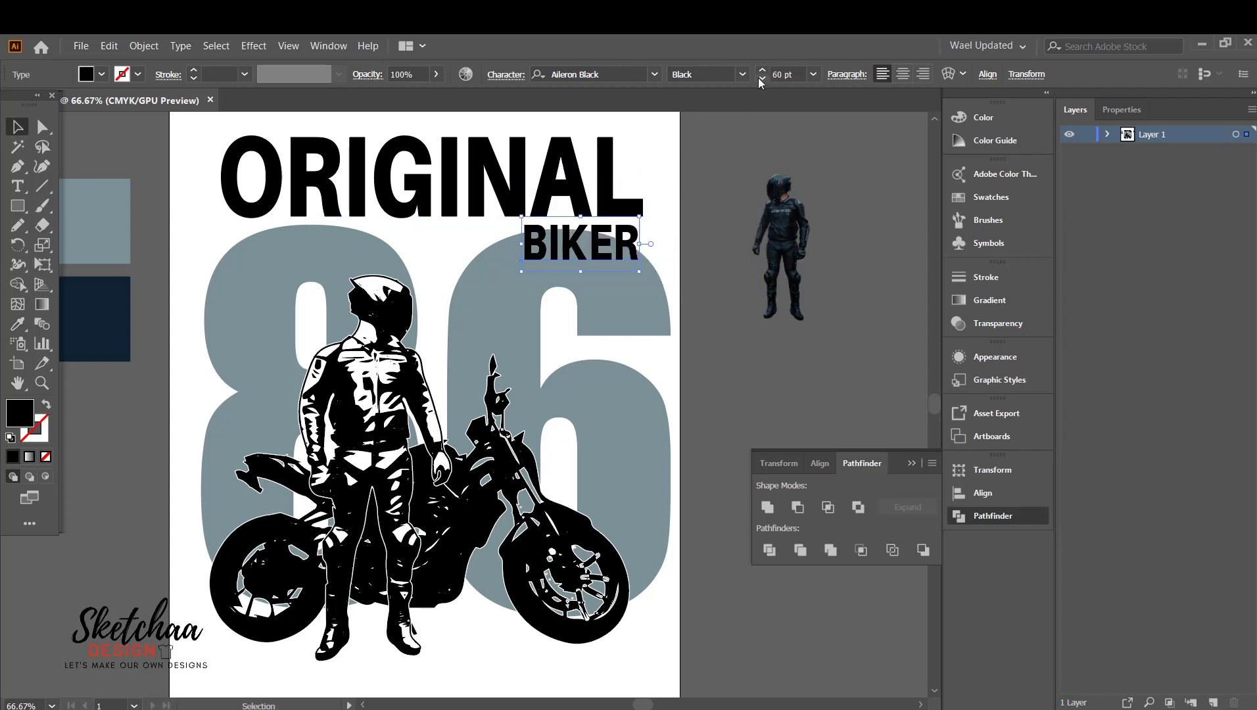
# Step: Enlarge the BIKER text slightly and place it under the end of ORIGINAL
pyautogui.click(672, 219)
pyautogui.moveTo(604, 241); pyautogui.dragTo(615, 238)
pyautogui.click(799, 388)
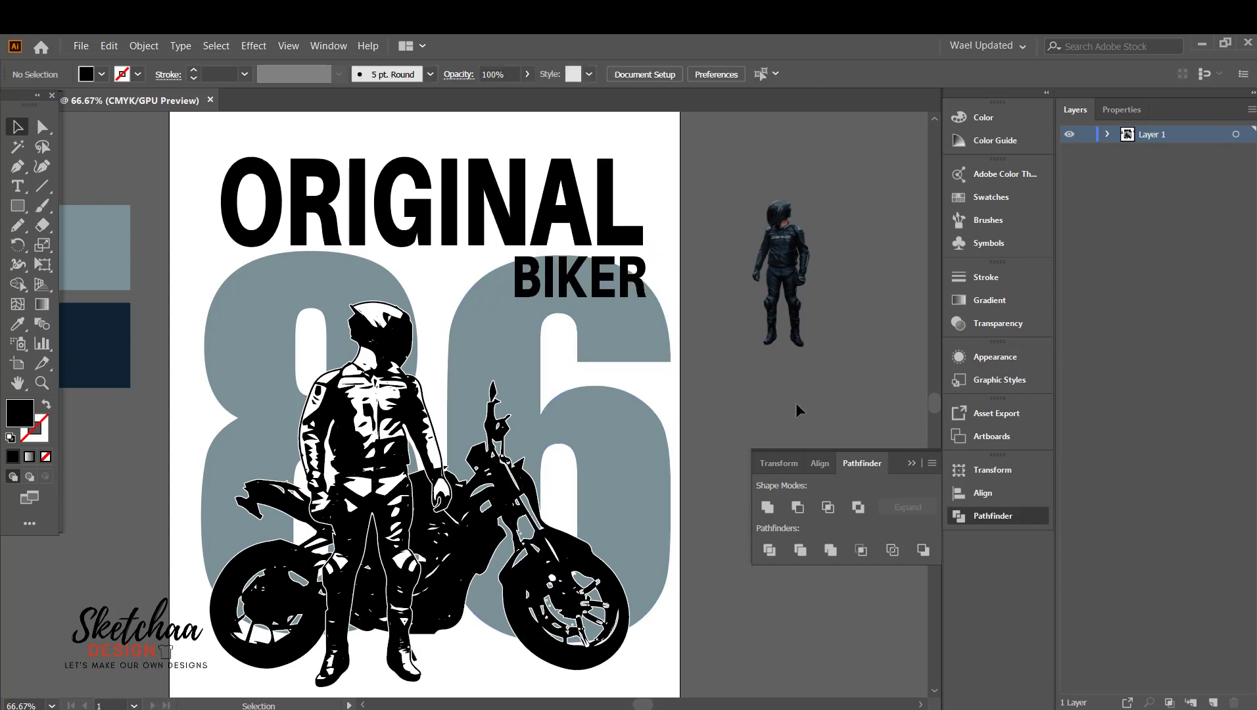
# Step: Add the text "Vintage Motorcycle" and place it across the upper part of the large digits
pyautogui.click(17, 186)
pyautogui.click(564, 365)
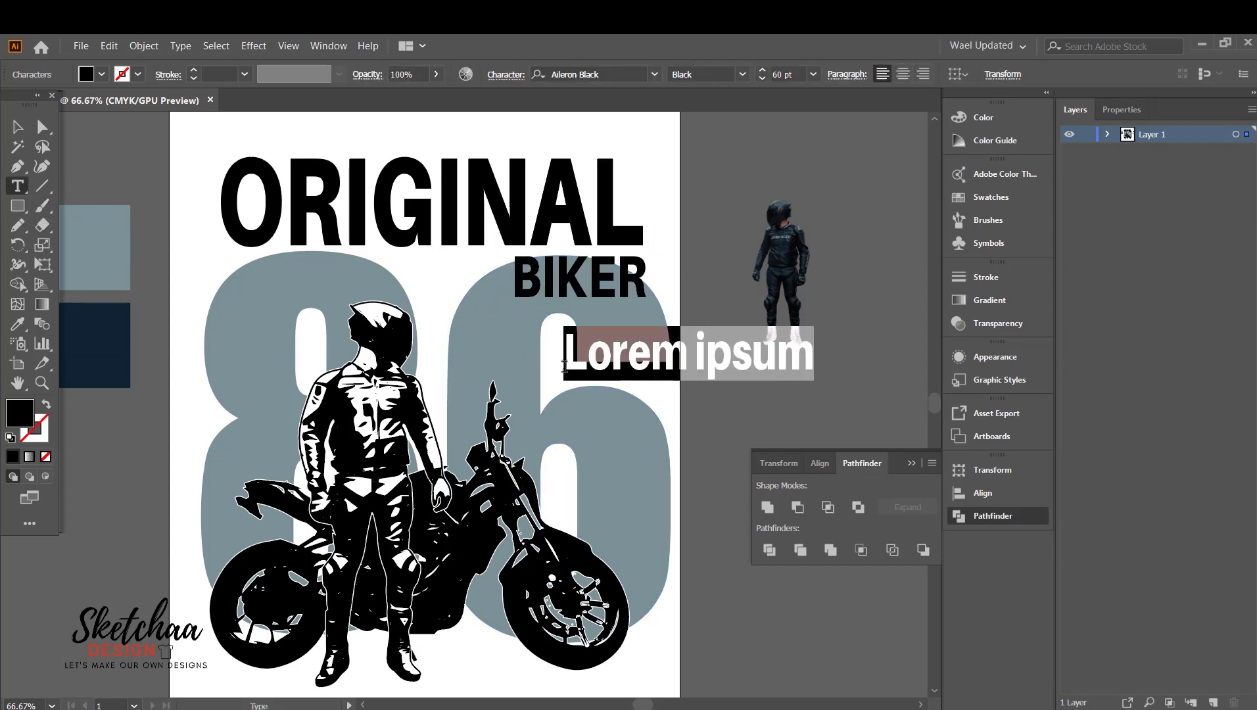
pyautogui.write('Vintage Motorcycle')
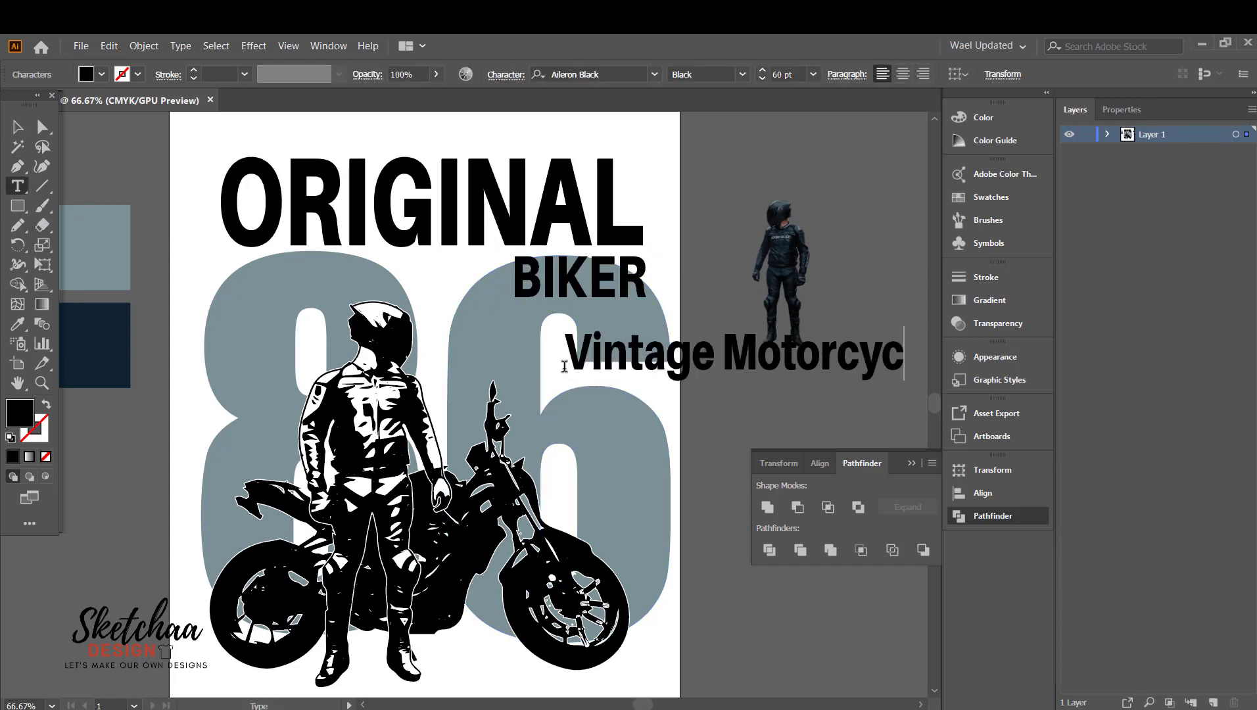
pyautogui.click(21, 128)
pyautogui.click(655, 74)
pyautogui.click(513, 309)
pyautogui.moveTo(669, 365); pyautogui.dragTo(325, 328)
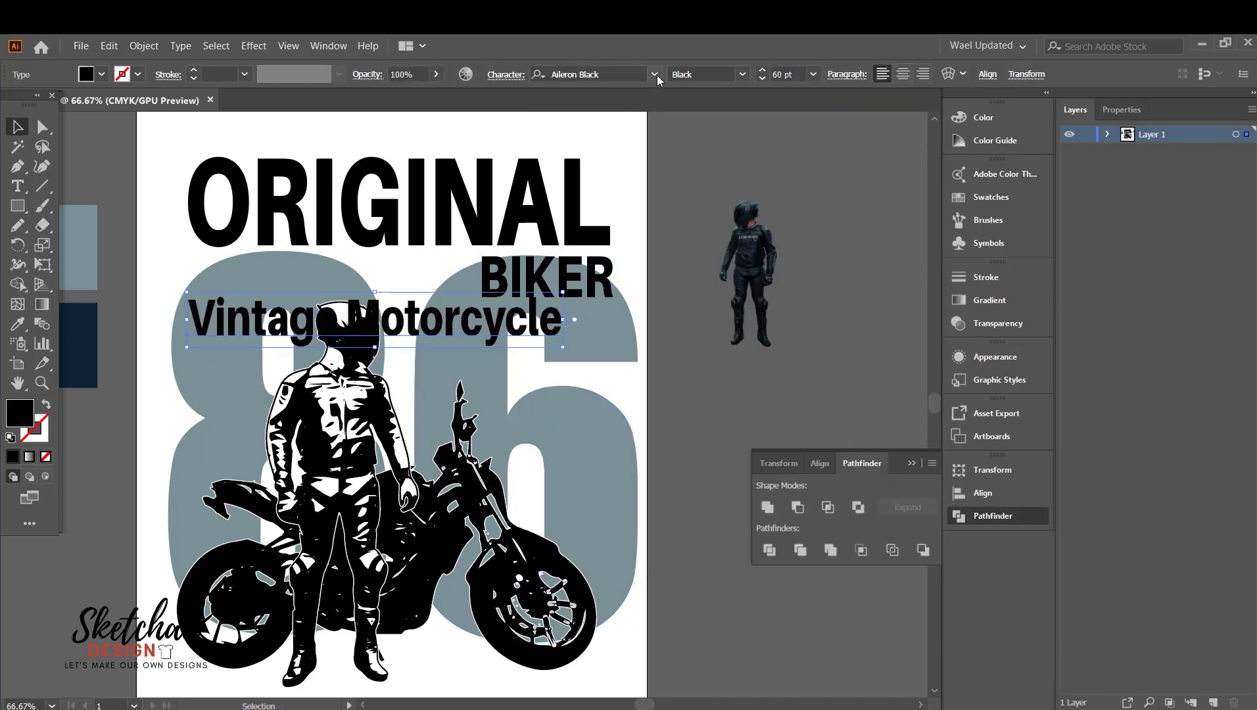
# Step: Set the Vintage Motorcycle text in the Always In My Heart font and move it directly below BIKER
pyautogui.click(655, 75)
pyautogui.scroll(-8, 816, 340)
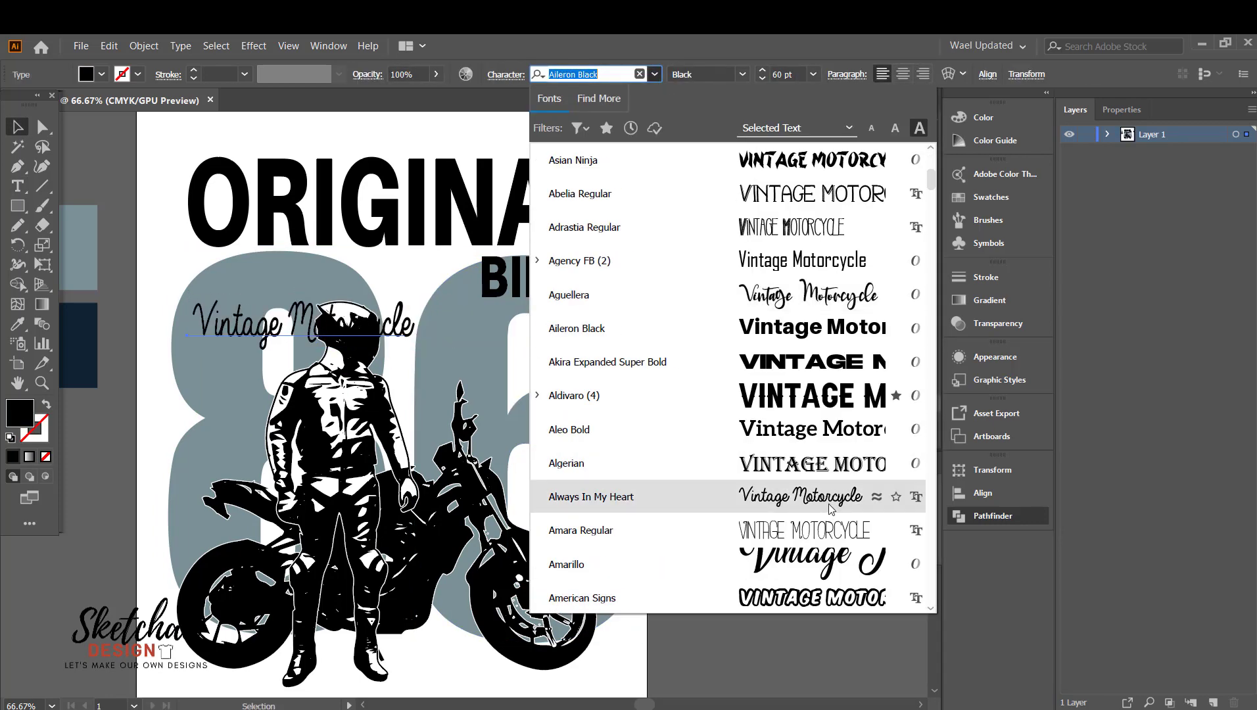
pyautogui.click(830, 508)
pyautogui.moveTo(405, 333); pyautogui.dragTo(575, 354)
# Step: Add a separate small text "86" over the large 6, above the motorcycle's front wheel
pyautogui.press('t')
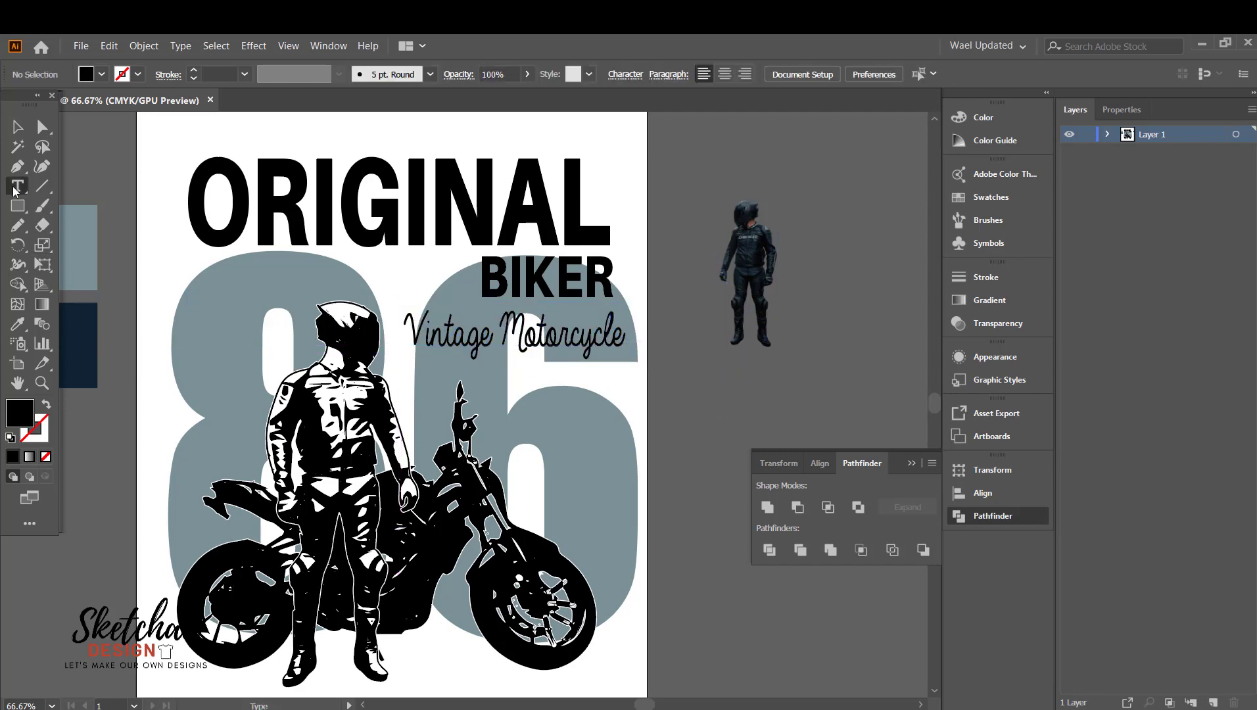
pyautogui.click(541, 411)
pyautogui.write('86')
pyautogui.click(16, 134)
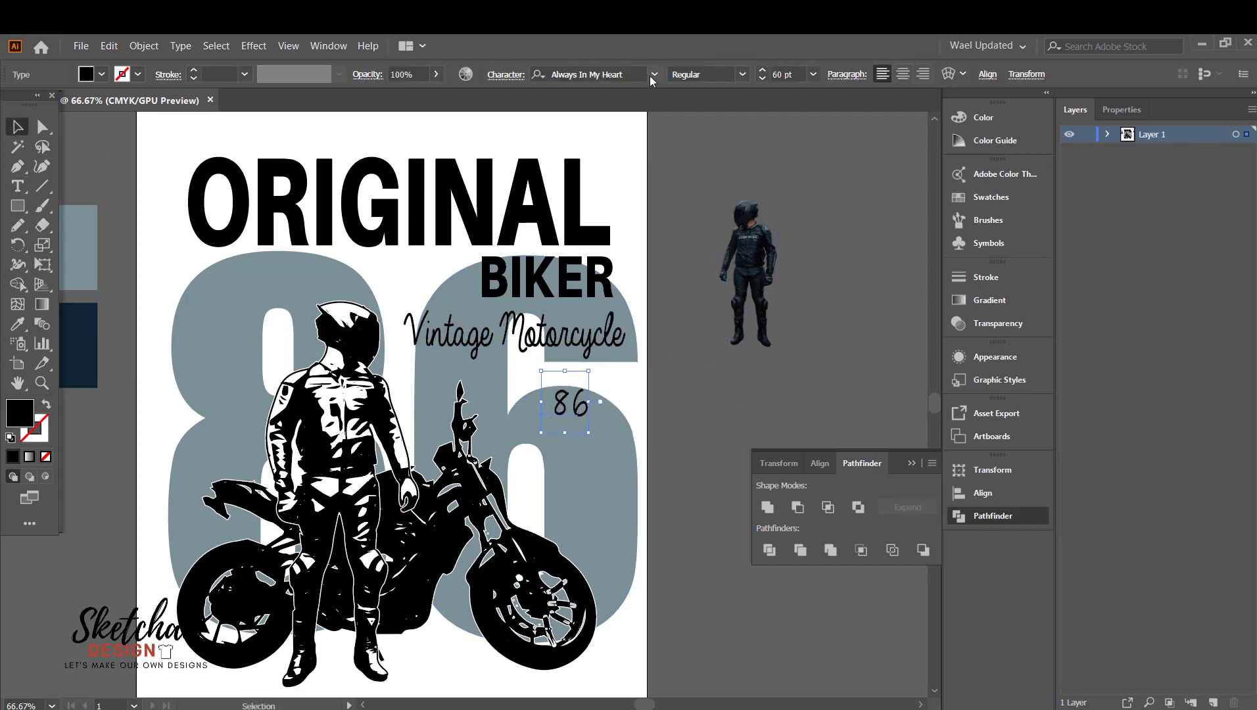
# Step: Give the small 86 the title's bold sans-serif font, enlarge it and position it above the front wheel
pyautogui.click(654, 75)
pyautogui.click(601, 428)
pyautogui.moveTo(594, 427); pyautogui.dragTo(619, 455)
pyautogui.moveTo(608, 413); pyautogui.dragTo(594, 435)
pyautogui.click(718, 416)
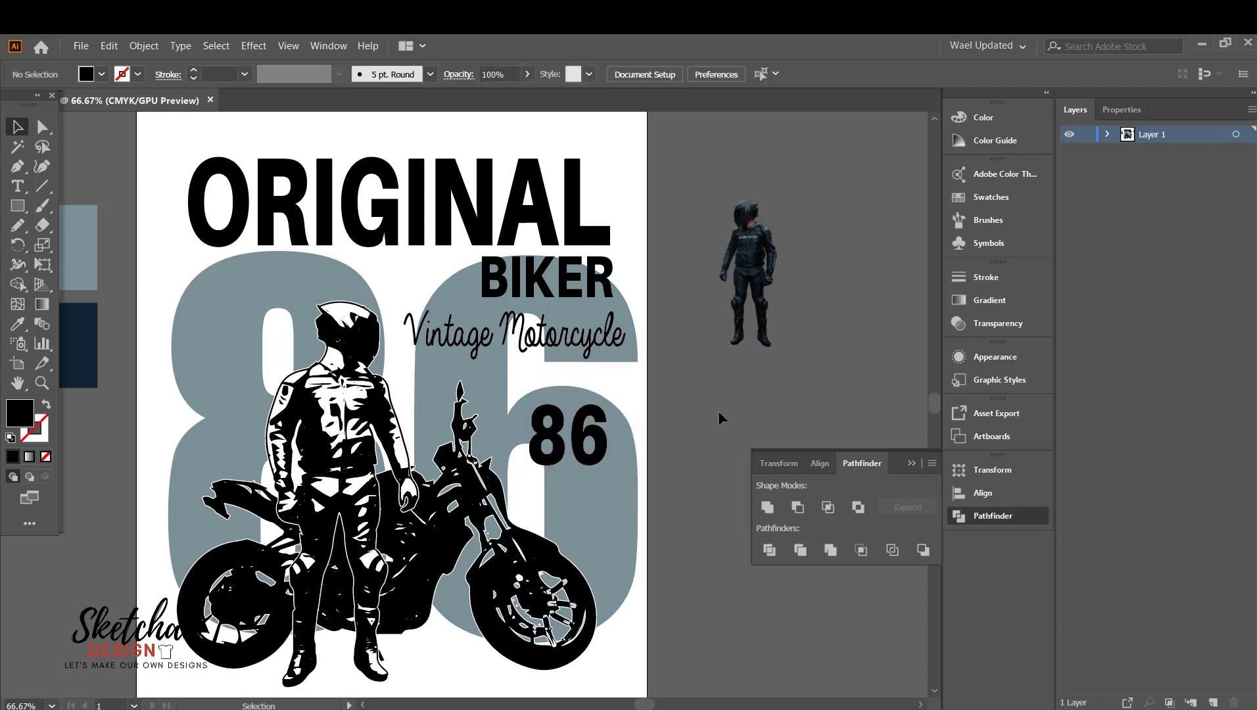
pyautogui.click(580, 450)
pyautogui.moveTo(605, 477)
pyautogui.mouseDown()
pyautogui.moveTo(651, 528)
pyautogui.moveTo(596, 481)
pyautogui.mouseUp()
pyautogui.click(699, 424)
pyautogui.scroll(-2, 693, 432)
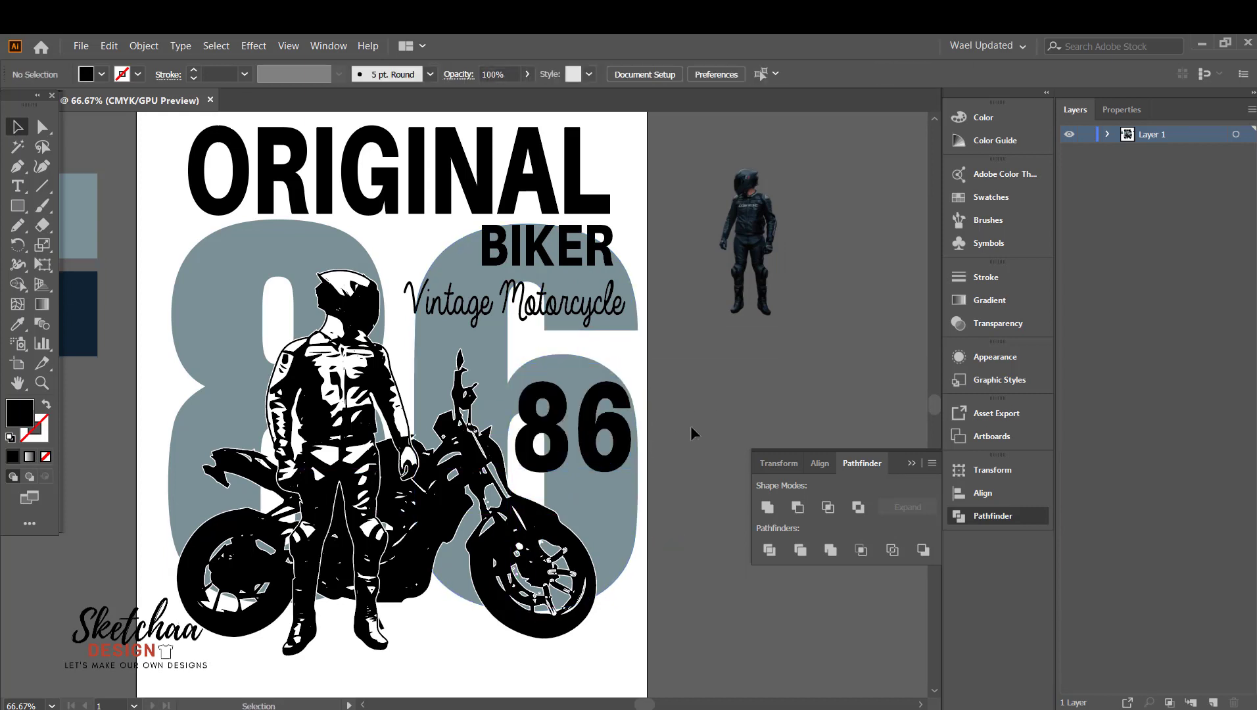
pyautogui.scroll(1, 693, 432)
pyautogui.click(312, 269)
pyautogui.keyDown('shift'); pyautogui.click(483, 354); pyautogui.keyUp('shift')
pyautogui.rightClick(482, 353)
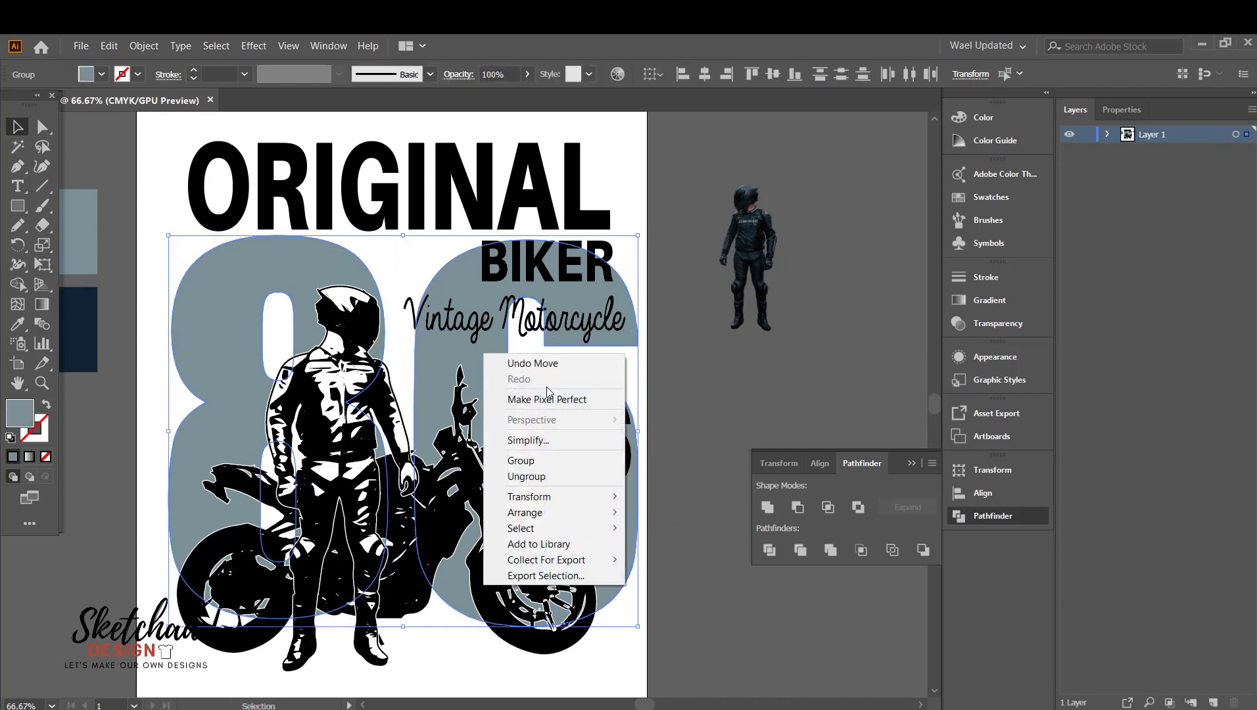
pyautogui.click(676, 379)
# Step: Copy the large grey-blue 8 and 6 and paste the copy directly behind them
pyautogui.click(487, 356)
pyautogui.keyDown('shift'); pyautogui.click(251, 284); pyautogui.keyUp('shift')
pyautogui.hotkey('ctrl', 'c')
pyautogui.hotkey('ctrl', 'b')
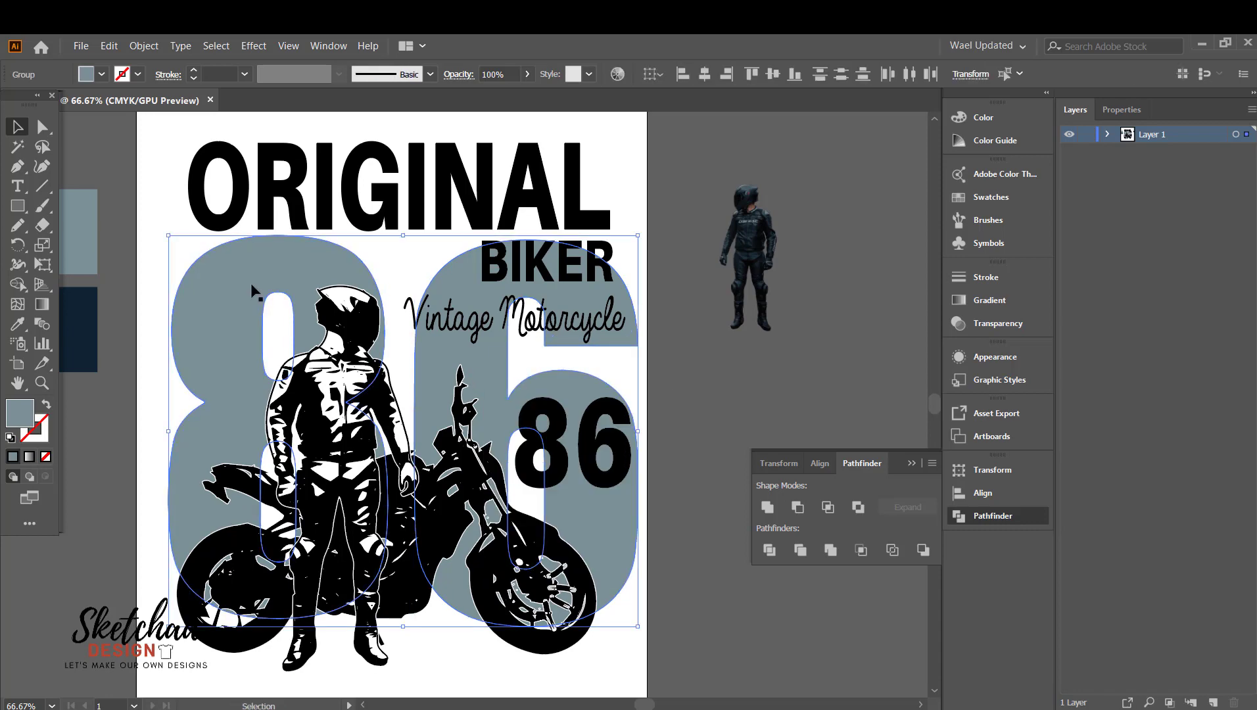
# Step: Shift the rear copy of the large digits slightly right and down and fill it with black as a shadow
pyautogui.hotkey('shift', 'Right')
pyautogui.hotkey('shift', 'Right')
pyautogui.hotkey('shift', 'Left')
pyautogui.hotkey('shift', 'Down')
pyautogui.click(102, 74)
pyautogui.click(43, 104)
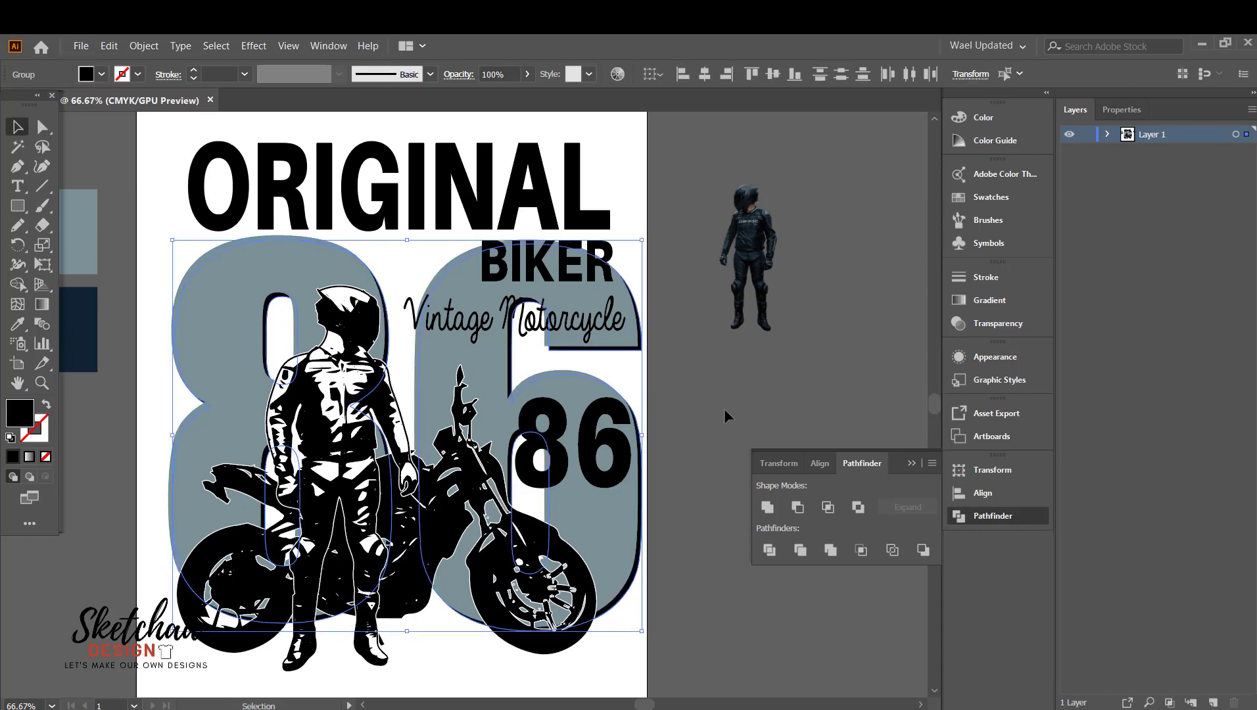
pyautogui.click(724, 409)
# Step: Reposition the ORIGINAL title and enlarge it slightly on both sides to better span the large digits
pyautogui.scroll(-1, 714, 437)
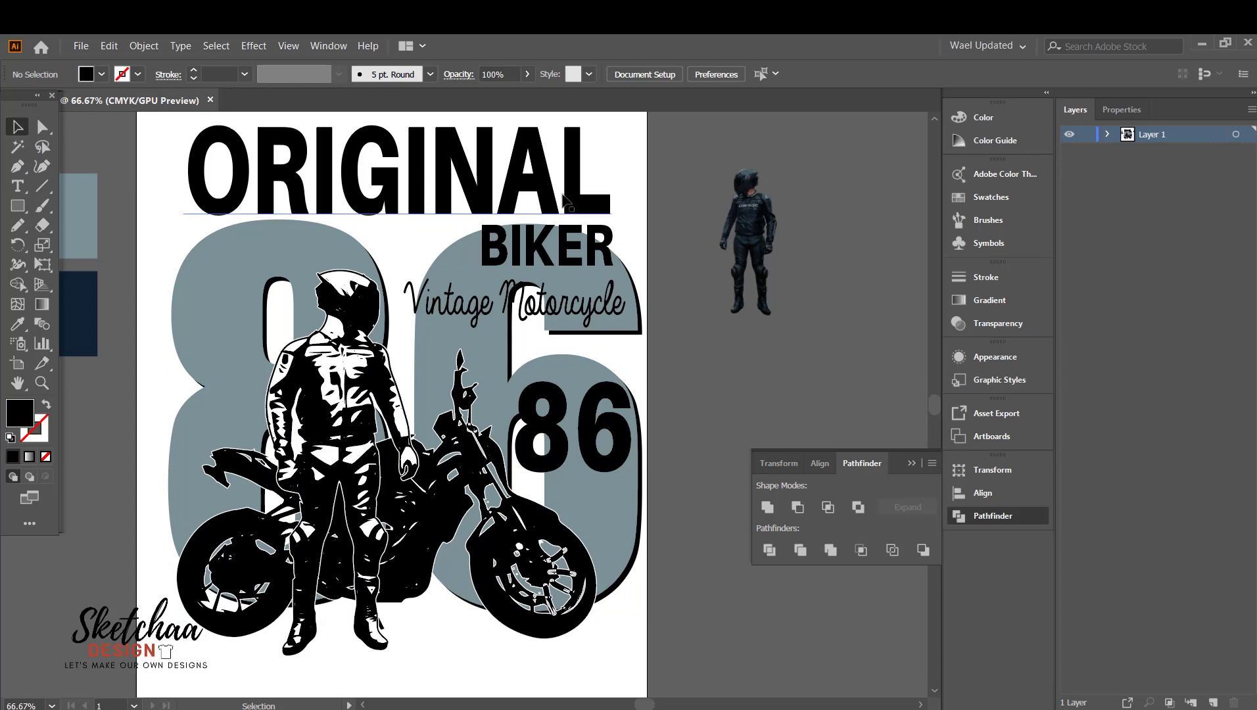
pyautogui.moveTo(210, 193); pyautogui.dragTo(217, 196)
pyautogui.scroll(2, 208, 168)
pyautogui.moveTo(191, 146); pyautogui.dragTo(170, 123)
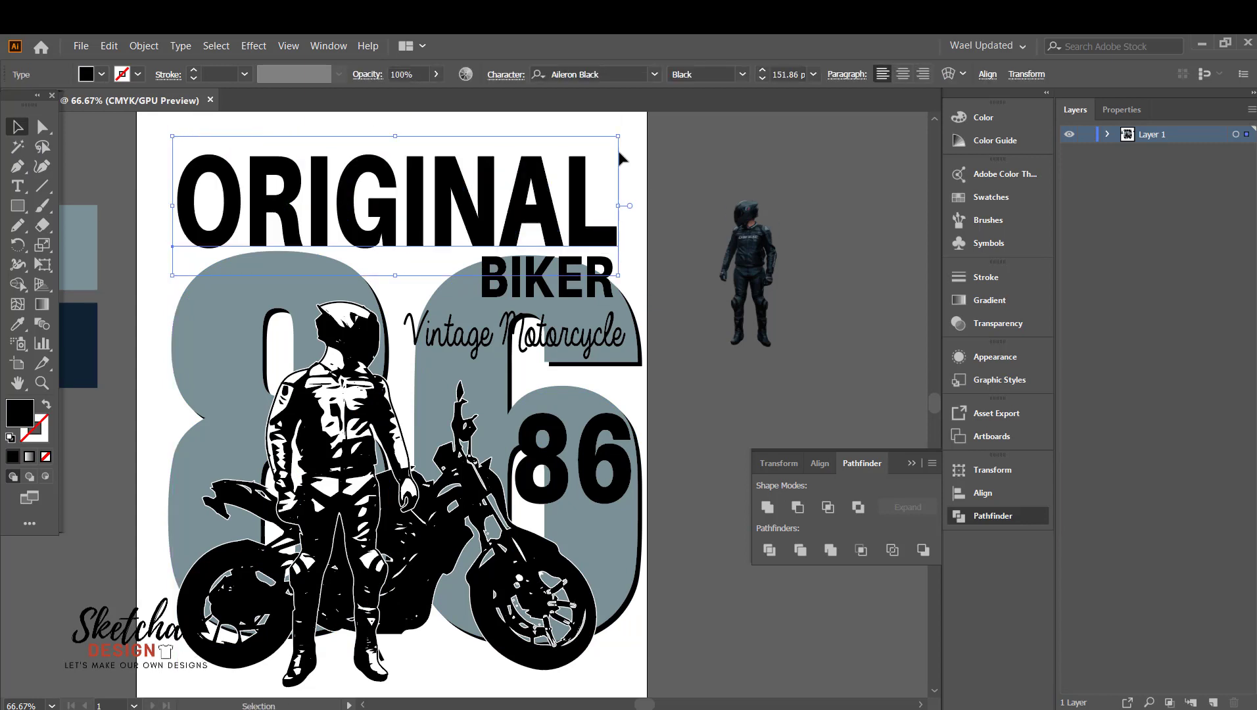
pyautogui.click(729, 424)
# Step: Enlarge the BIKER text slightly until its end lines up with the end of ORIGINAL
pyautogui.scroll(-2, 728, 424)
pyautogui.click(575, 244)
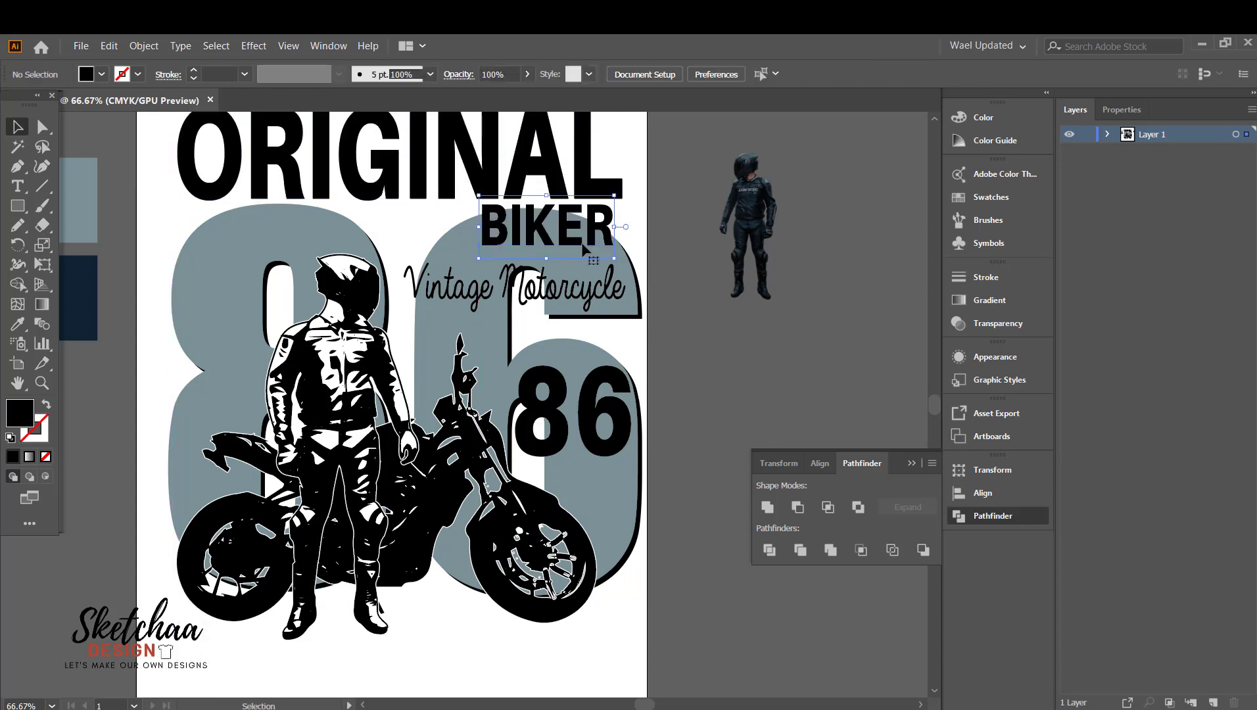
pyautogui.moveTo(614, 257); pyautogui.dragTo(628, 264)
pyautogui.click(100, 488)
# Step: Add the text "NEVER STOP RIDING" below the motorcycle and enlarge it to about the title's width
pyautogui.press('t')
pyautogui.click(204, 665)
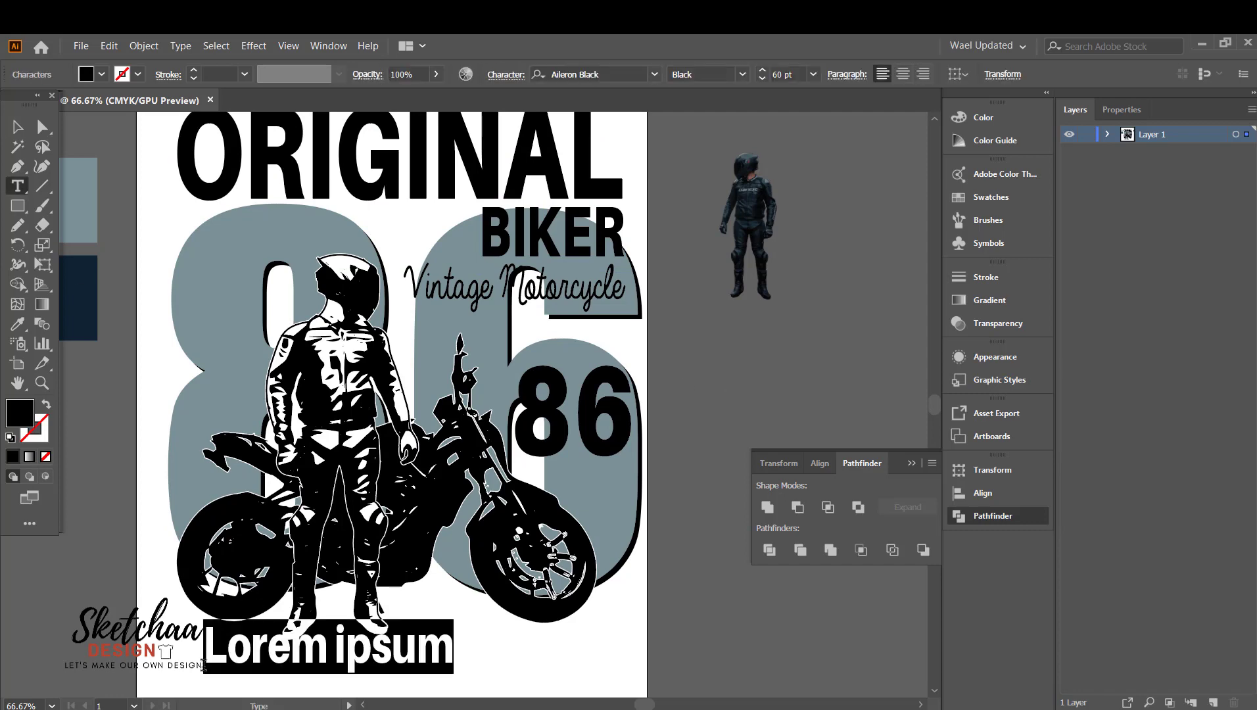
pyautogui.write('NEVER STOP RIDING')
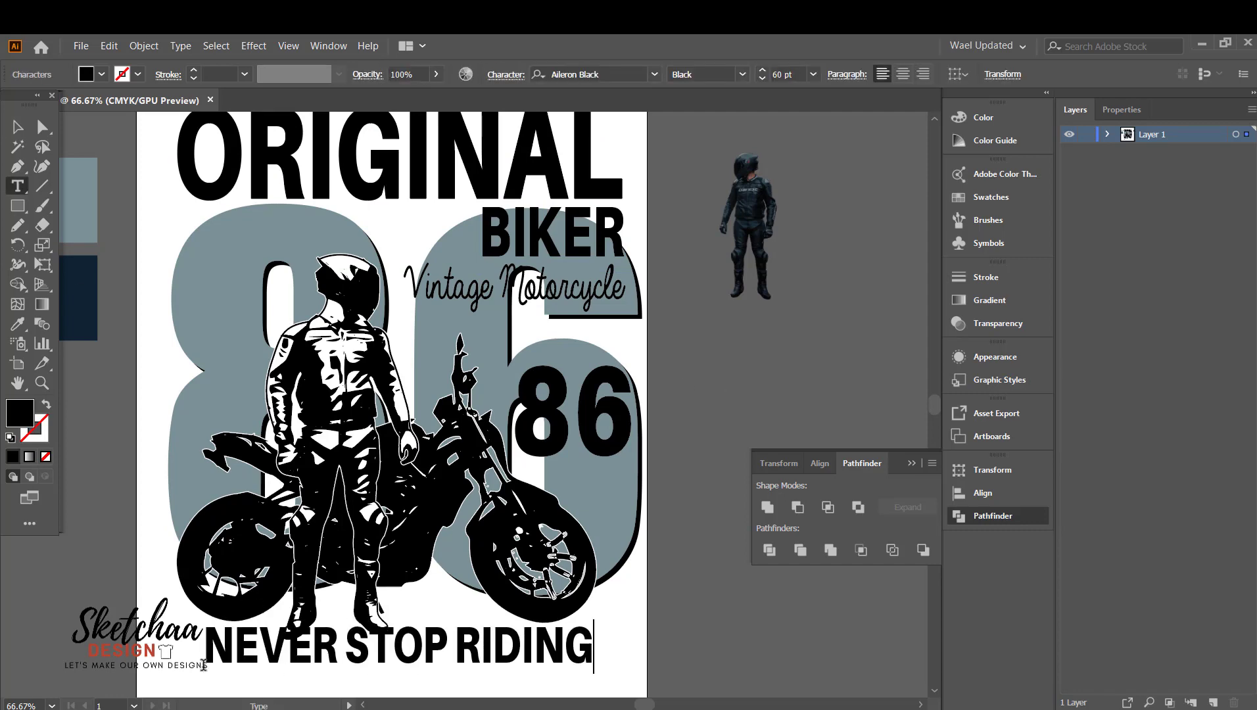
pyautogui.press('Escape')
pyautogui.moveTo(360, 657); pyautogui.dragTo(338, 661)
pyautogui.moveTo(573, 659); pyautogui.dragTo(624, 661)
# Step: Move the rider photo farther from the artboard and shift the whole design slightly left on the artboard
pyautogui.scroll(1, 655, 662)
pyautogui.moveTo(762, 220); pyautogui.dragTo(831, 211)
pyautogui.moveTo(690, 120); pyautogui.dragTo(171, 658)
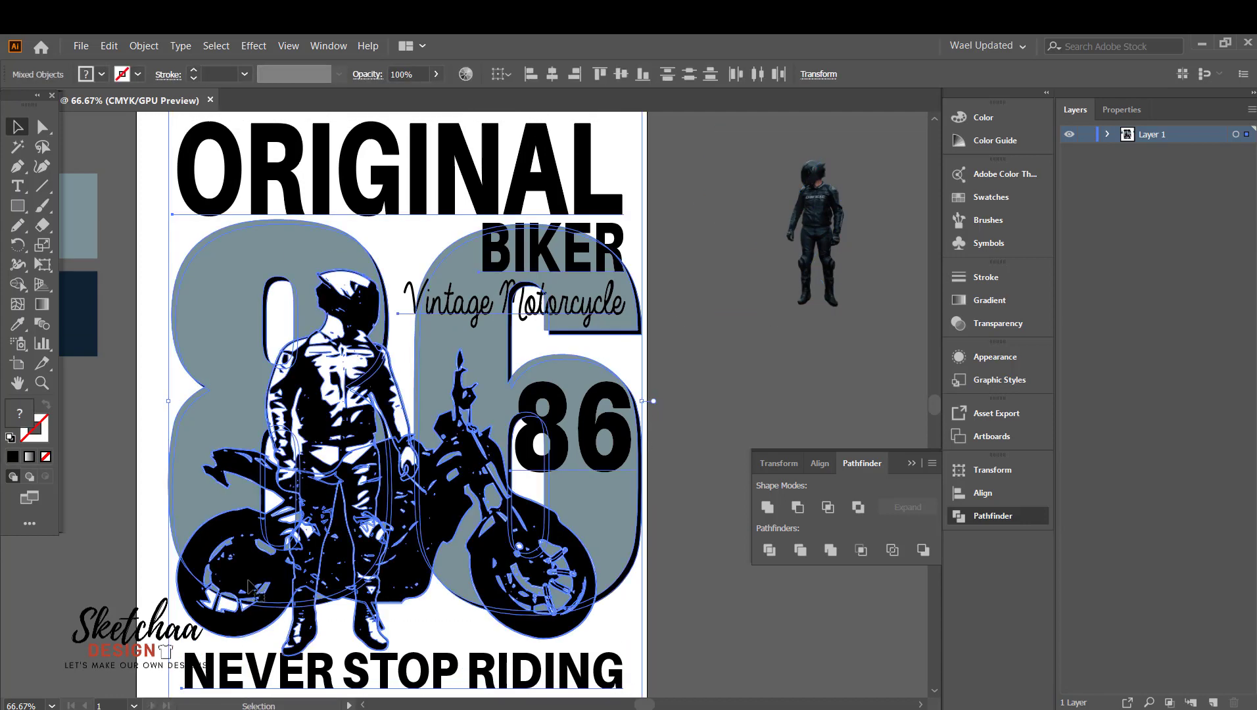
pyautogui.moveTo(499, 559); pyautogui.dragTo(483, 560)
pyautogui.click(671, 596)
# Step: Show the rulers and place vertical guides at both outer edges of the large 86
pyautogui.hotkey('ctrl', 'r')
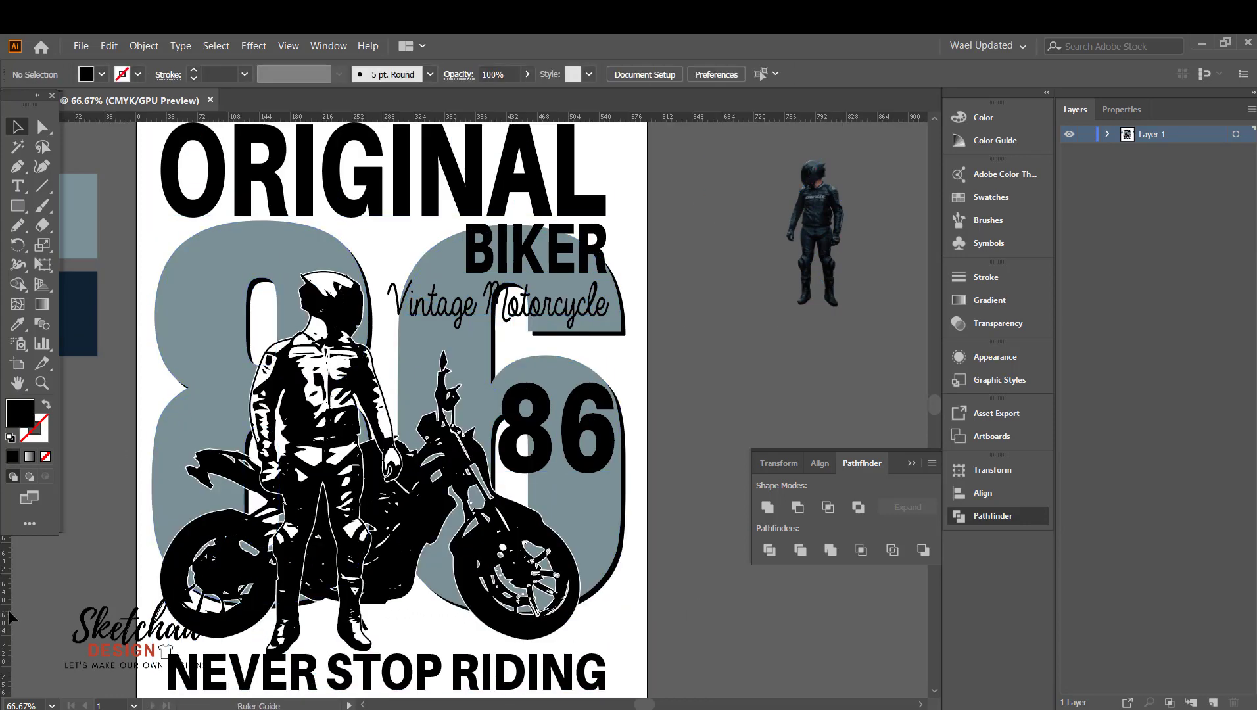
pyautogui.moveTo(6, 566); pyautogui.dragTo(153, 565)
pyautogui.moveTo(5, 597); pyautogui.dragTo(626, 608)
pyautogui.scroll(-2, 490, 586)
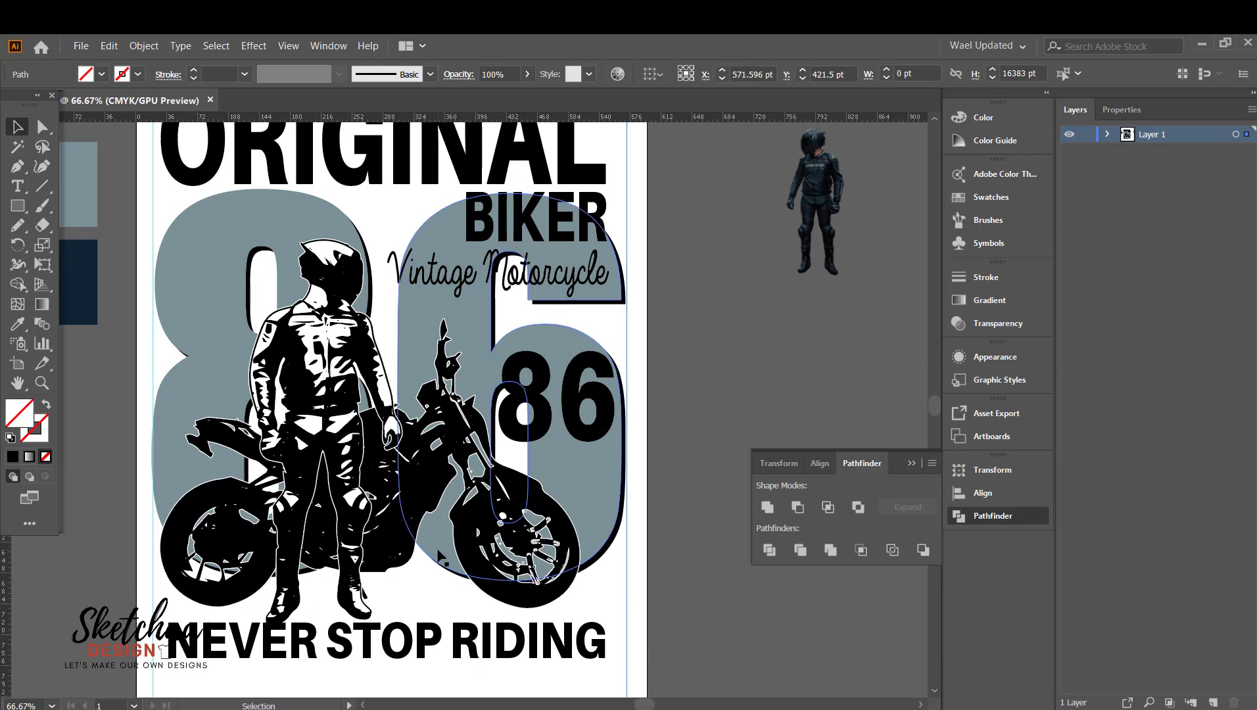
# Step: Shift and enlarge the NEVER STOP RIDING text until it spans the width between the two guides
pyautogui.click(478, 617)
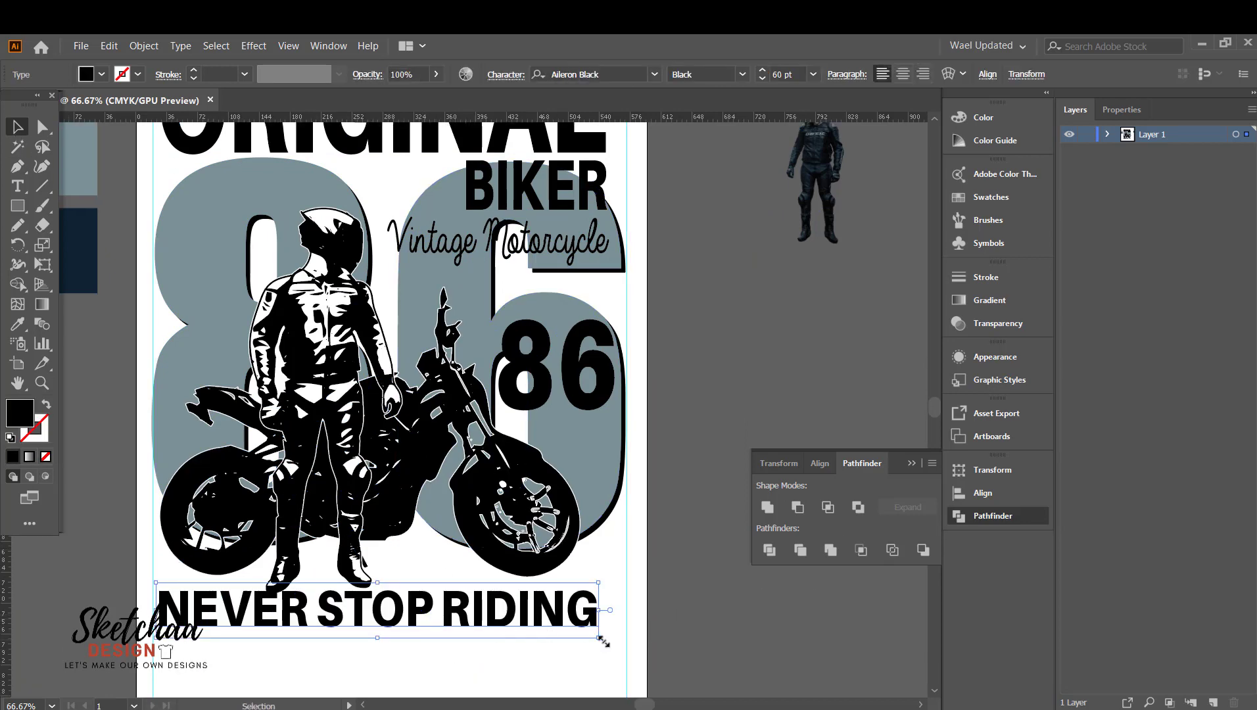
pyautogui.moveTo(602, 639); pyautogui.dragTo(627, 645)
pyautogui.click(692, 641)
pyautogui.scroll(1, 686, 641)
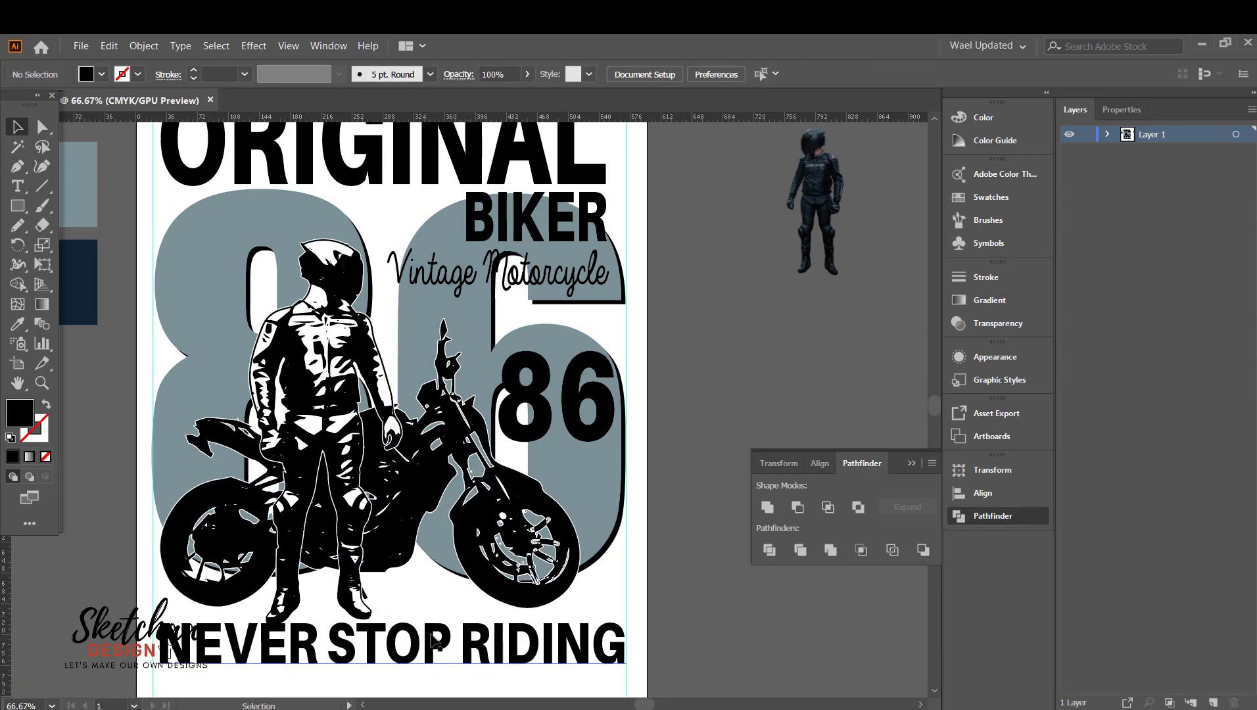
pyautogui.scroll(2, 673, 590)
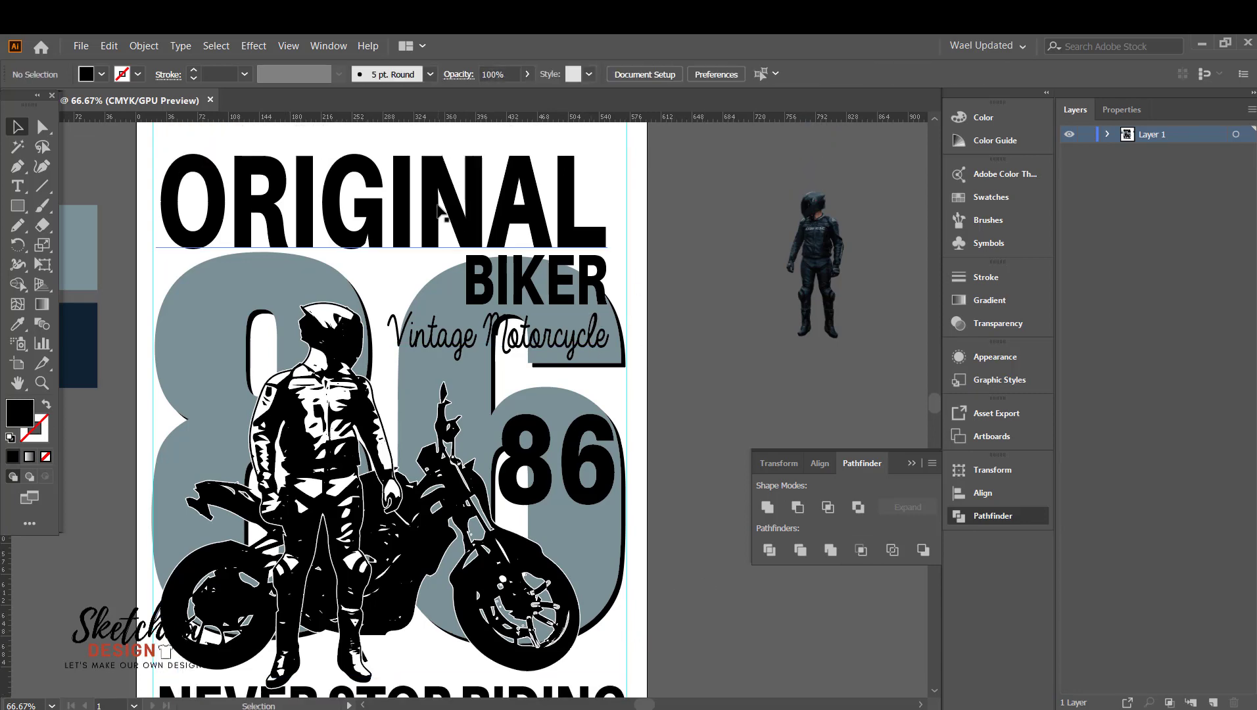
# Step: Move and enlarge the ORIGINAL title so that it fills the width between the two guides
pyautogui.moveTo(436, 209); pyautogui.dragTo(433, 206)
pyautogui.moveTo(605, 206); pyautogui.dragTo(626, 206)
pyautogui.click(709, 281)
pyautogui.click(217, 234)
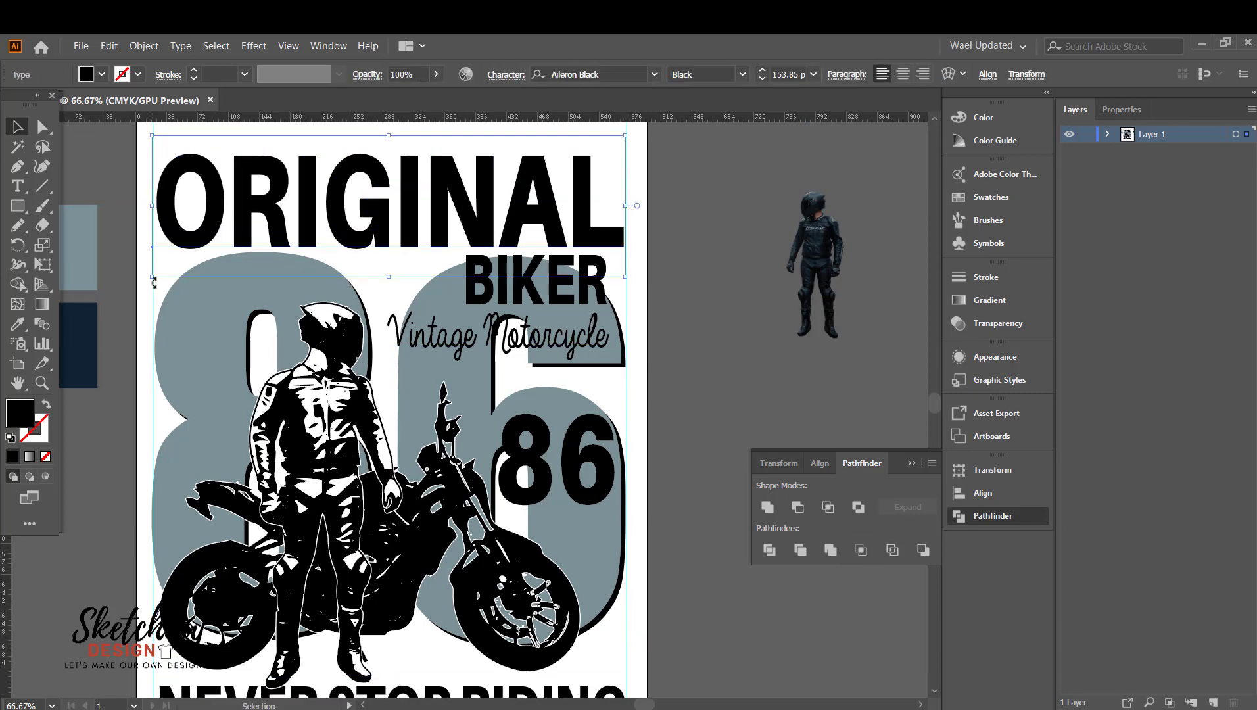
pyautogui.moveTo(152, 277); pyautogui.dragTo(151, 285)
pyautogui.click(694, 346)
pyautogui.scroll(-1, 694, 347)
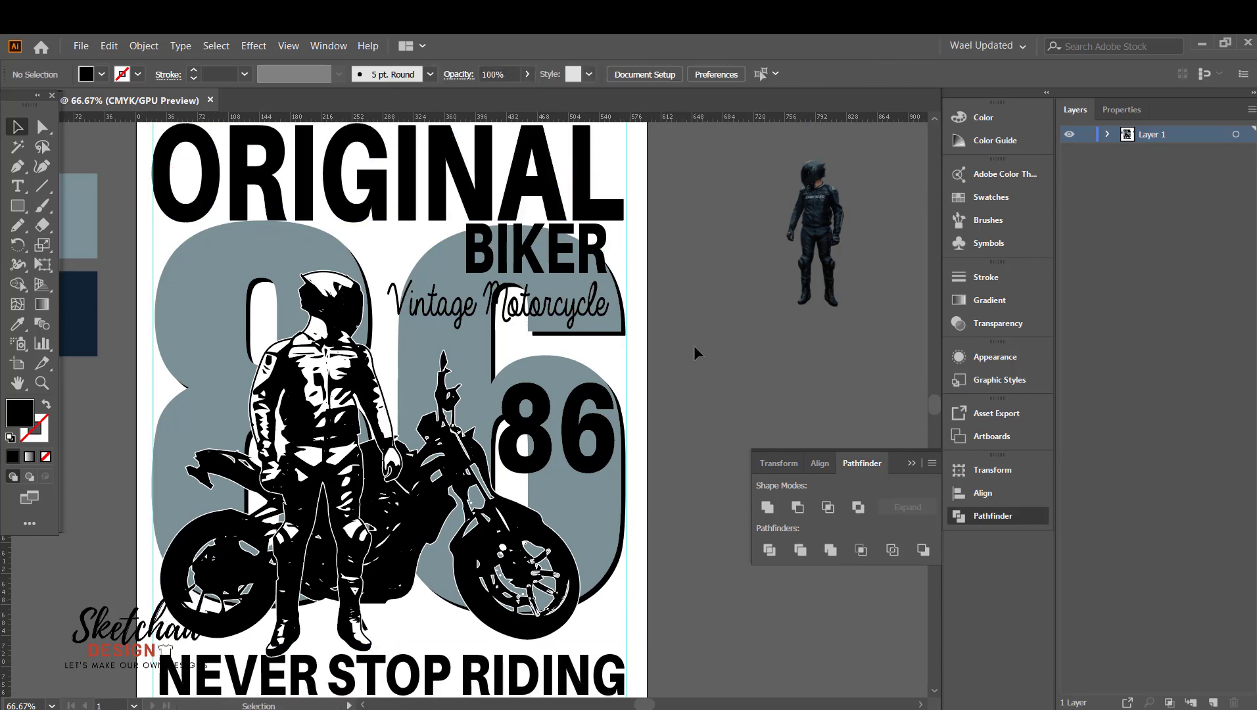
# Step: Convert the ORIGINAL title to outlines
pyautogui.hotkey('ctrl', '-')
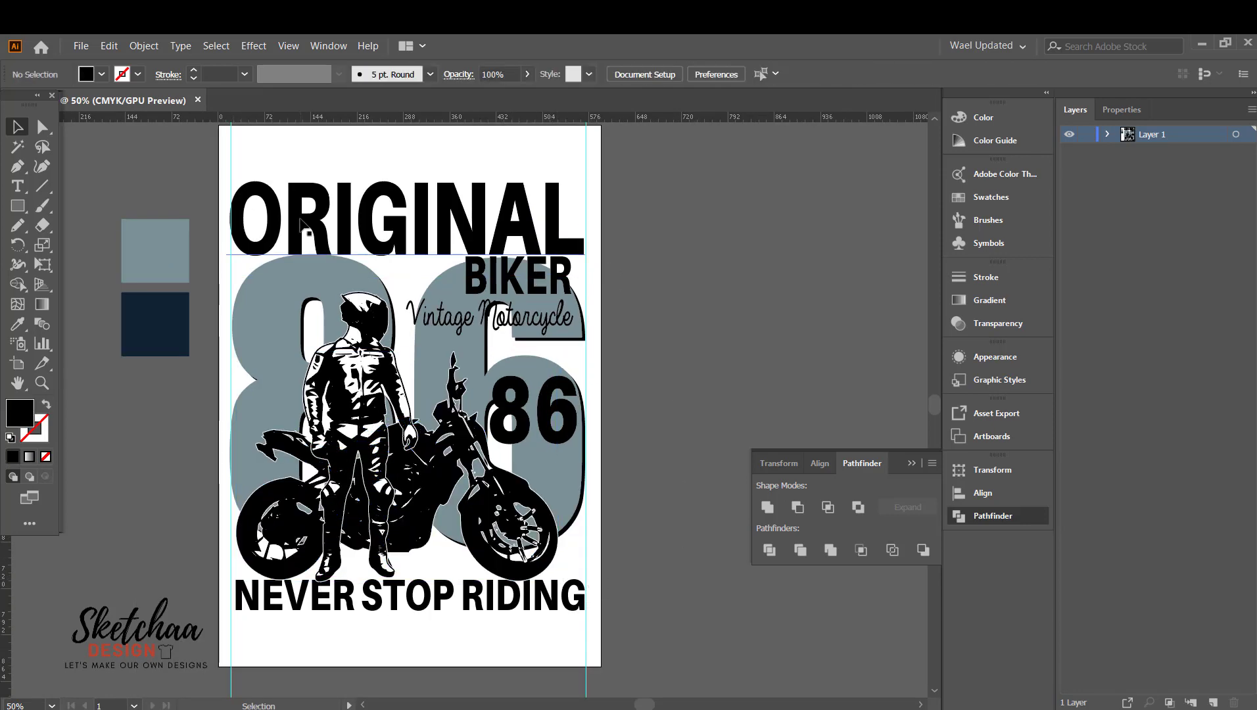
pyautogui.click(302, 225)
pyautogui.hotkey('ctrl', 'shift', 'o')
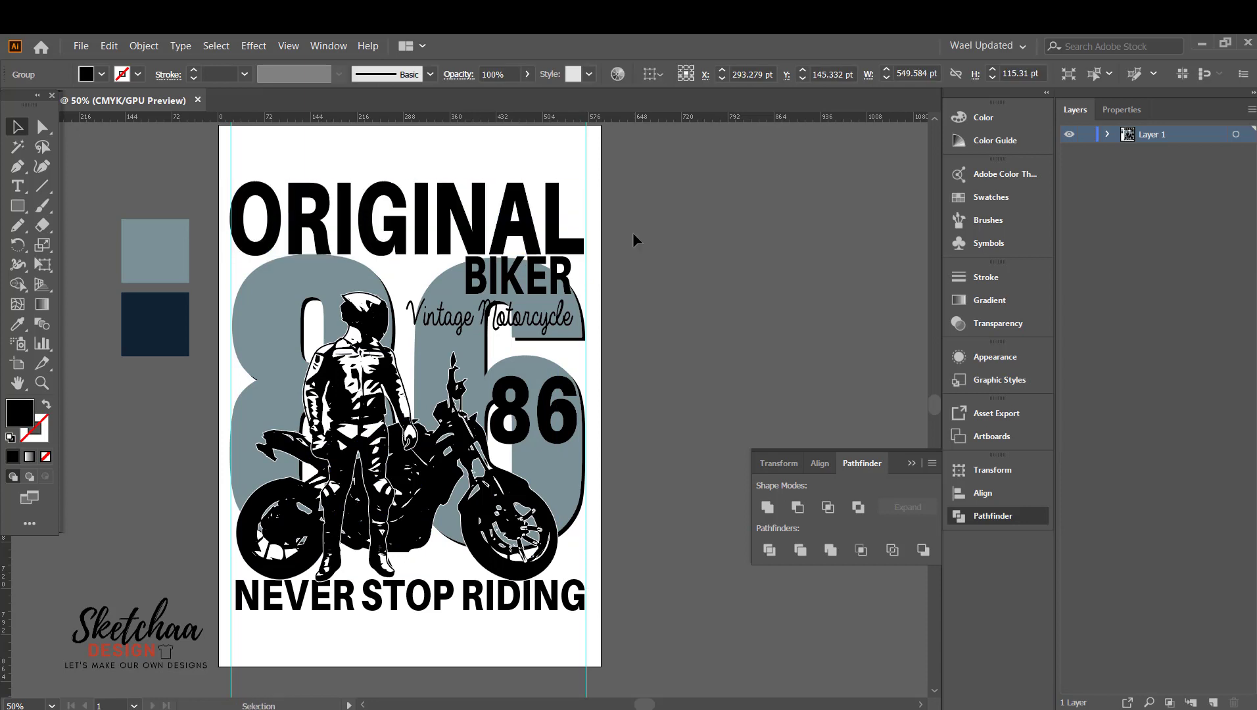
pyautogui.click(633, 233)
# Step: Select the black artwork of the rider and motorcycle by color and recolor it with the dark navy sample
pyautogui.press('p')
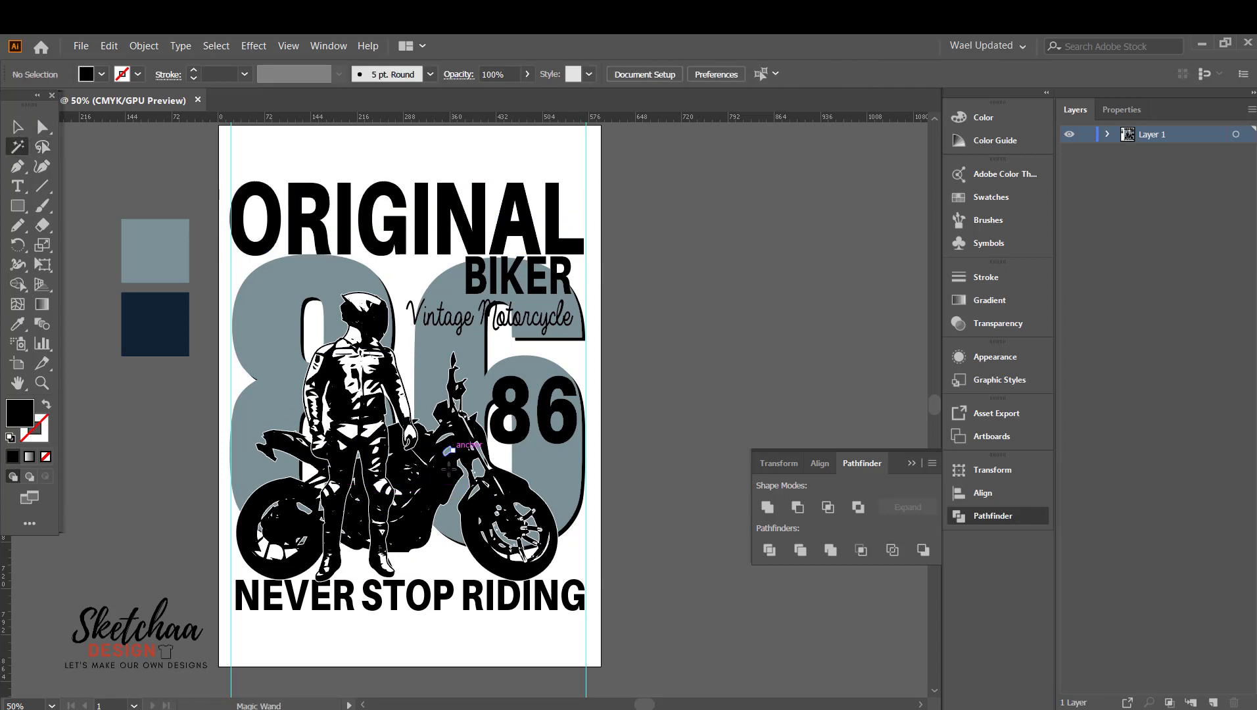
pyautogui.click(449, 469)
pyautogui.press('i')
pyautogui.click(158, 319)
pyautogui.press('v')
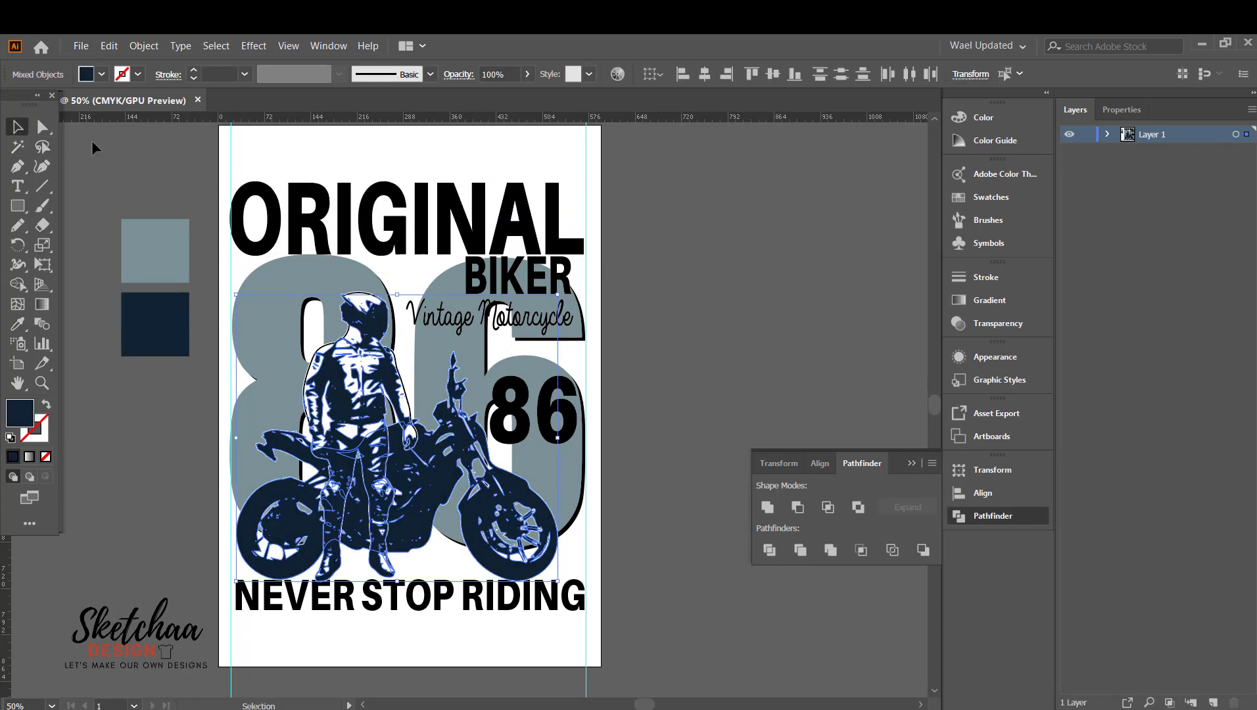
pyautogui.click(92, 148)
# Step: Select the ORIGINAL outlines and the large 86's shadow by color and recolor them dark navy
pyautogui.press('y')
pyautogui.click(271, 196)
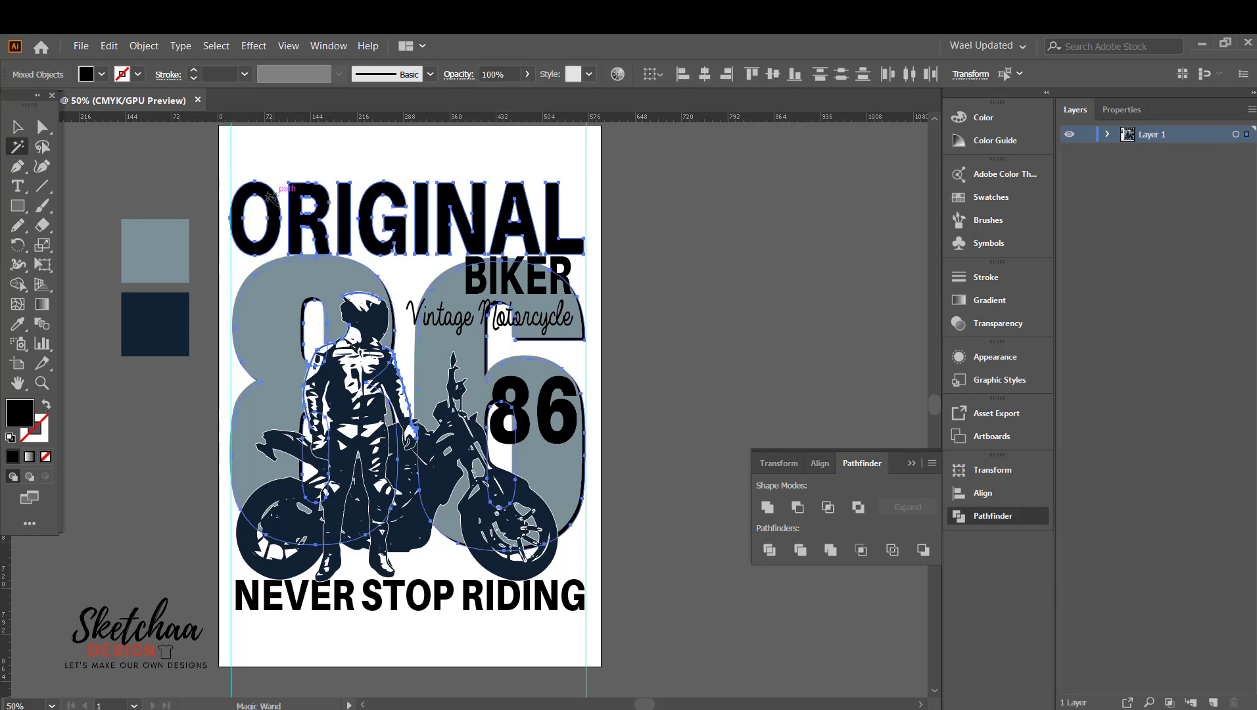
pyautogui.click(131, 323)
pyautogui.click(18, 128)
pyautogui.click(148, 154)
pyautogui.click(562, 252)
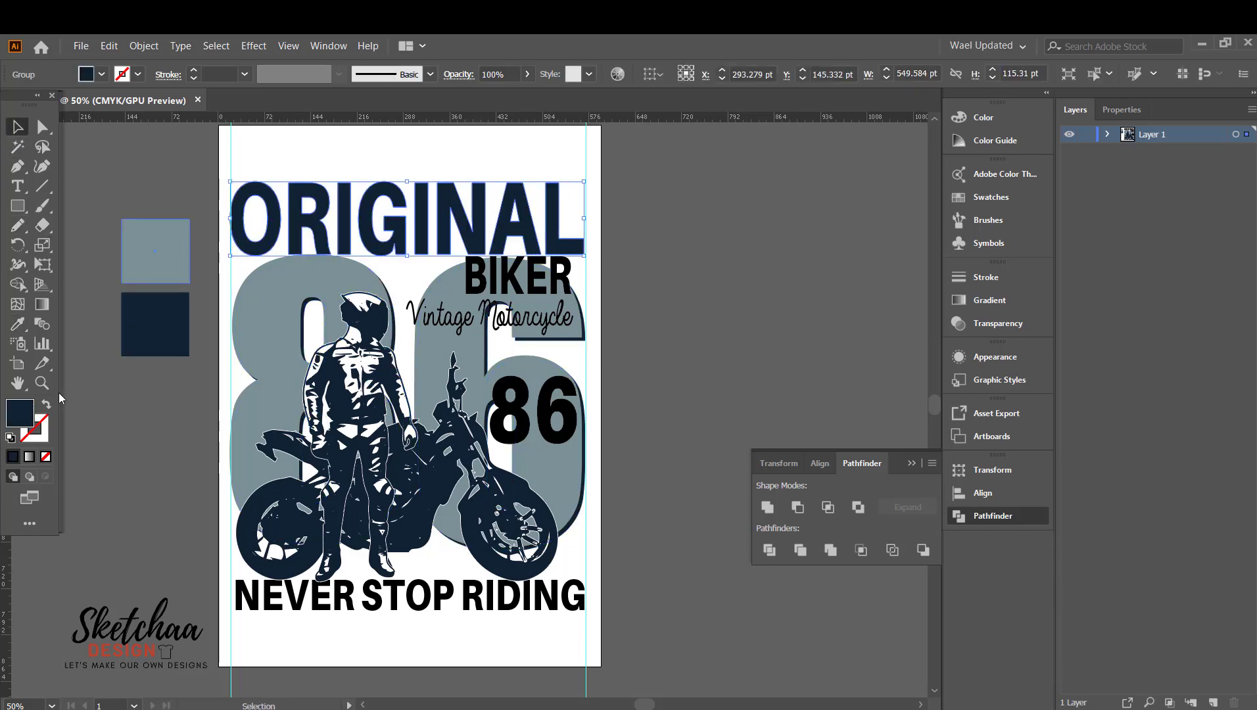
pyautogui.click(17, 146)
pyautogui.click(151, 316)
pyautogui.hotkey('ctrl', 'z')
pyautogui.click(18, 128)
pyautogui.click(21, 320)
pyautogui.click(16, 148)
pyautogui.click(271, 215)
pyautogui.click(20, 128)
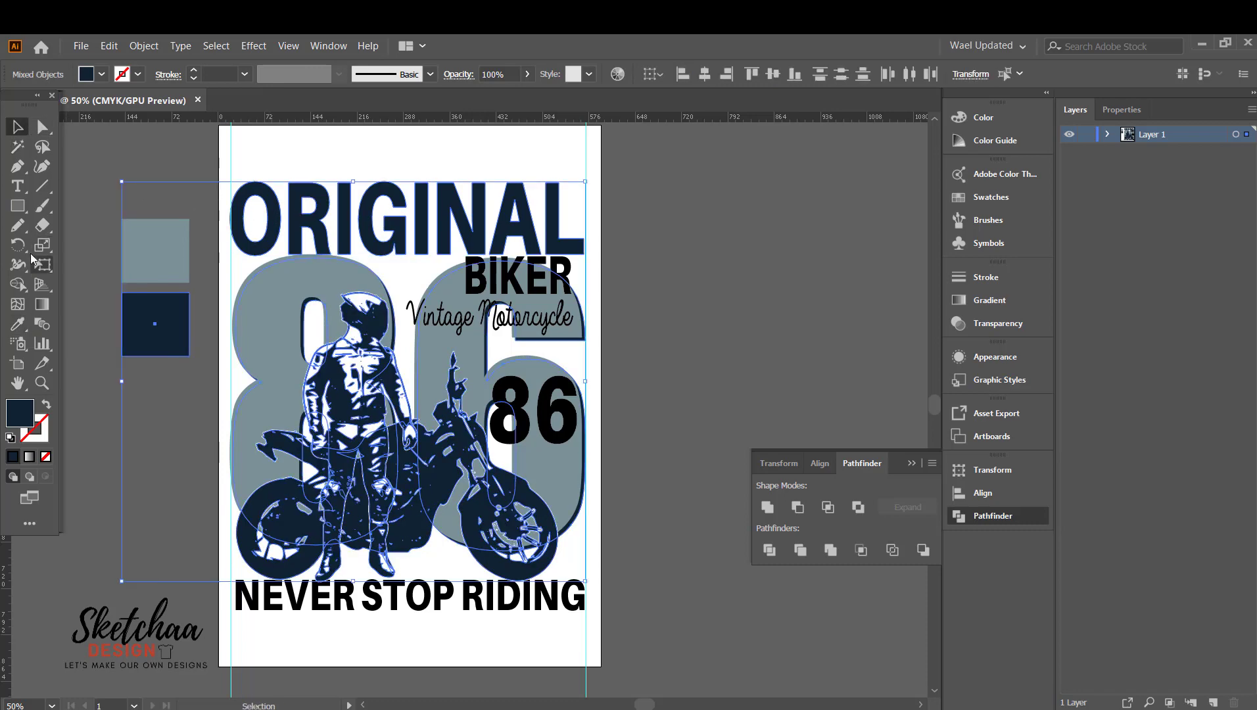
pyautogui.click(18, 324)
pyautogui.click(18, 128)
pyautogui.click(105, 165)
# Step: Convert the NEVER STOP RIDING text to outlines and recolor it with the dark navy sample
pyautogui.click(442, 597)
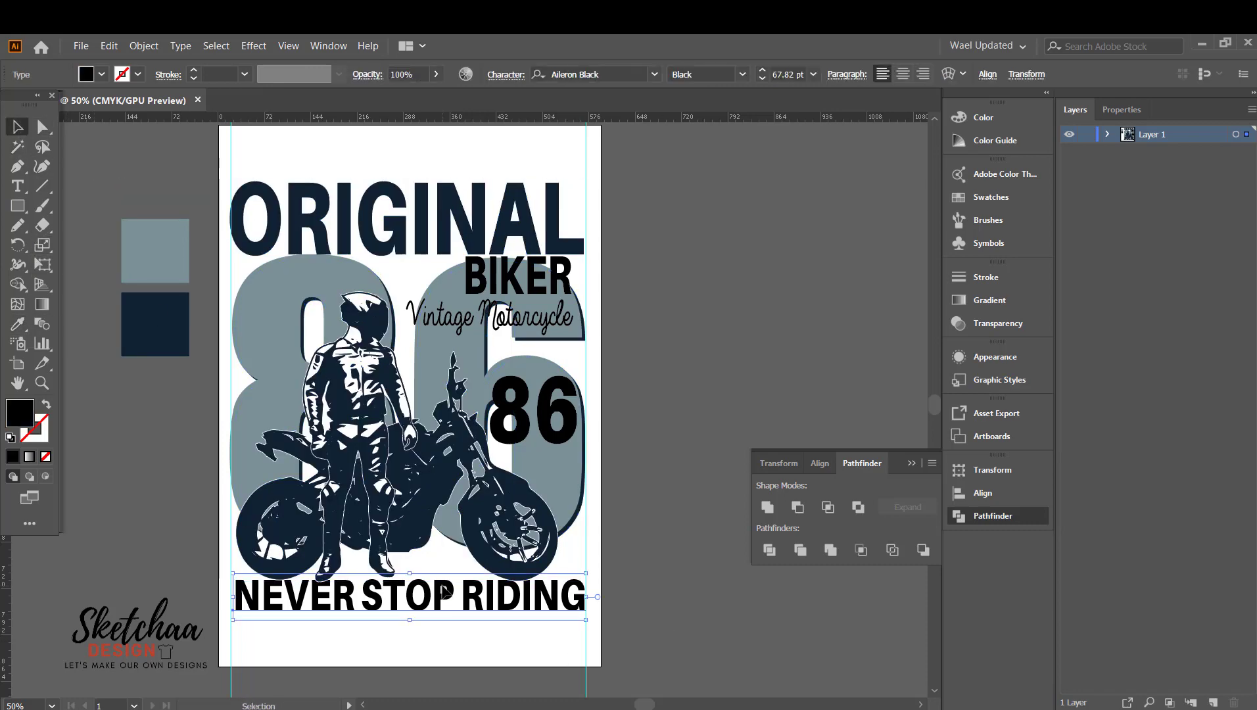
pyautogui.rightClick(441, 599)
pyautogui.click(547, 391)
pyautogui.click(17, 147)
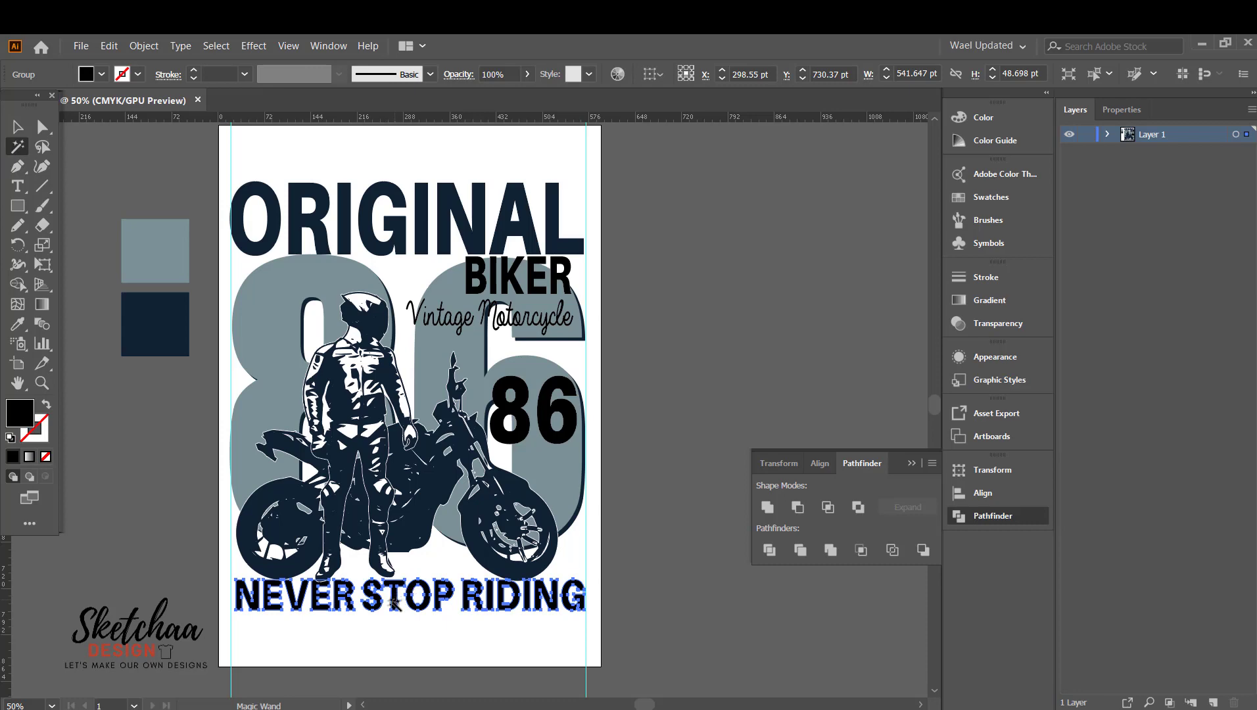
pyautogui.click(295, 502)
pyautogui.click(18, 127)
pyautogui.click(105, 165)
# Step: Convert the small 86 to outlines and recolor it with the dark navy sample
pyautogui.click(553, 428)
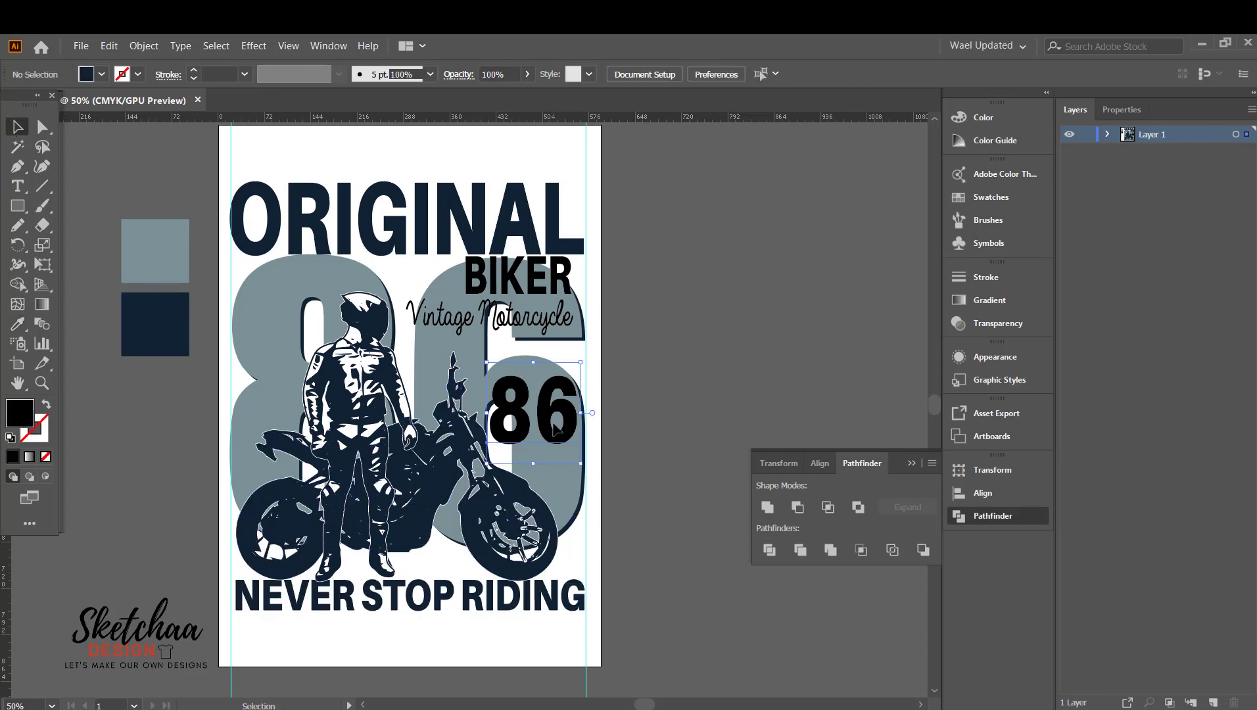
pyautogui.rightClick(553, 429)
pyautogui.click(611, 232)
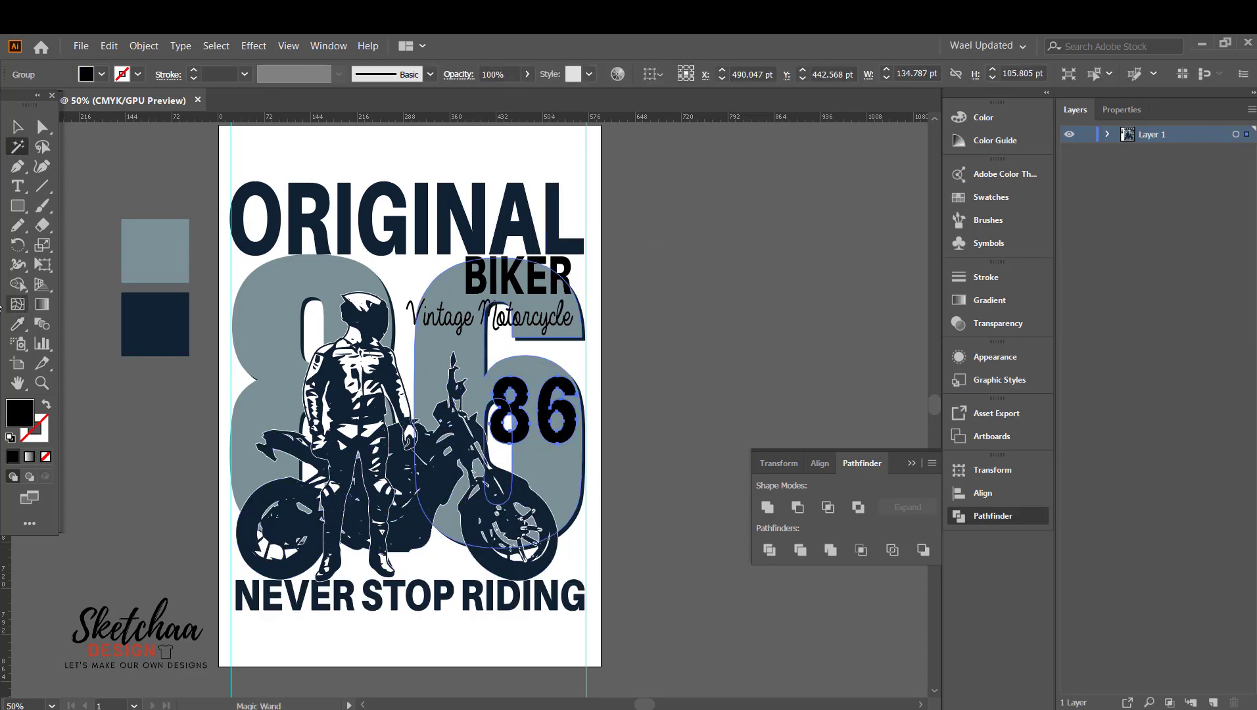
pyautogui.click(17, 324)
pyautogui.click(155, 327)
pyautogui.click(17, 128)
# Step: Convert the Vintage Motorcycle lettering to outlines and recolor it with the dark navy sample
pyautogui.click(503, 317)
pyautogui.rightClick(508, 315)
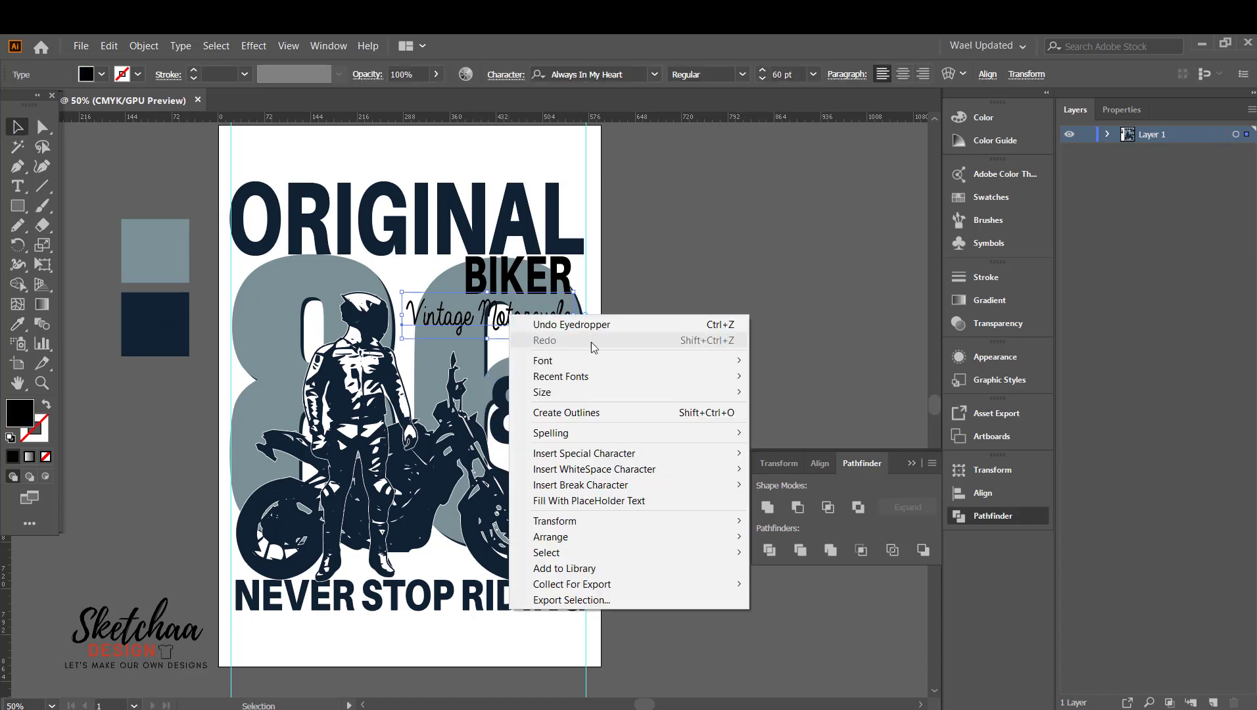
pyautogui.click(608, 412)
pyautogui.click(18, 148)
pyautogui.click(18, 323)
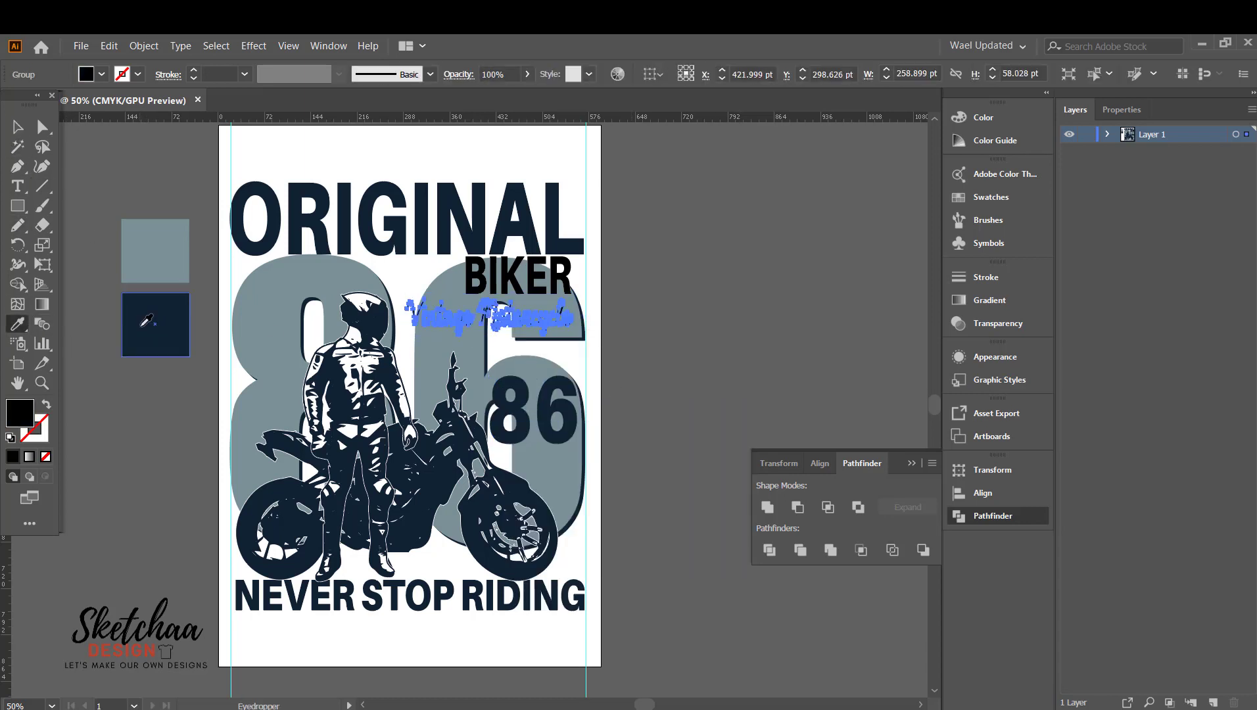
pyautogui.click(146, 324)
pyautogui.click(17, 128)
pyautogui.click(630, 289)
# Step: Delete both vertical guides from the design
pyautogui.moveTo(585, 290); pyautogui.dragTo(709, 287)
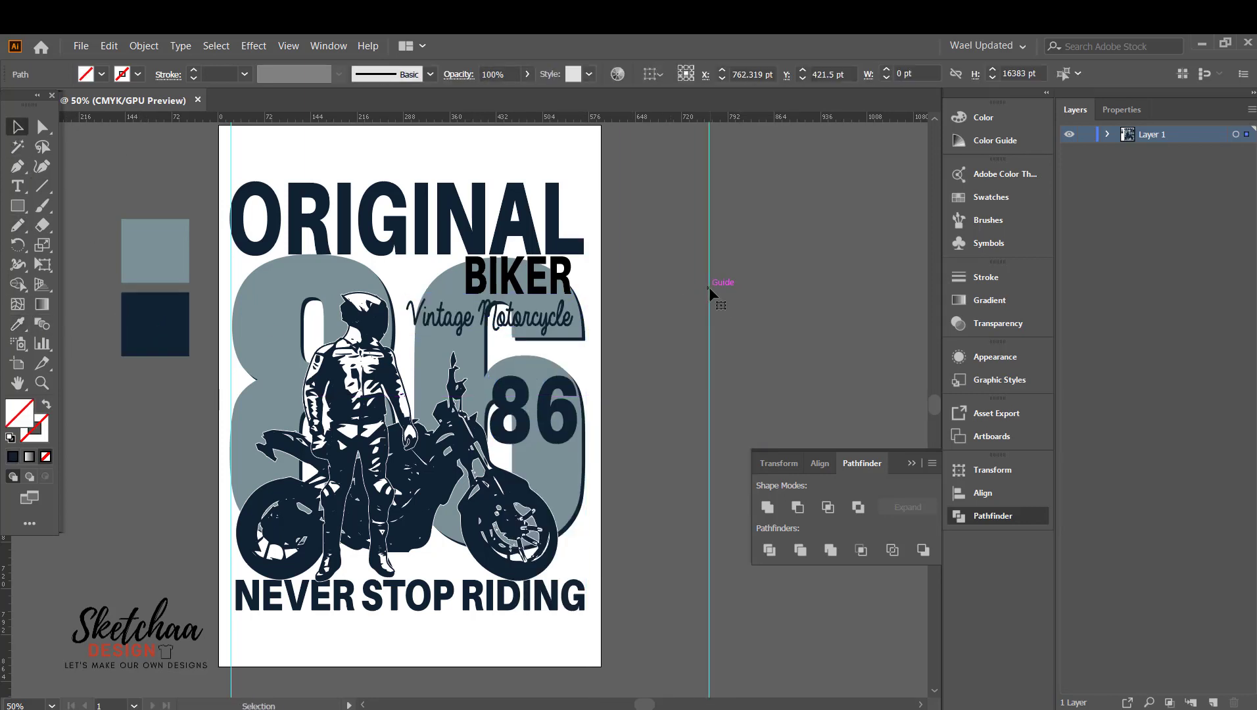
pyautogui.press('Delete')
pyautogui.moveTo(231, 140); pyautogui.dragTo(66, 136)
pyautogui.press('Delete')
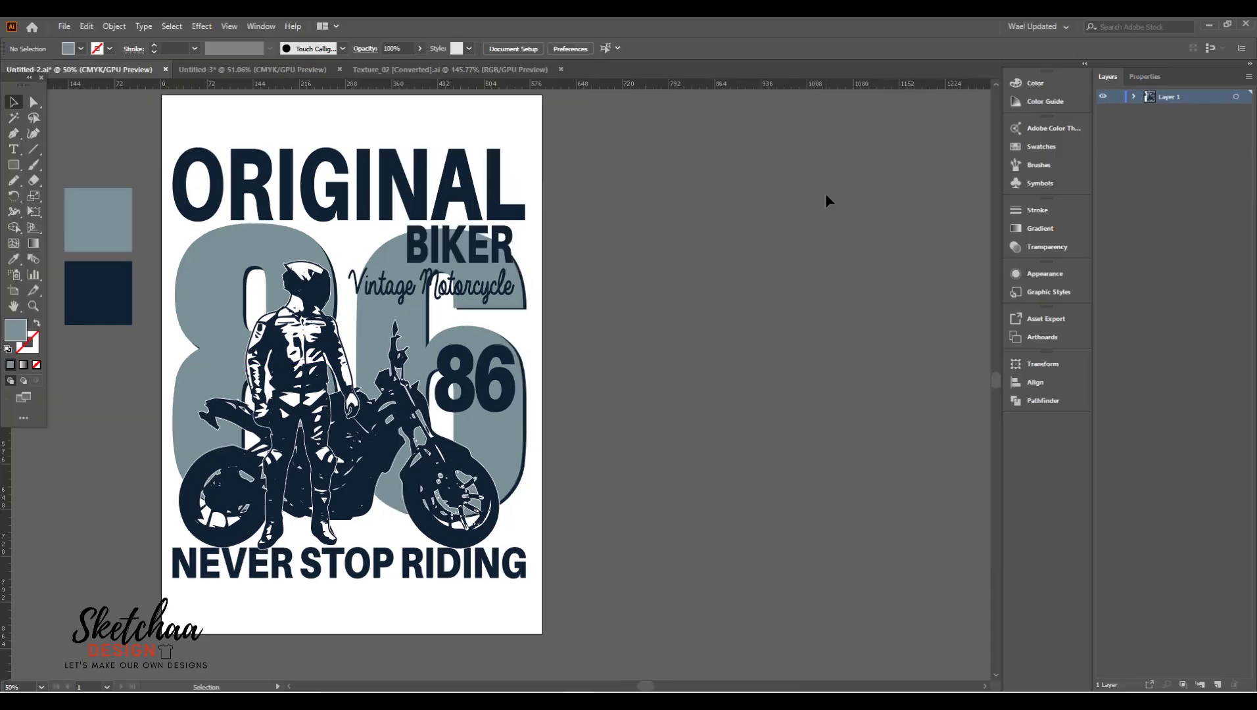
# Step: Copy the wavy horizontal-line texture from the Texture_02 document into the T-shirt design and place it beside the artboard
pyautogui.click(431, 70)
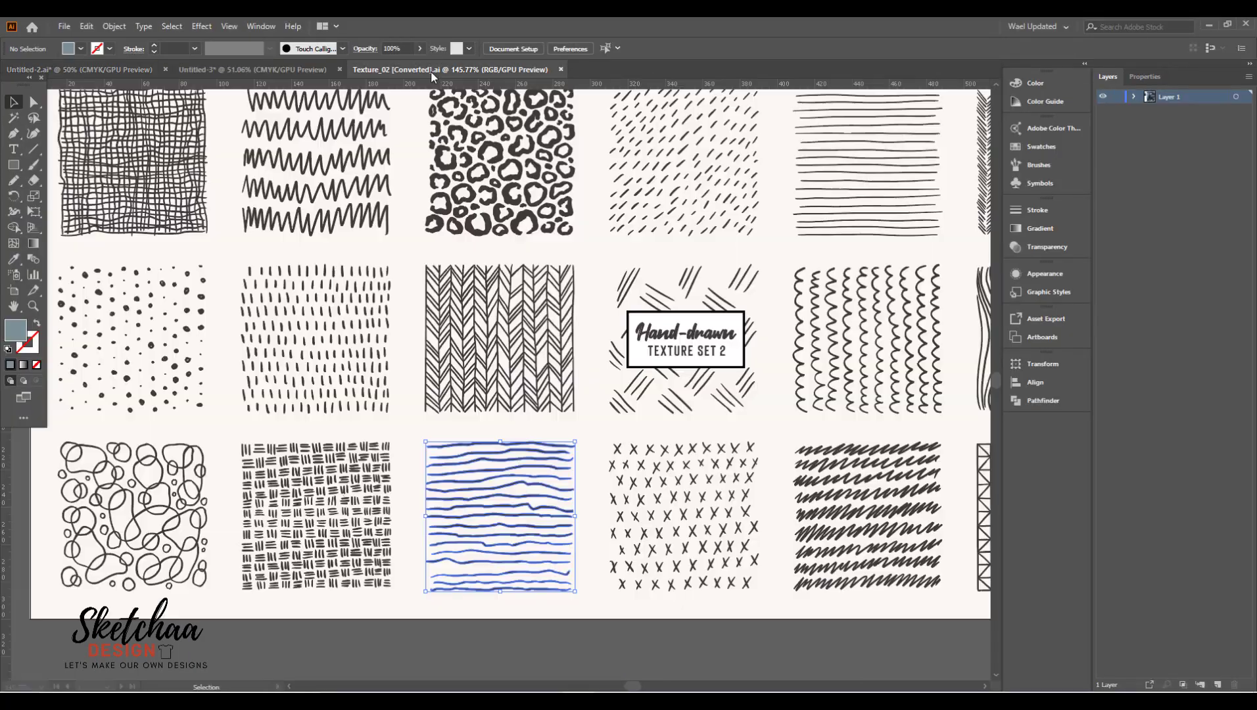
pyautogui.click(517, 553)
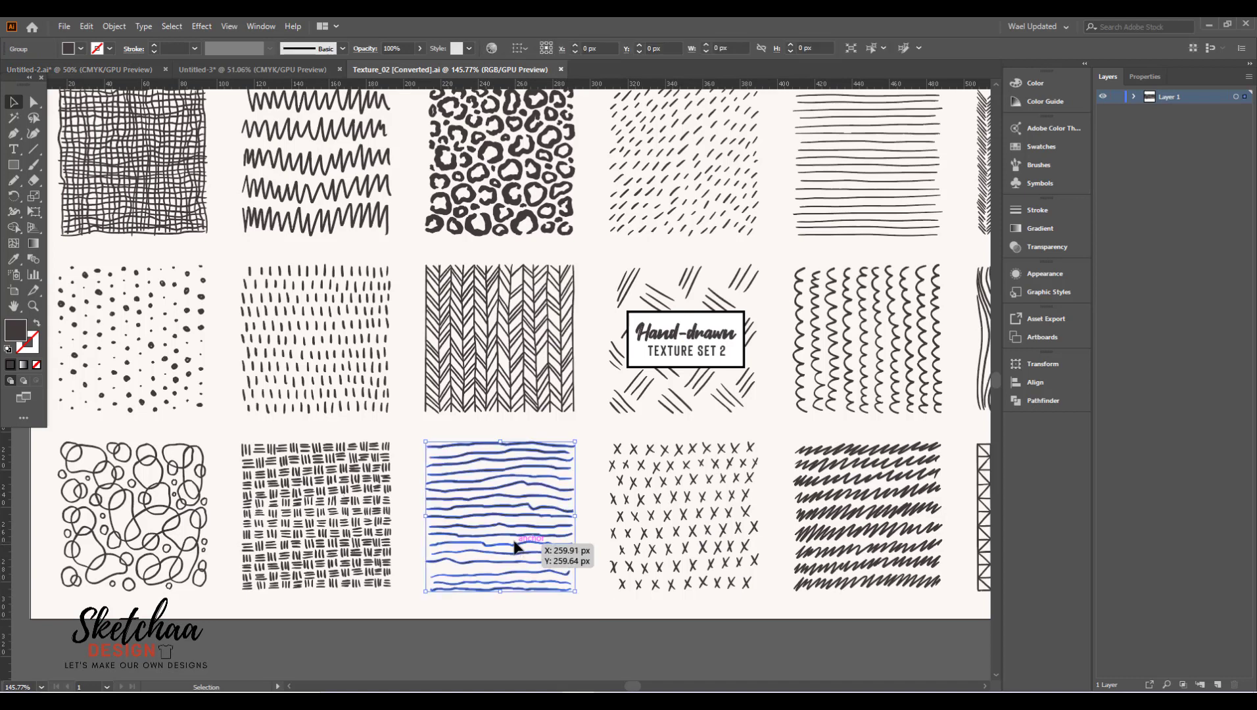
pyautogui.click(126, 69)
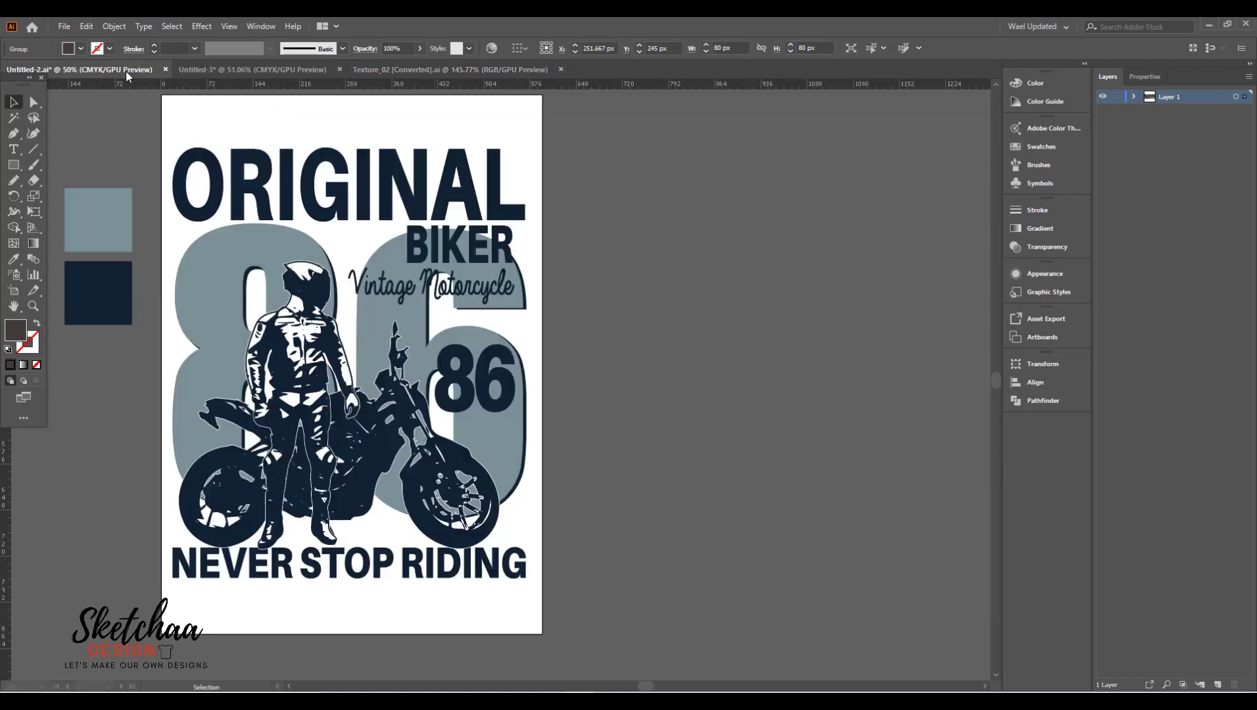
pyautogui.hotkey('ctrl', 'v')
pyautogui.moveTo(500, 385)
pyautogui.mouseDown()
pyautogui.moveTo(513, 394)
pyautogui.moveTo(621, 277)
pyautogui.moveTo(598, 267)
pyautogui.mouseUp()
# Step: Set the fill of the pasted line texture to white
pyautogui.click(80, 48)
pyautogui.click(552, 173)
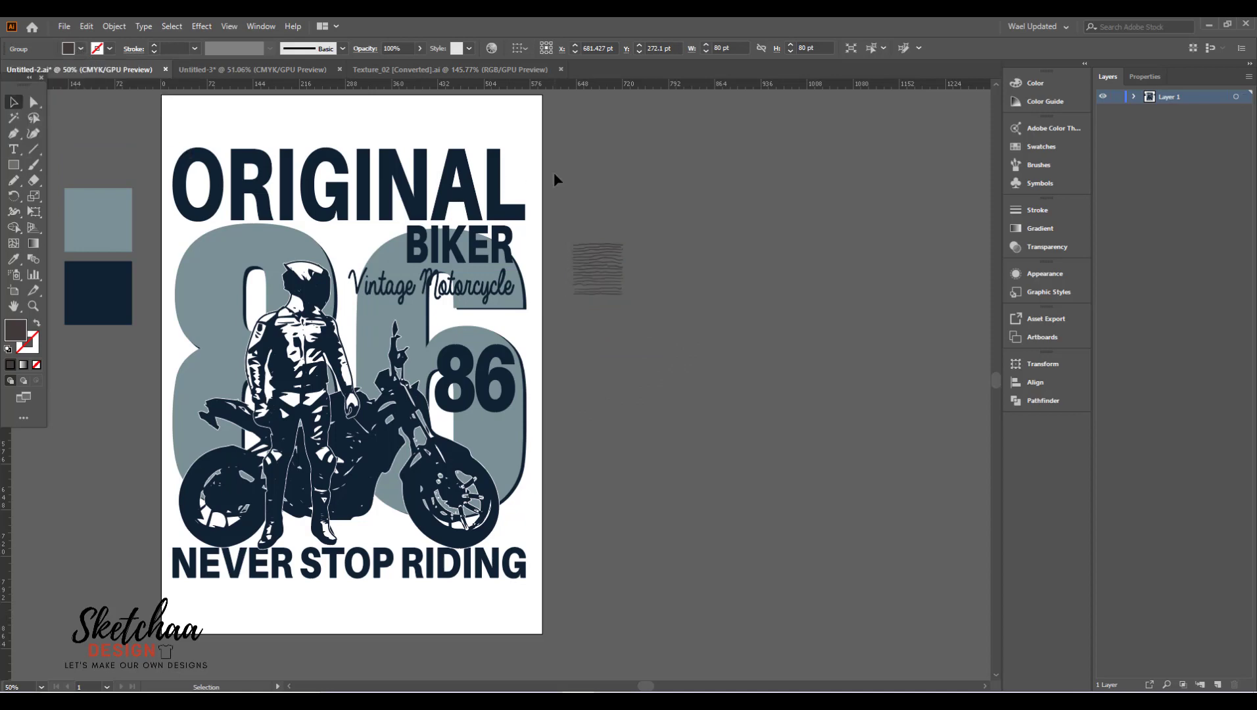
pyautogui.click(598, 276)
pyautogui.click(80, 48)
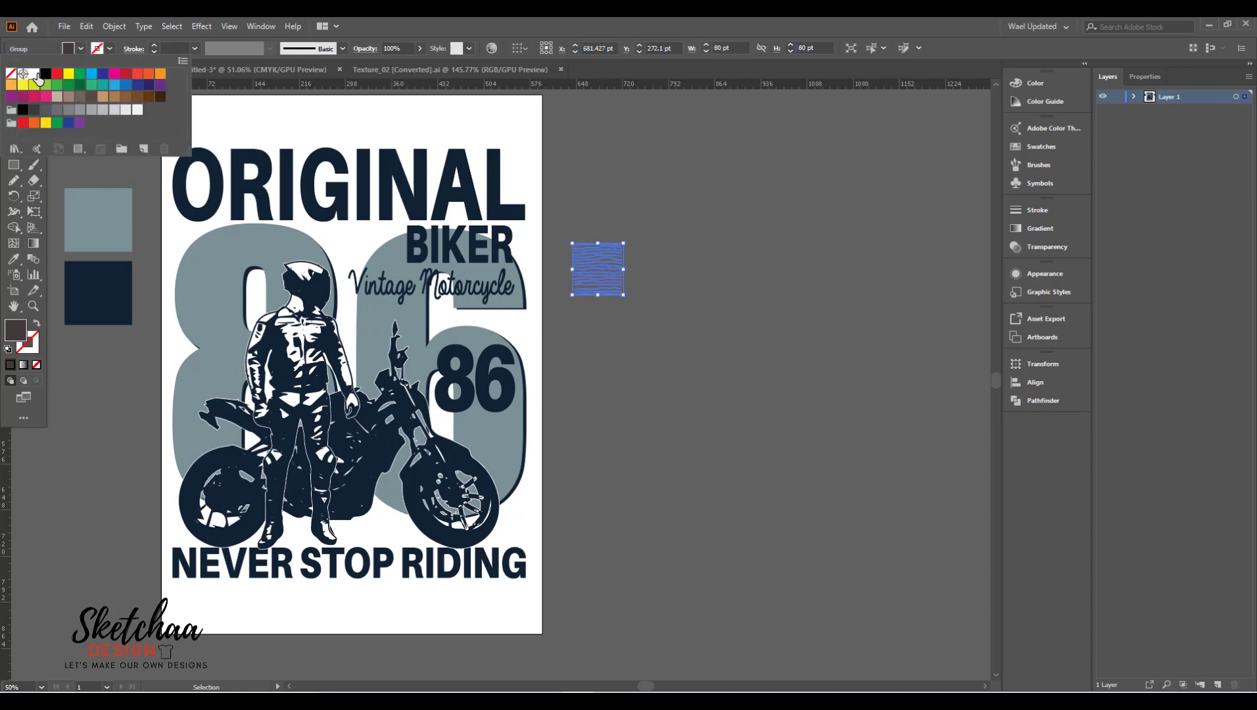
pyautogui.click(546, 196)
# Step: Duplicate the white line texture sideways so that two tiles join end to end
pyautogui.hotkey('ctrl', '+')
pyautogui.hotkey('ctrl', '+')
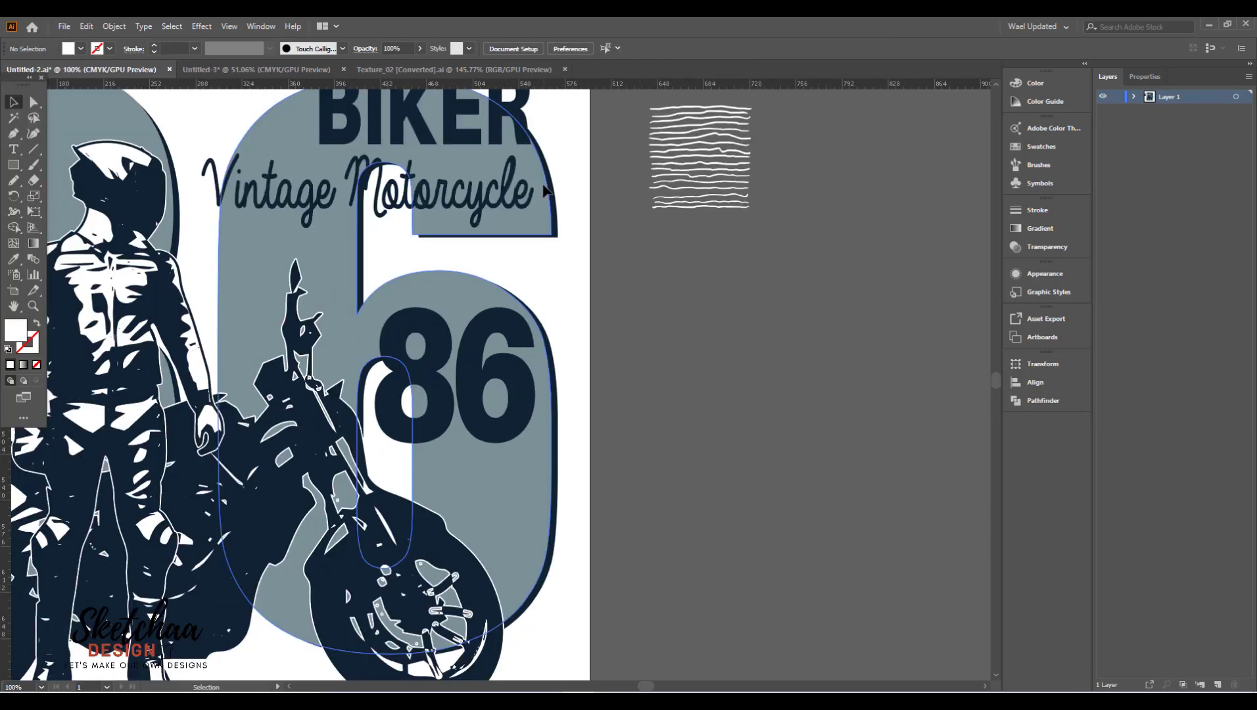
pyautogui.moveTo(808, 320); pyautogui.dragTo(492, 422)
pyautogui.moveTo(393, 289); pyautogui.dragTo(488, 292)
pyautogui.click(505, 449)
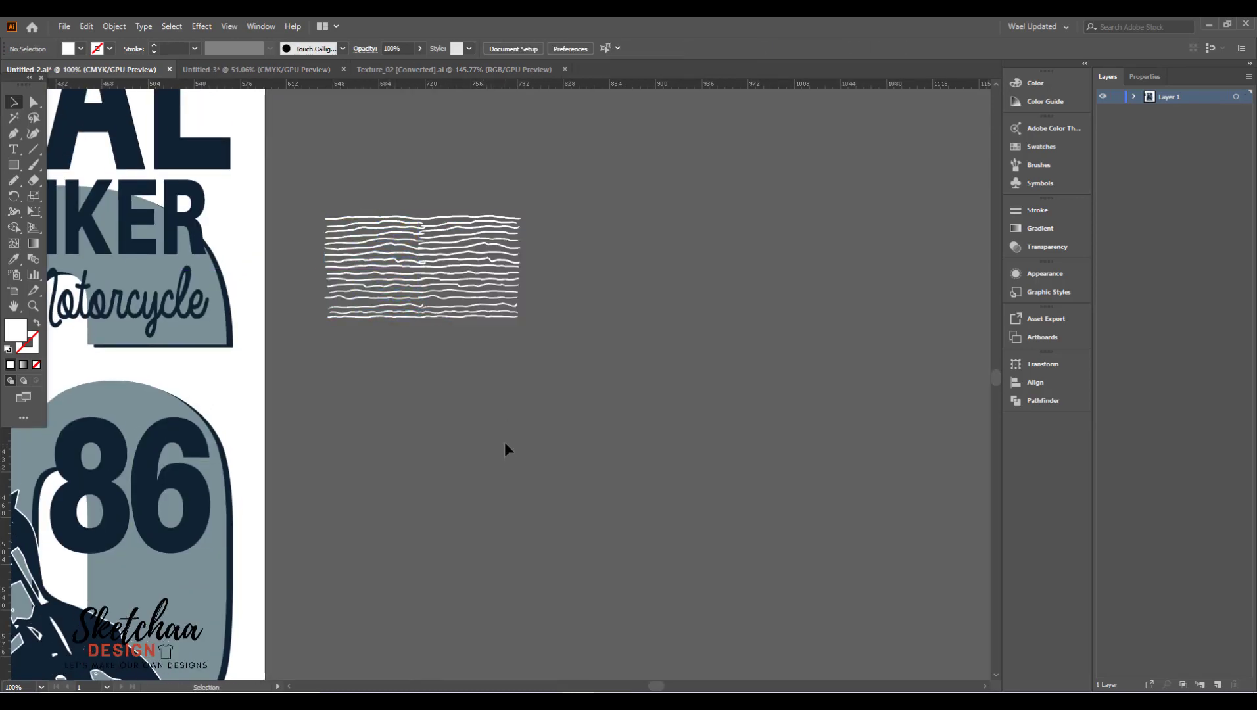
# Step: Select both texture tiles and duplicate the pair sideways to build a row of six tiles
pyautogui.click(484, 296)
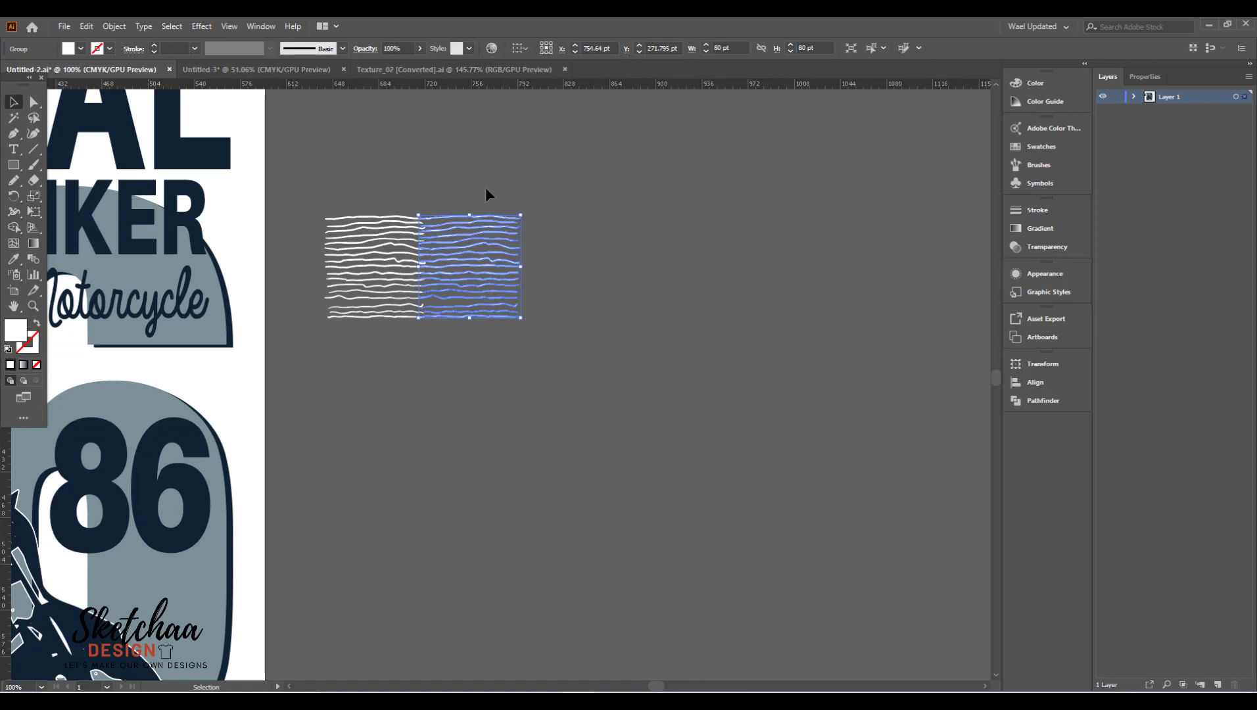
pyautogui.click(375, 232)
pyautogui.keyDown('shift'); pyautogui.click(427, 259); pyautogui.keyUp('shift')
pyautogui.moveTo(404, 272); pyautogui.dragTo(787, 269)
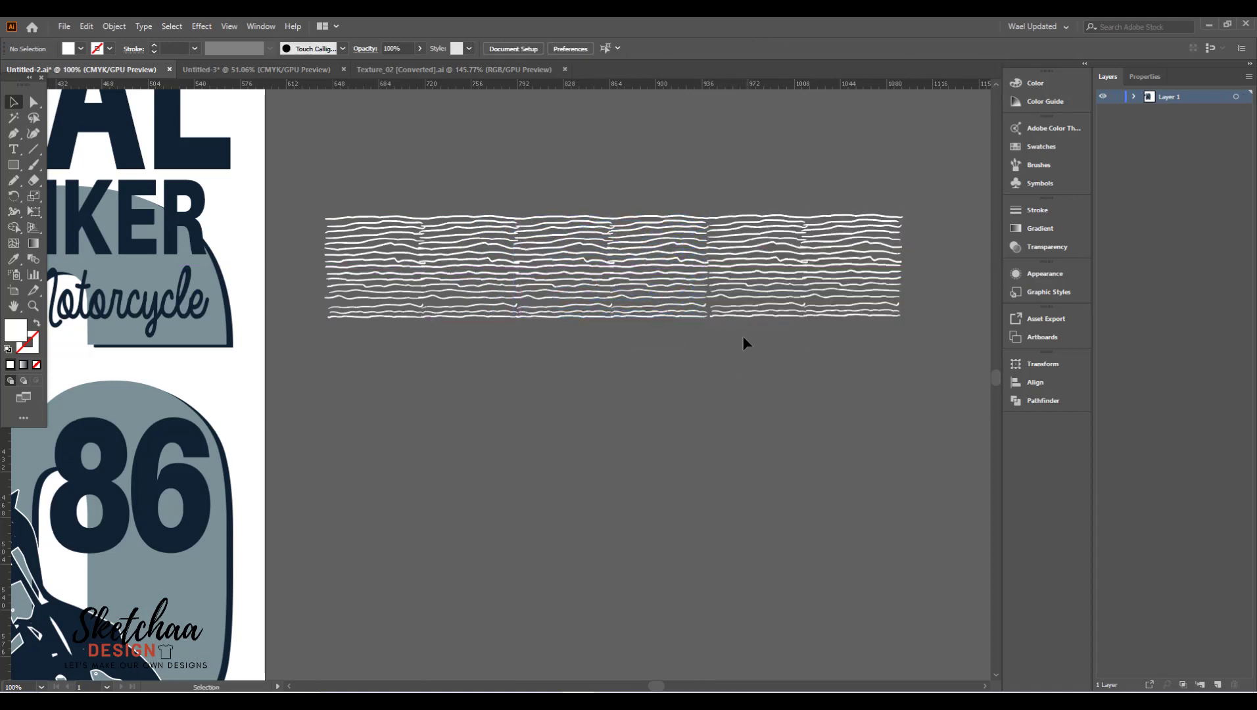
# Step: Nudge the last two texture tiles toward the rest of the row to close the gap
pyautogui.click(751, 302)
pyautogui.click(873, 234)
pyautogui.keyDown('shift'); pyautogui.click(760, 282); pyautogui.keyUp('shift')
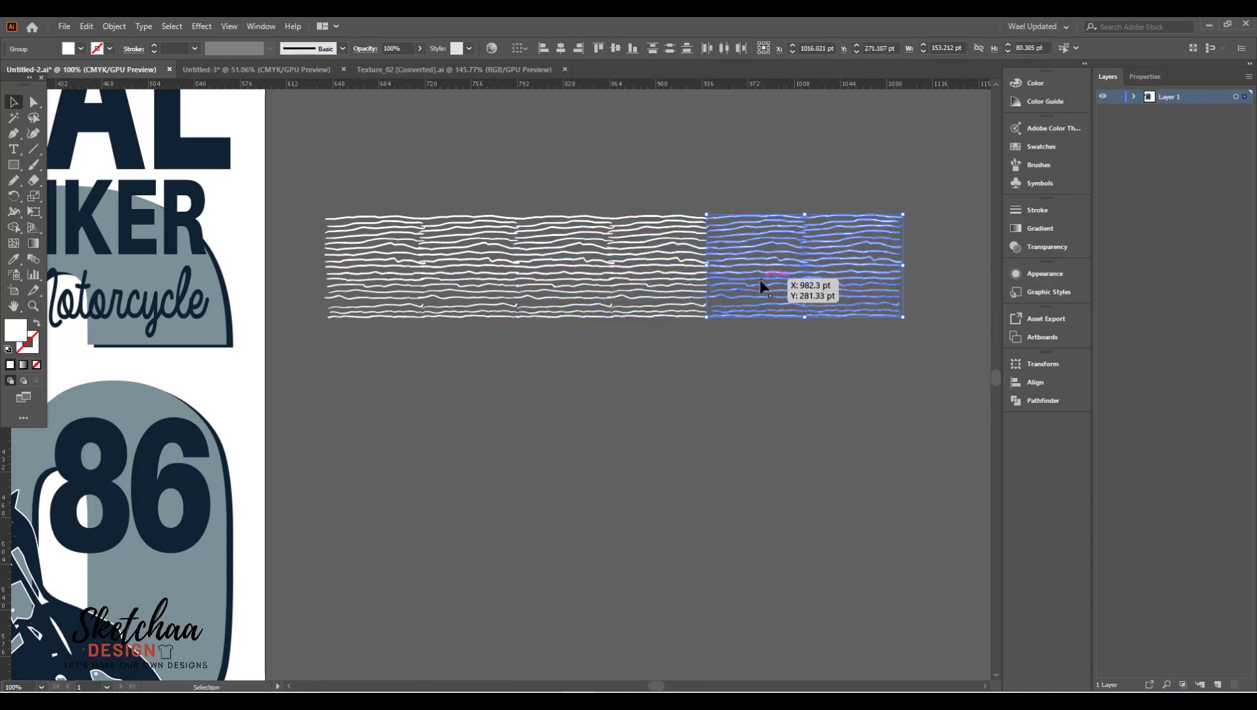
pyautogui.press('Left')
pyautogui.click(715, 383)
# Step: Group the texture row and duplicate it downward, then group and copy the double row to form a tall block
pyautogui.moveTo(830, 203); pyautogui.dragTo(472, 390)
pyautogui.hotkey('ctrl', 'g')
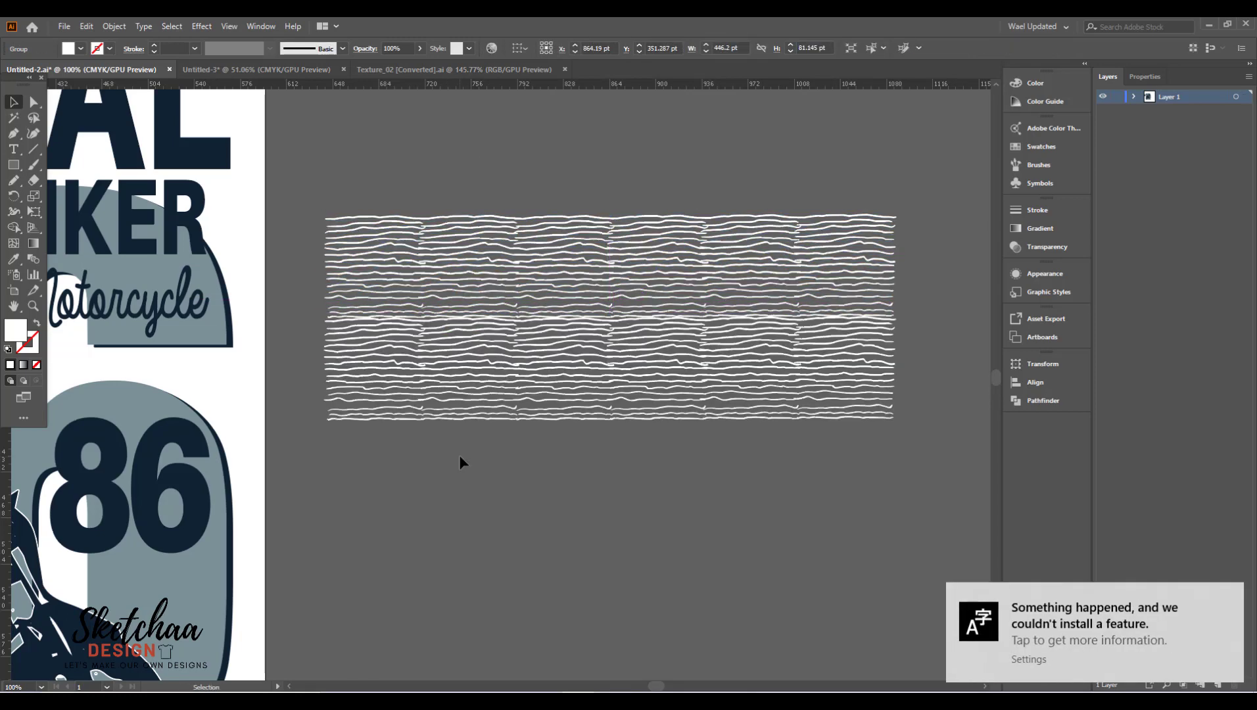
pyautogui.scroll(-2, 493, 460)
pyautogui.moveTo(851, 129); pyautogui.dragTo(463, 554)
pyautogui.scroll(-7, 477, 556)
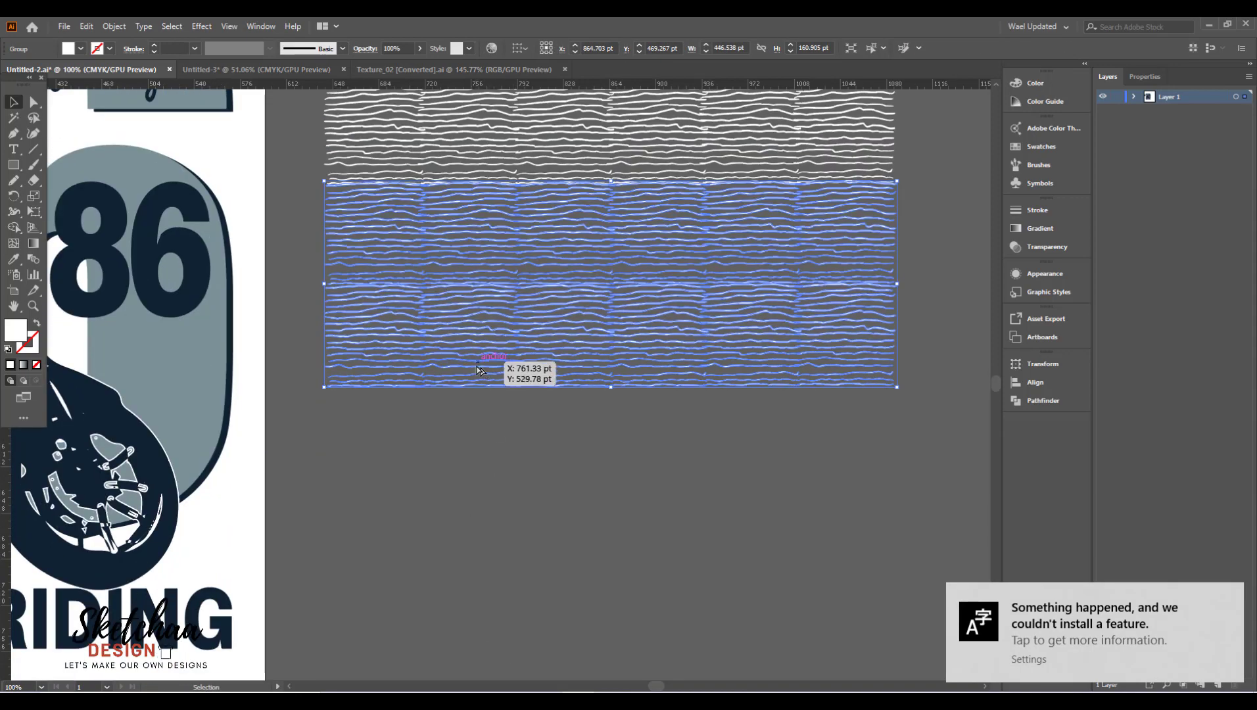
pyautogui.moveTo(479, 370); pyautogui.dragTo(484, 571)
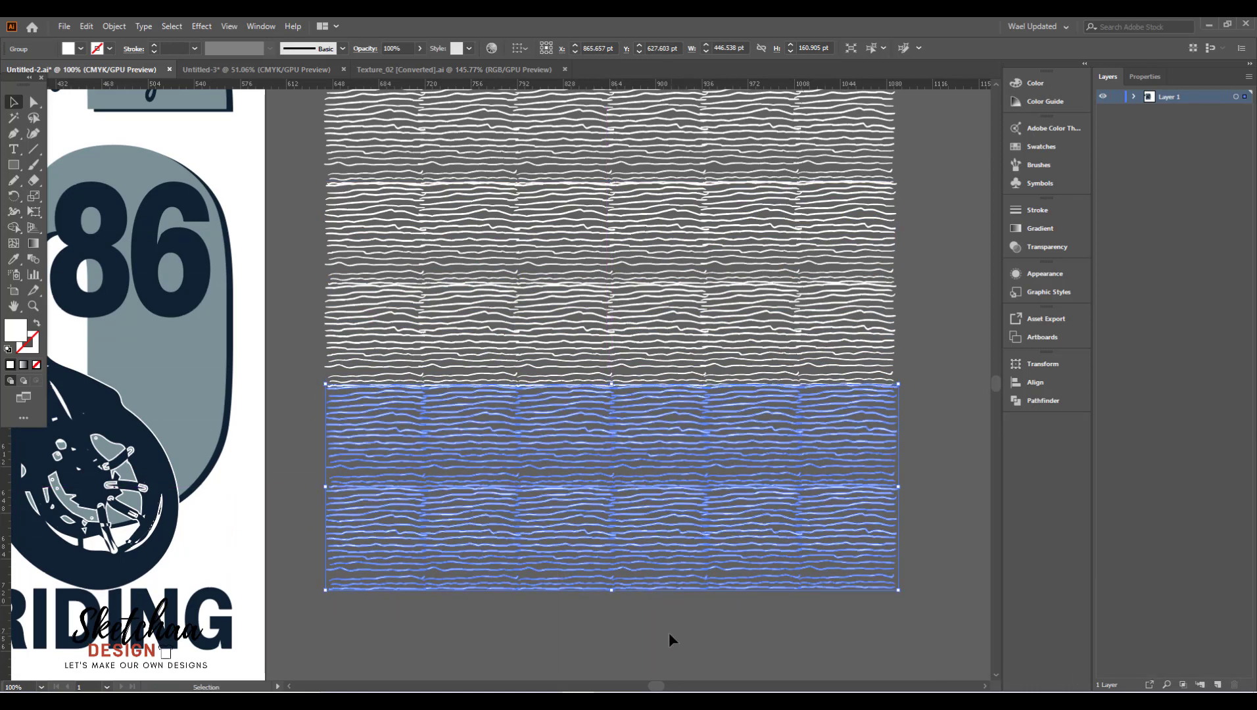
# Step: Select the entire wavy-line texture block beside the artboard and cut it
pyautogui.click(657, 635)
pyautogui.hotkey('ctrl', '-')
pyautogui.hotkey('ctrl', '-')
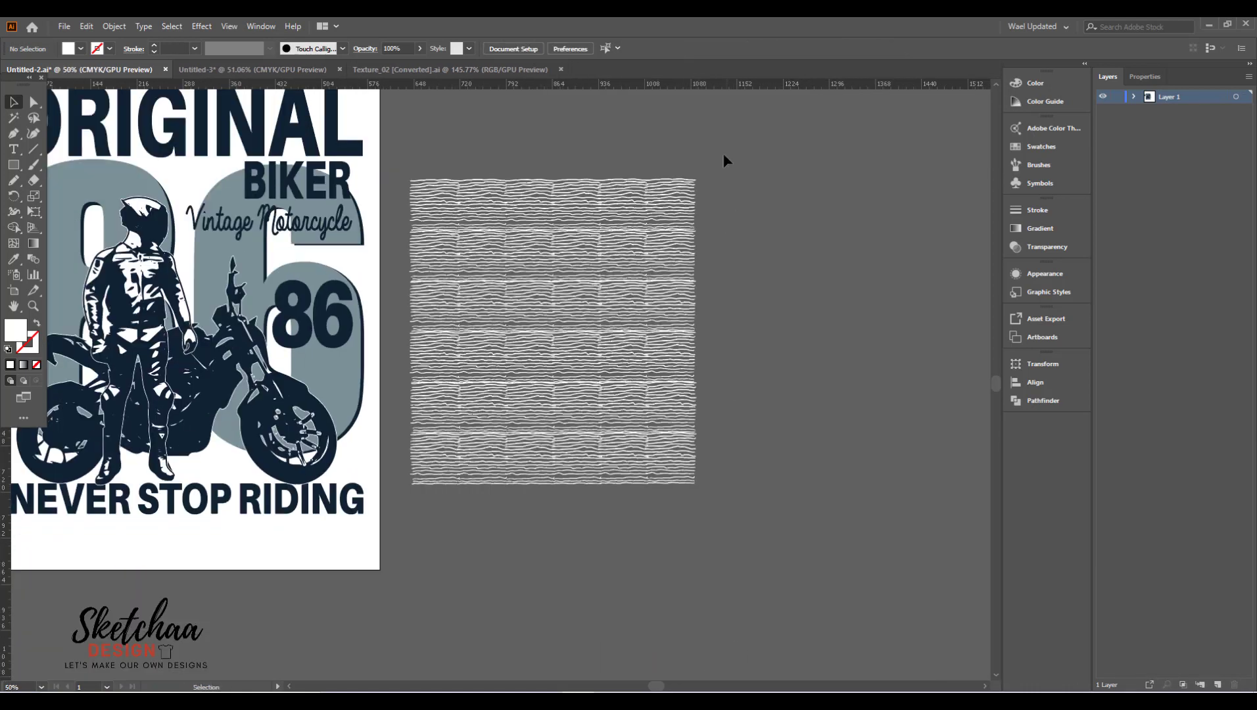
pyautogui.moveTo(724, 160); pyautogui.dragTo(465, 456)
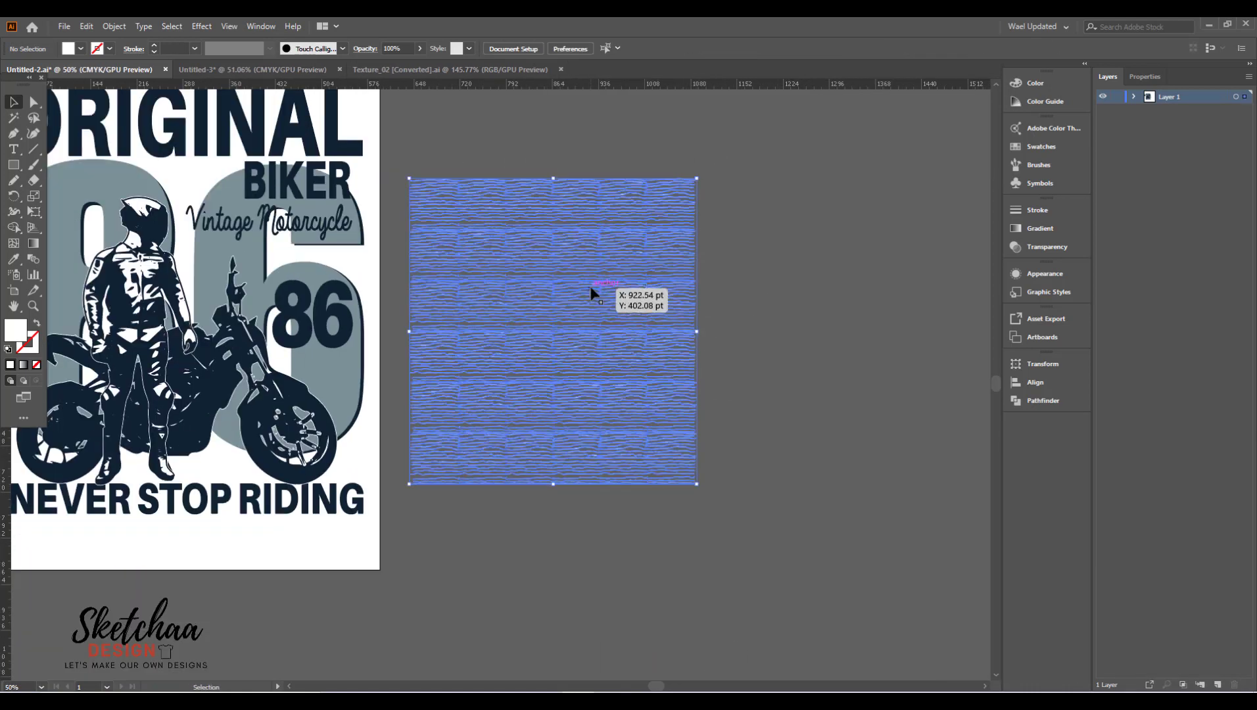
pyautogui.hotkey('ctrl', 'x')
# Step: Paste the texture into the opacity mask of the large 86 and fill it black
pyautogui.moveTo(509, 300); pyautogui.dragTo(765, 395)
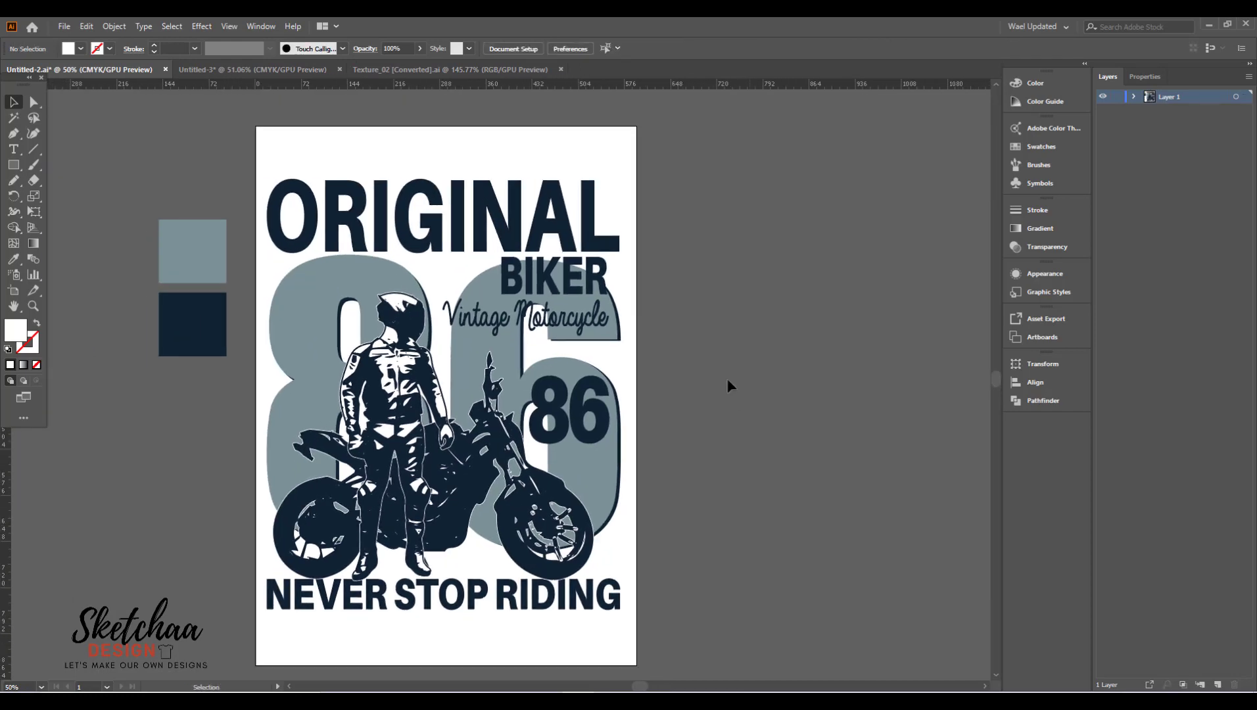
pyautogui.doubleClick(466, 349)
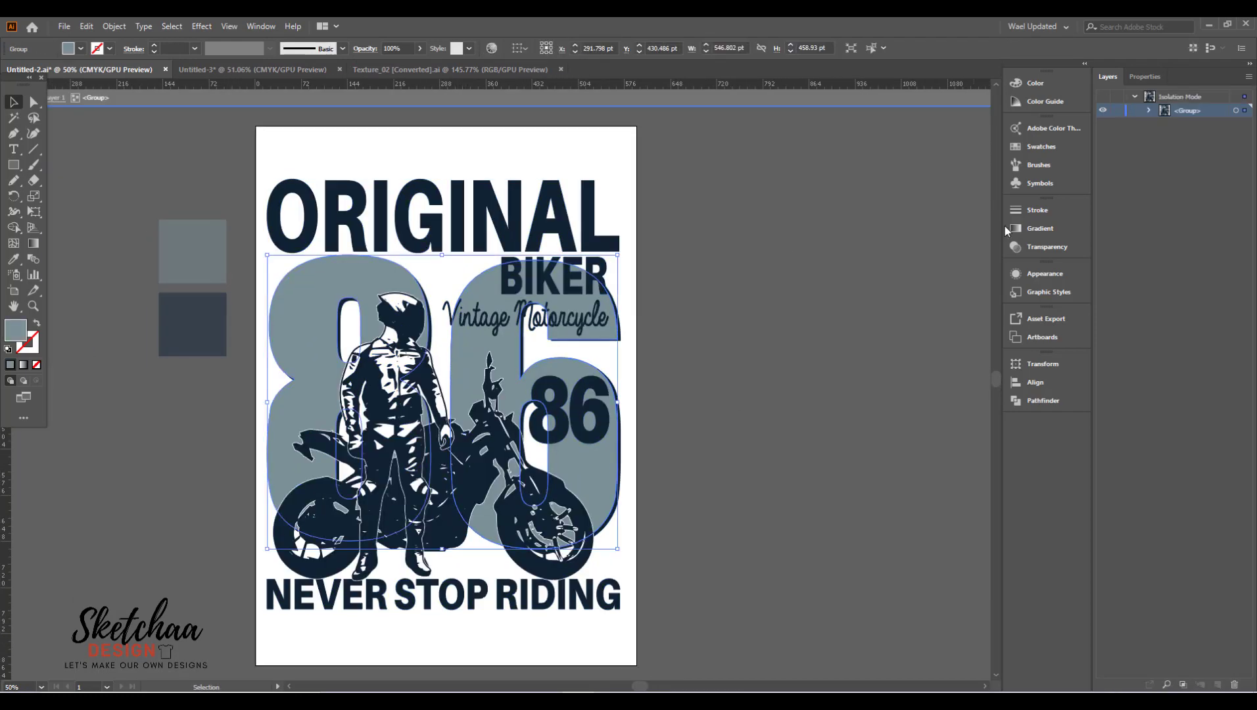
pyautogui.click(1047, 247)
pyautogui.click(931, 265)
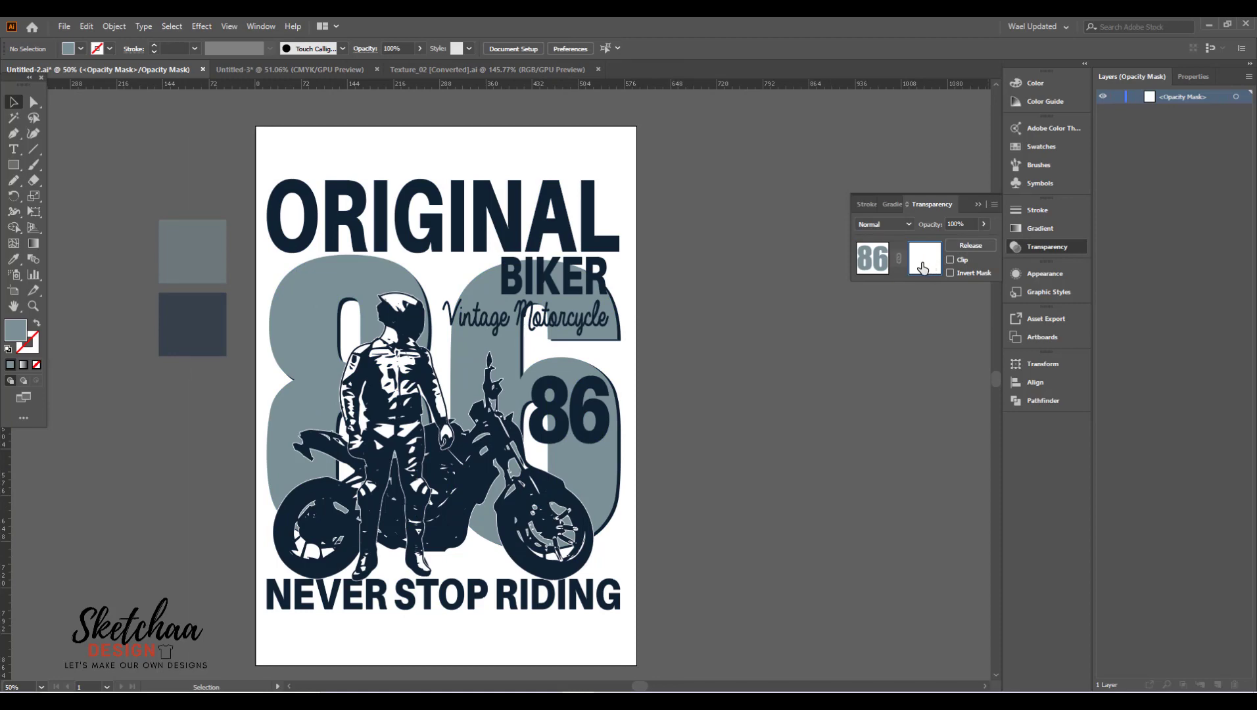
pyautogui.hotkey('ctrl', 'v')
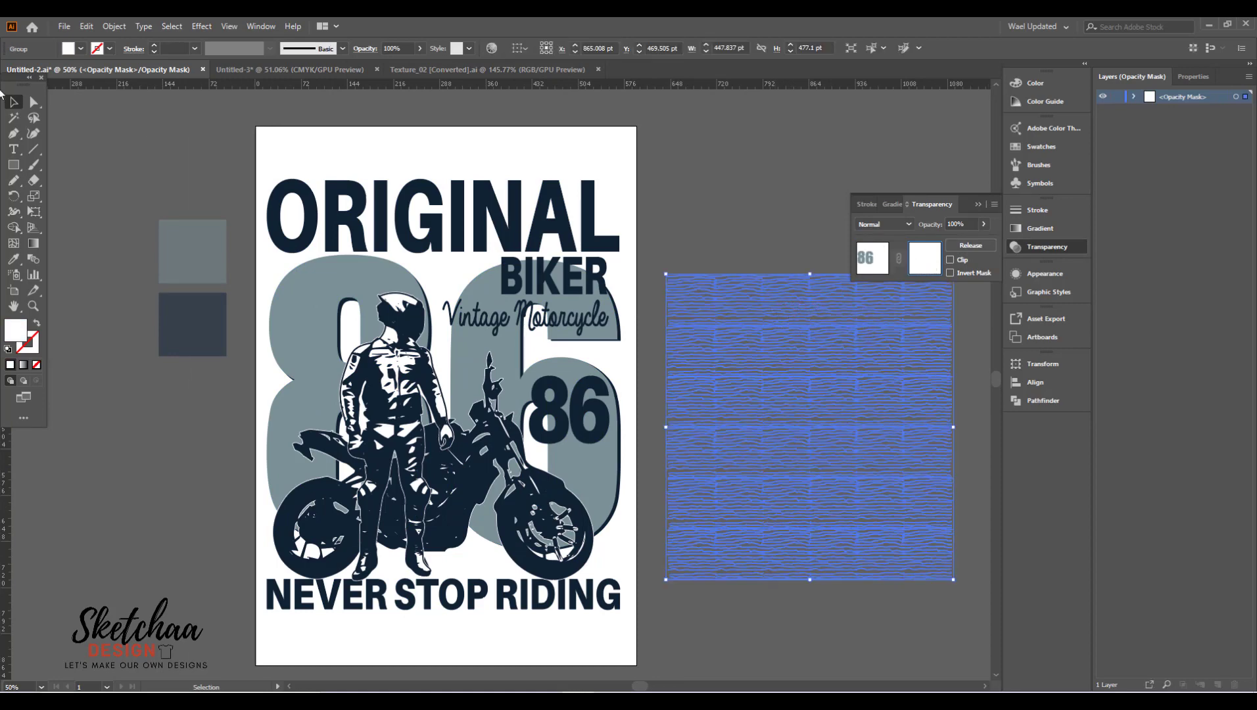
pyautogui.click(80, 48)
pyautogui.click(78, 79)
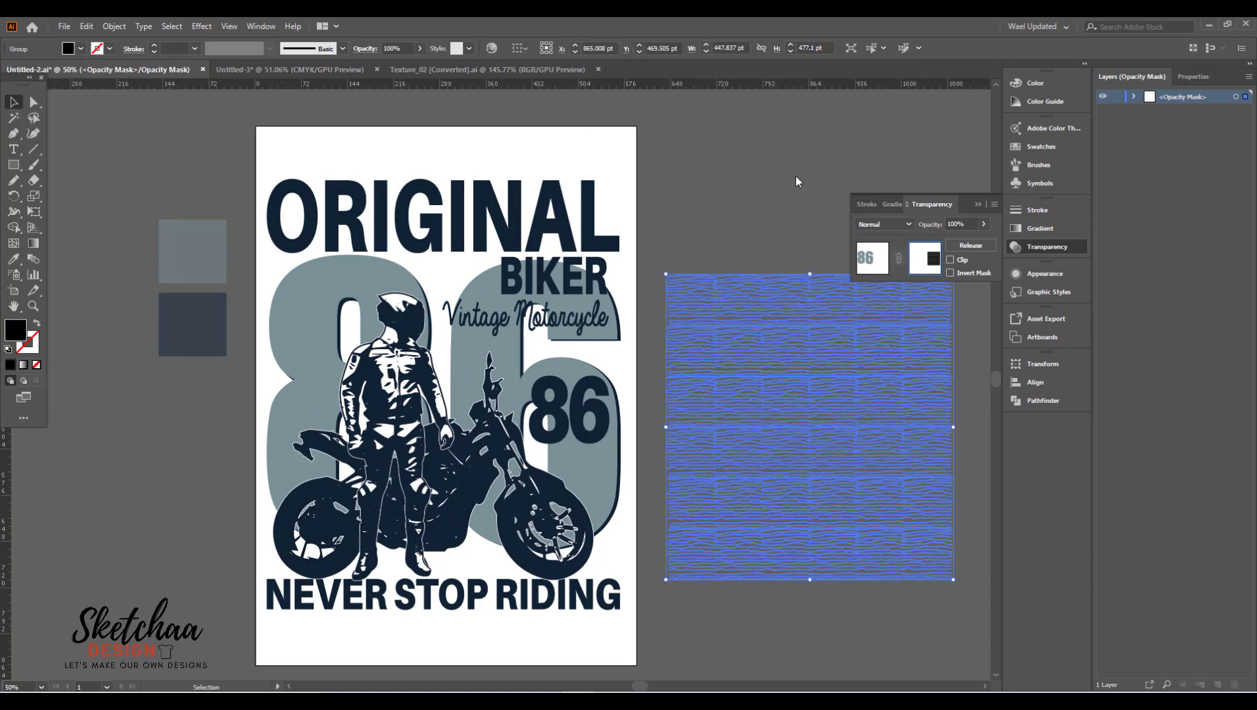
# Step: Duplicate the black texture block sideways inside the opacity mask so that two blocks sit side by side
pyautogui.moveTo(894, 391); pyautogui.dragTo(842, 387)
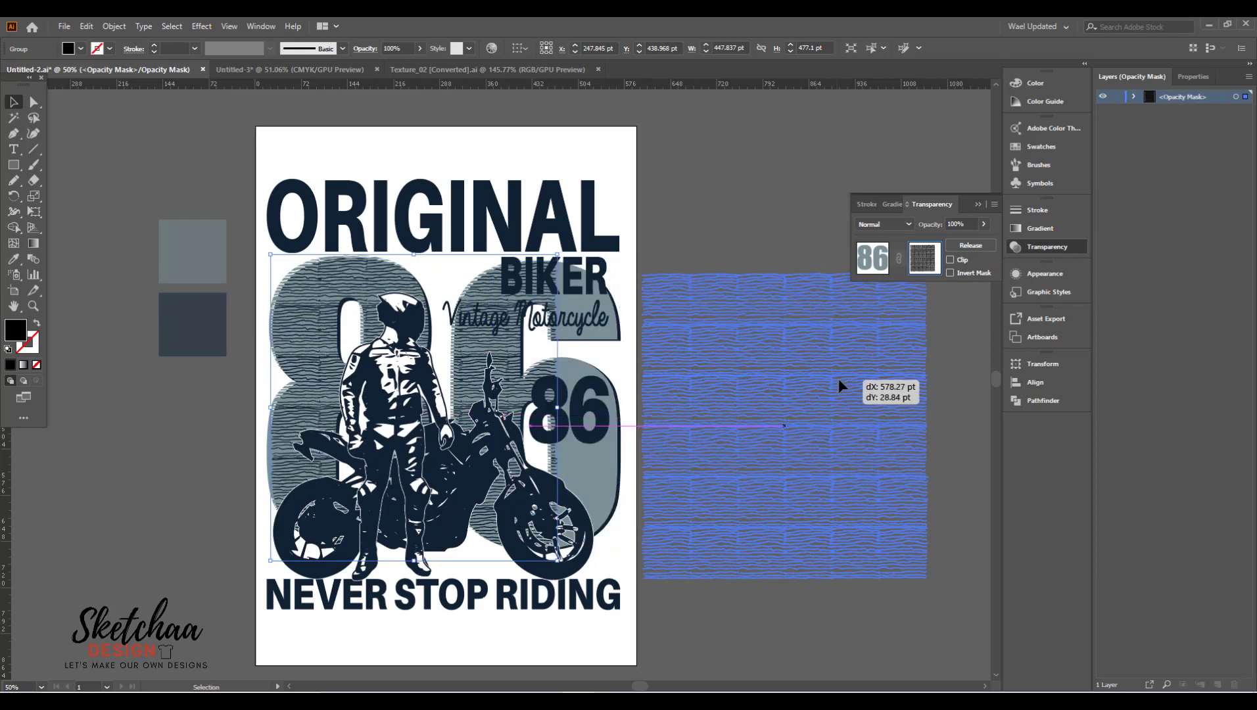
pyautogui.moveTo(784, 617); pyautogui.dragTo(423, 592)
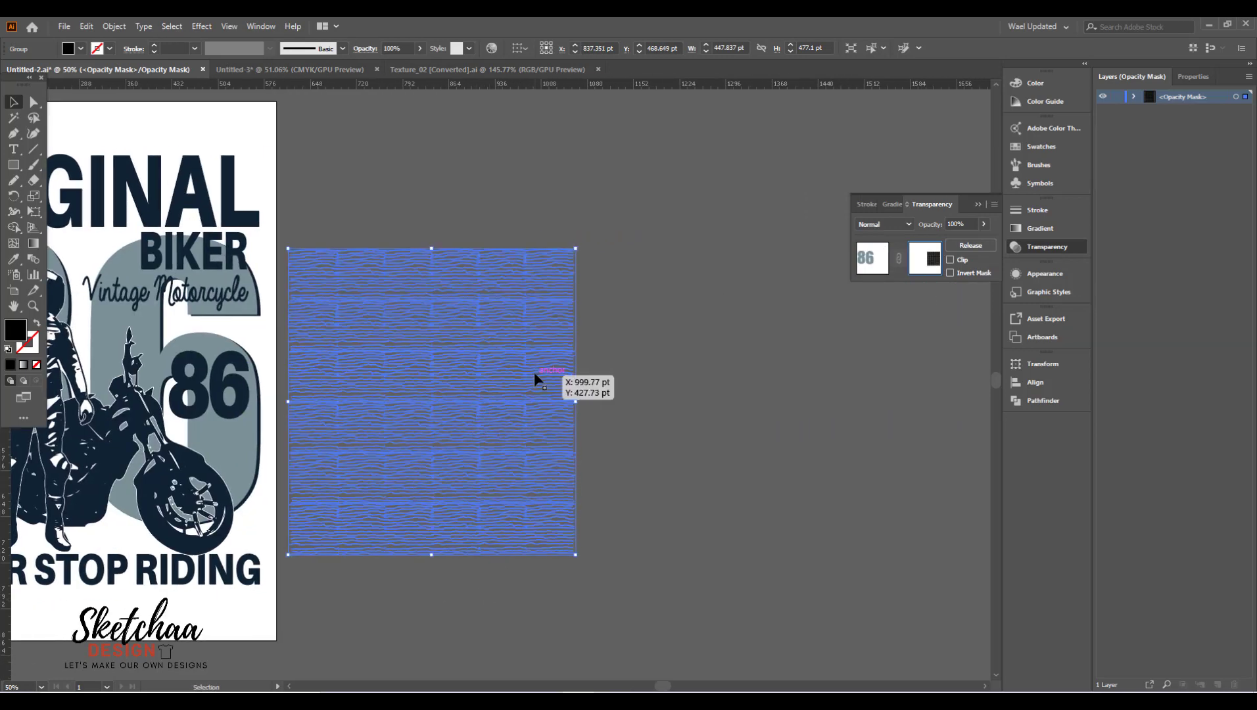
pyautogui.click(729, 290)
pyautogui.click(512, 290)
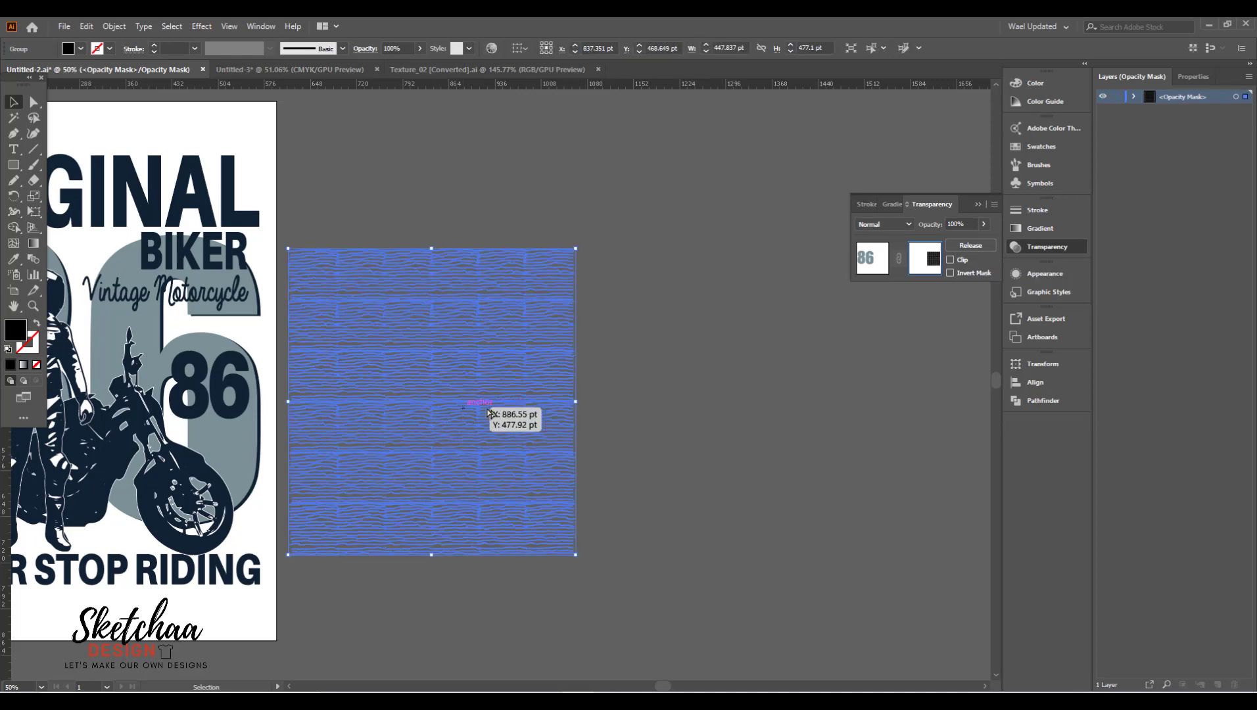
pyautogui.moveTo(478, 405); pyautogui.dragTo(748, 408)
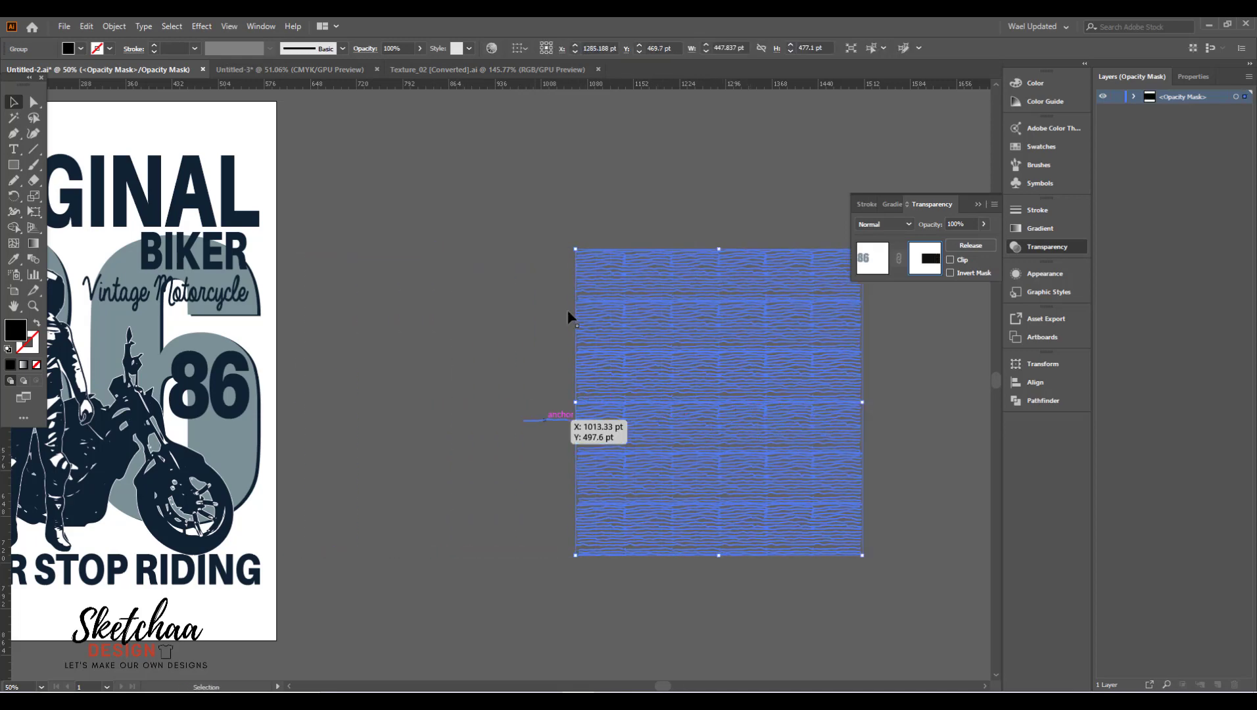
# Step: Nudge the copied texture block toward the original so that the two blocks overlap slightly
pyautogui.moveTo(662, 194); pyautogui.dragTo(444, 499)
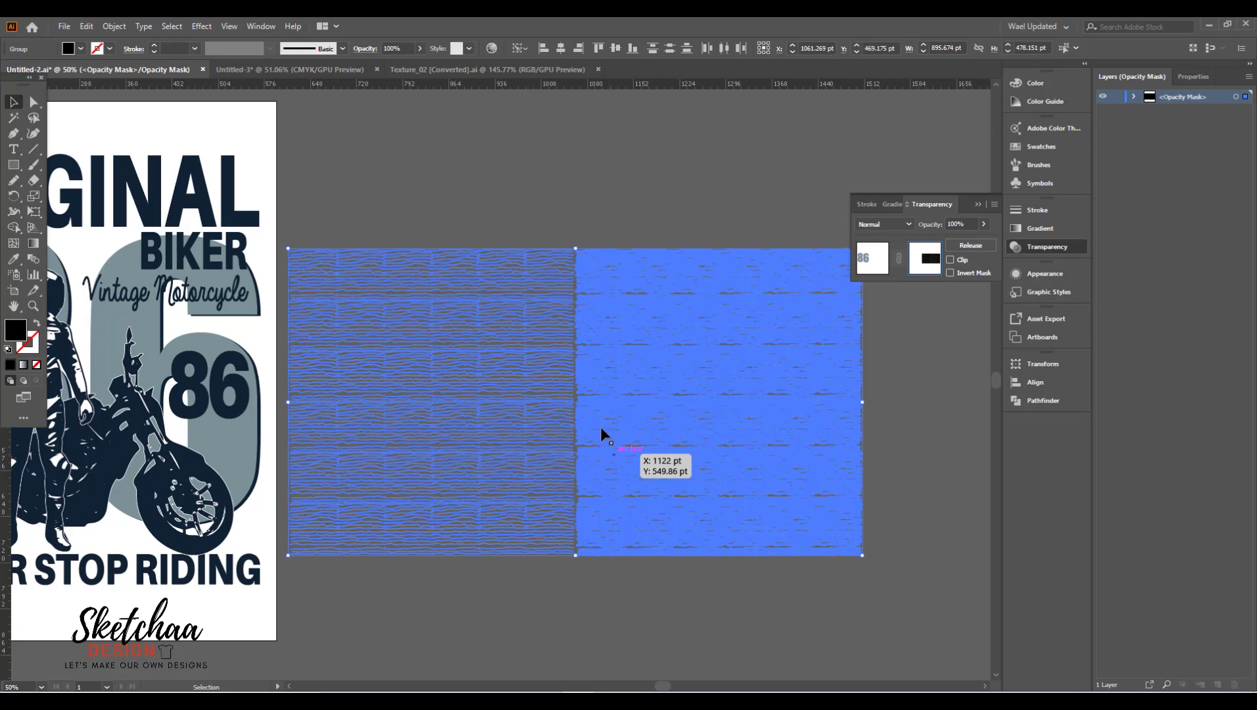
pyautogui.press('Left')
pyautogui.click(914, 433)
pyautogui.click(790, 437)
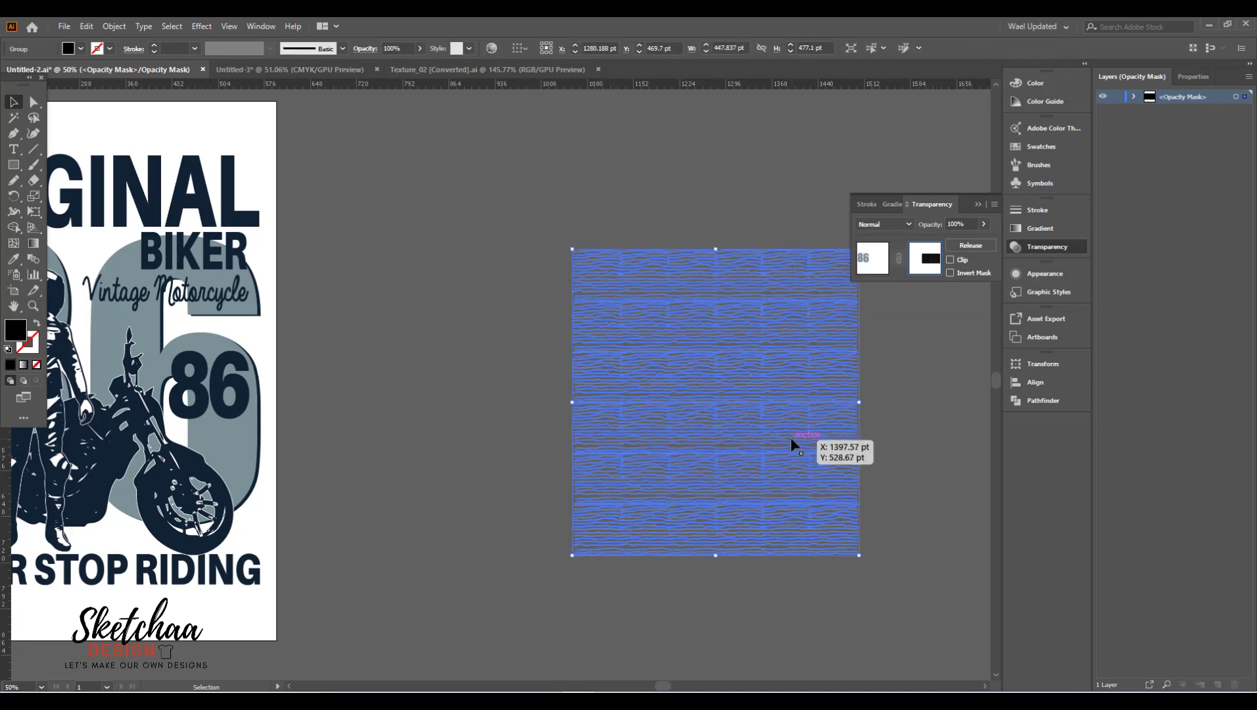
pyautogui.press('Left')
pyautogui.press('Left')
pyautogui.click(753, 182)
# Step: Select both texture blocks and move them over the large 86 so that the lines cover both digits
pyautogui.click(466, 416)
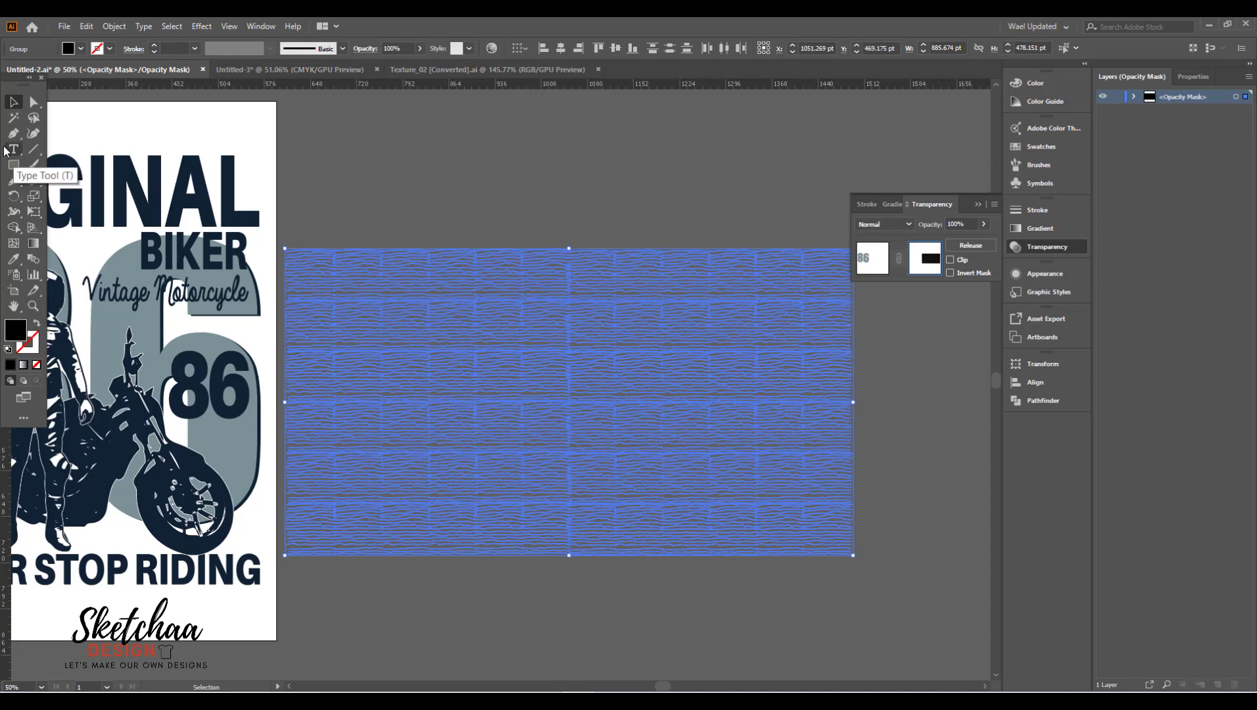
pyautogui.moveTo(722, 322); pyautogui.dragTo(721, 322)
pyautogui.press('space')
pyautogui.moveTo(558, 606); pyautogui.dragTo(785, 596)
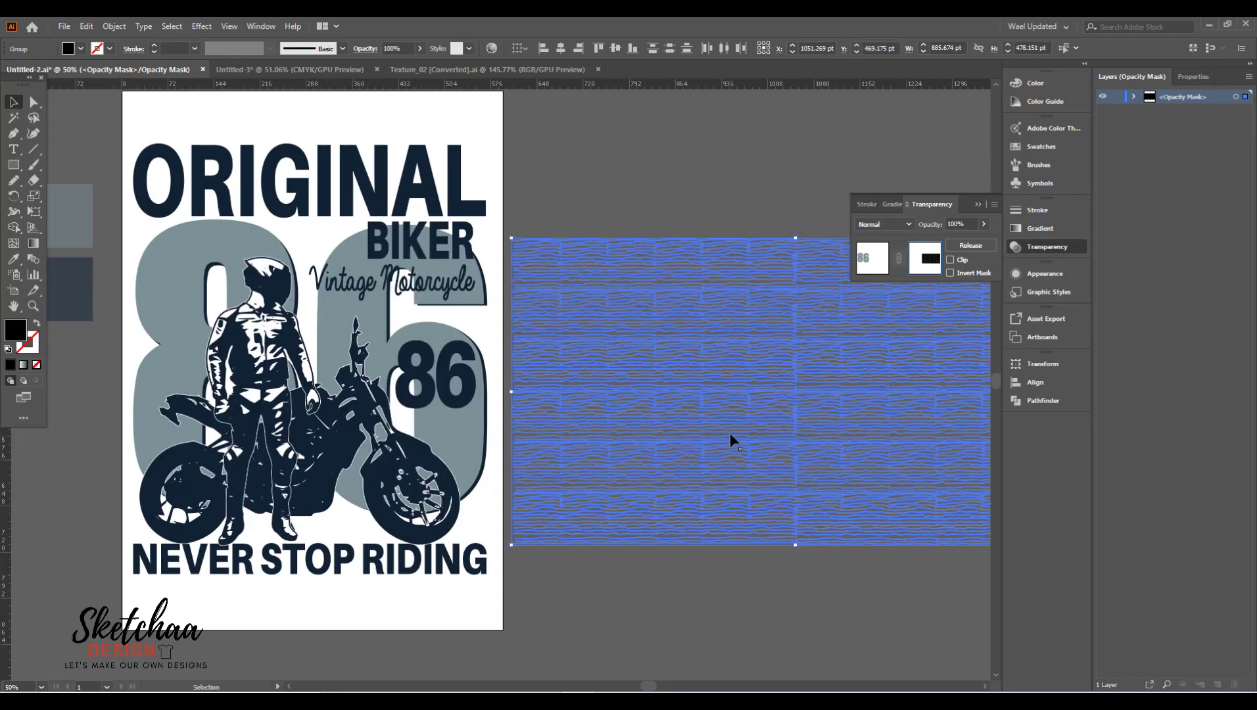
pyautogui.moveTo(719, 426); pyautogui.dragTo(342, 407)
pyautogui.click(801, 413)
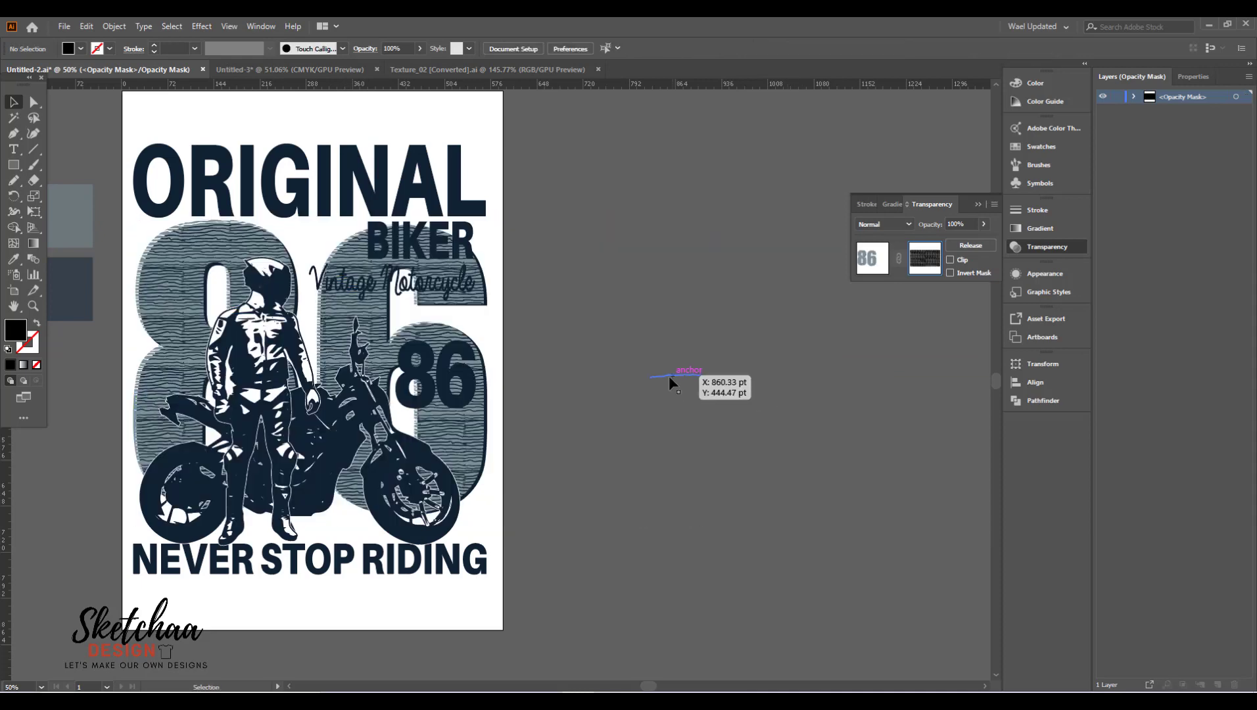
# Step: Shift the texture block over the right part of the 86 slightly to line up with its neighbour
pyautogui.moveTo(559, 377); pyautogui.dragTo(561, 378)
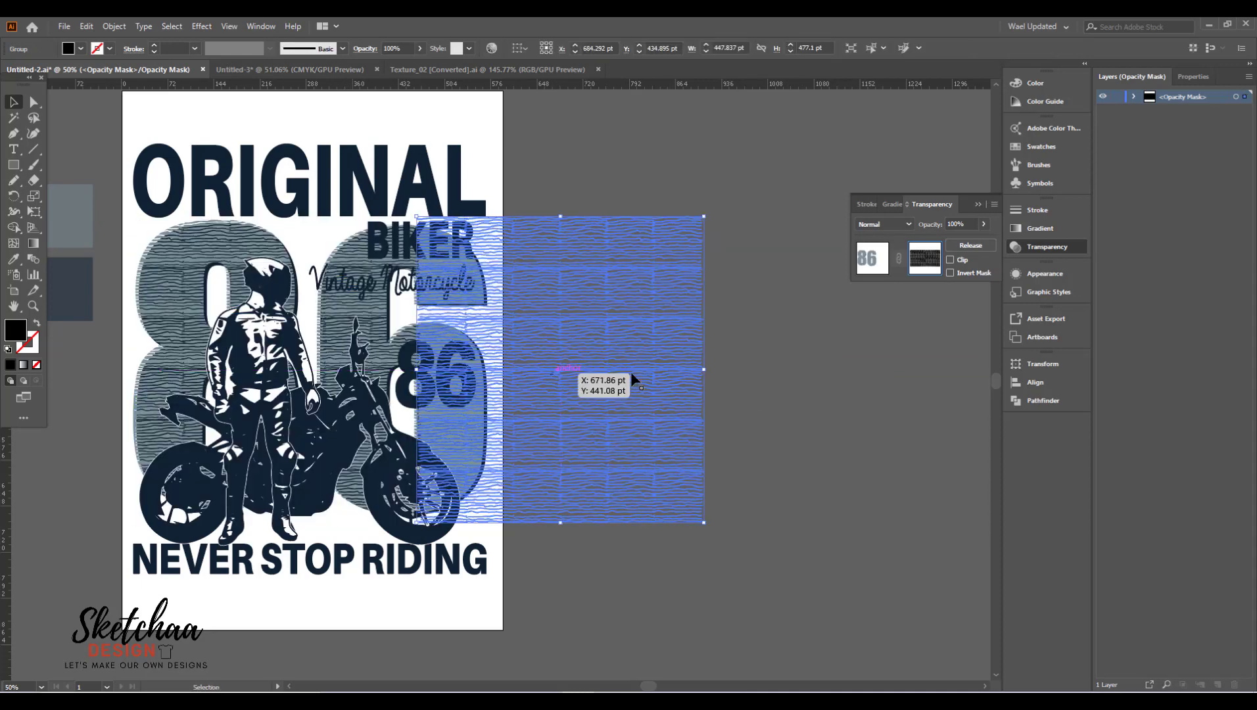
pyautogui.click(848, 373)
pyautogui.moveTo(663, 350); pyautogui.dragTo(662, 349)
pyautogui.moveTo(741, 357); pyautogui.dragTo(744, 356)
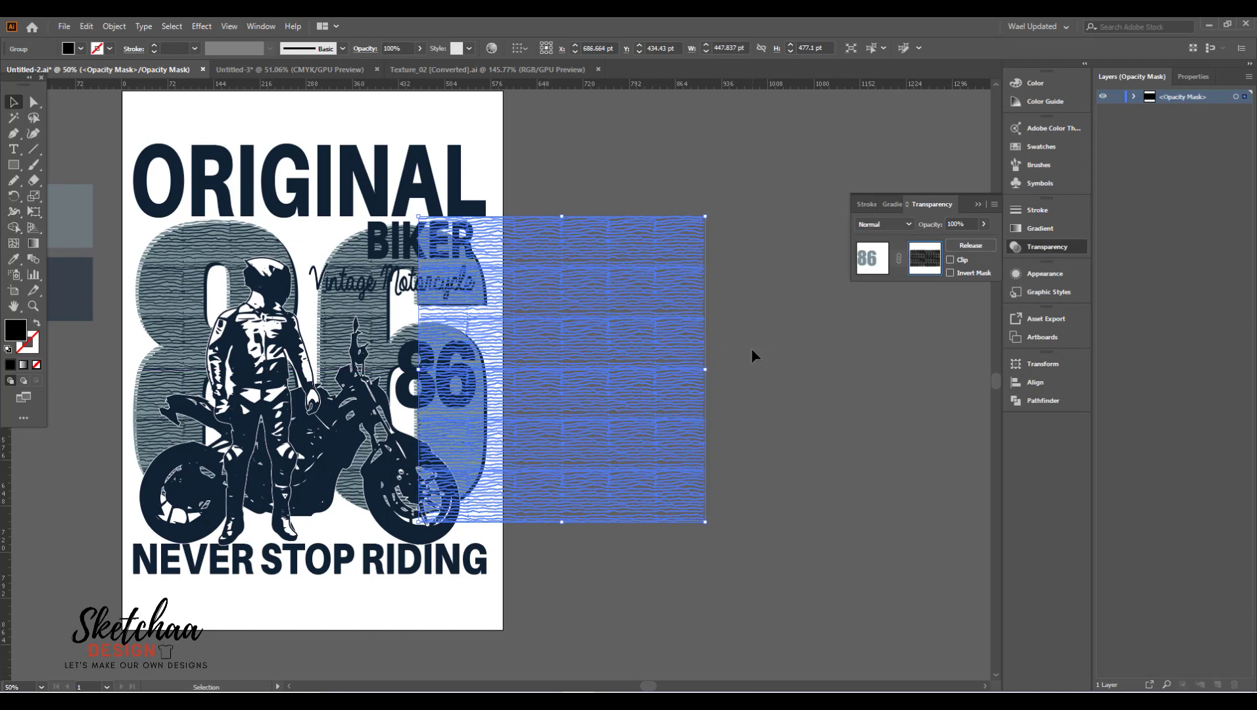
# Step: Erase the part of the texture that extends past the right edge of the 86 with a rectangular Eraser area
pyautogui.click(14, 169)
pyautogui.click(33, 179)
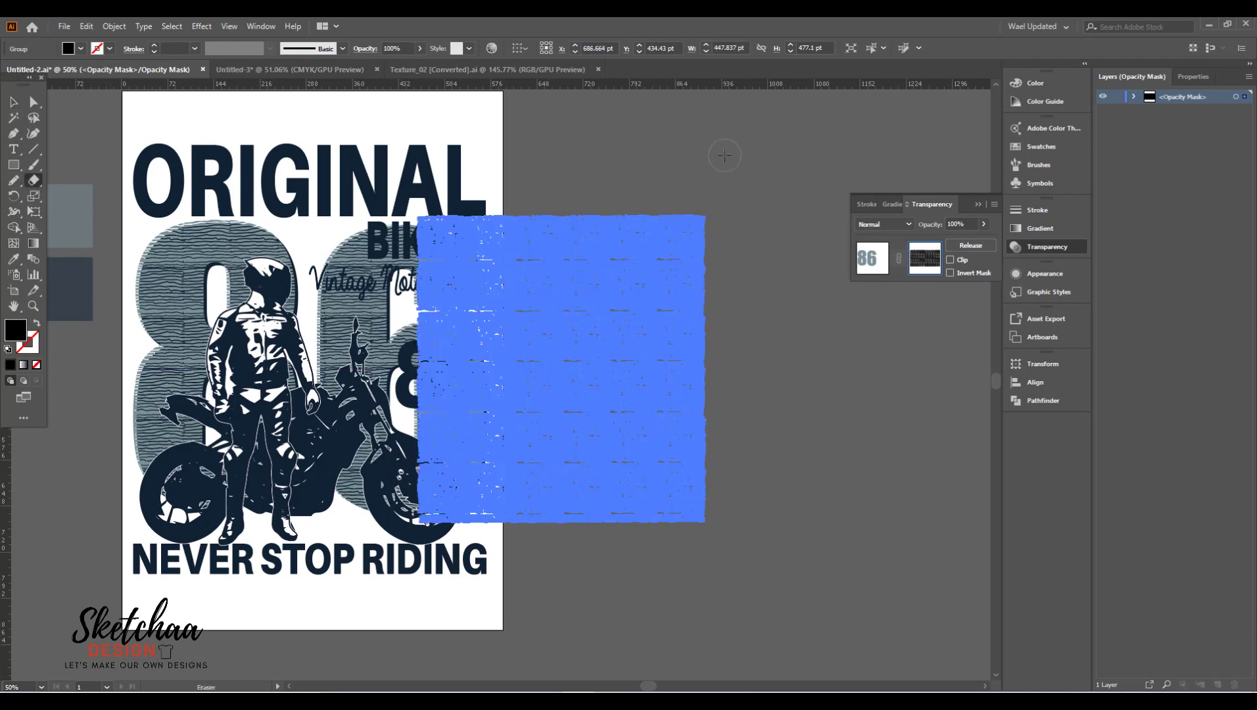
pyautogui.moveTo(725, 156)
pyautogui.mouseDown()
pyautogui.moveTo(576, 249)
pyautogui.moveTo(534, 538)
pyautogui.mouseUp()
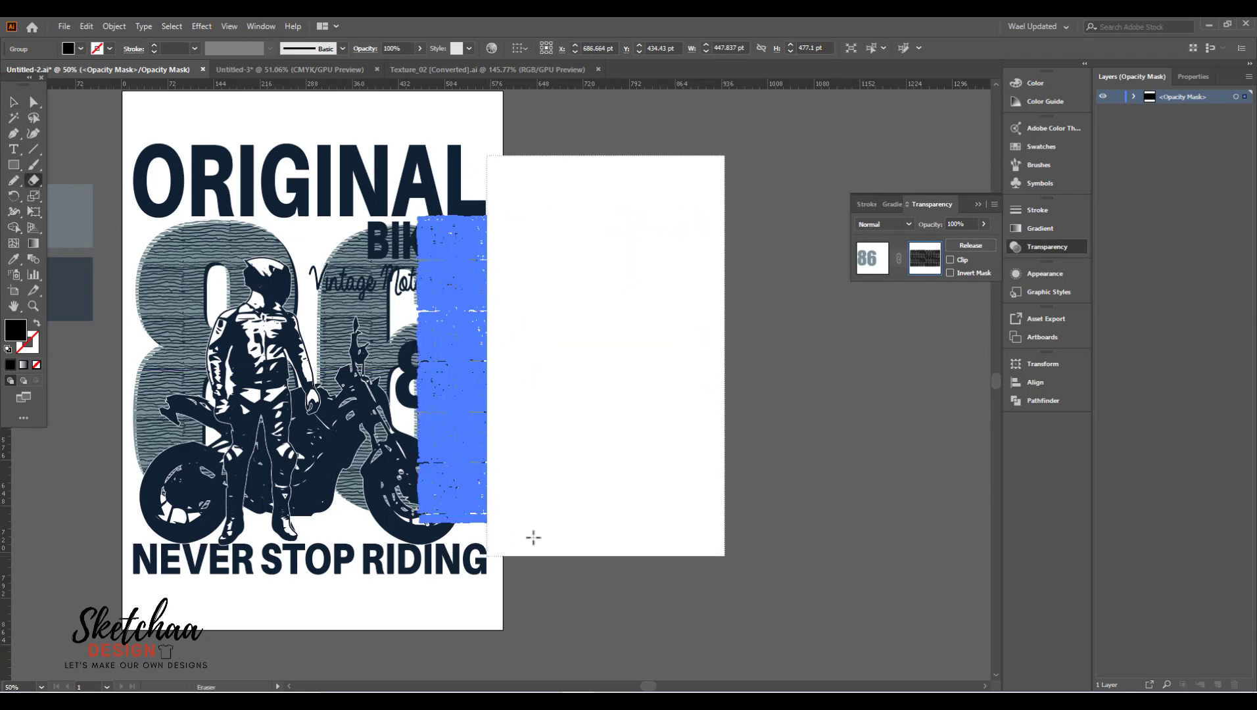
pyautogui.moveTo(762, 249); pyautogui.dragTo(762, 249)
pyautogui.press('v')
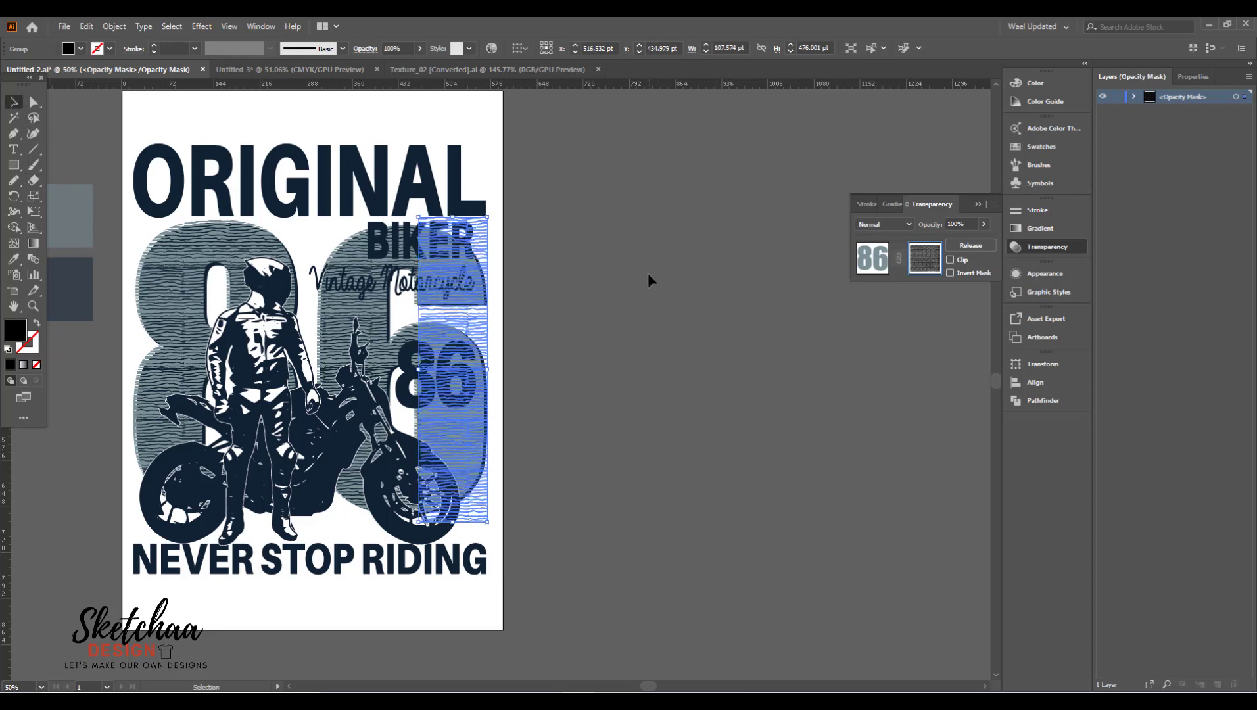
# Step: Return from the opacity mask to the artwork, leave group isolation and close the transparency settings
pyautogui.moveTo(661, 236); pyautogui.dragTo(136, 492)
pyautogui.click(601, 309)
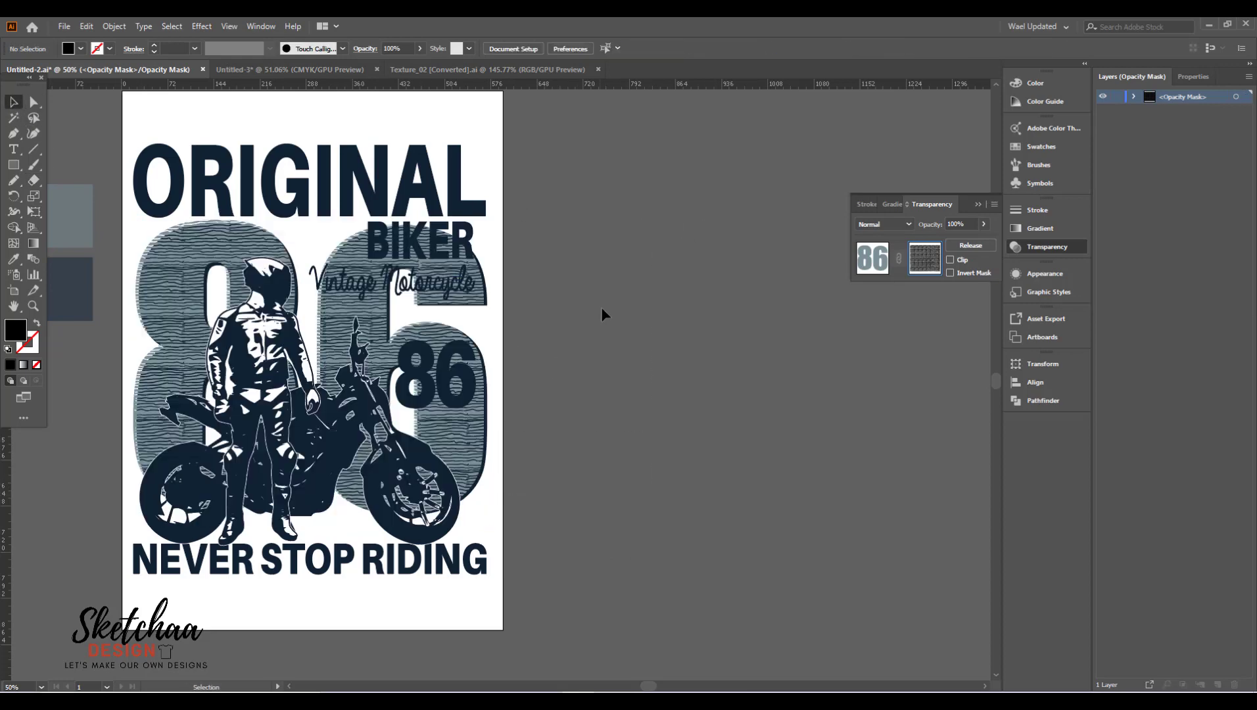
pyautogui.click(874, 263)
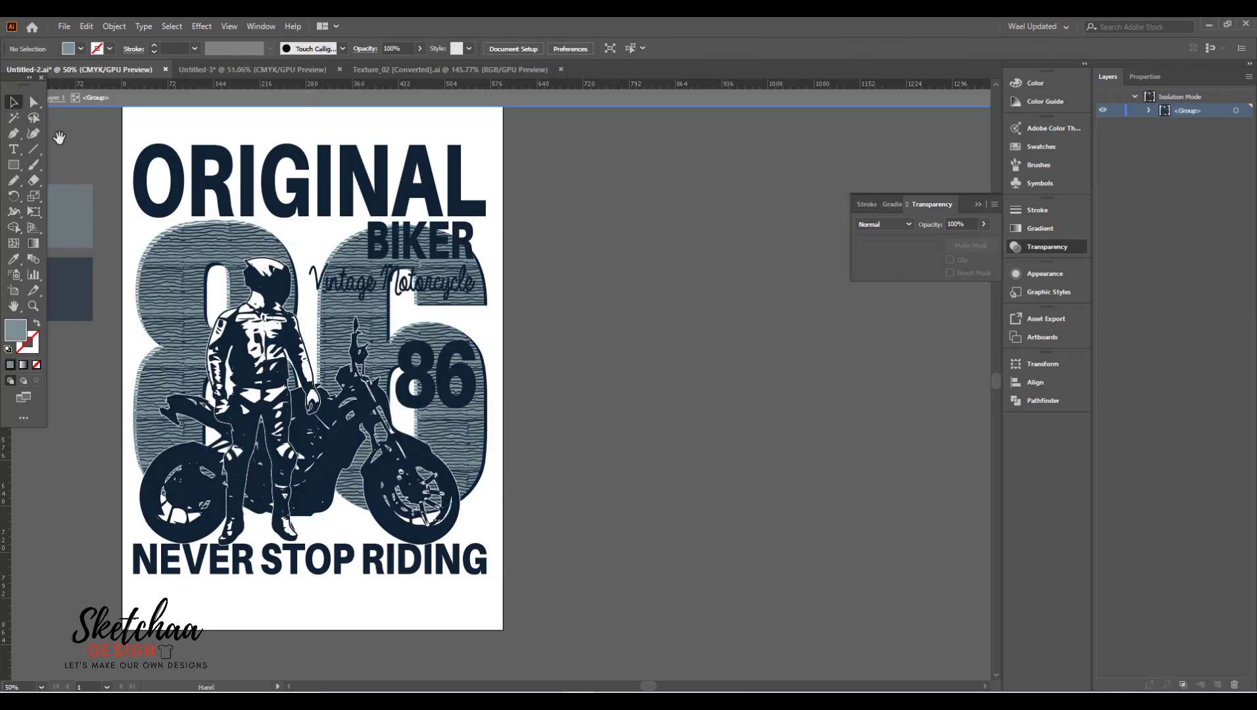
pyautogui.moveTo(59, 137); pyautogui.dragTo(293, 132)
pyautogui.doubleClick(182, 148)
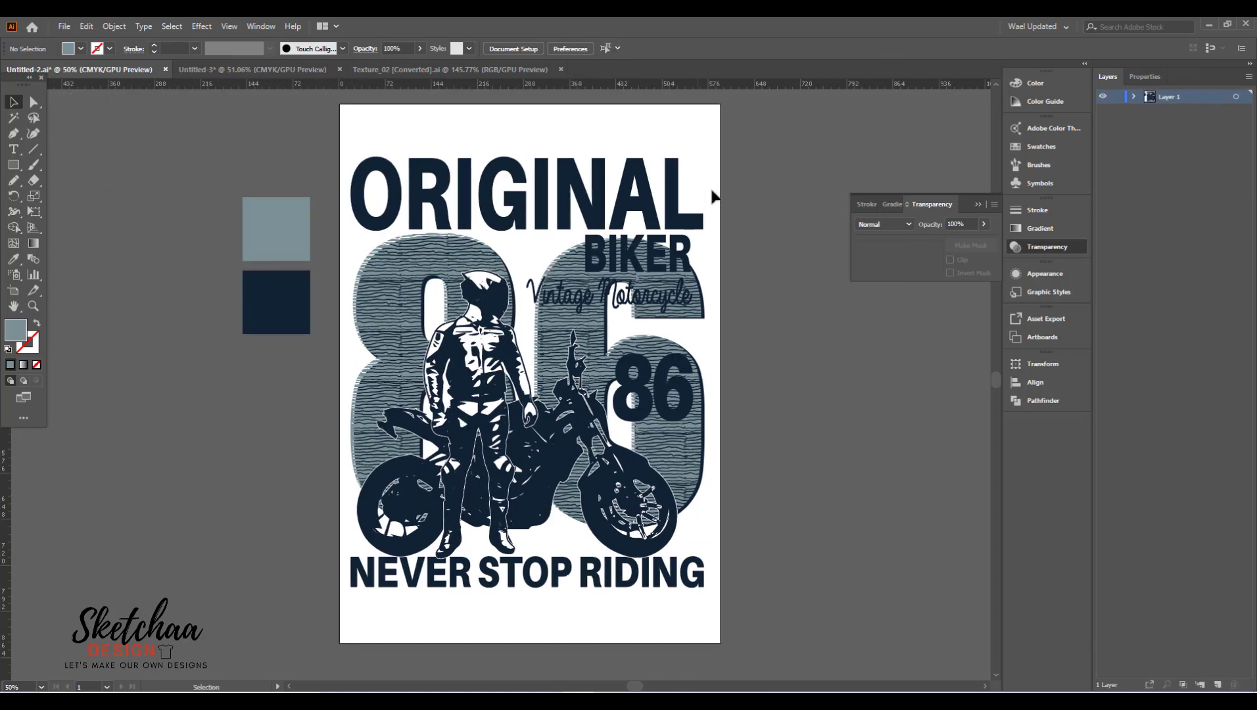
pyautogui.hotkey('ctrl', '+')
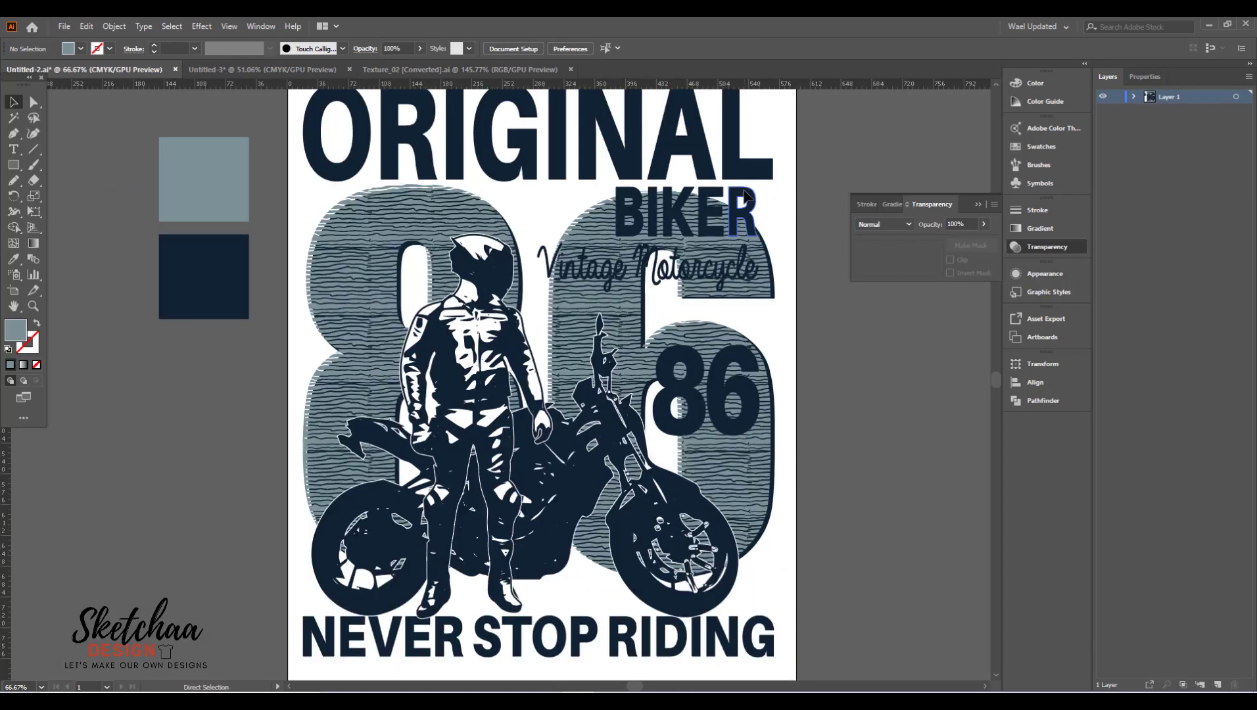
pyautogui.hotkey('ctrl', '-')
pyautogui.click(978, 204)
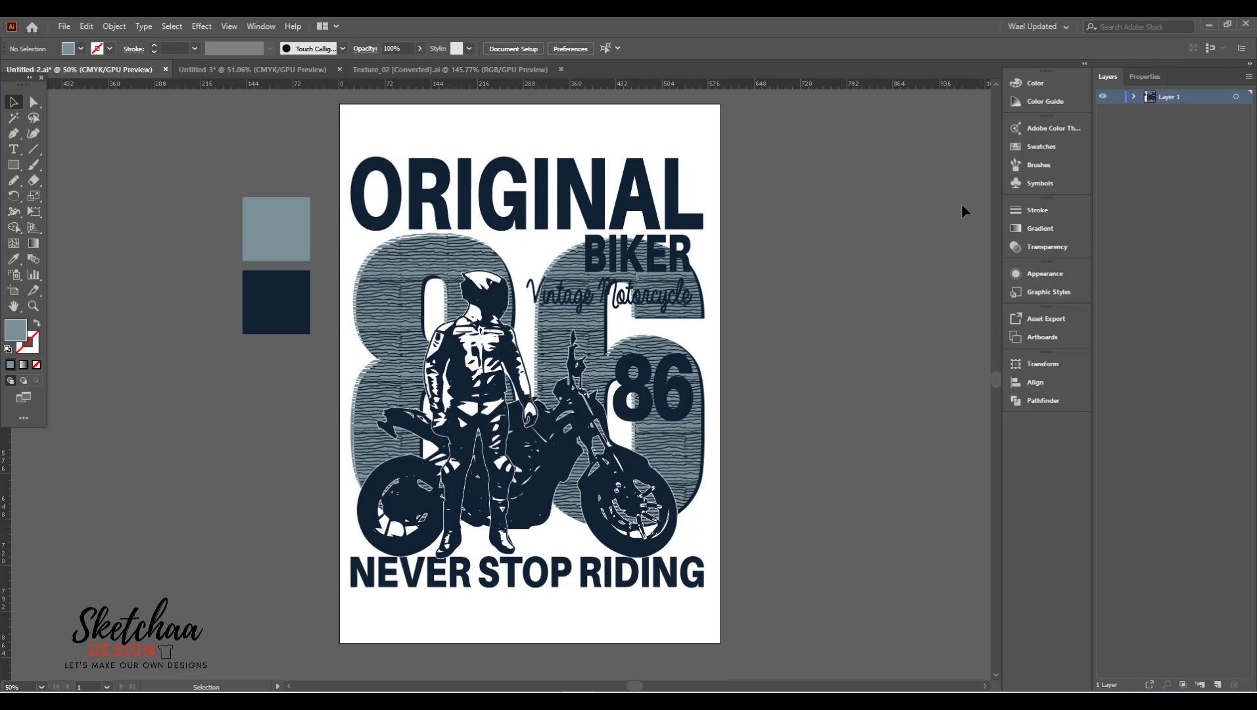
# Step: Duplicate the "Vintage Motorcycle" lettering in place within its group and fill the copy white
pyautogui.doubleClick(641, 302)
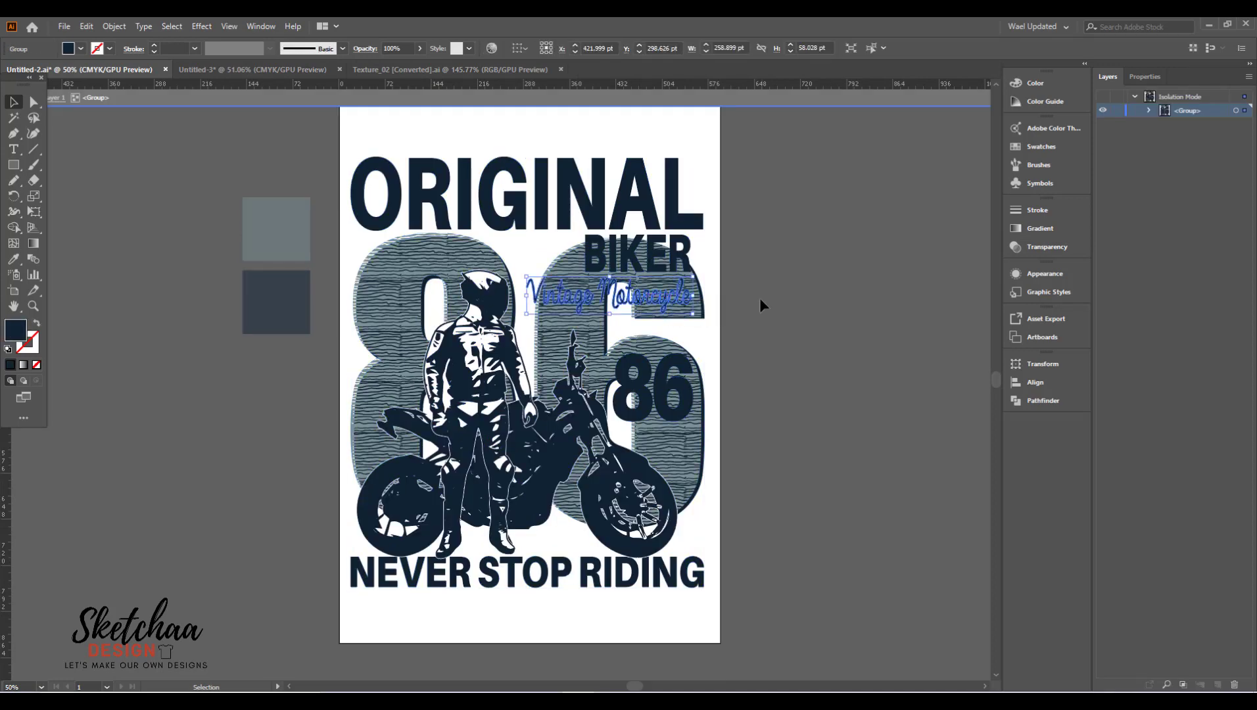
pyautogui.hotkey('ctrl', 'c')
pyautogui.click(80, 48)
pyautogui.click(34, 75)
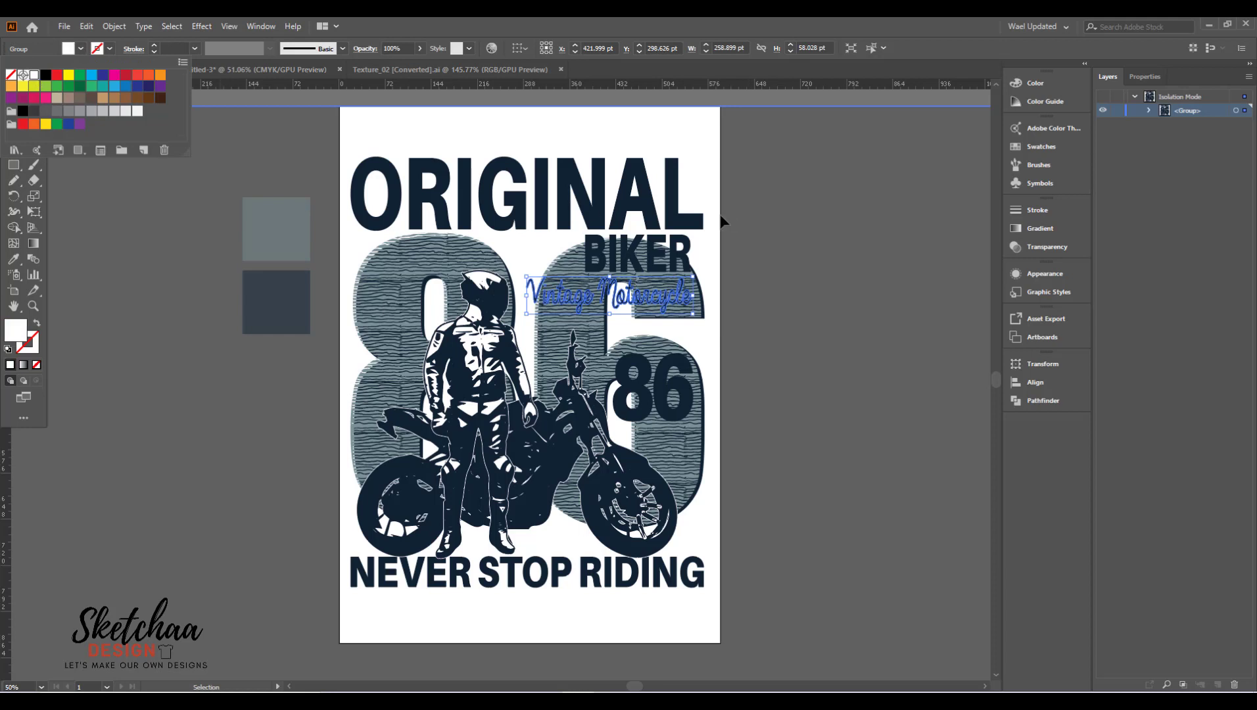
# Step: Offset the white "Vintage Motorcycle" copy 5 pt to the right over the navy lettering and leave group isolation
pyautogui.press('Right')
pyautogui.press('Right')
pyautogui.press('Right')
pyautogui.press('Right')
pyautogui.press('Right')
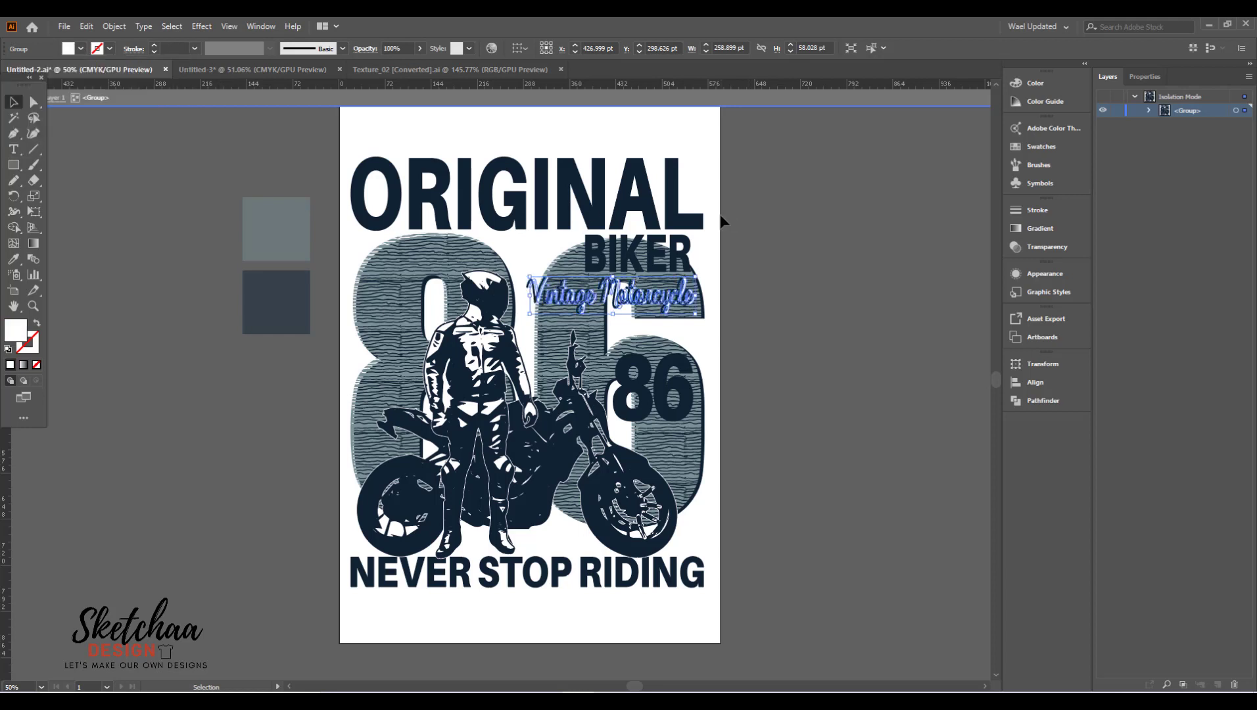
pyautogui.click(765, 219)
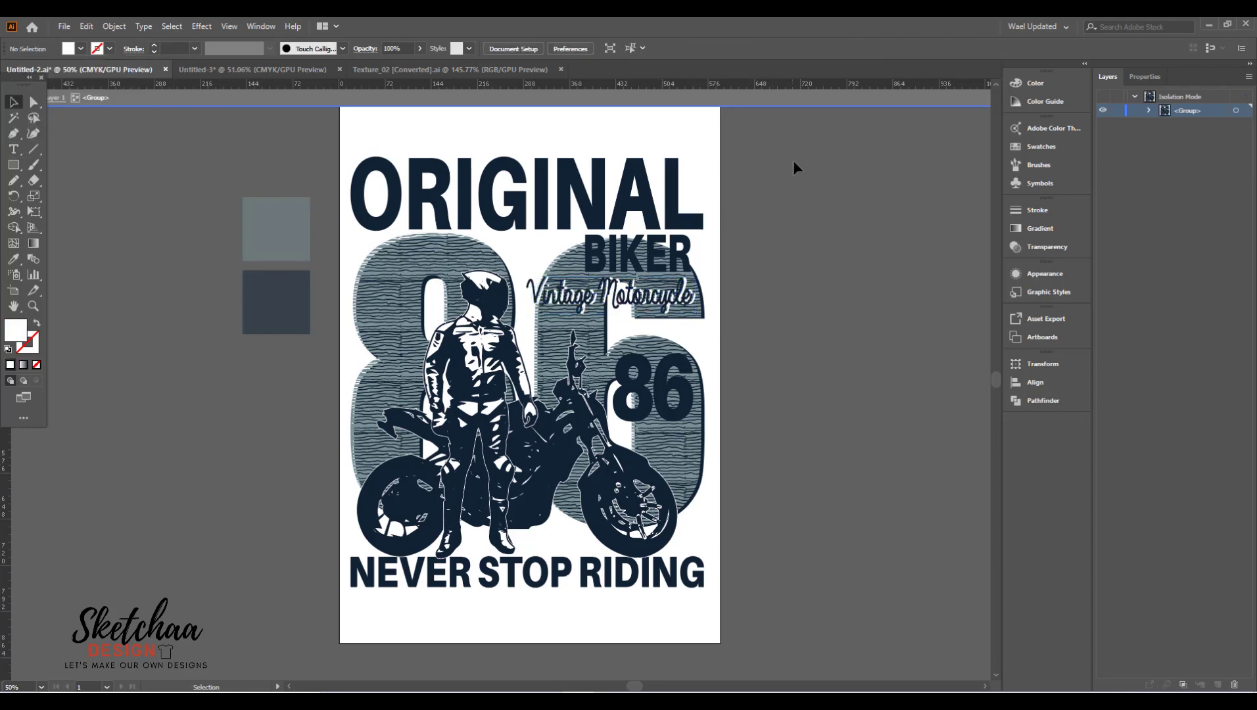
pyautogui.doubleClick(87, 181)
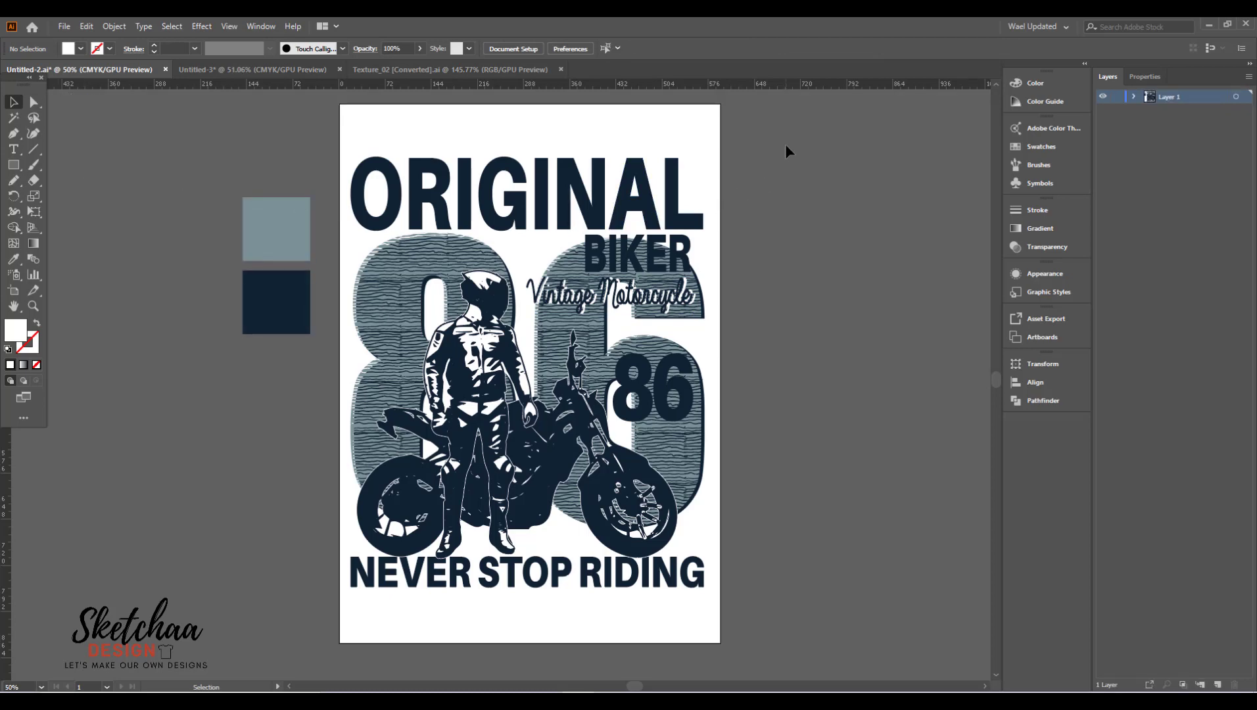
# Step: Select the complete T-shirt design group and export the selection as a PNG asset
pyautogui.moveTo(718, 110); pyautogui.dragTo(342, 612)
pyautogui.click(854, 334)
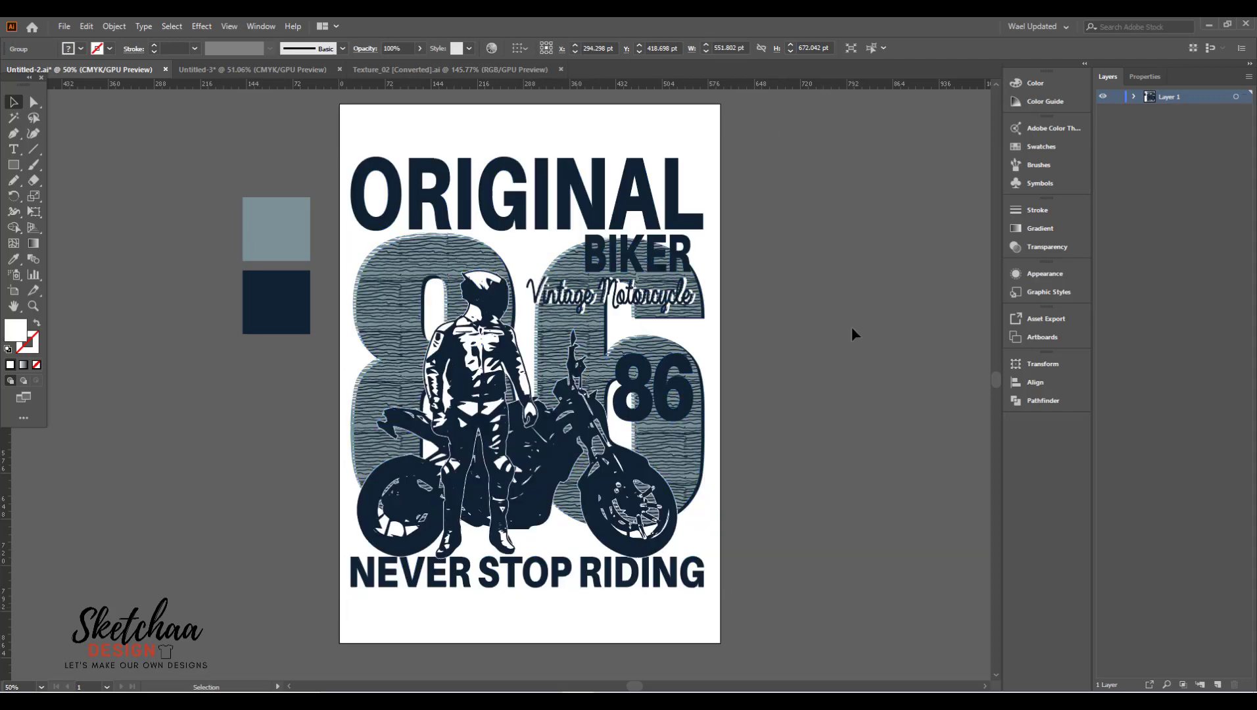
pyautogui.click(507, 381)
pyautogui.click(63, 26)
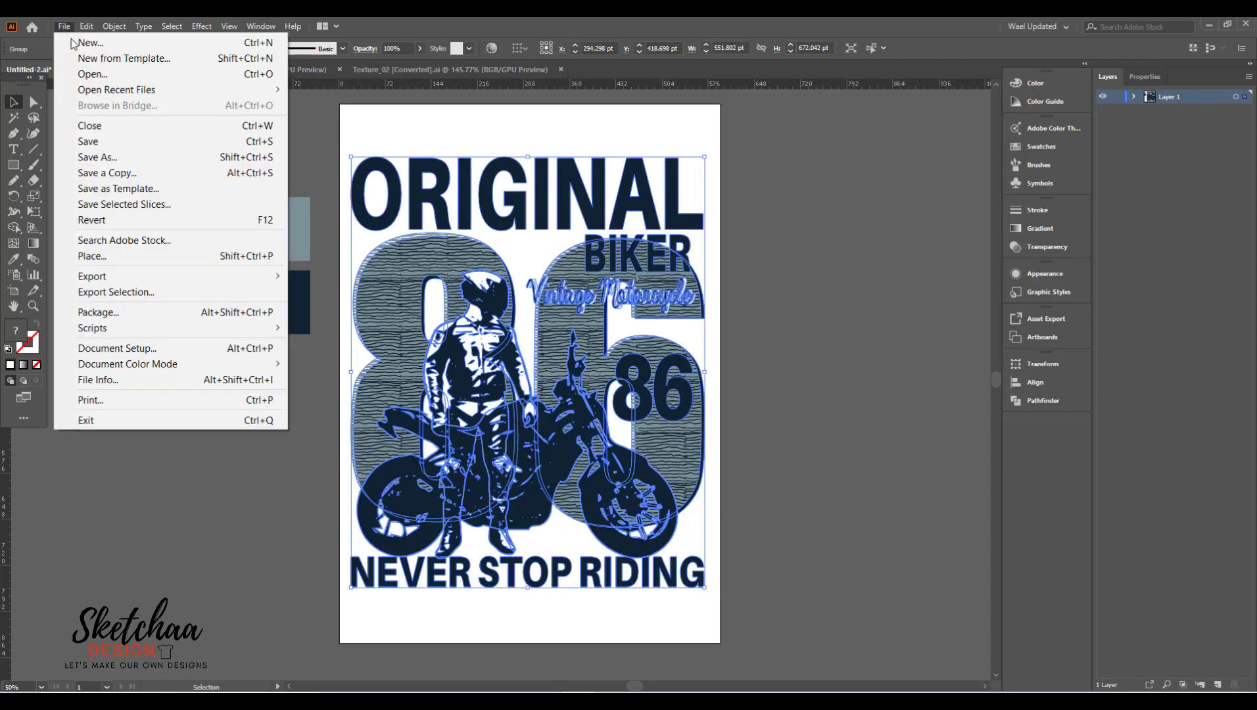
pyautogui.click(173, 287)
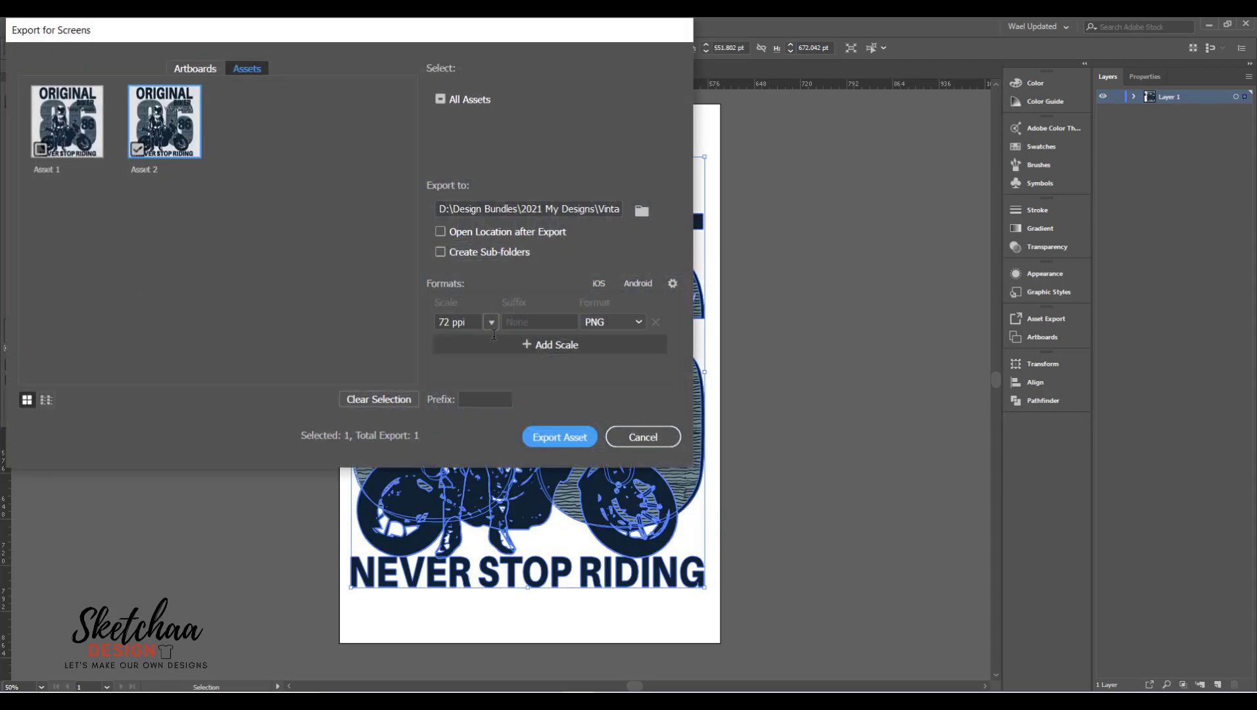
pyautogui.click(592, 438)
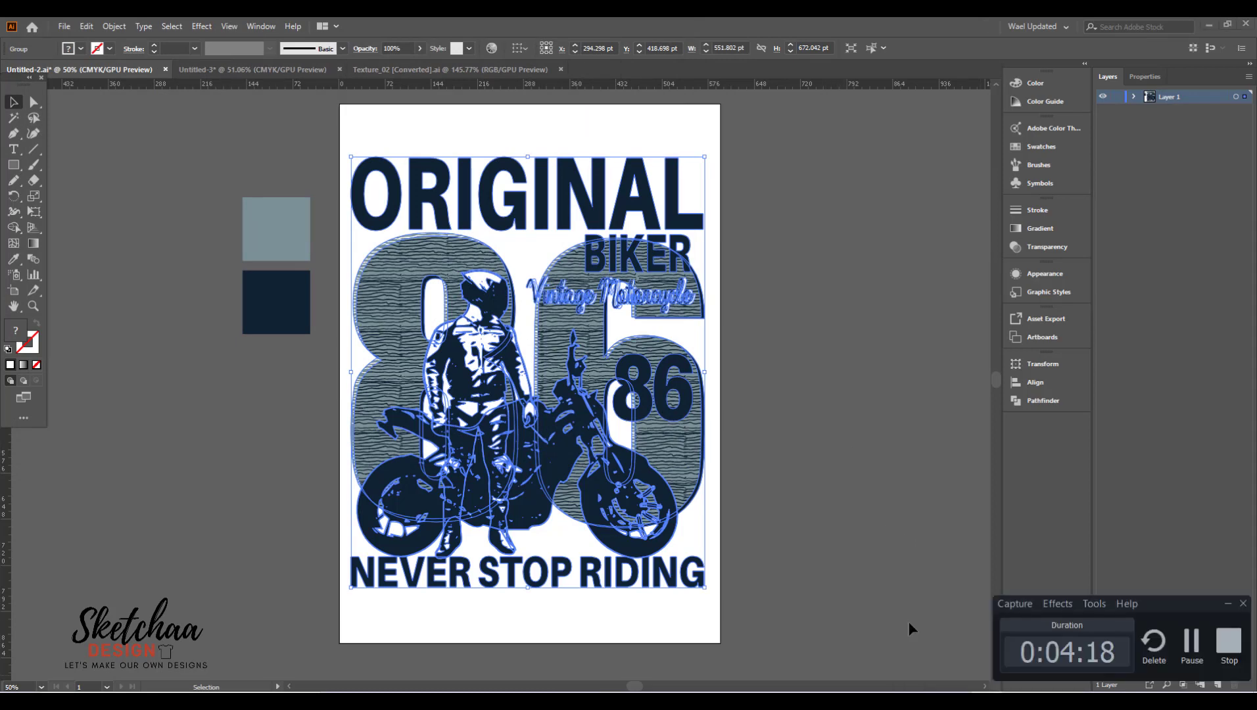
pyautogui.click(772, 437)
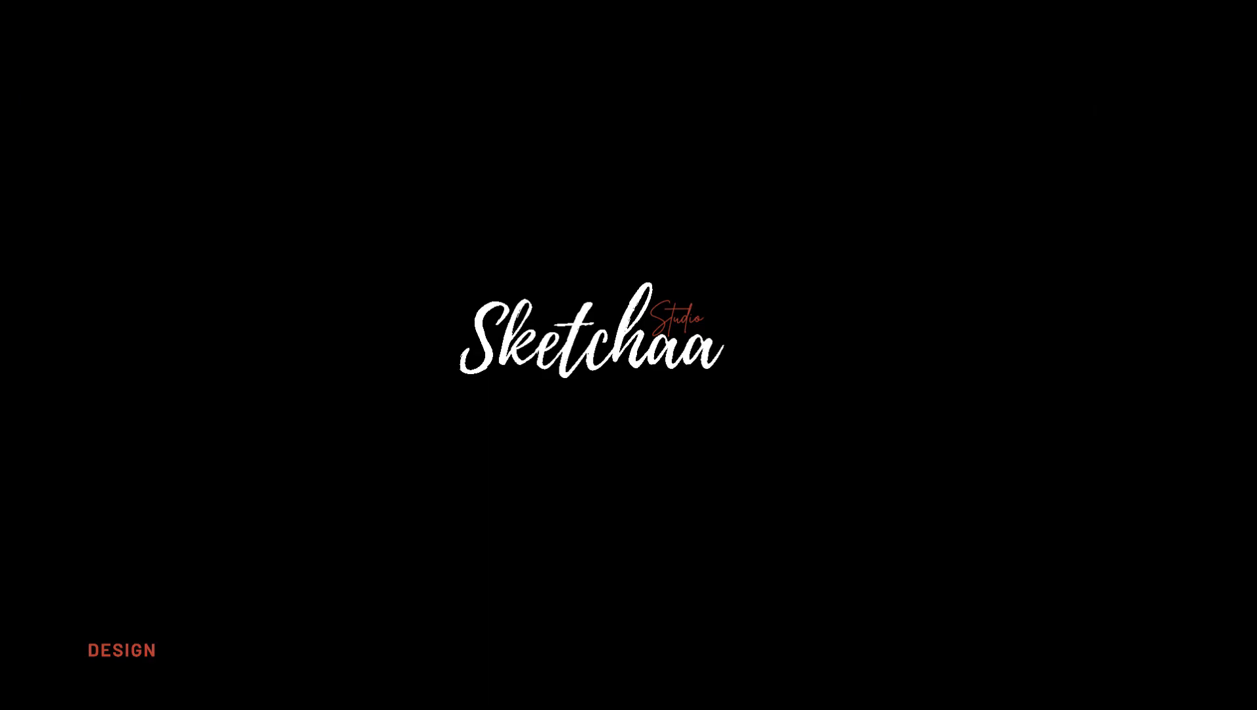